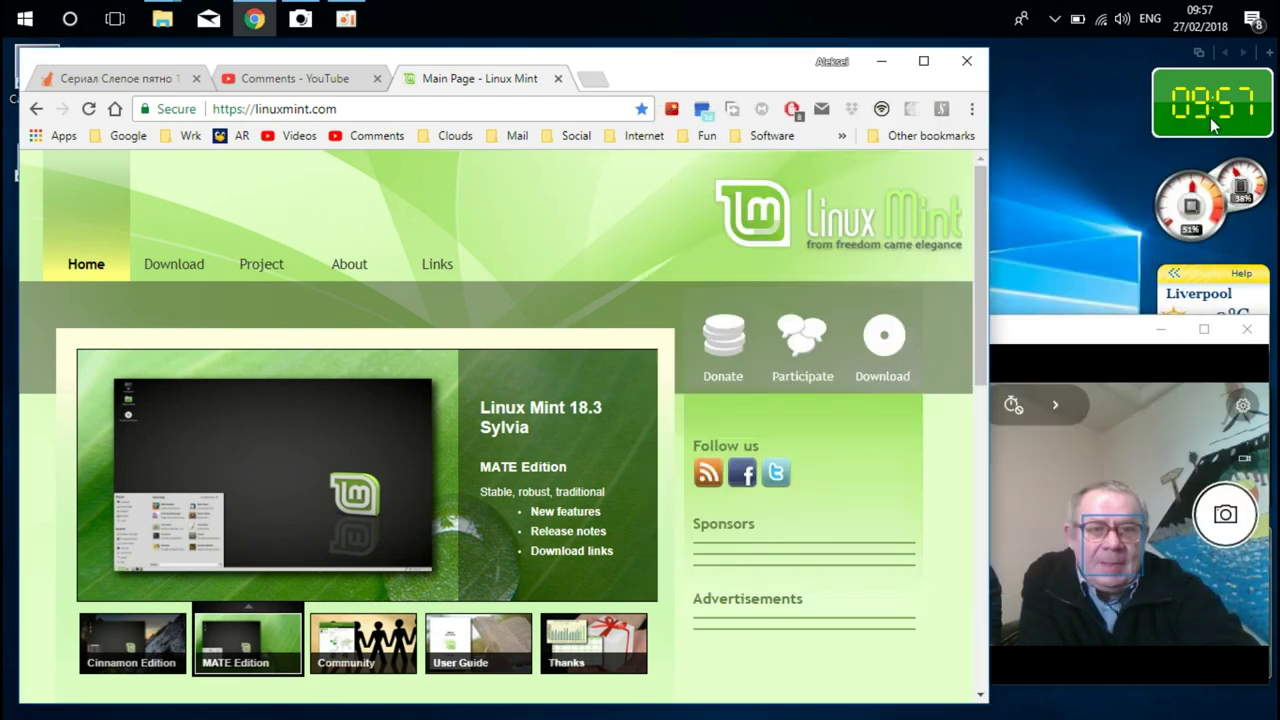
- Bring Chrome forward, open the linuxmint.com Download page and scroll through the edition links
{"action": "left_click_drag", "start_coordinate": [1108, 330], "coordinate": [1117, 165]}
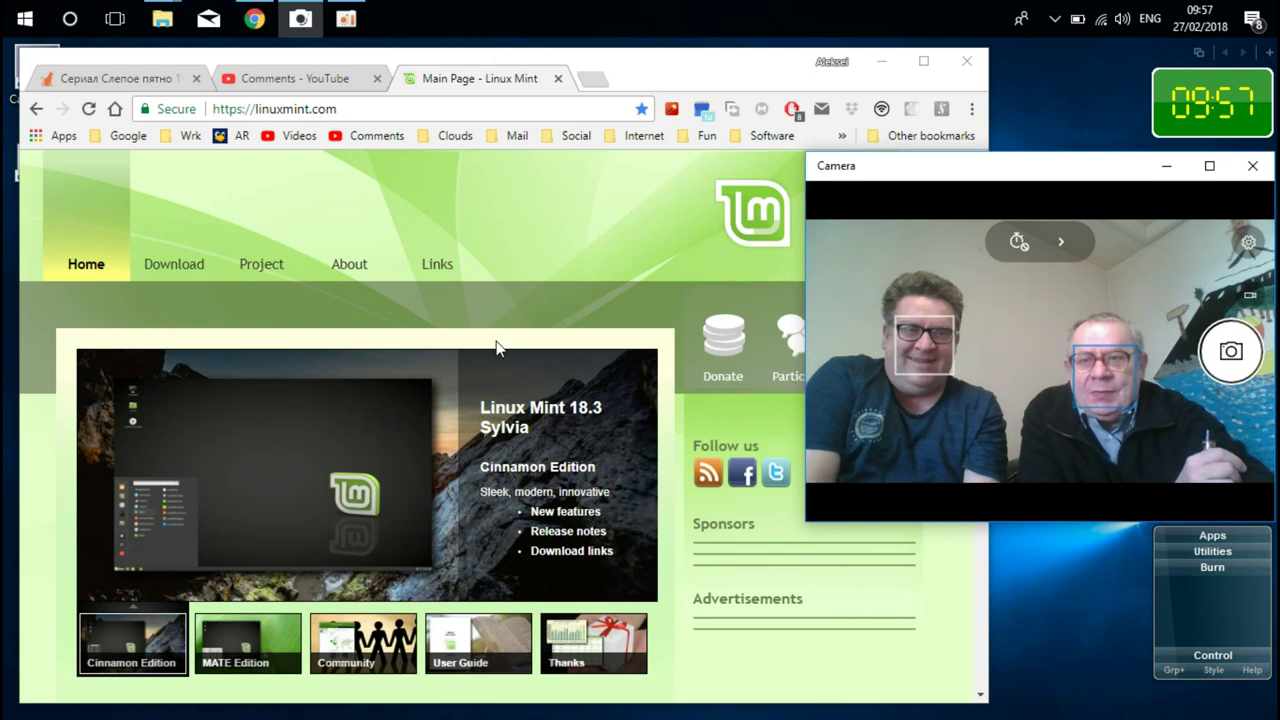
{"action": "left_click", "coordinate": [505, 80]}
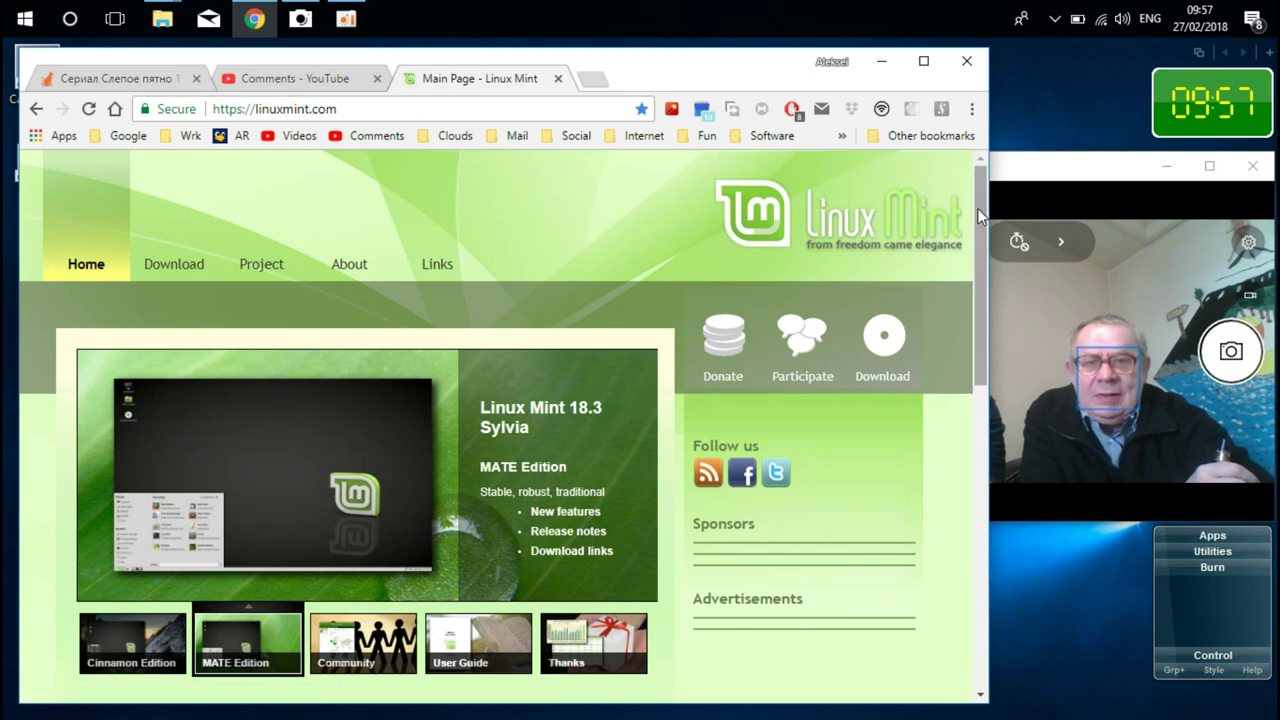
{"action": "mouse_move", "coordinate": [972, 231]}
{"action": "left_mouse_down"}
{"action": "mouse_move", "coordinate": [960, 289]}
{"action": "mouse_move", "coordinate": [960, 219]}
{"action": "left_mouse_up"}
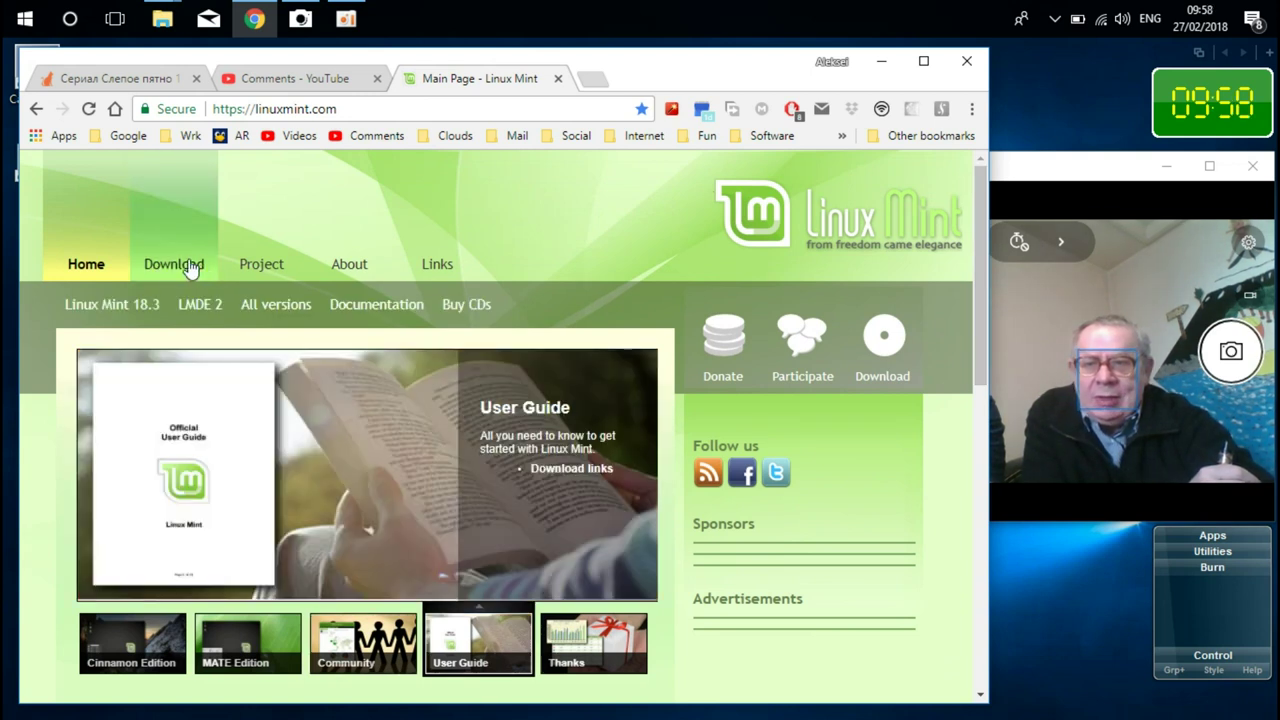
{"action": "left_click", "coordinate": [193, 262]}
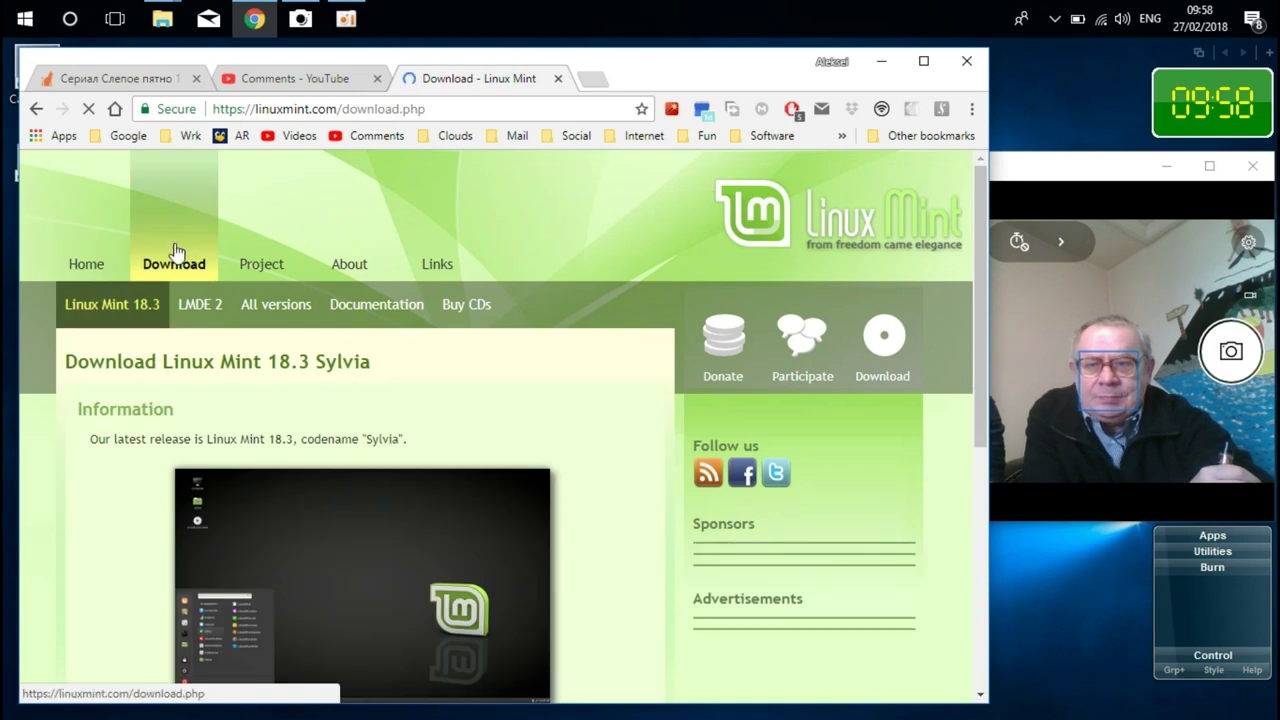
{"action": "scroll", "coordinate": [975, 300], "scroll_direction": "down", "scroll_amount": 2}
{"action": "scroll", "coordinate": [968, 378], "scroll_direction": "down", "scroll_amount": 3}
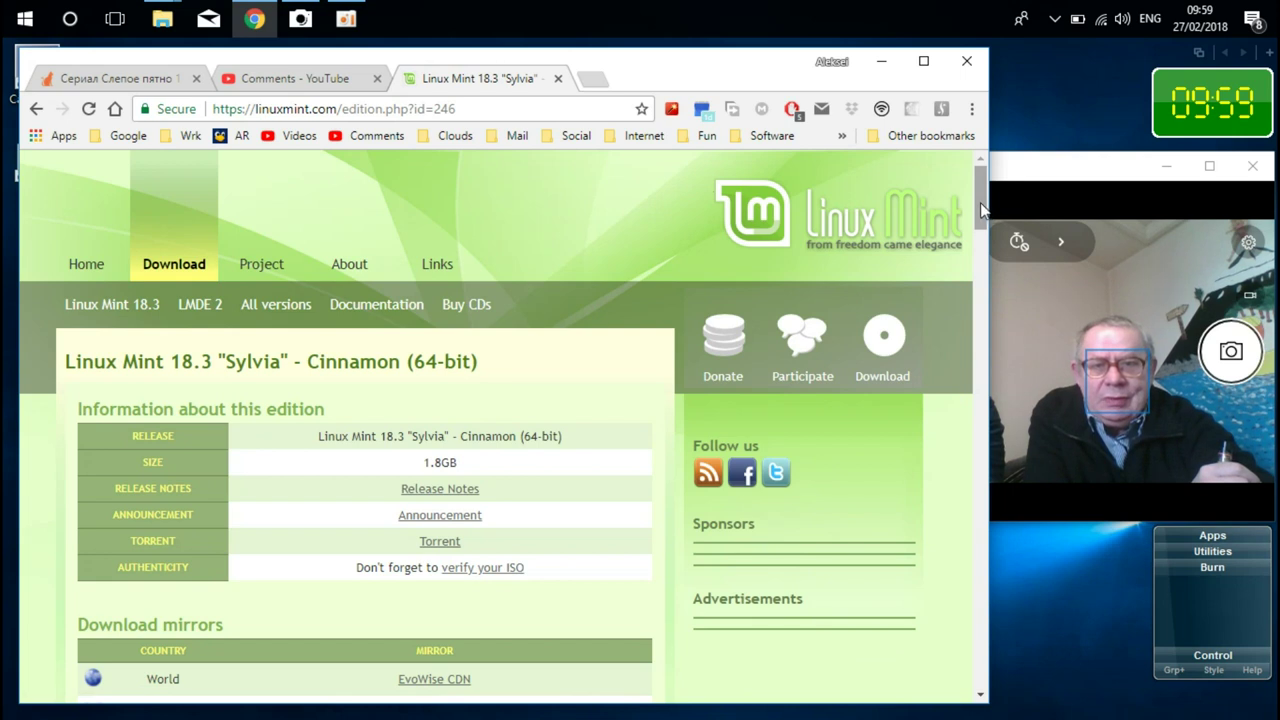
- Download linuxmint-18.3-cinnamon-64bit ISO from the University of Kent UK mirror into Downloads
{"action": "left_click_drag", "start_coordinate": [981, 206], "coordinate": [977, 323]}
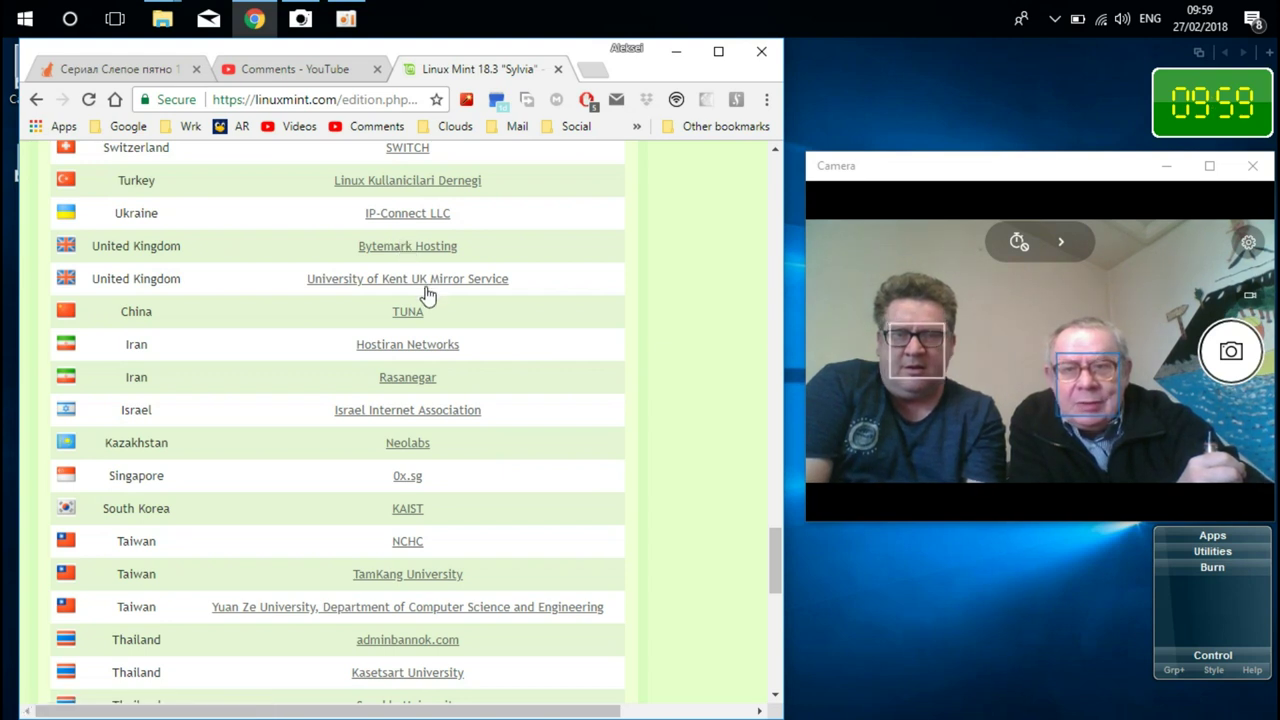
{"action": "left_click", "coordinate": [429, 284]}
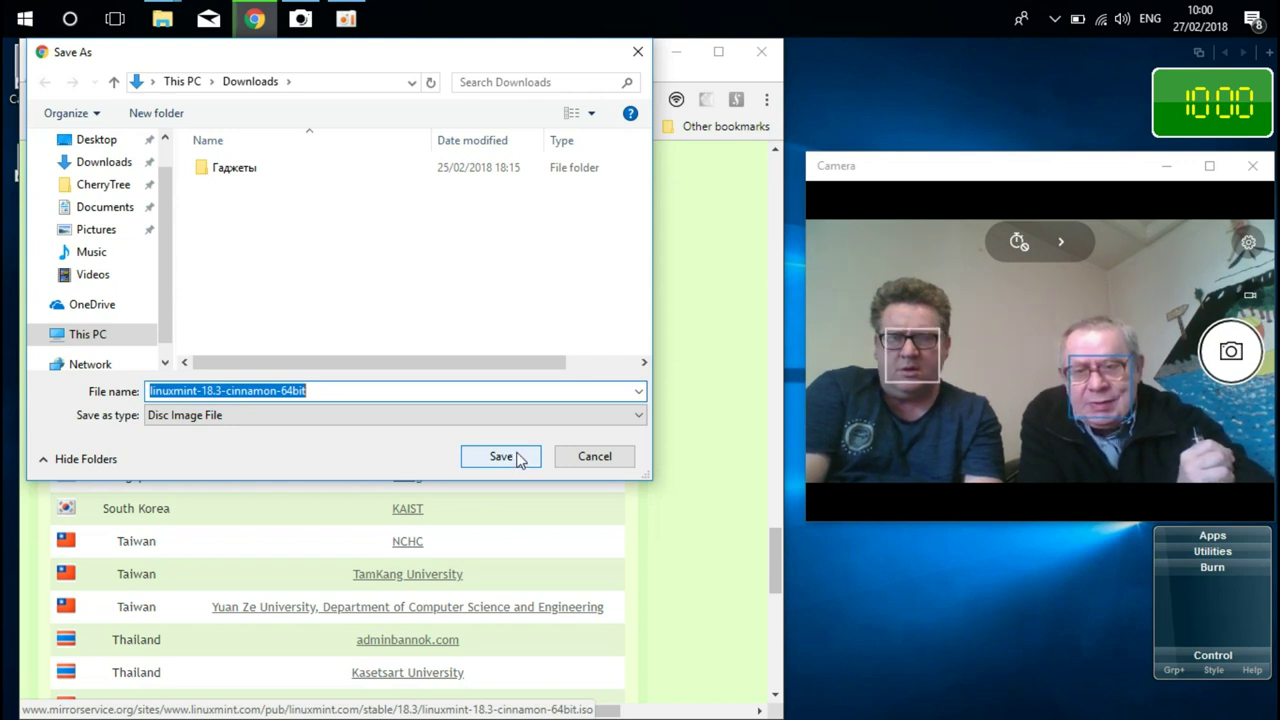
{"action": "left_click", "coordinate": [517, 458]}
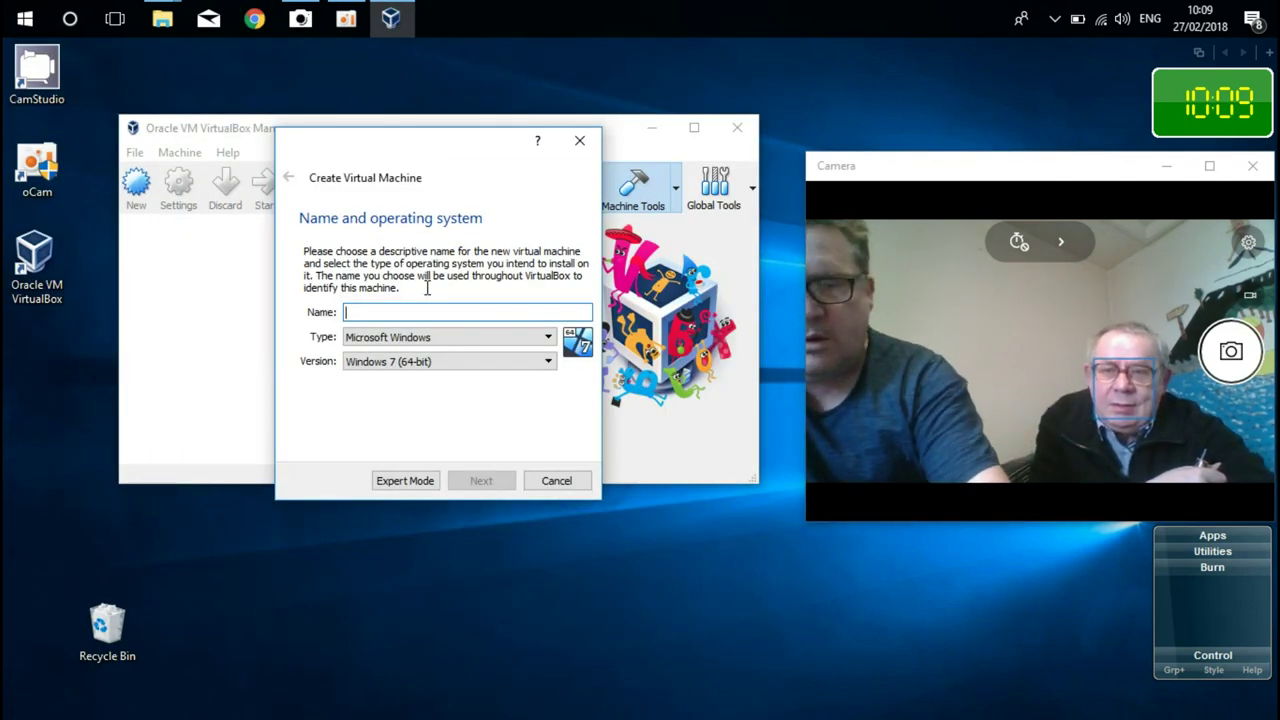
- Name the new machine 'test', set its type to Linux, and give it about 3730 MB memory
{"action": "type", "text": "test"}
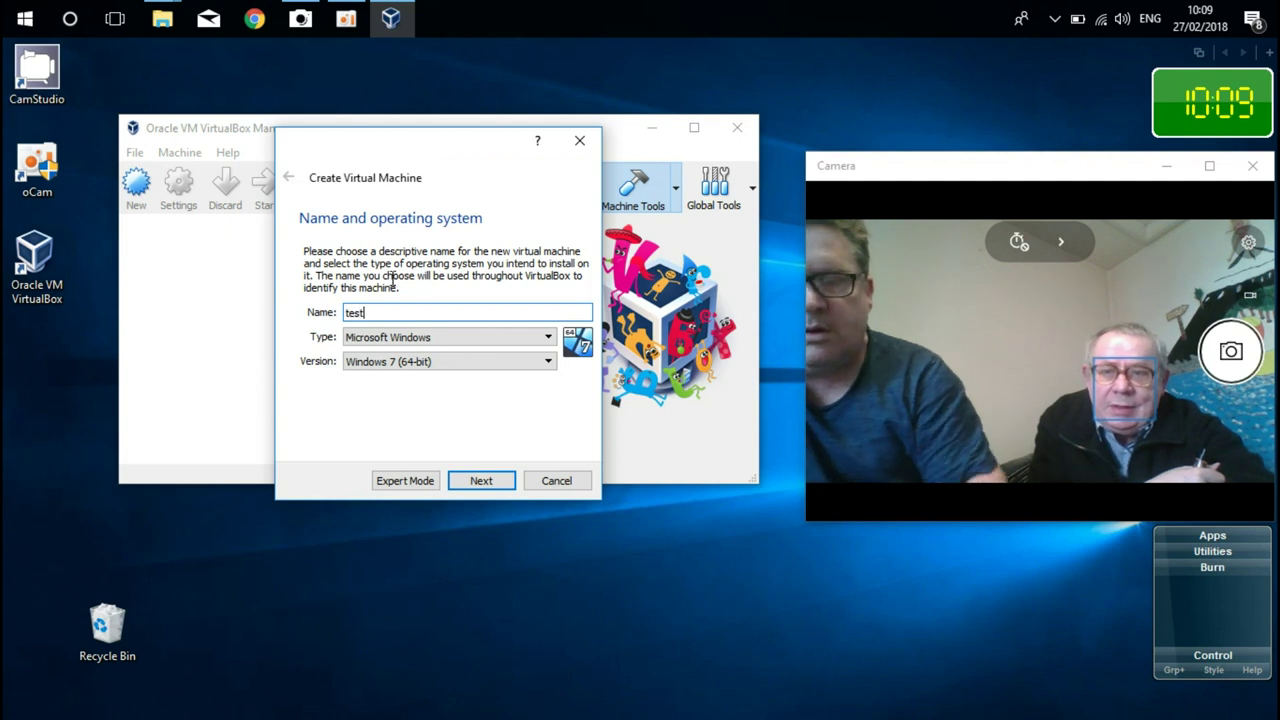
{"action": "left_click", "coordinate": [430, 337]}
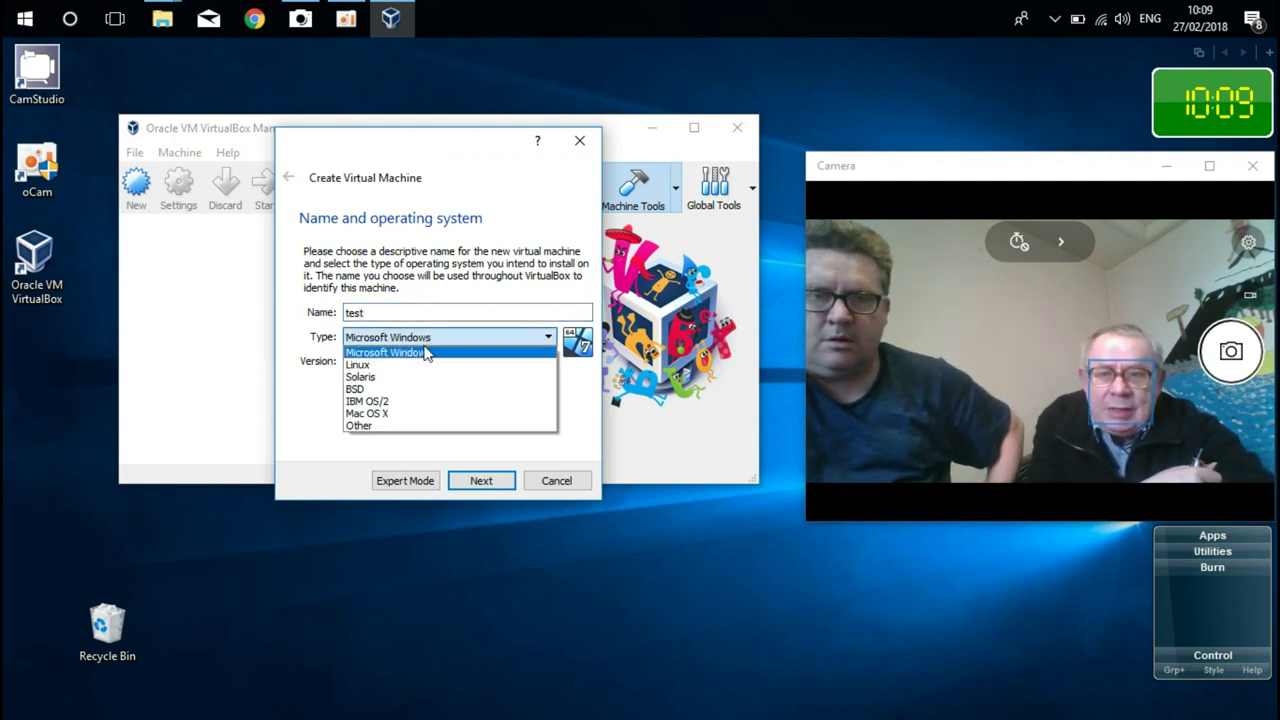
{"action": "left_click", "coordinate": [394, 365]}
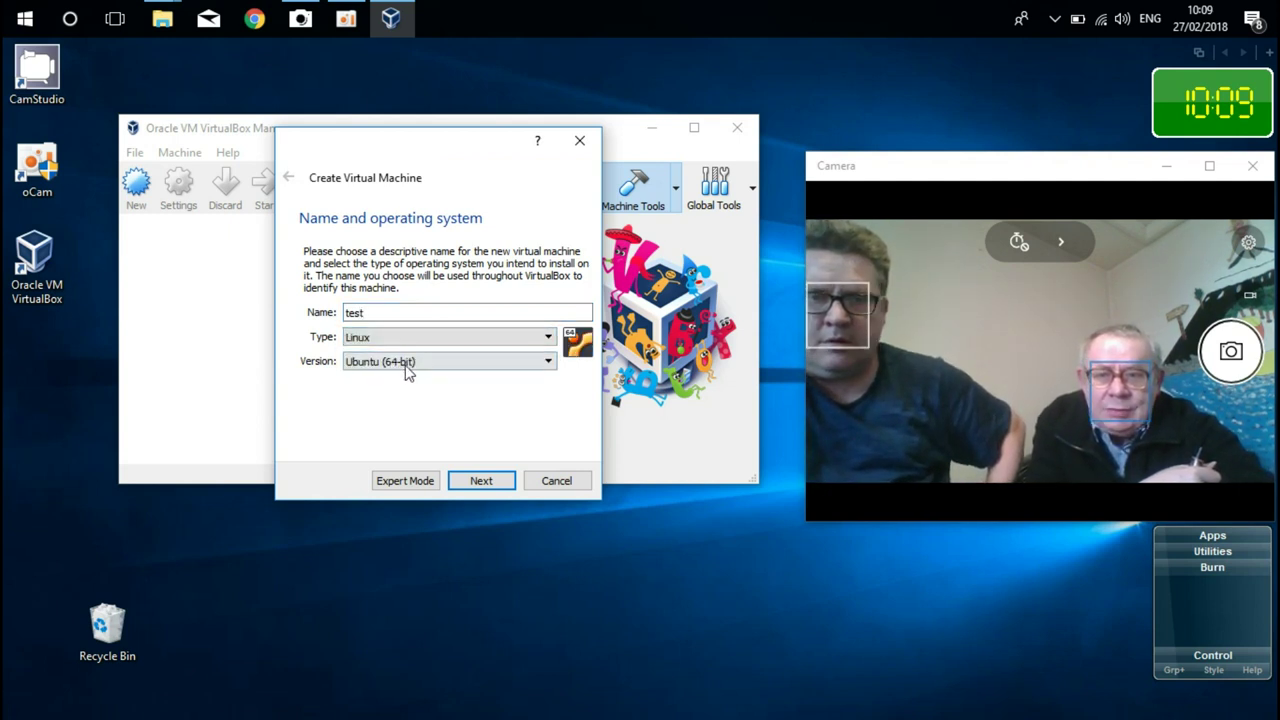
{"action": "left_click", "coordinate": [484, 481]}
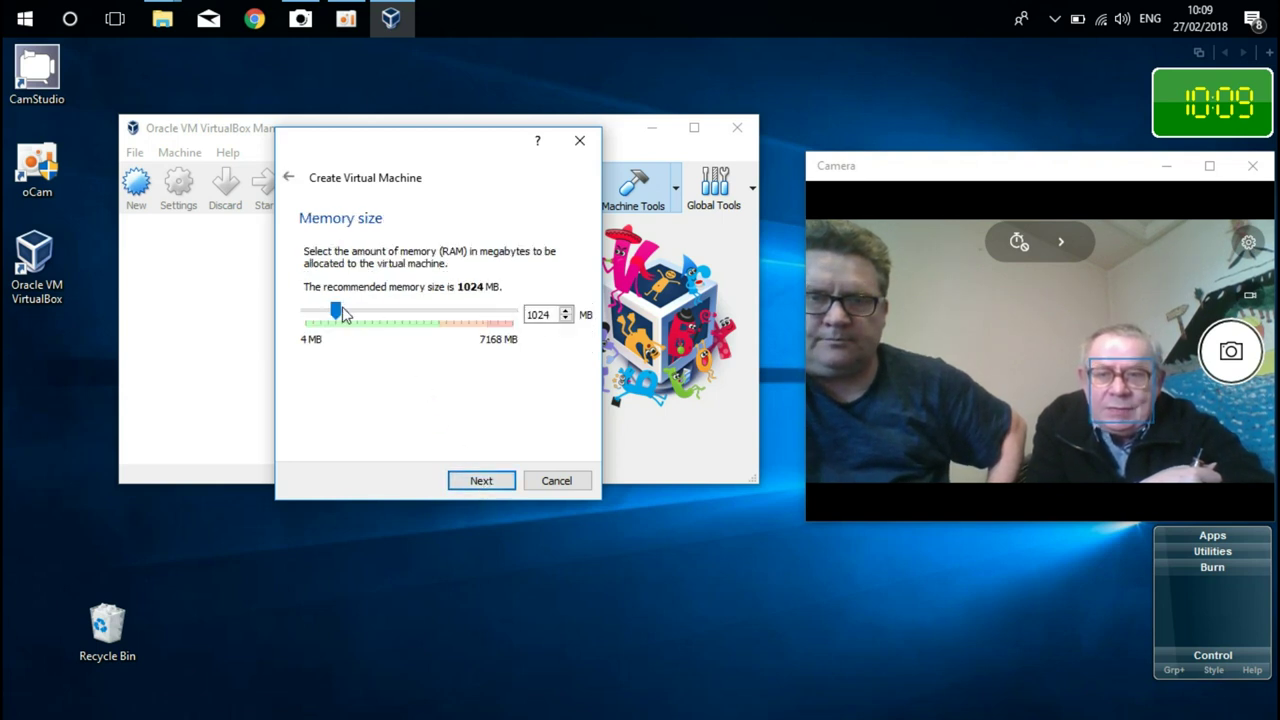
{"action": "left_click_drag", "start_coordinate": [339, 313], "coordinate": [417, 317]}
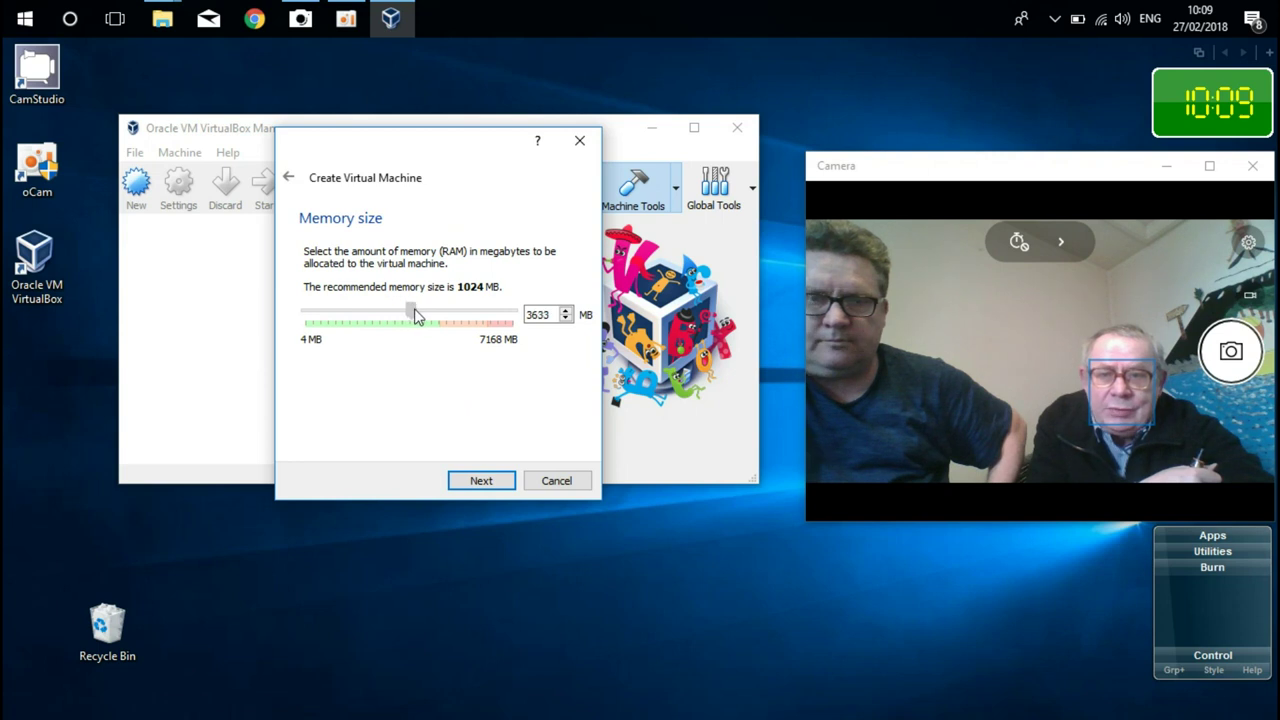
- Create a new 10 GB VDI virtual hard disk with default storage allocation
{"action": "left_click", "coordinate": [481, 481]}
{"action": "left_click", "coordinate": [481, 485]}
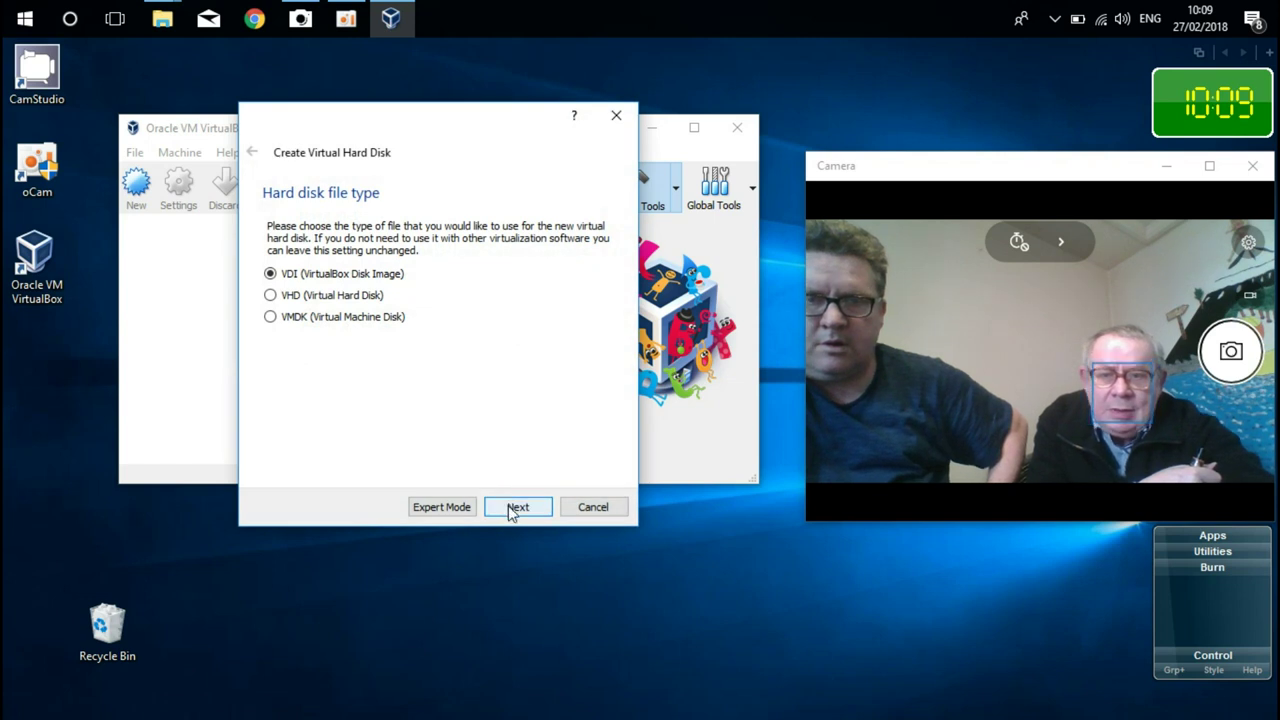
{"action": "left_click", "coordinate": [513, 509]}
{"action": "left_click", "coordinate": [515, 508]}
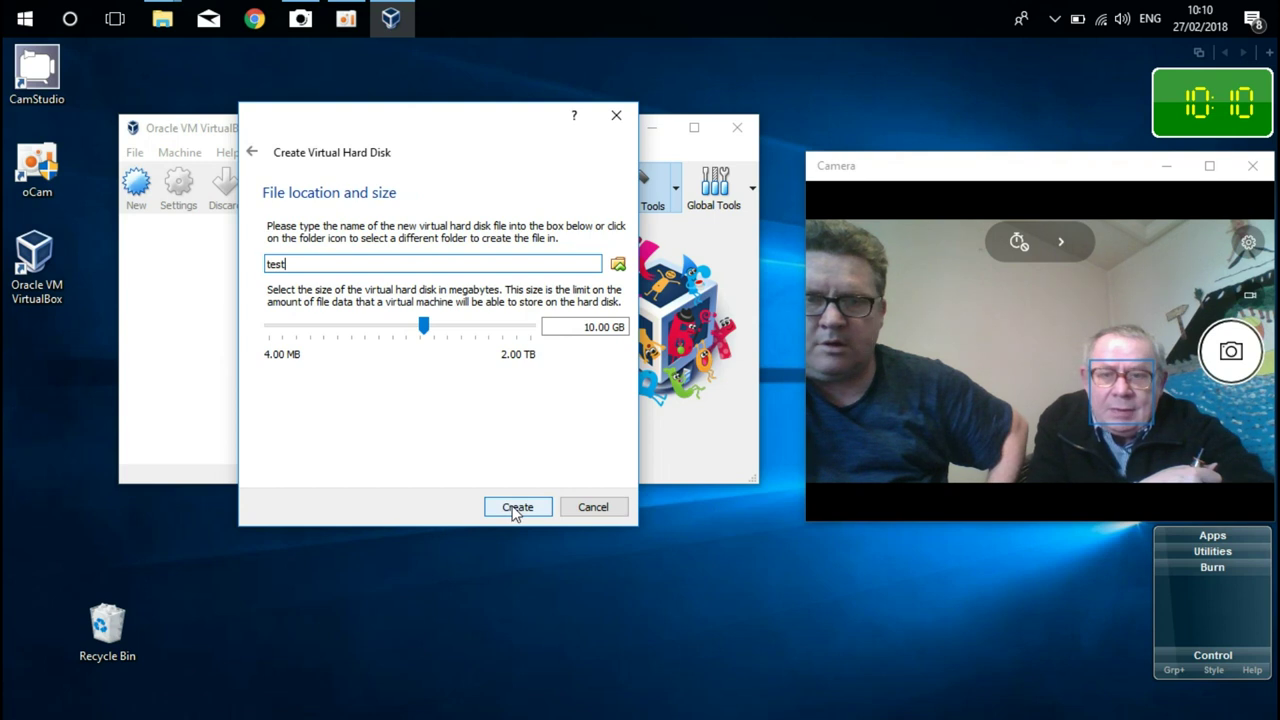
{"action": "left_click", "coordinate": [515, 510]}
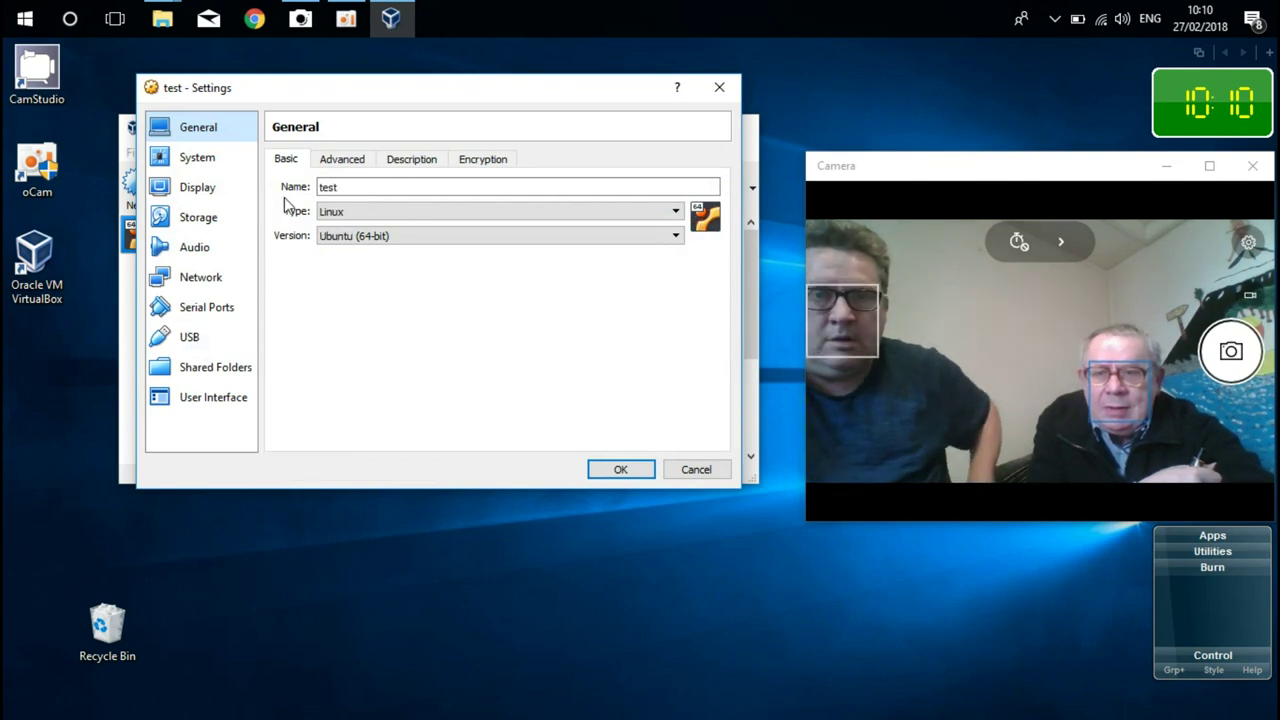
- Set 2 processors with an 82% execution cap, and raise video memory to 58 MB
{"action": "left_click", "coordinate": [196, 158]}
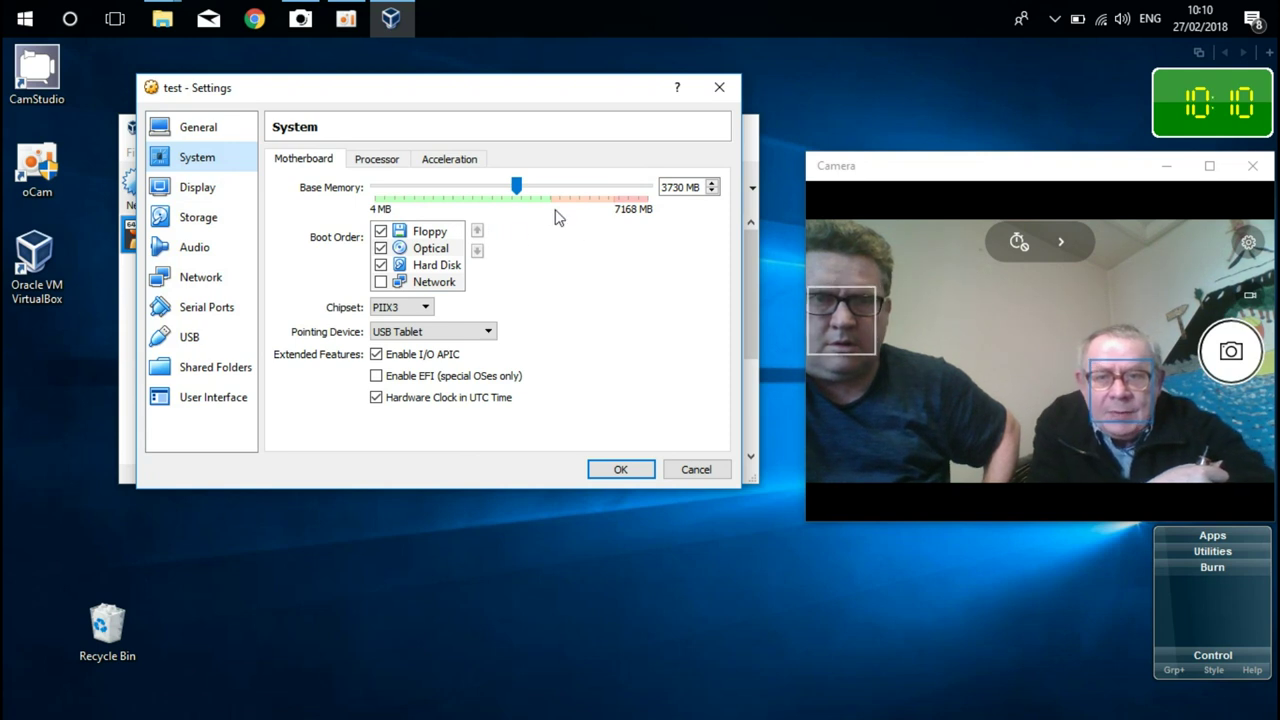
{"action": "left_click", "coordinate": [386, 161]}
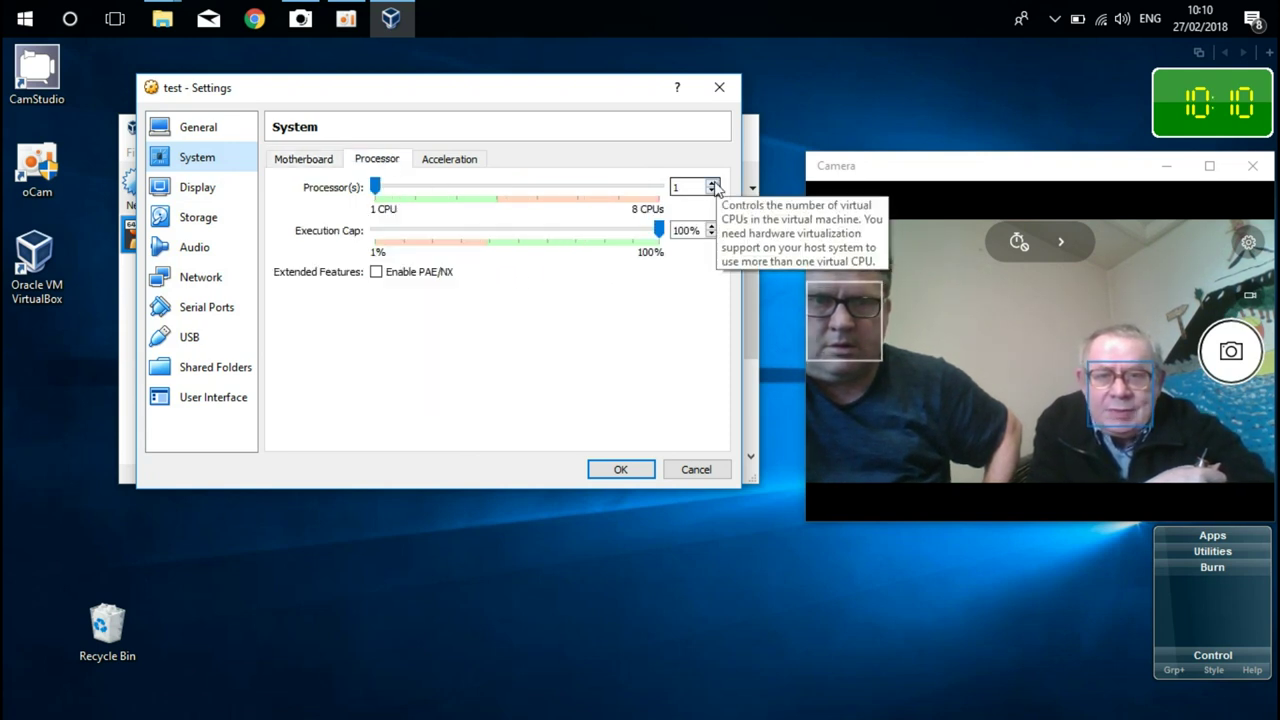
{"action": "left_click", "coordinate": [712, 184]}
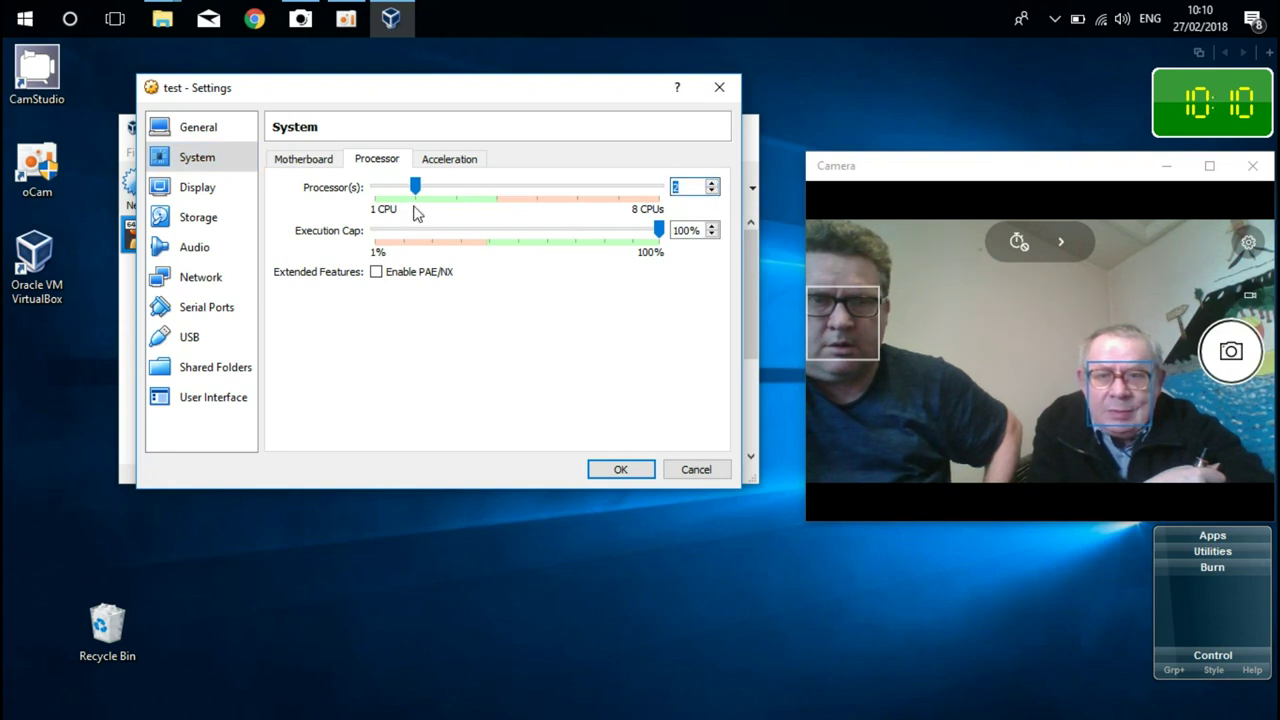
{"action": "left_click_drag", "start_coordinate": [659, 232], "coordinate": [604, 247]}
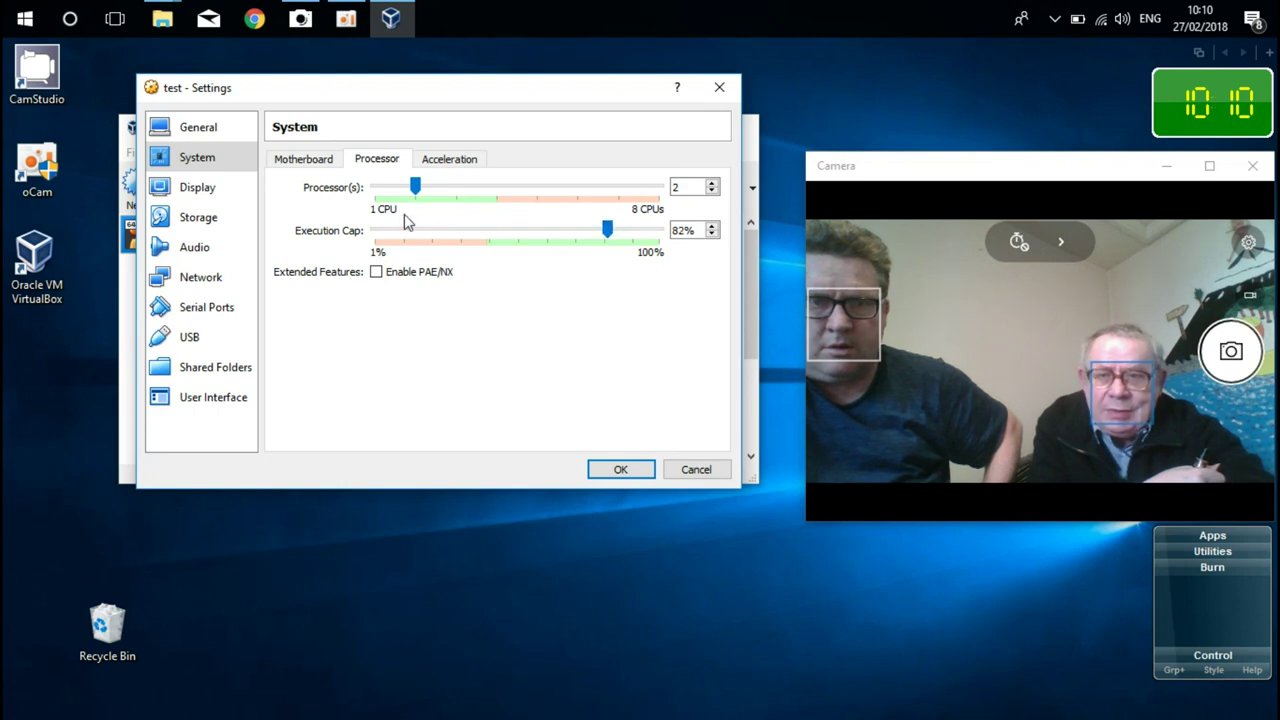
{"action": "left_click", "coordinate": [193, 190]}
{"action": "left_click_drag", "start_coordinate": [390, 188], "coordinate": [621, 198]}
- Attach linuxmint-18.3-cinnamon-64bit ISO from Downloads to the empty optical drive and save the settings
{"action": "left_click", "coordinate": [203, 220]}
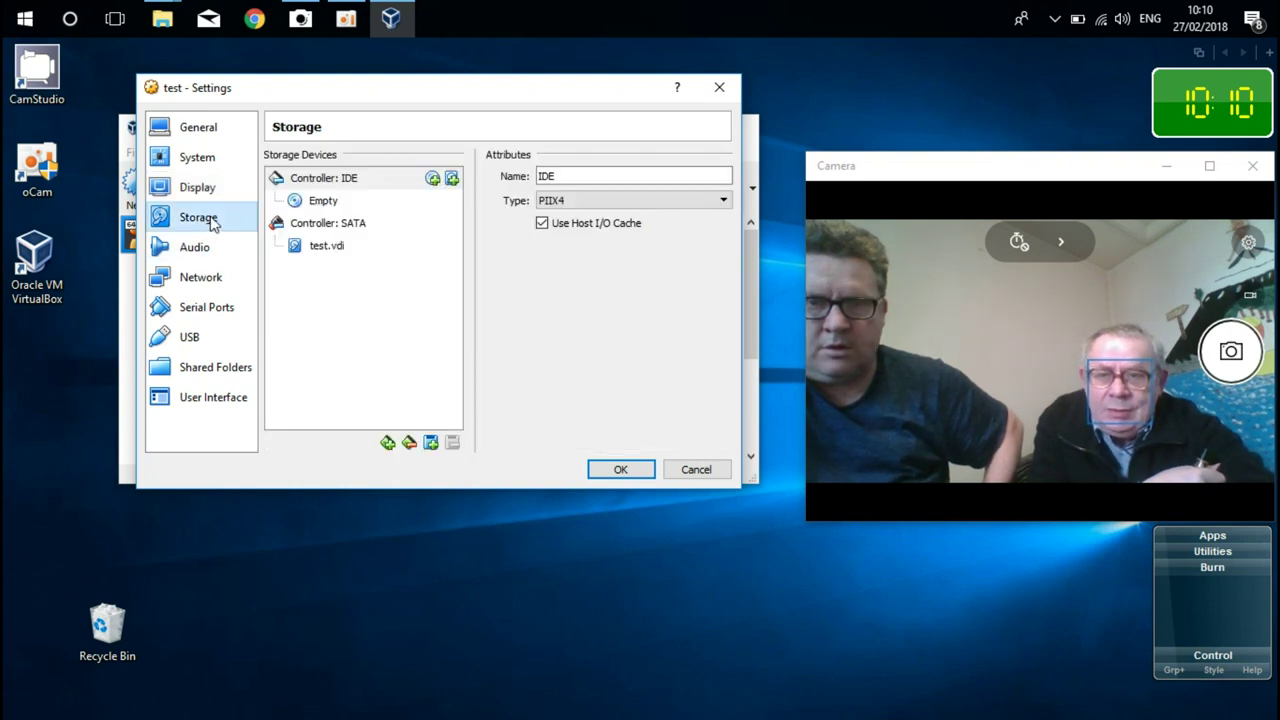
{"action": "left_click", "coordinate": [338, 203]}
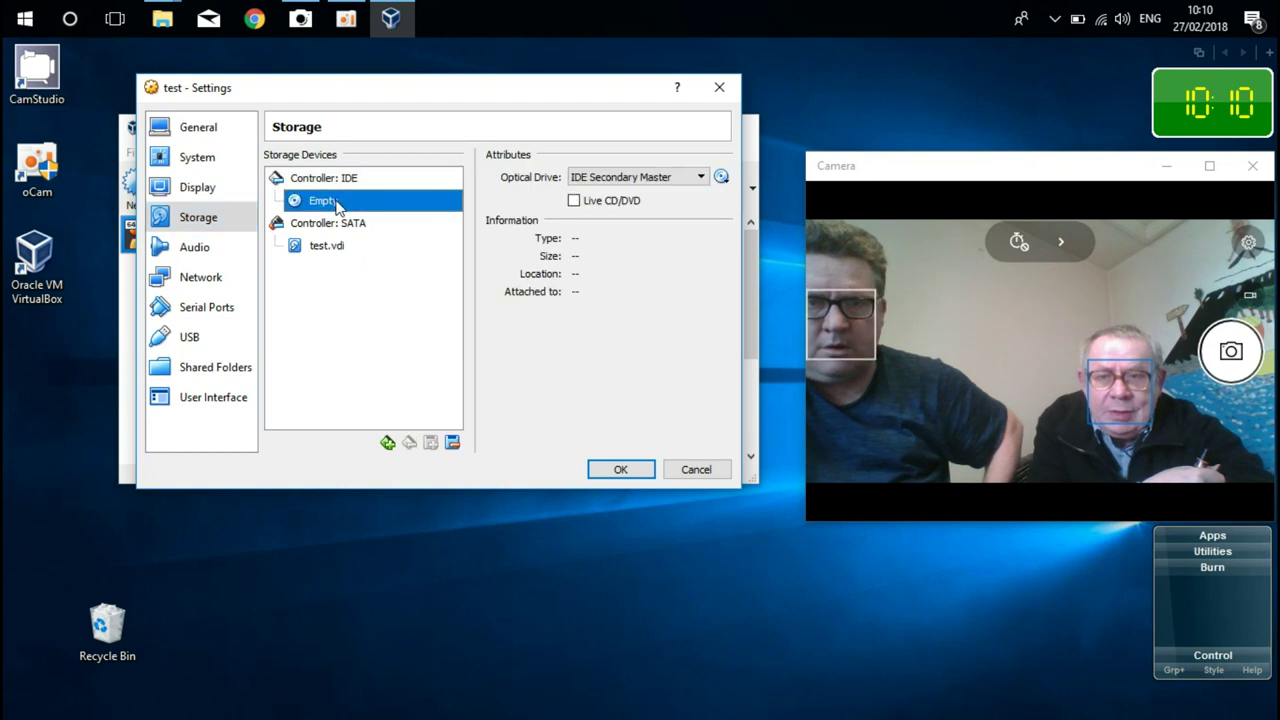
{"action": "left_click", "coordinate": [721, 177]}
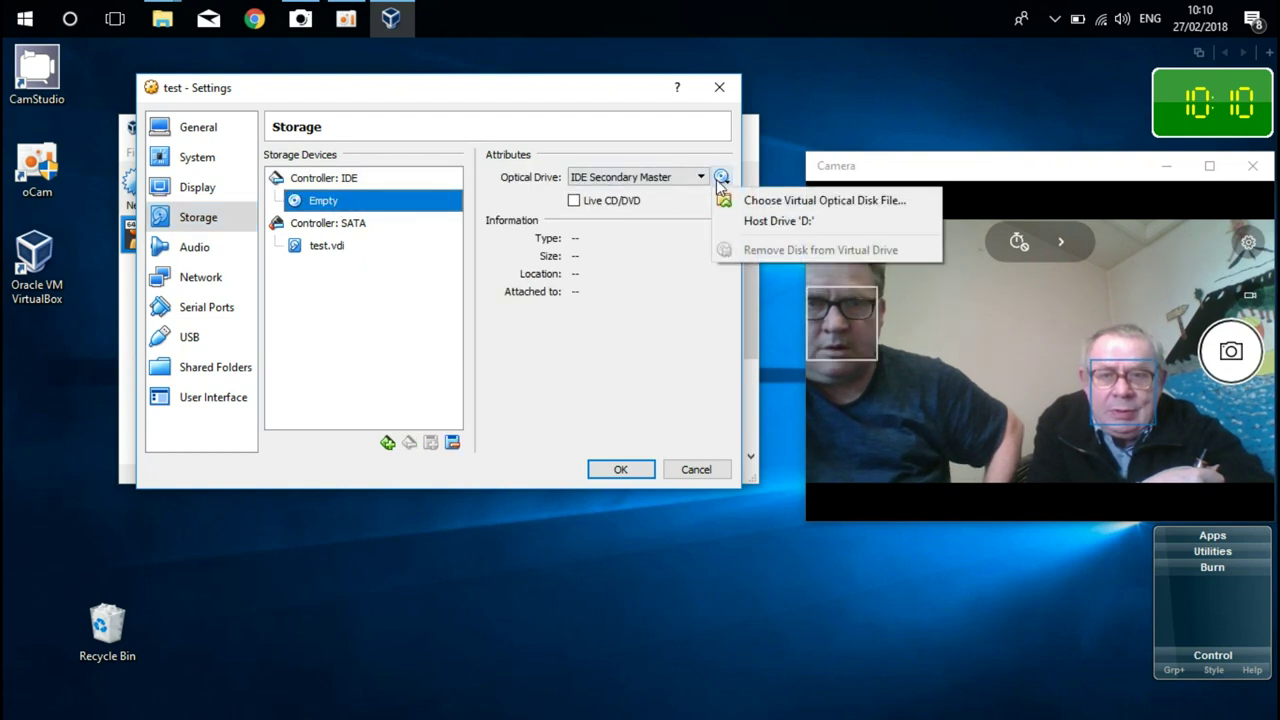
{"action": "left_click", "coordinate": [754, 202]}
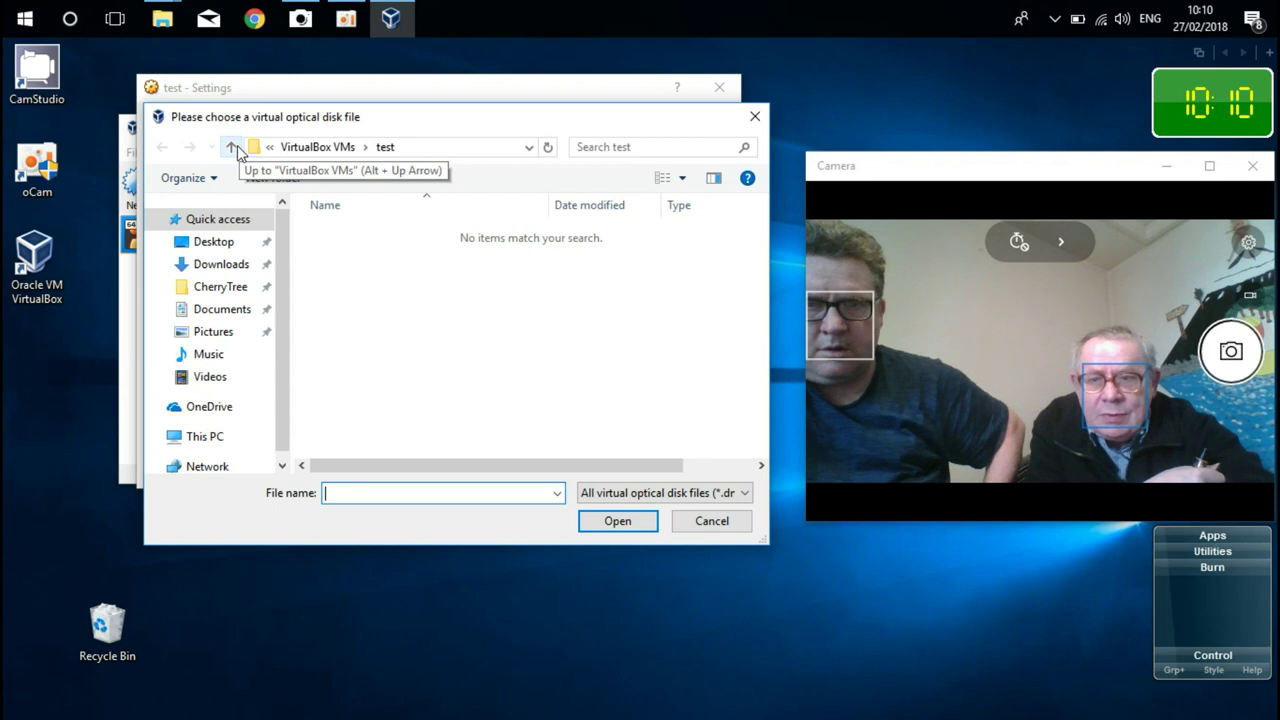
{"action": "left_click", "coordinate": [242, 270]}
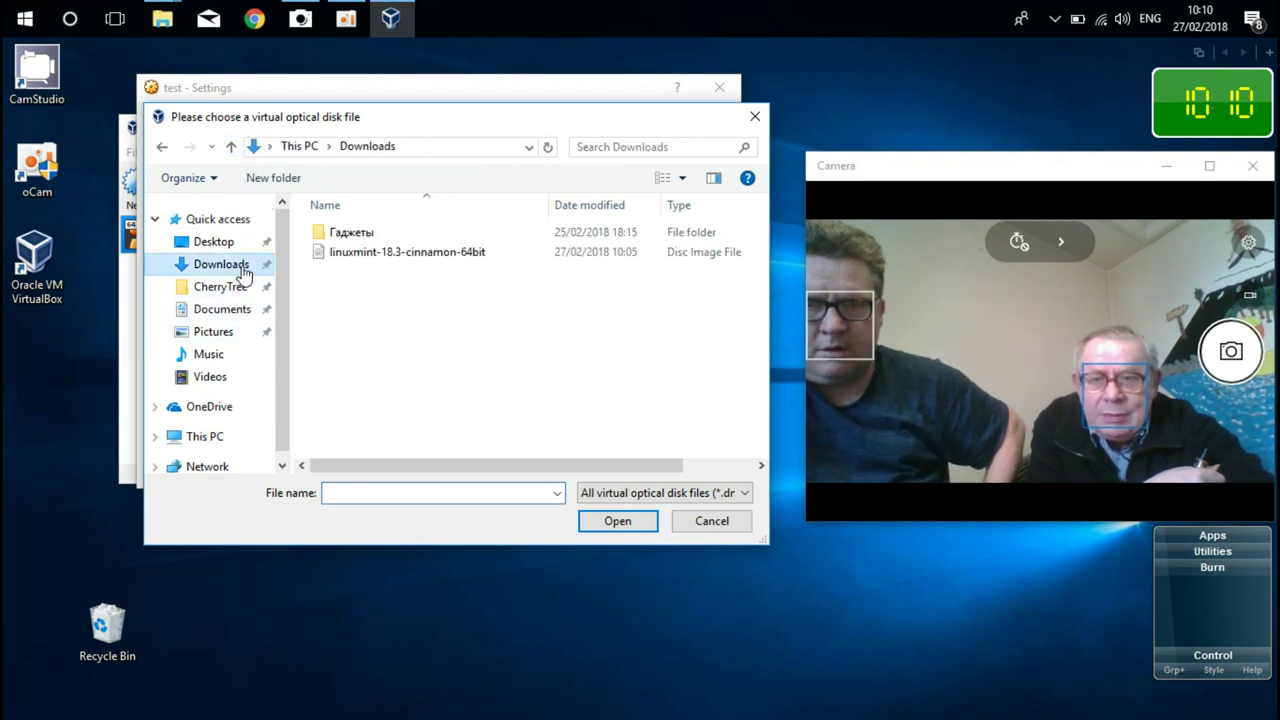
{"action": "left_click", "coordinate": [422, 252]}
{"action": "left_click", "coordinate": [619, 522]}
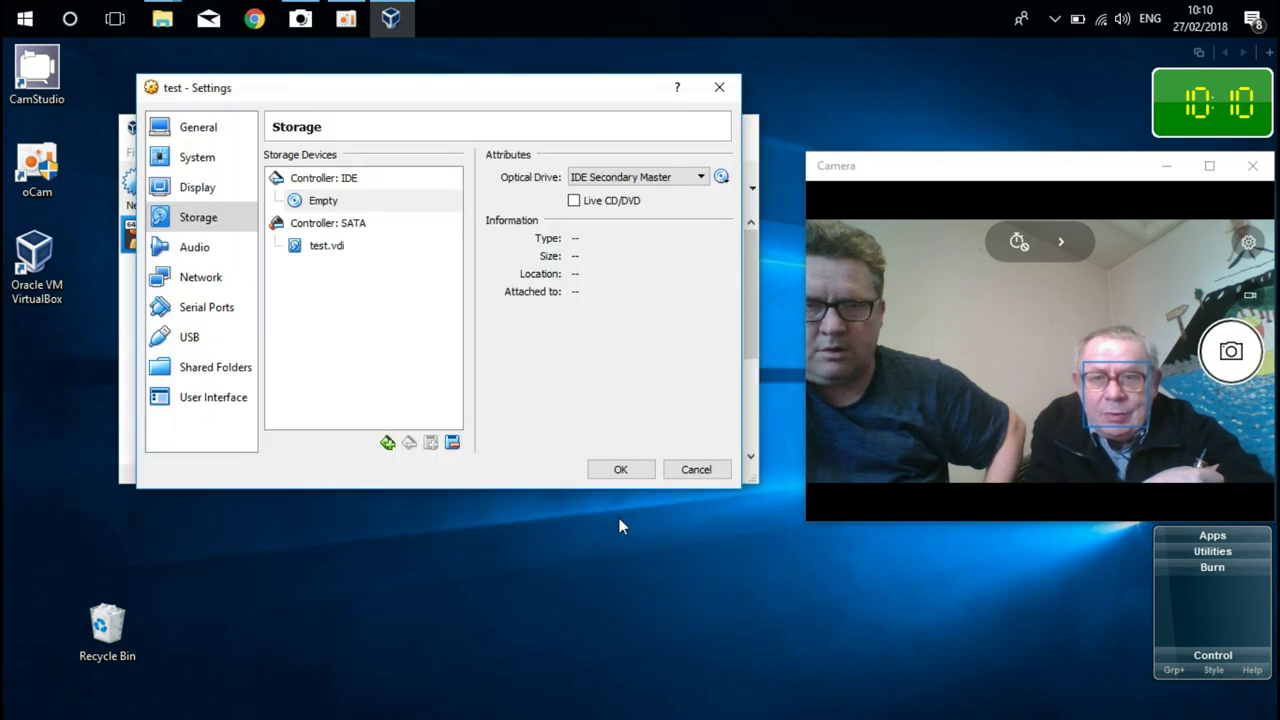
{"action": "left_click", "coordinate": [623, 471]}
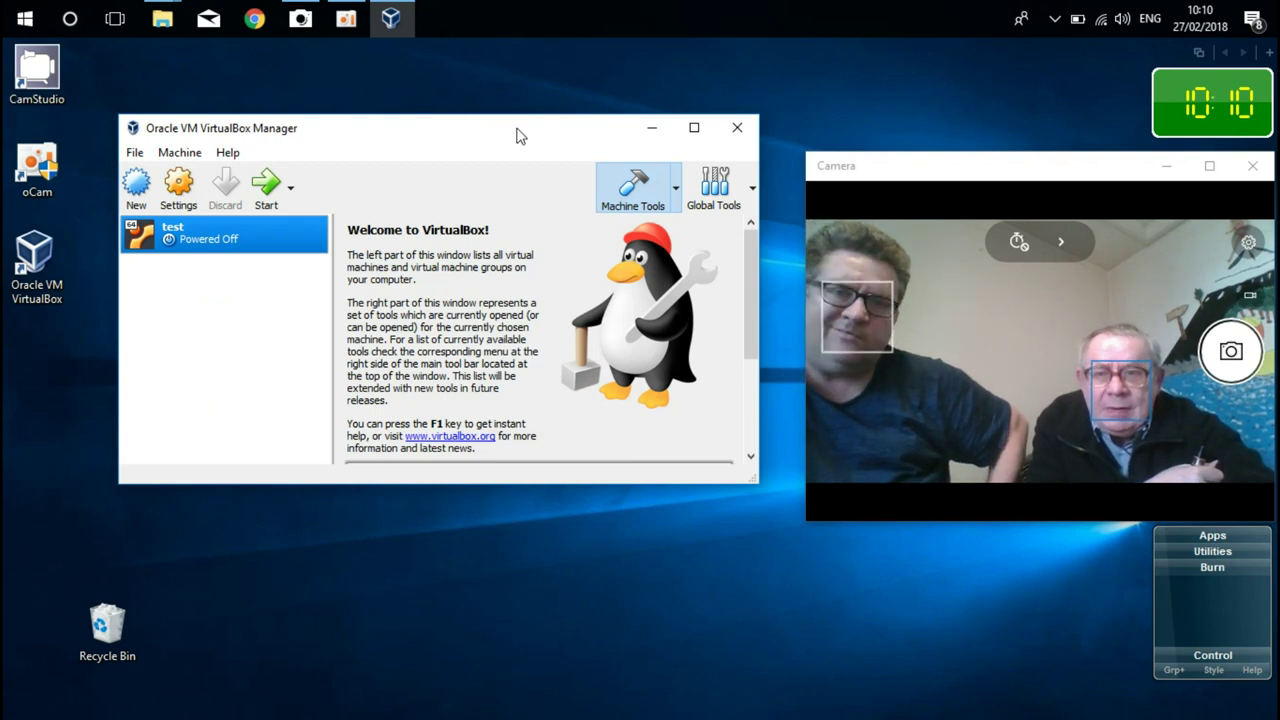
- Rearrange the VirtualBox Manager and camera windows, then start the test machine
{"action": "left_click_drag", "start_coordinate": [517, 134], "coordinate": [421, 120]}
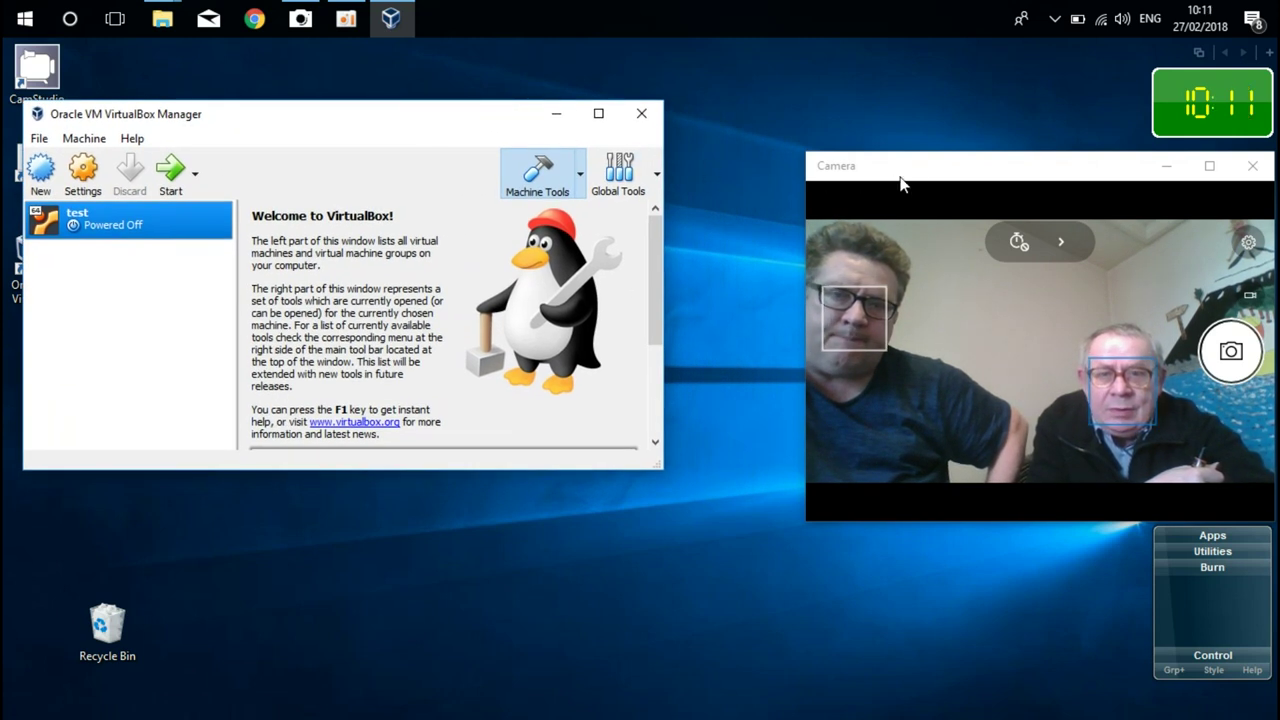
{"action": "left_click_drag", "start_coordinate": [898, 172], "coordinate": [773, 118]}
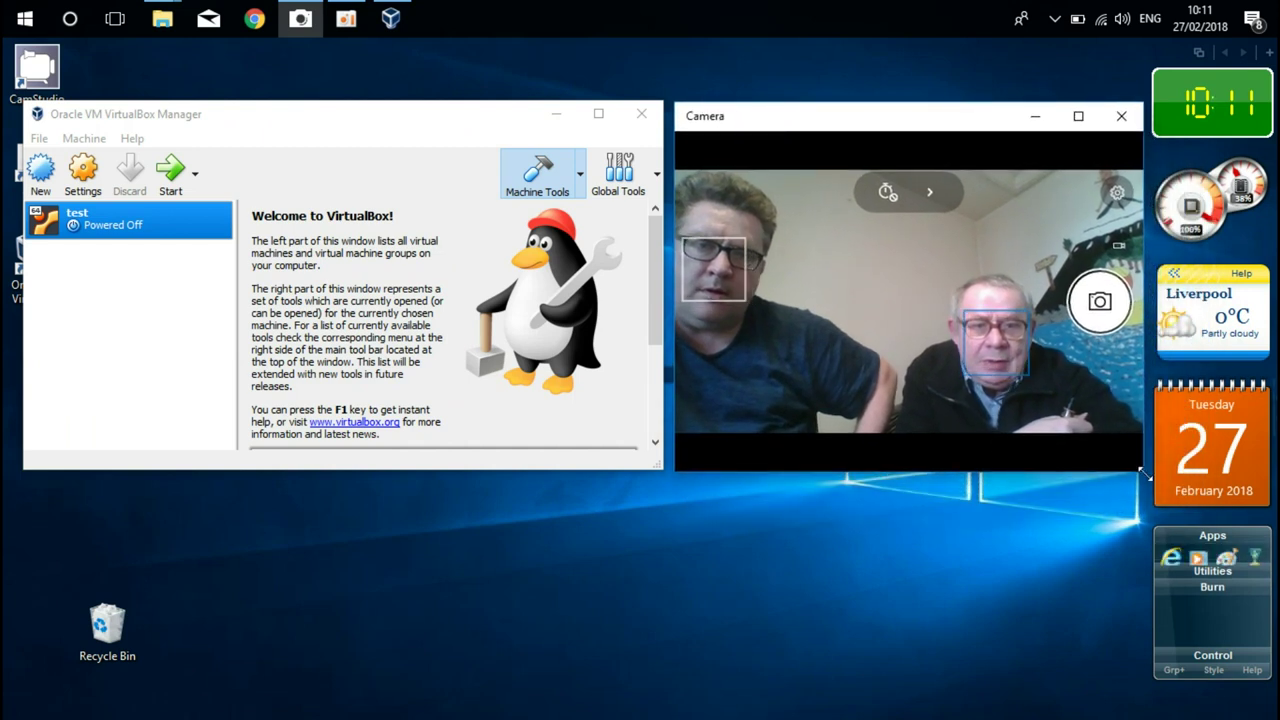
{"action": "left_click_drag", "start_coordinate": [1143, 476], "coordinate": [1262, 552]}
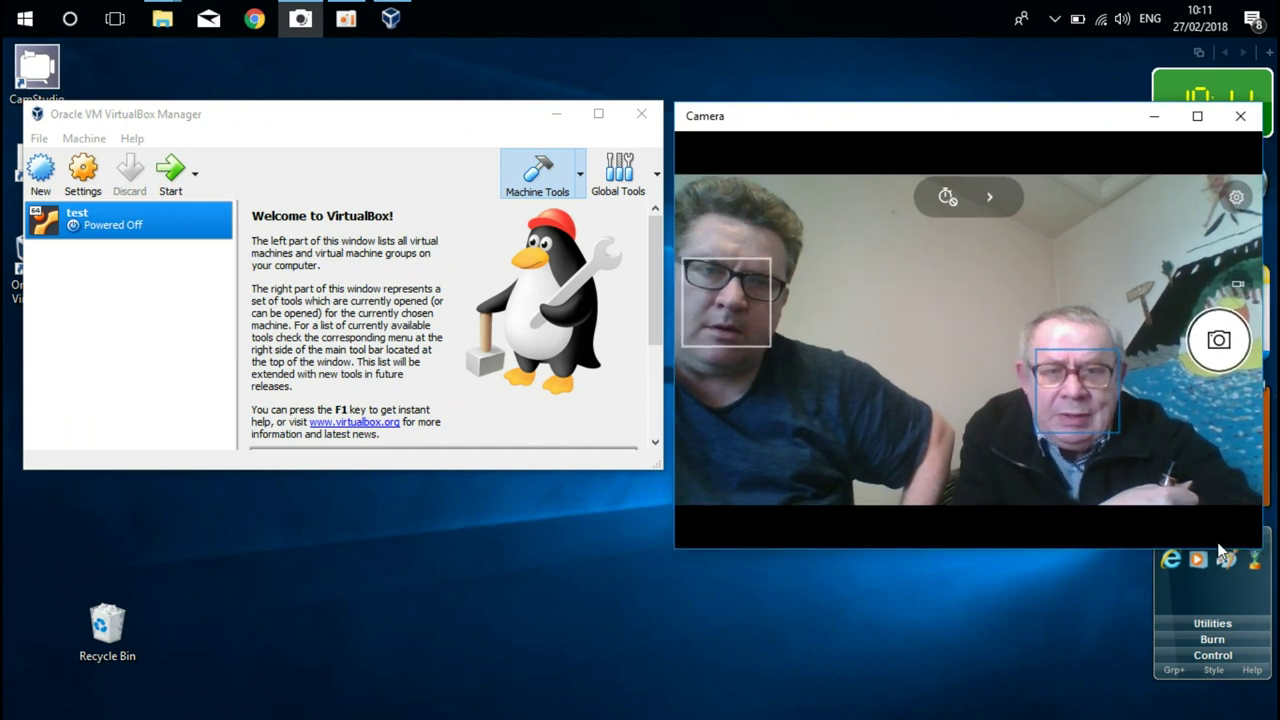
{"action": "left_click", "coordinate": [172, 176]}
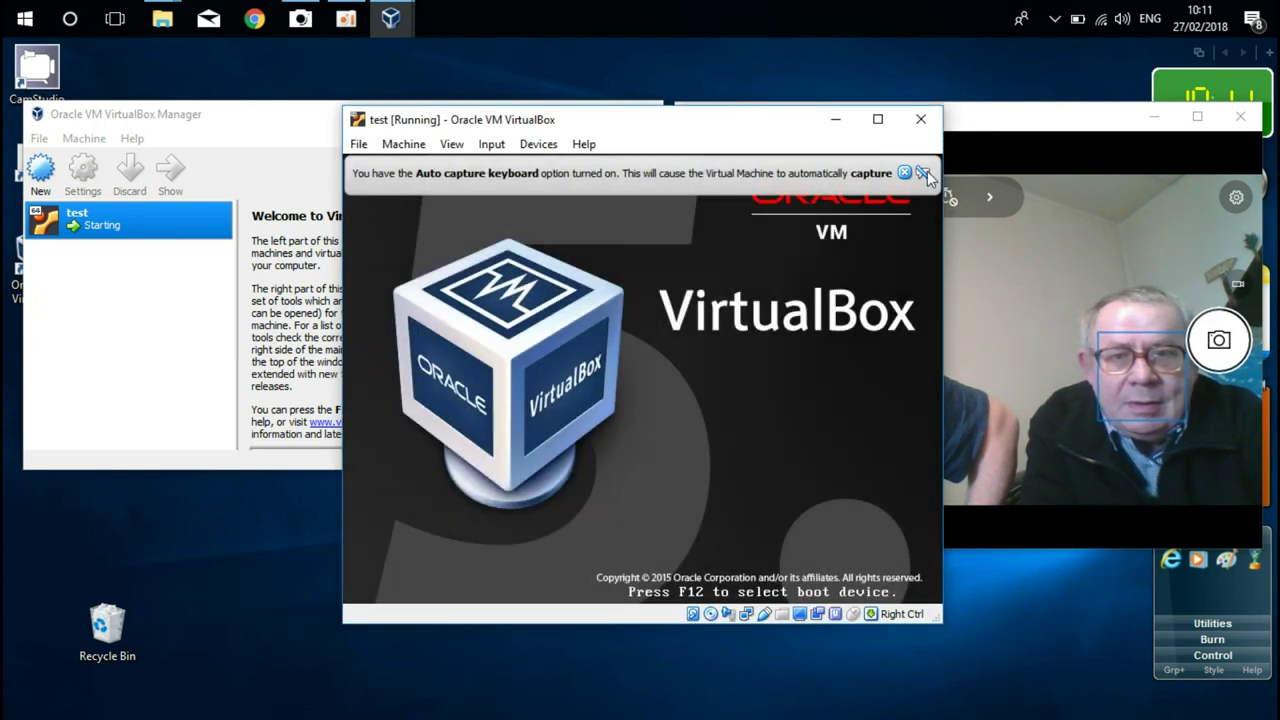
- Dismiss the keyboard auto-capture and software rendering notices and move the VM window left
{"action": "left_click", "coordinate": [923, 172]}
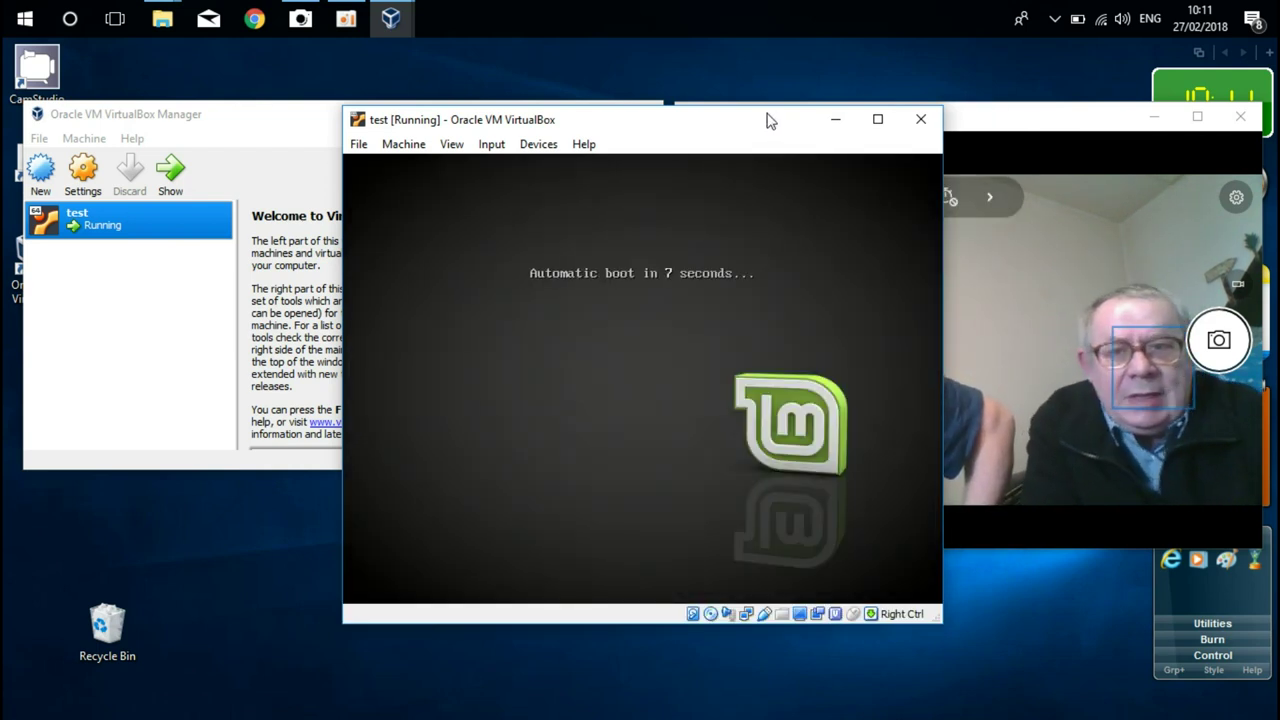
{"action": "left_click_drag", "start_coordinate": [700, 122], "coordinate": [413, 138]}
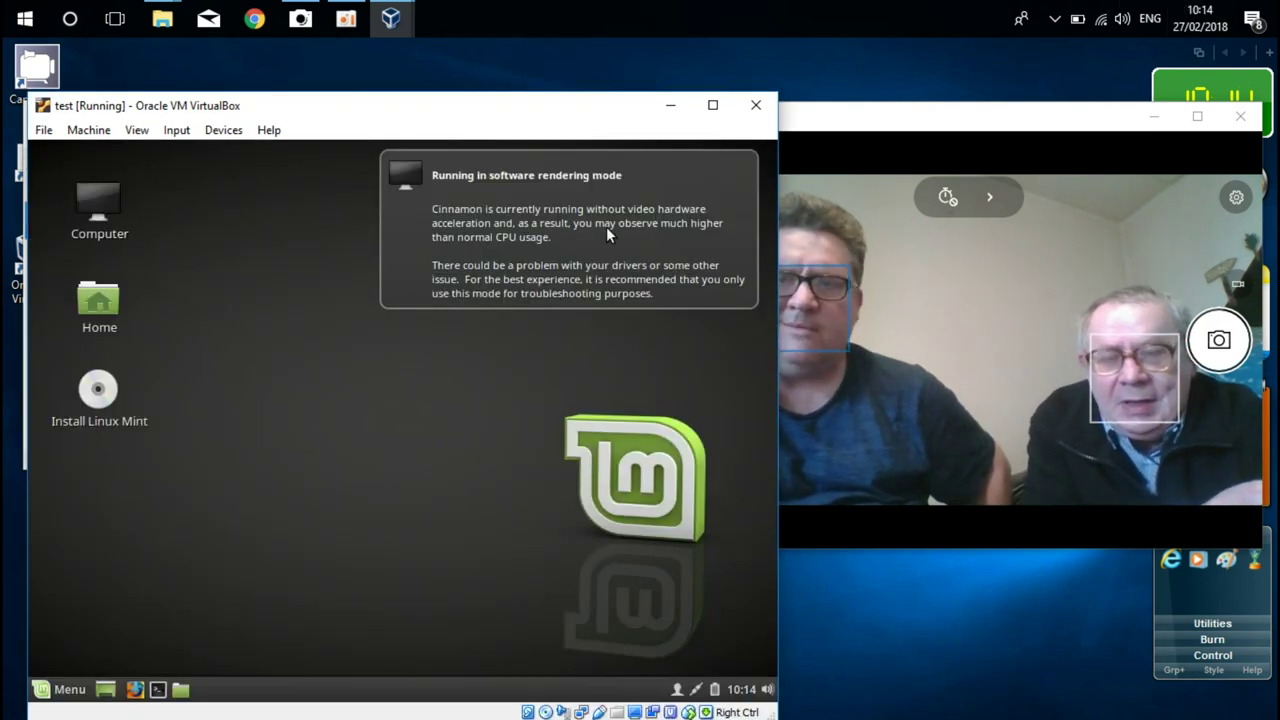
{"action": "left_click", "coordinate": [606, 226]}
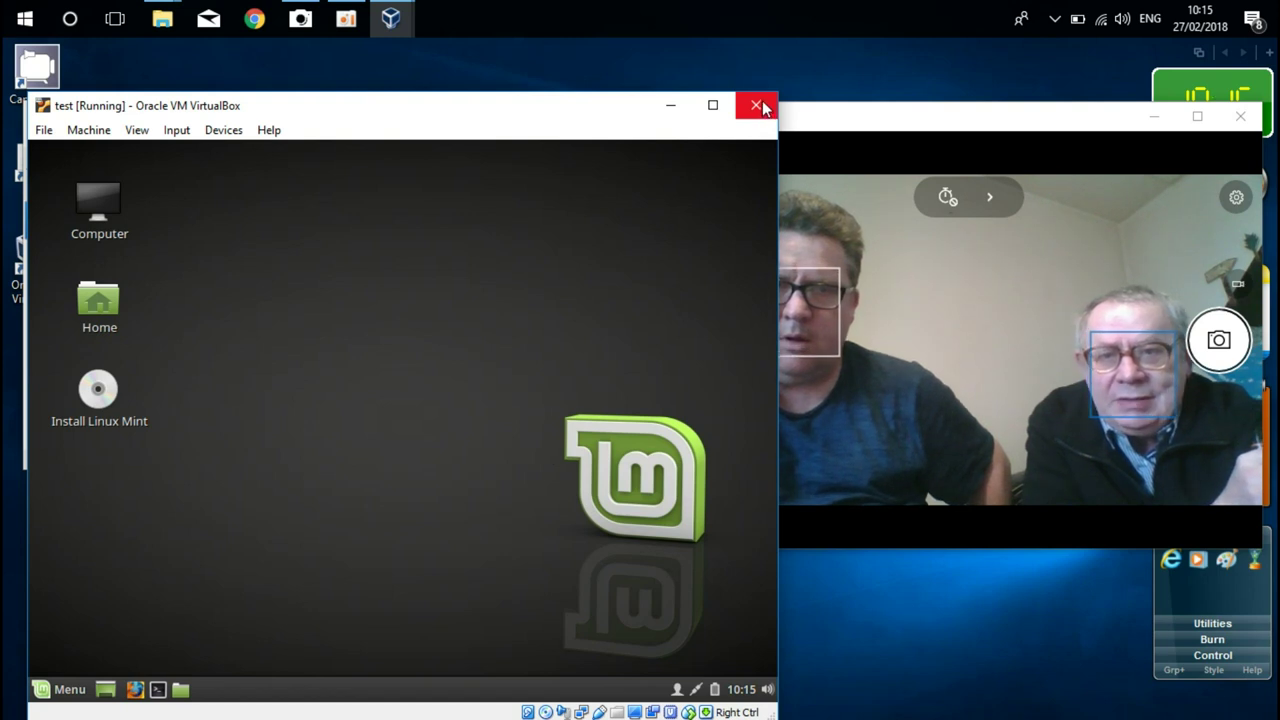
- Power off the test machine, close VirtualBox Manager, and stop the oCam screen recording
{"action": "left_click", "coordinate": [757, 106]}
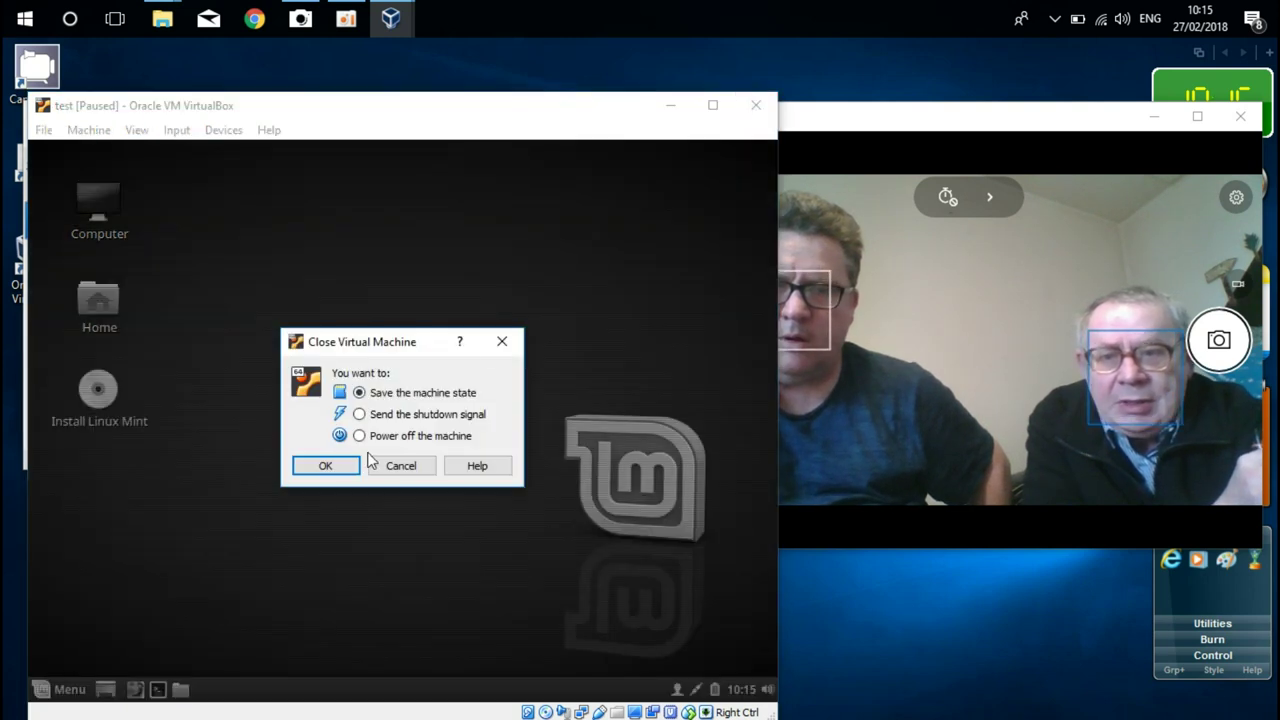
{"action": "left_click", "coordinate": [360, 437]}
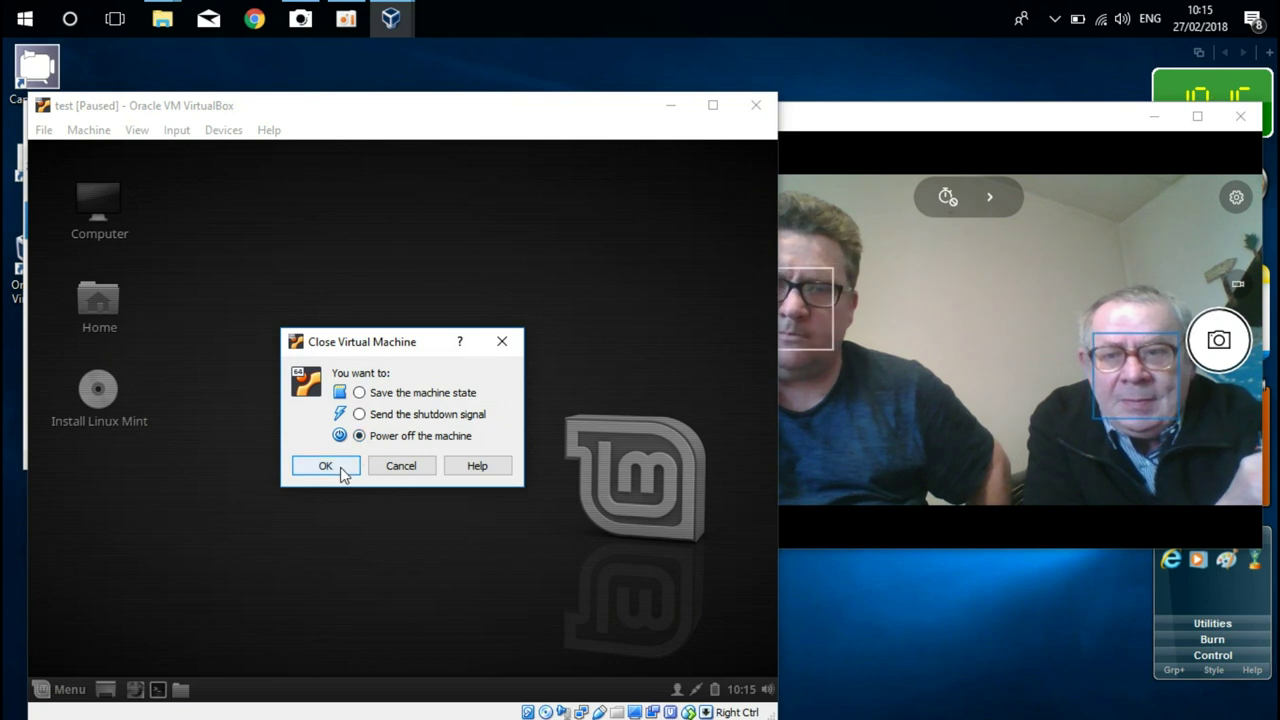
{"action": "left_click", "coordinate": [340, 471]}
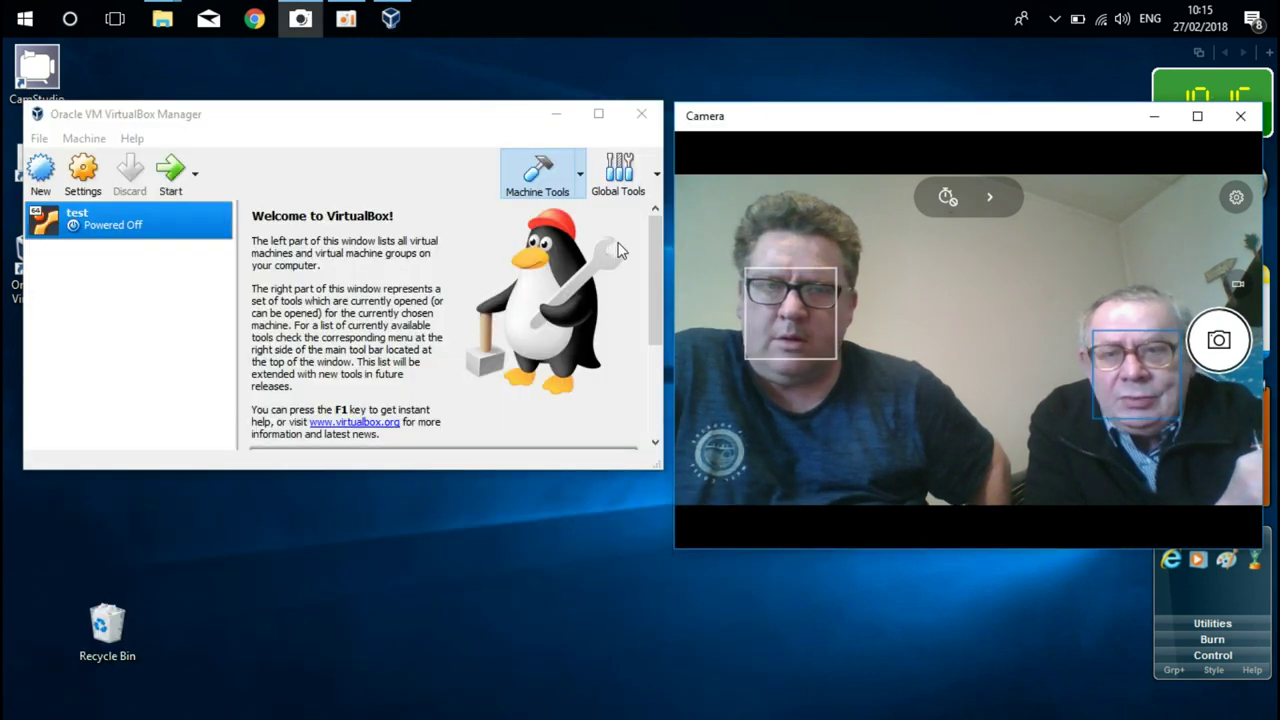
{"action": "left_click", "coordinate": [645, 116]}
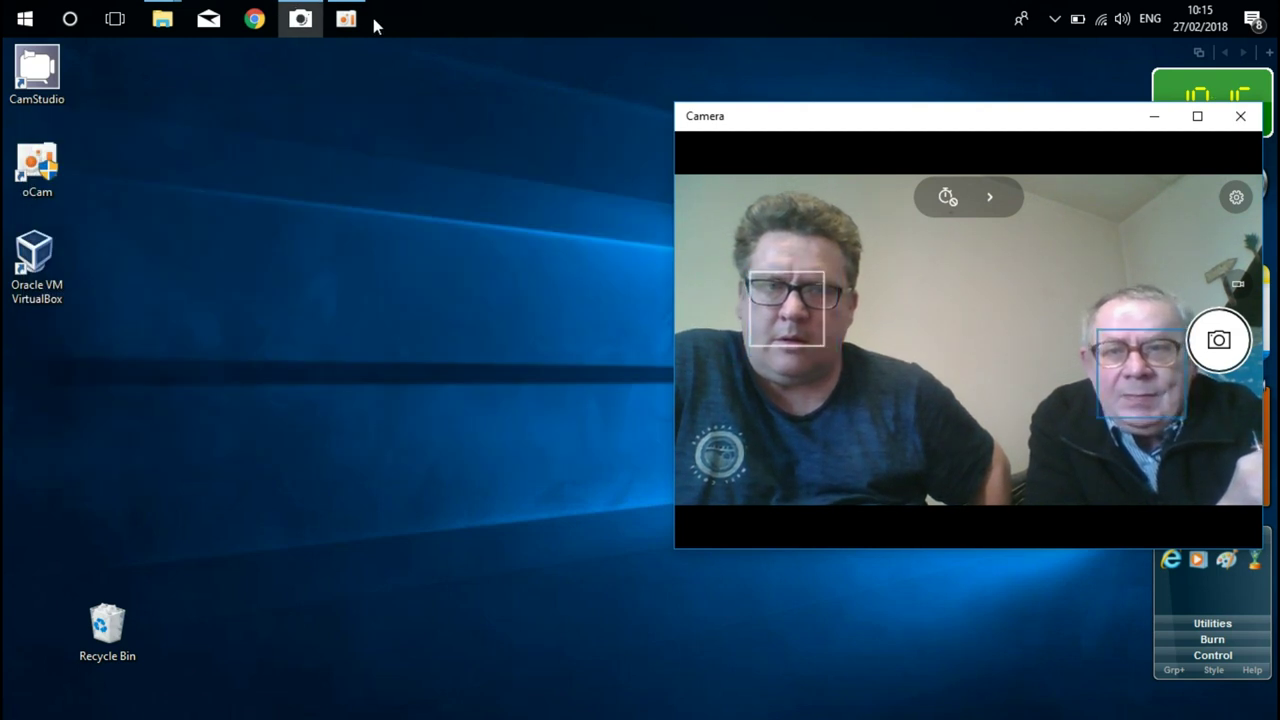
{"action": "left_click", "coordinate": [351, 22]}
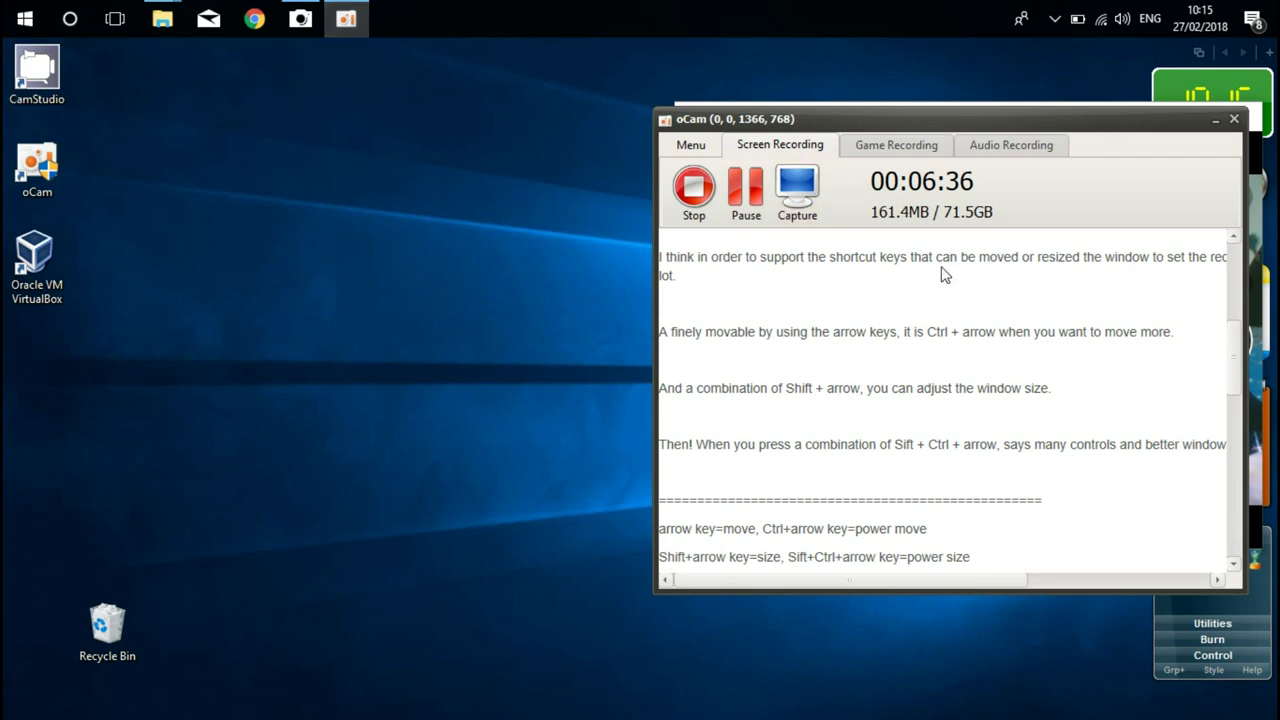
{"action": "left_click", "coordinate": [693, 187]}
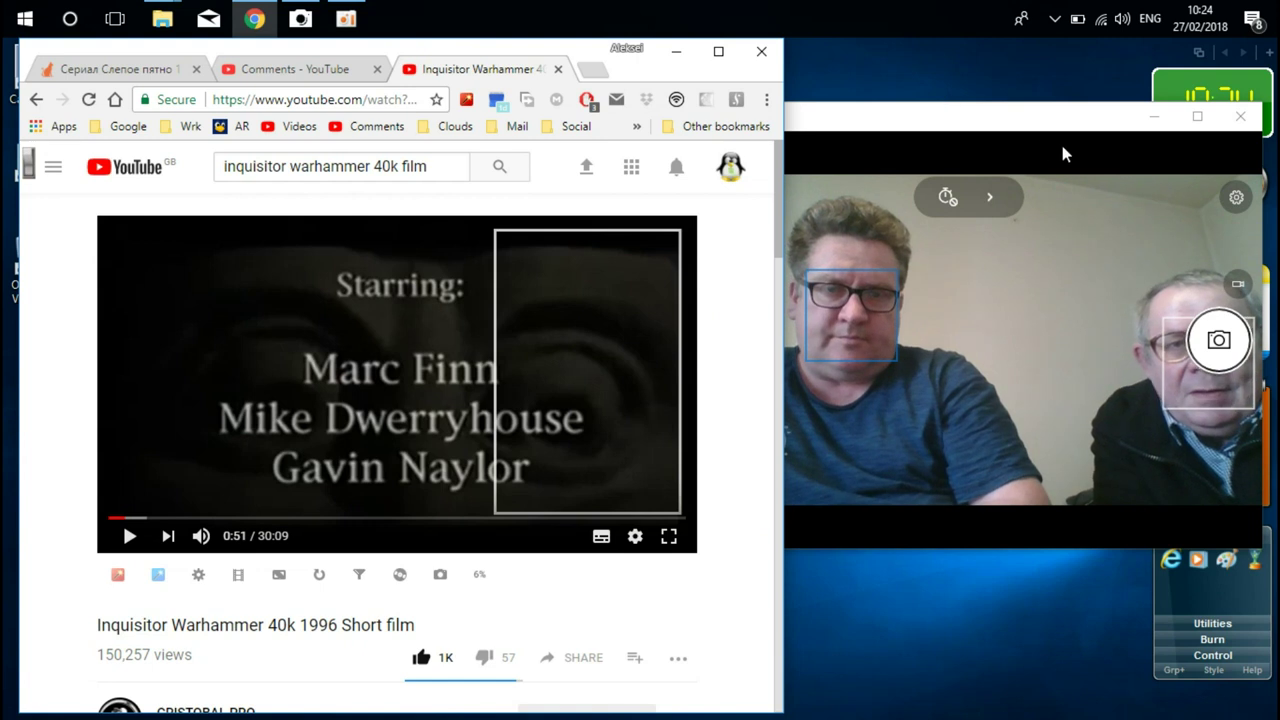
- Bring Chrome forward and expand the Inquisitor film player to fill the browser window
{"action": "left_click", "coordinate": [1066, 135]}
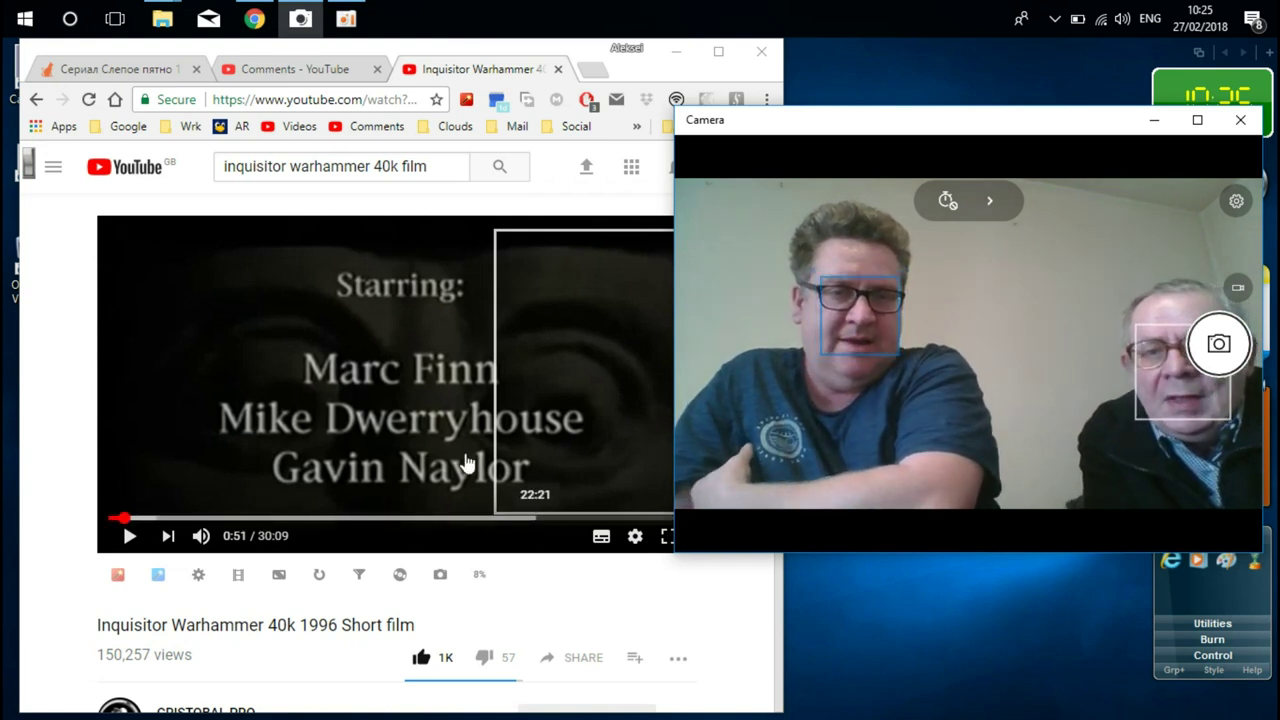
{"action": "left_click", "coordinate": [58, 233]}
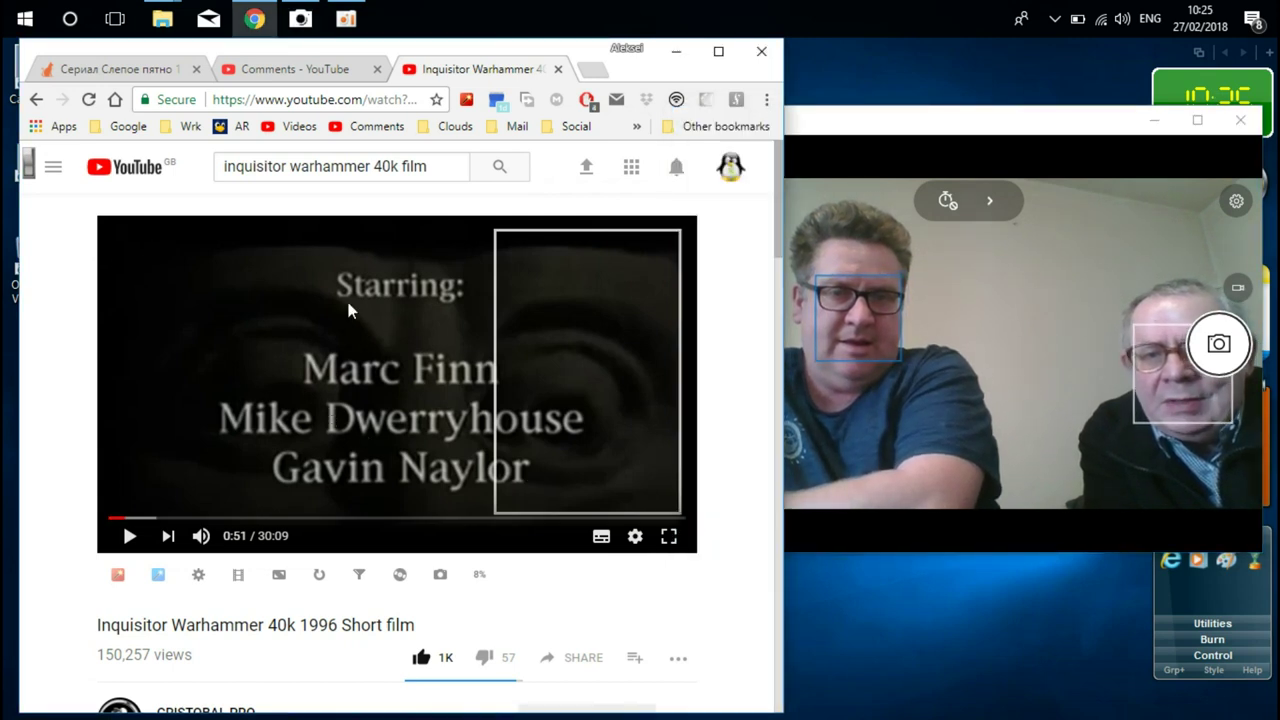
{"action": "double_click", "coordinate": [361, 456]}
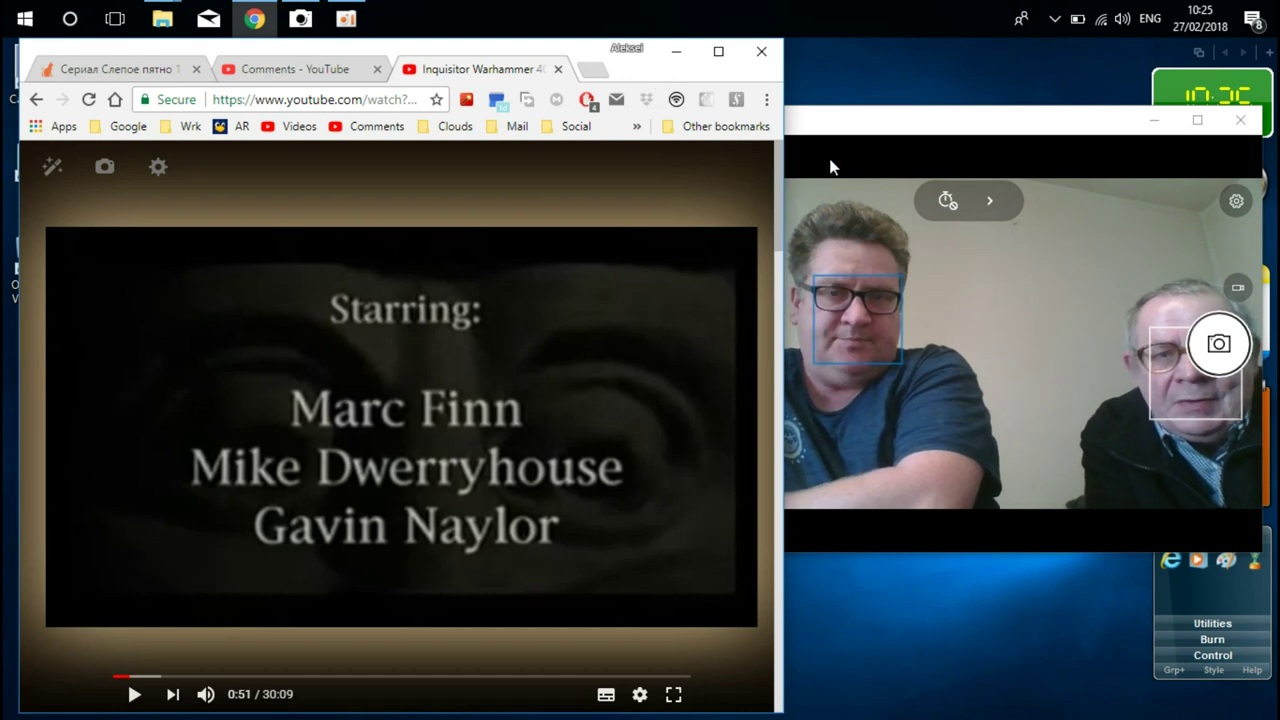
{"action": "left_click", "coordinate": [895, 136]}
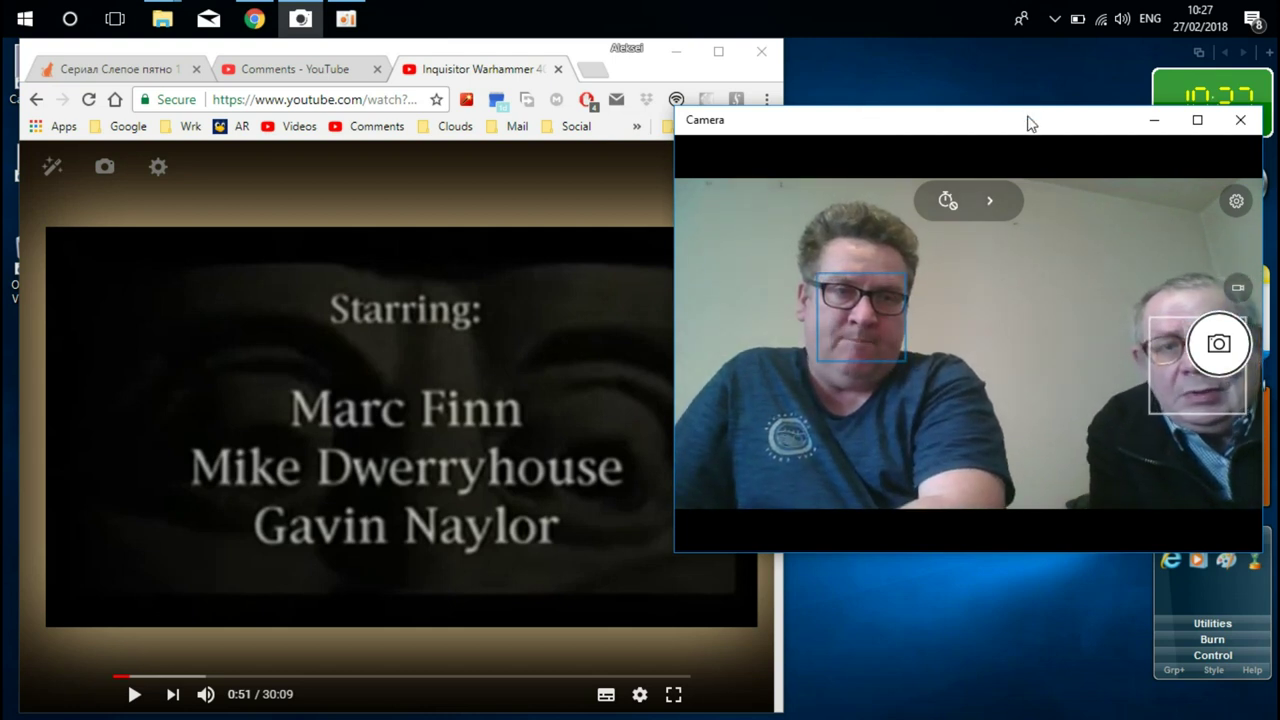
{"action": "left_click_drag", "start_coordinate": [1029, 120], "coordinate": [910, 121]}
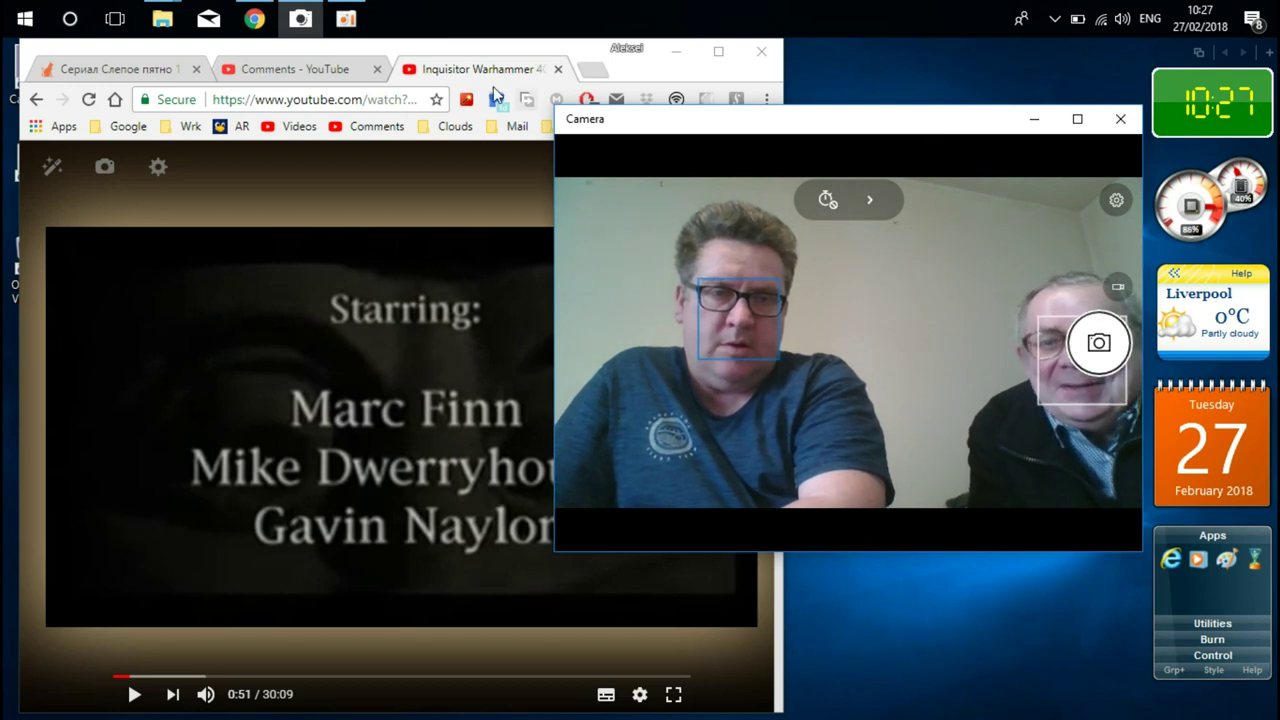
- Return to Chrome from oCam and open a new blank tab beside the YouTube tab
{"action": "left_click", "coordinate": [347, 19]}
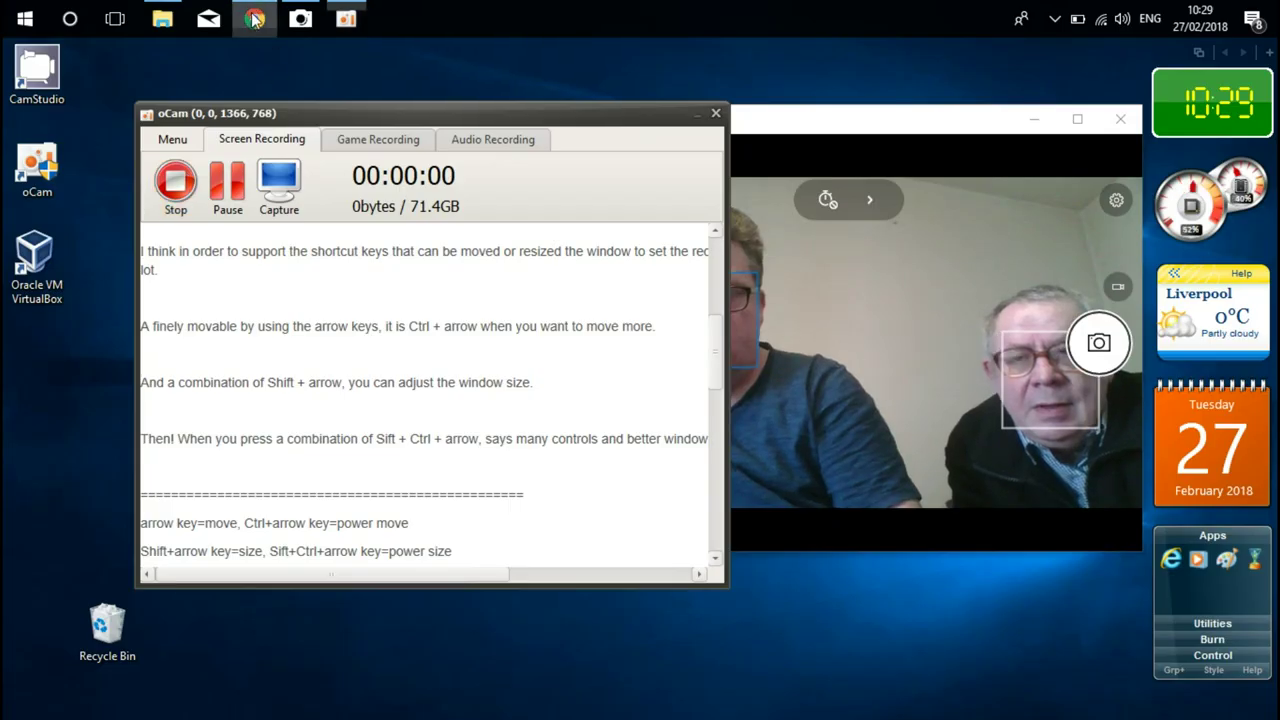
{"action": "left_click", "coordinate": [256, 20]}
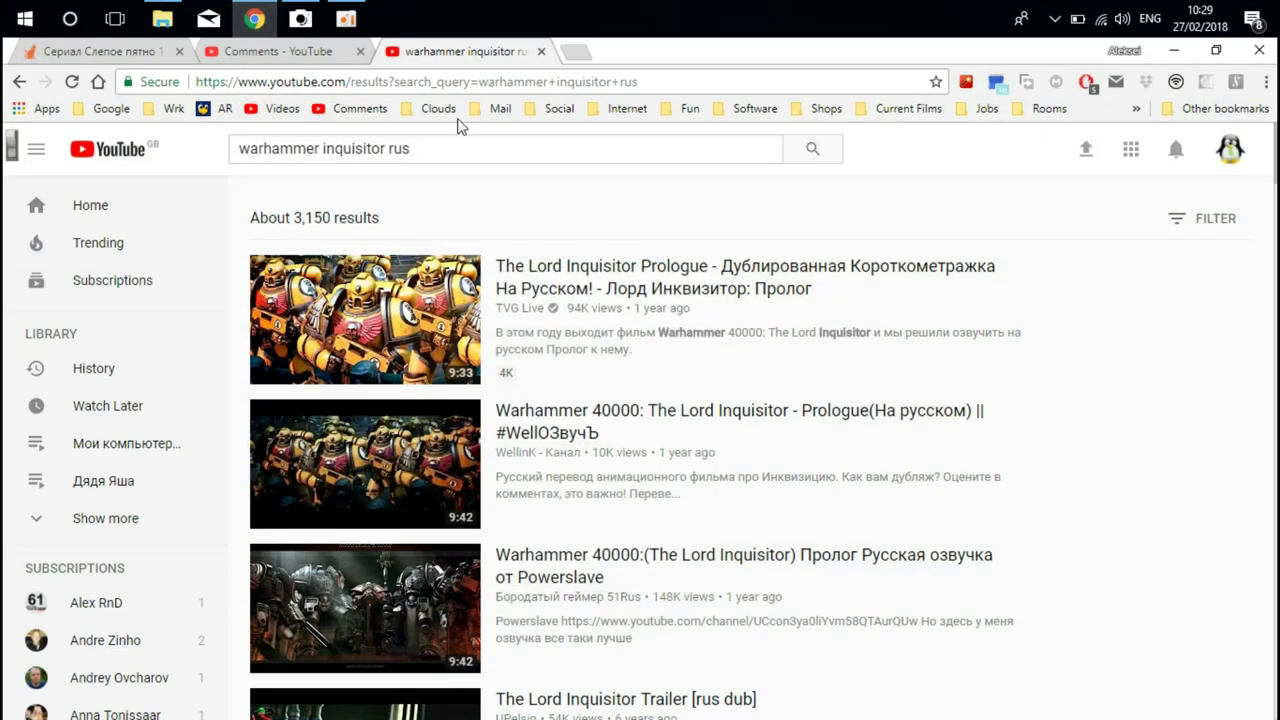
{"action": "left_click", "coordinate": [574, 51]}
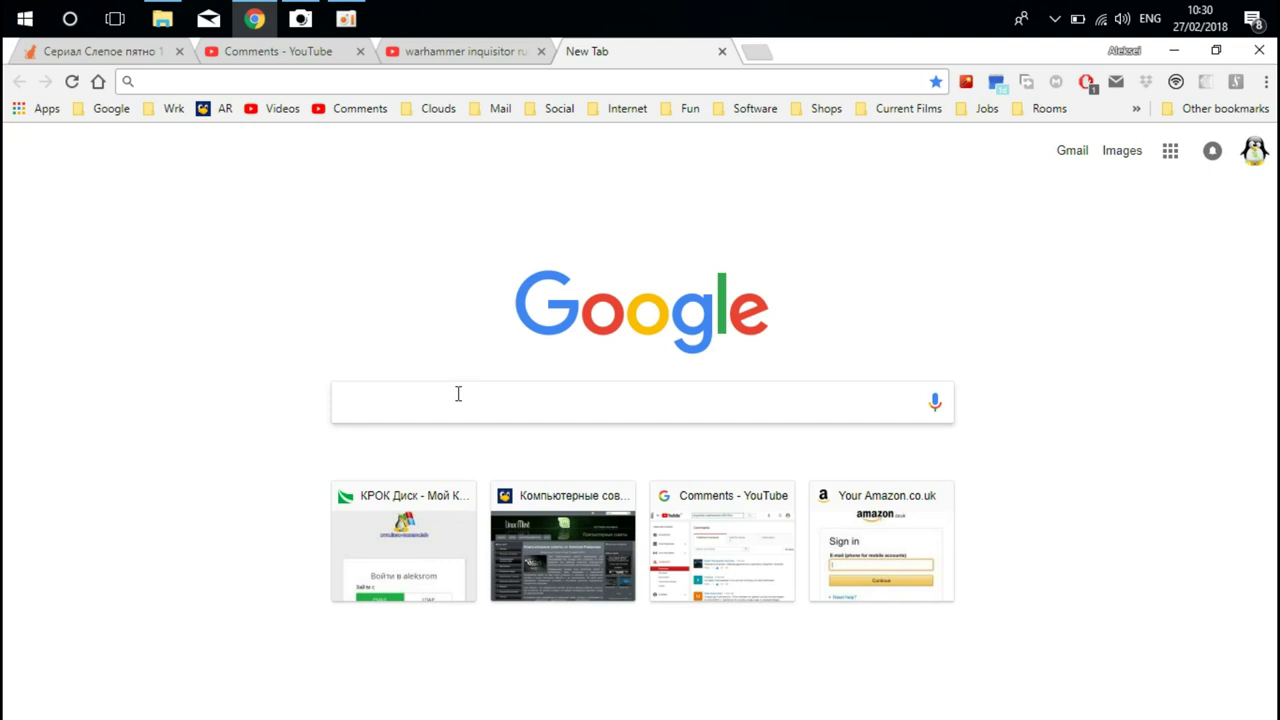
- Search Google for 'rufus', open rufus.akeo.ie and scroll to the Rufus 2.18 Download section
{"action": "type", "text": "rufu"}
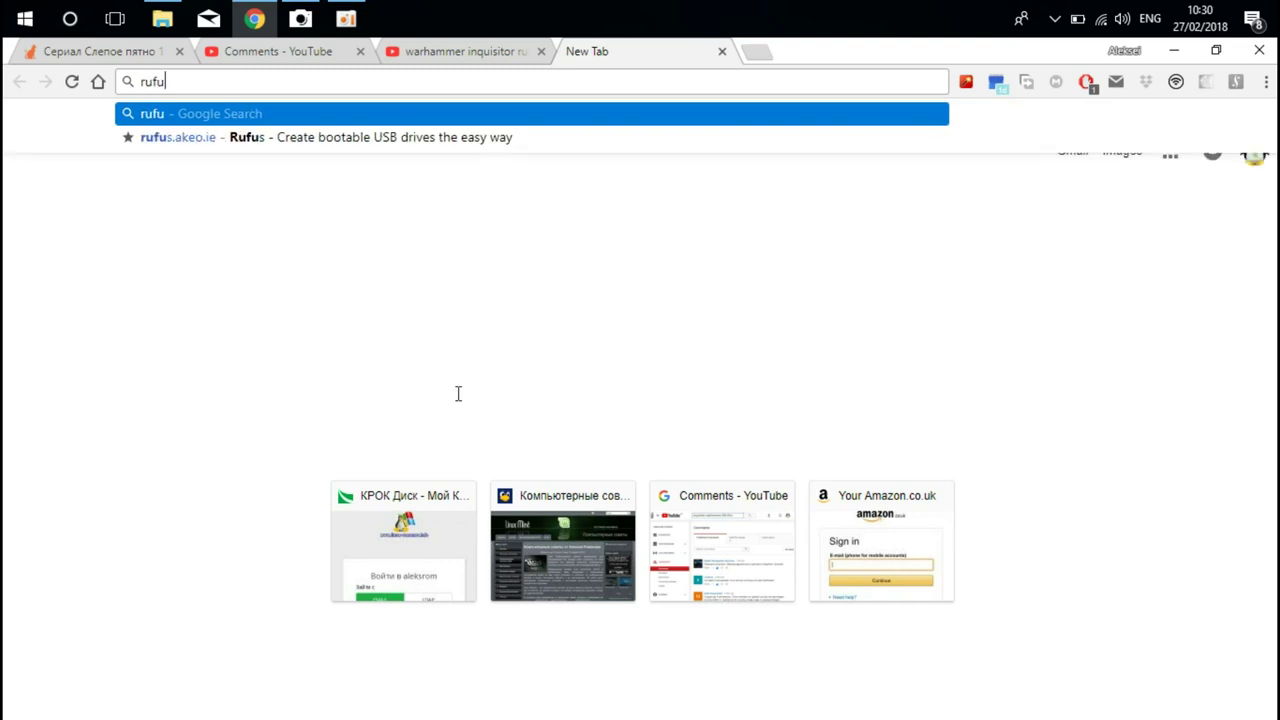
{"action": "type", "text": "s://"}
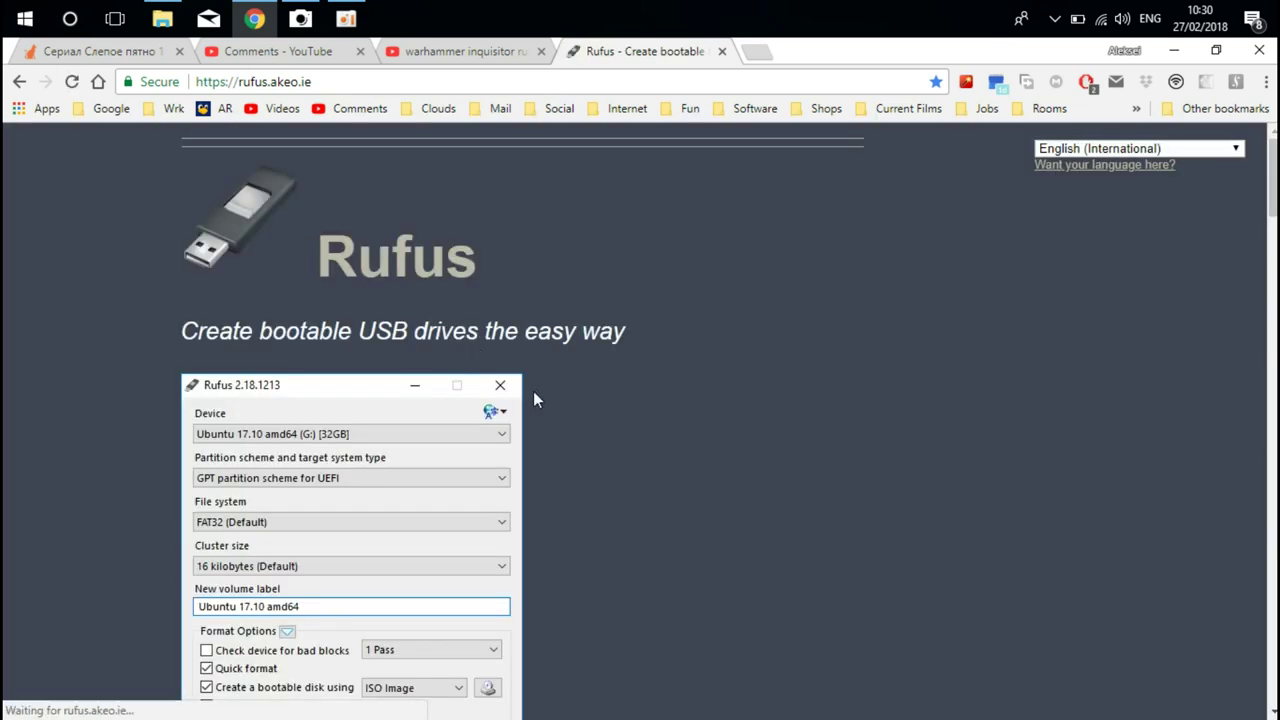
{"action": "scroll", "coordinate": [587, 424], "scroll_direction": "down", "scroll_amount": 3}
{"action": "scroll", "coordinate": [587, 420], "scroll_direction": "down", "scroll_amount": 5}
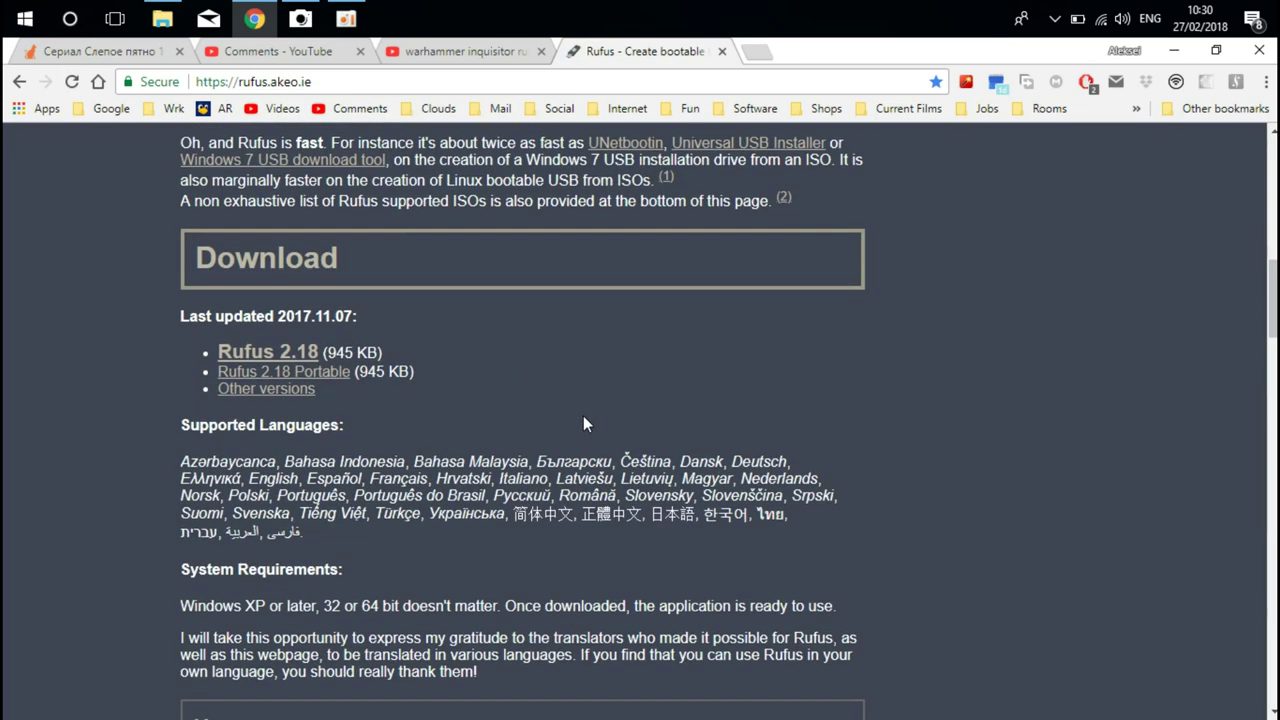
- Download Rufus 2.18, saving rufus-2.18.exe into the Downloads folder
{"action": "left_click", "coordinate": [296, 353]}
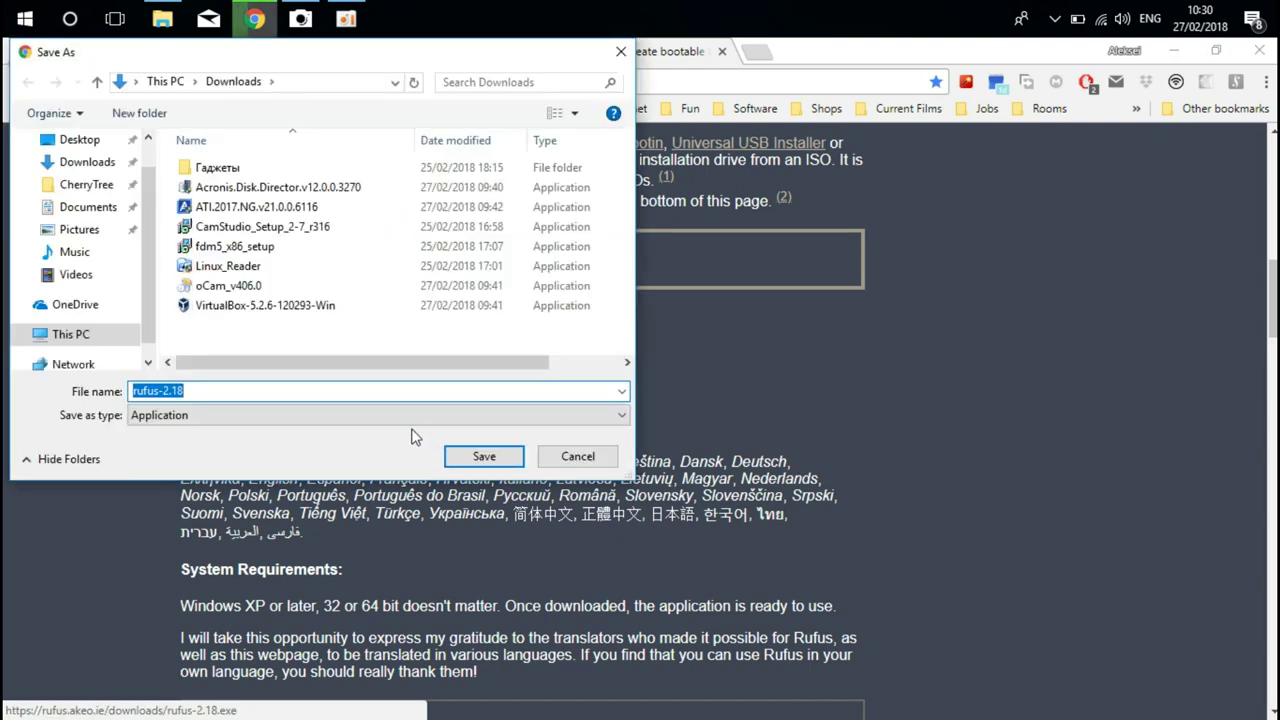
{"action": "left_click", "coordinate": [497, 456]}
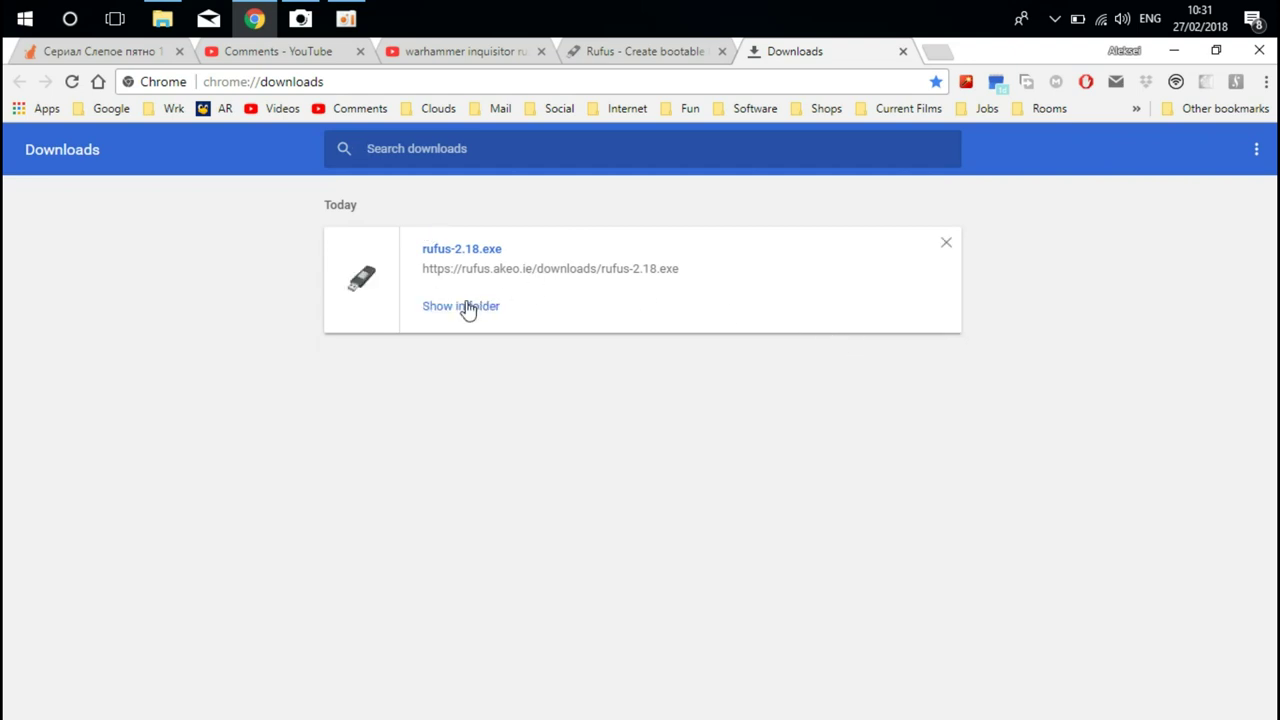
- Reveal rufus-2.18 in Downloads, send a shortcut of it to the Desktop, then close the folder
{"action": "left_click", "coordinate": [465, 306]}
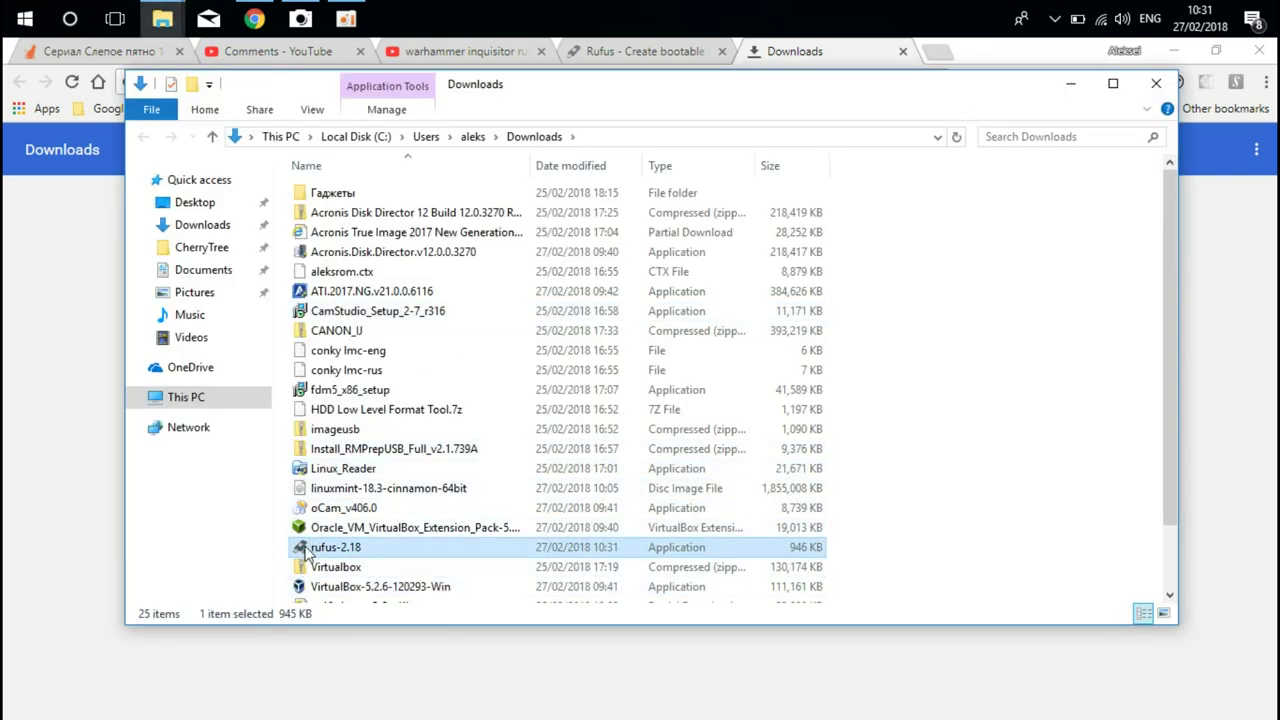
{"action": "right_click", "coordinate": [306, 556]}
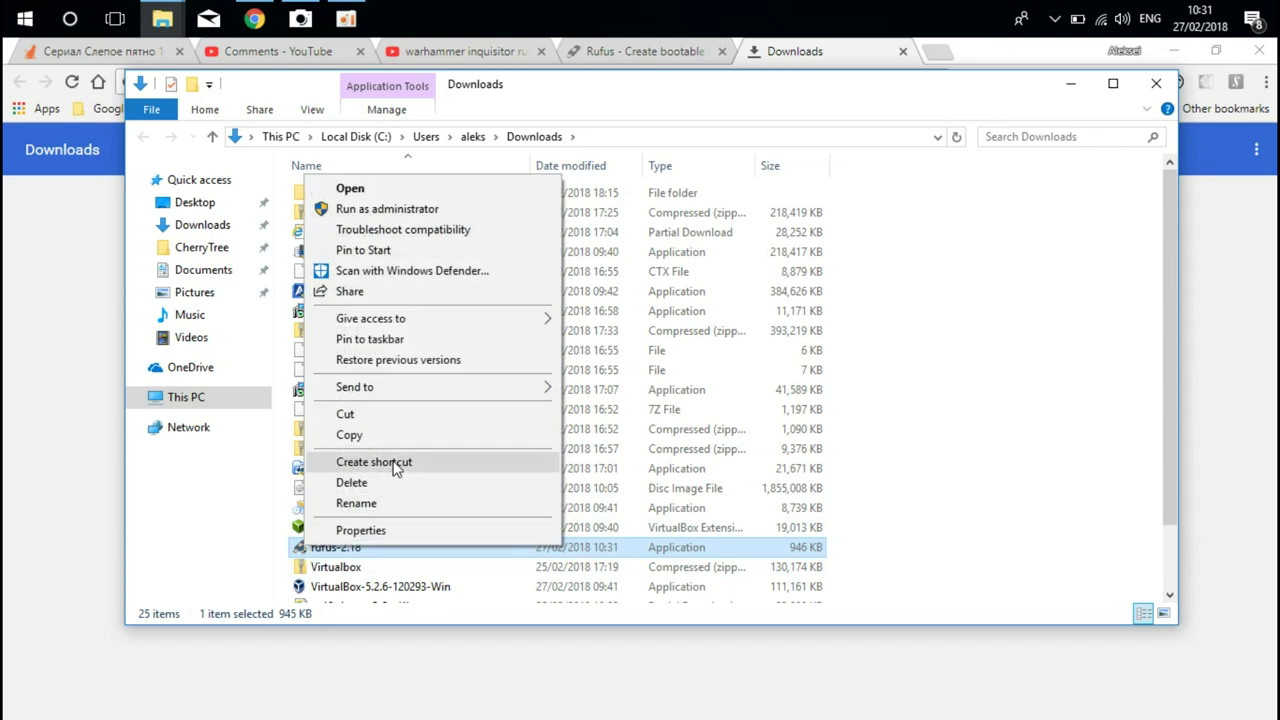
{"action": "mouse_move", "coordinate": [449, 391]}
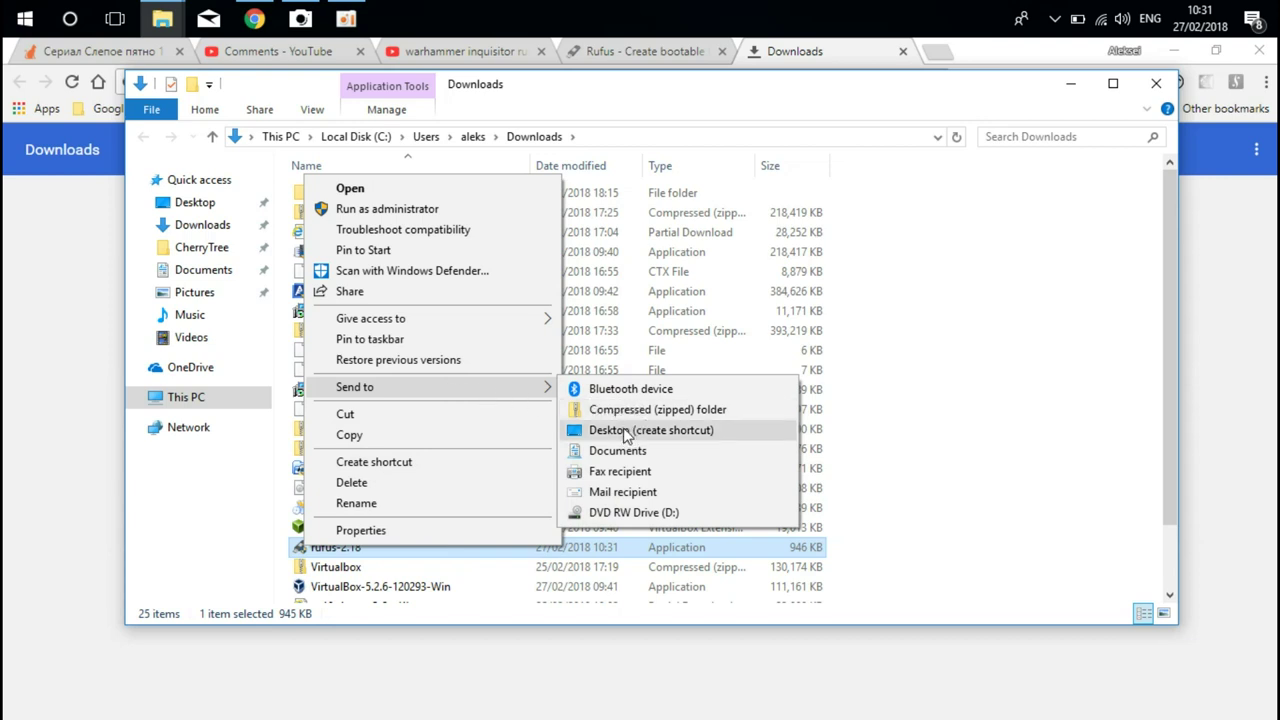
{"action": "left_click", "coordinate": [626, 433]}
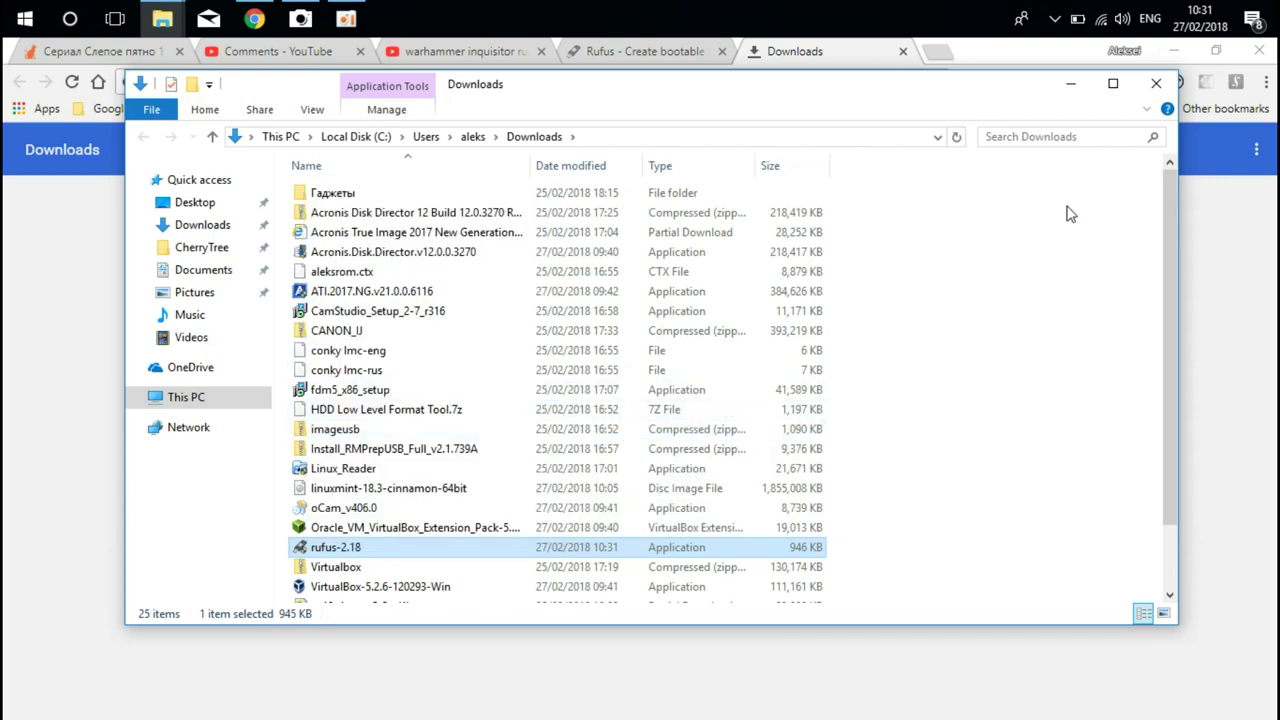
{"action": "left_click", "coordinate": [1156, 83]}
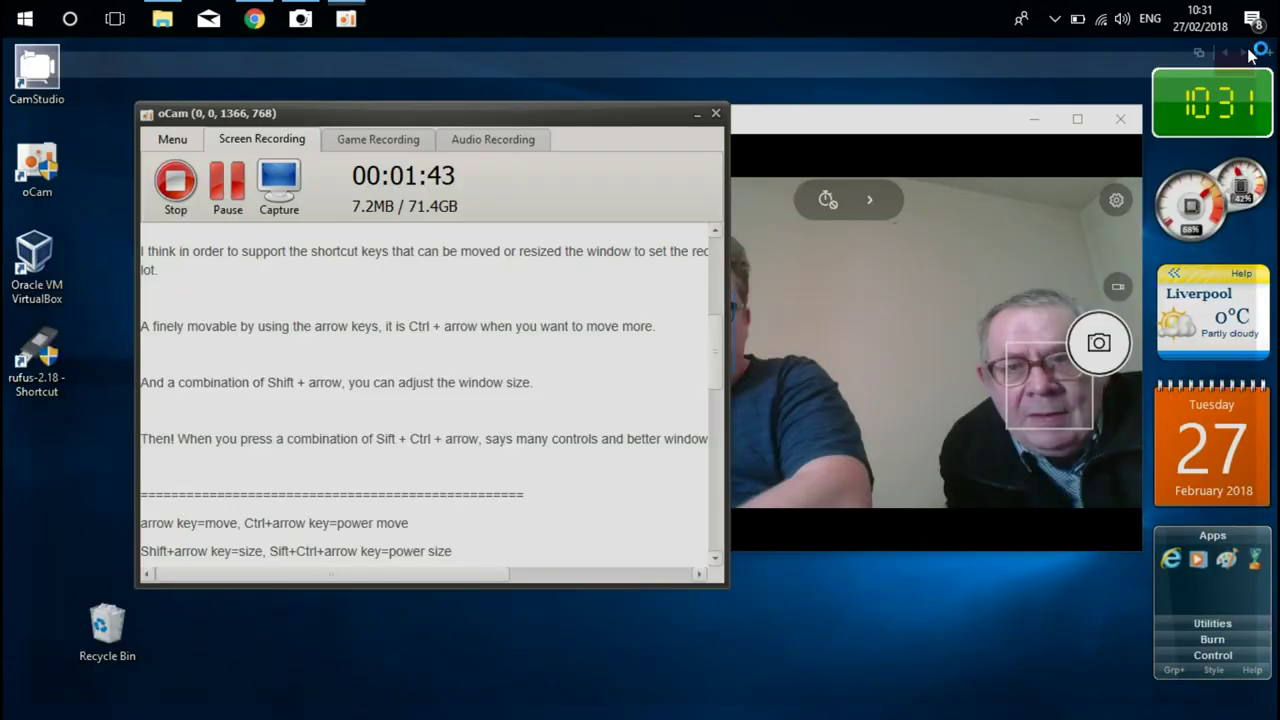
- Close Chrome, minimize oCam, launch Rufus 2.18 from its desktop shortcut and move it left
{"action": "left_click", "coordinate": [1259, 50]}
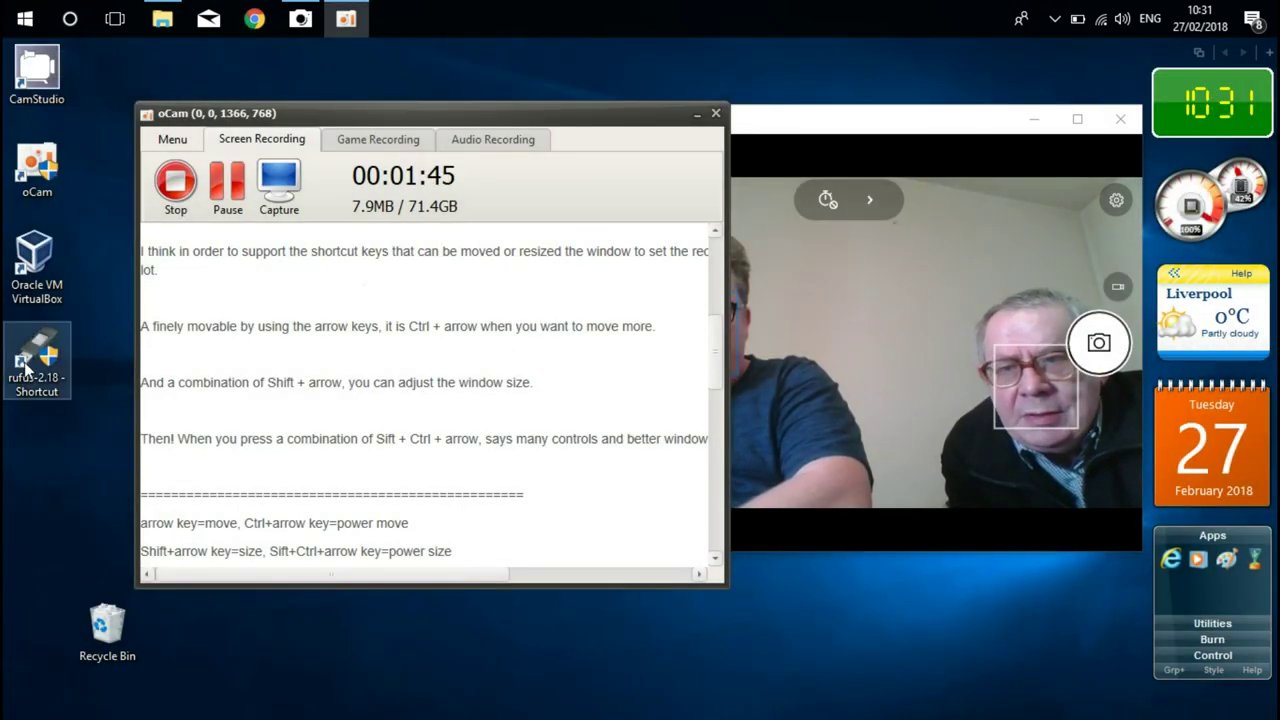
{"action": "left_click", "coordinate": [698, 116]}
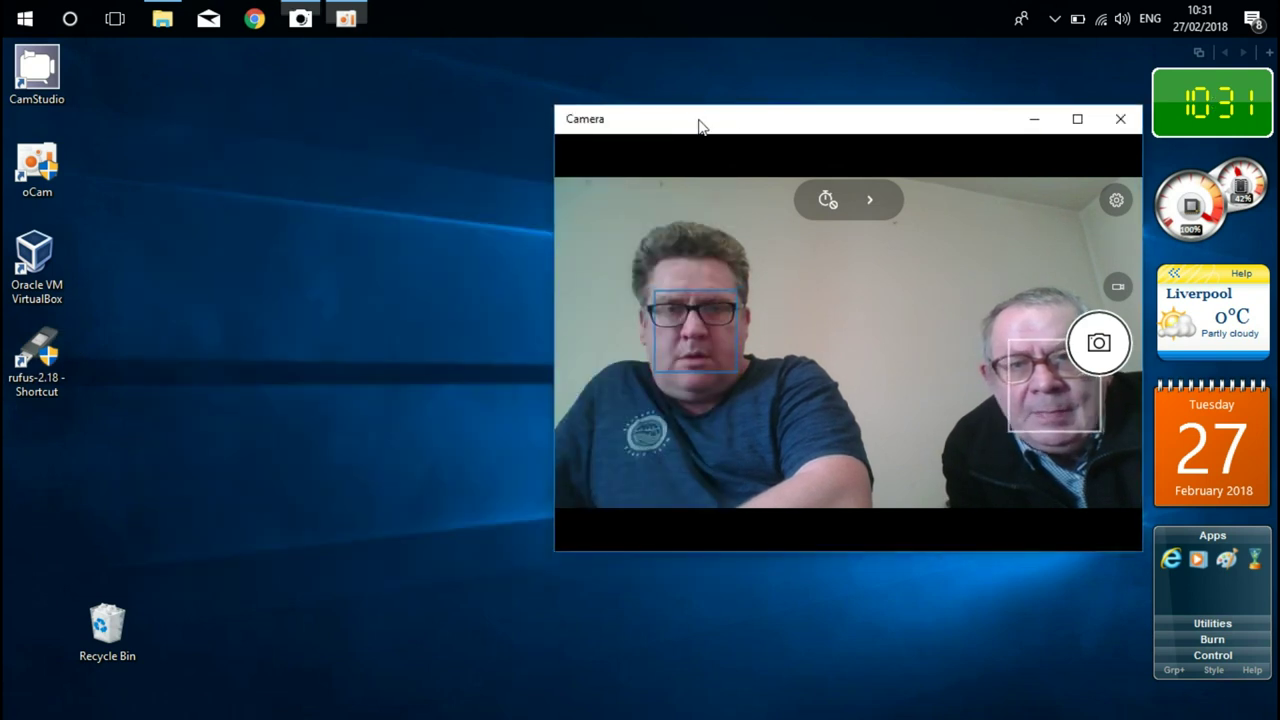
{"action": "left_click", "coordinate": [32, 358]}
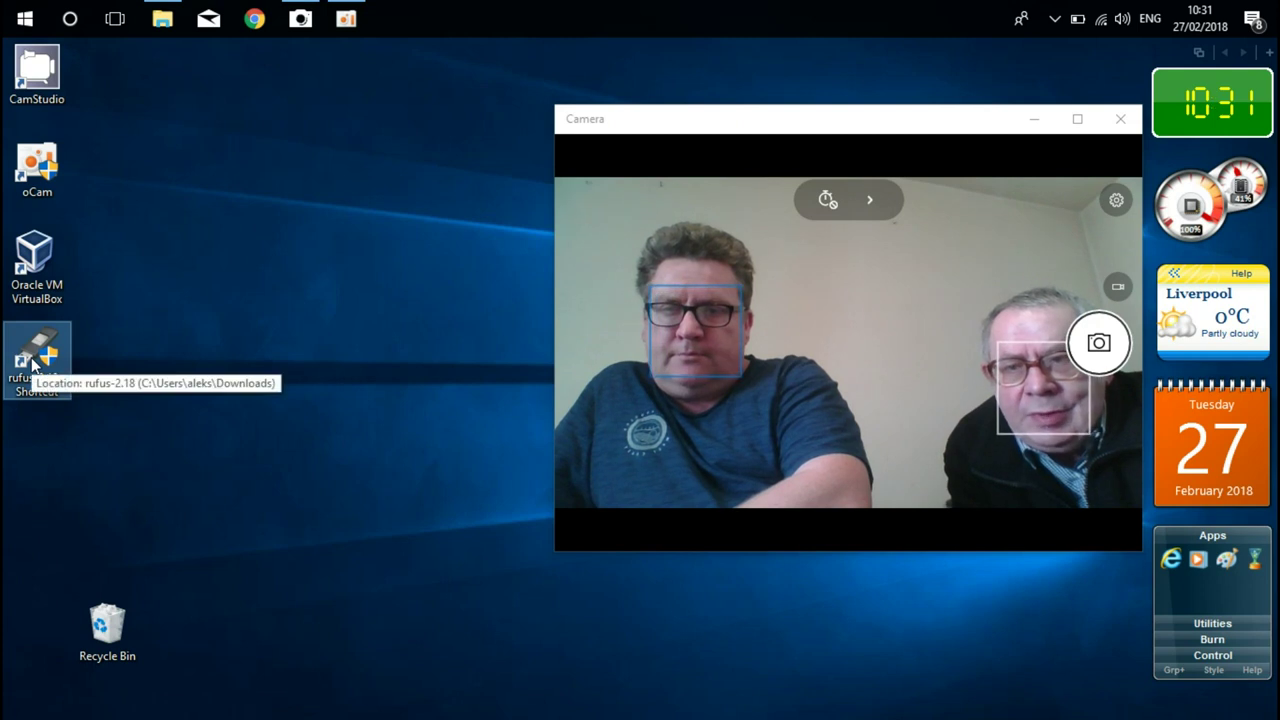
{"action": "double_click", "coordinate": [32, 362]}
{"action": "left_click_drag", "start_coordinate": [583, 78], "coordinate": [275, 84]}
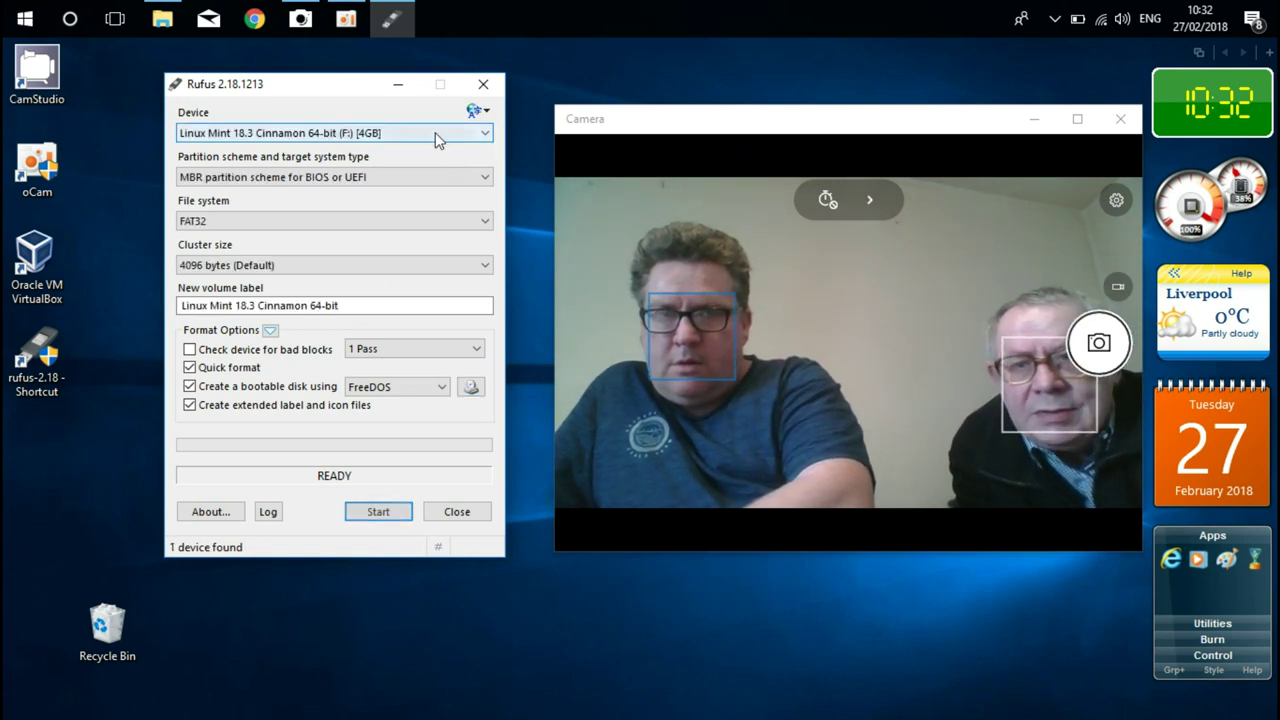
- Keep the 4GB USB drive as target and load linuxmint-18.3-cinnamon-64bit.iso from Downloads
{"action": "left_click", "coordinate": [304, 134]}
{"action": "left_click", "coordinate": [328, 136]}
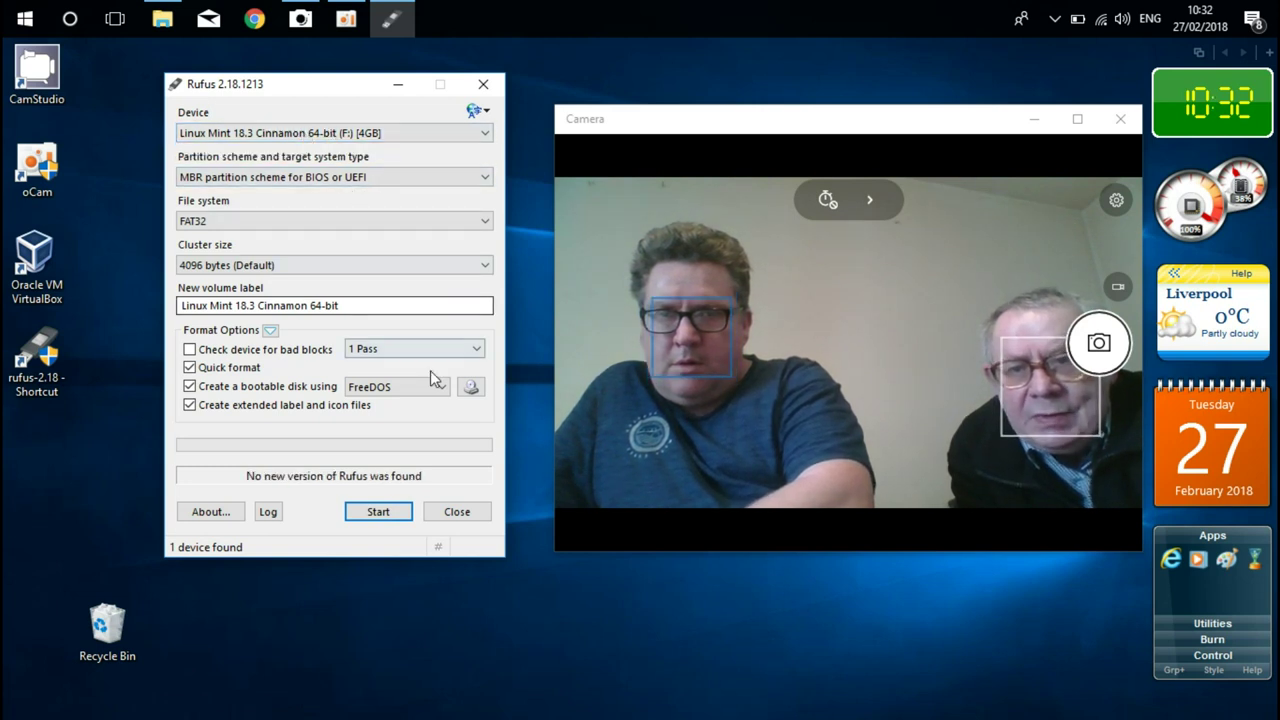
{"action": "left_click", "coordinate": [471, 388]}
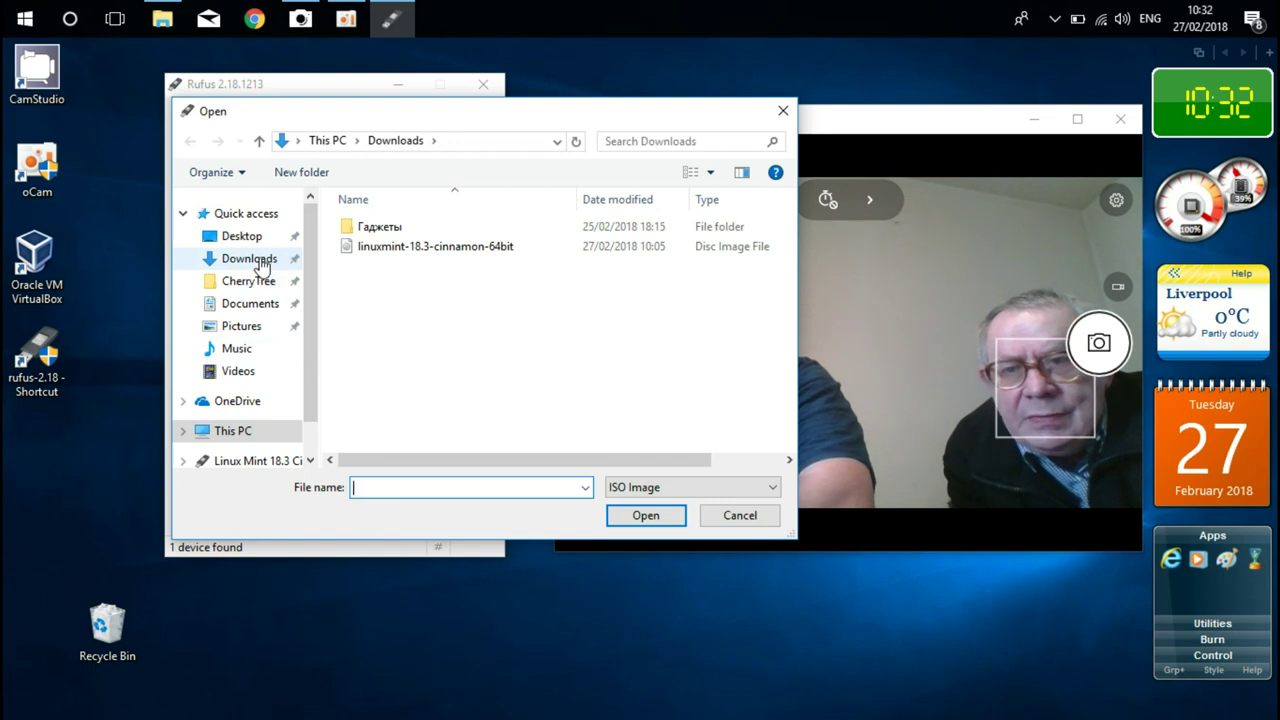
{"action": "left_click", "coordinate": [260, 262]}
{"action": "left_click", "coordinate": [430, 247]}
{"action": "left_click", "coordinate": [647, 515]}
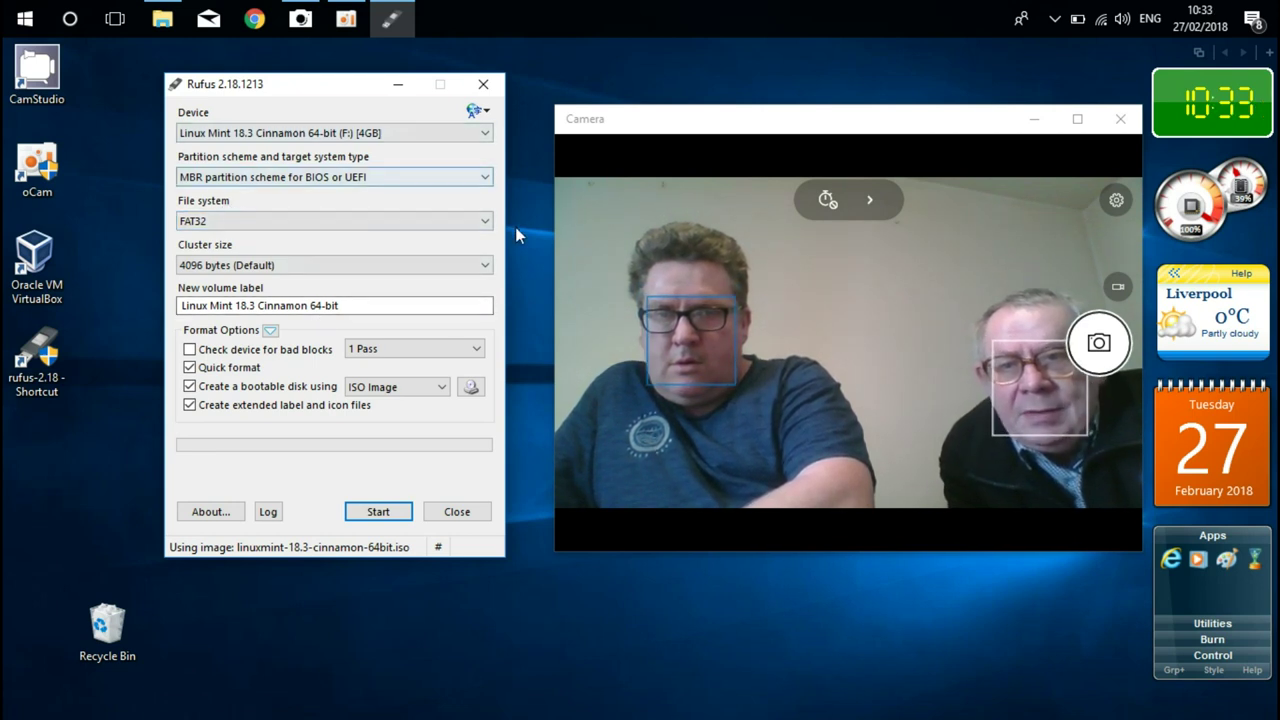
{"action": "left_click", "coordinate": [486, 178]}
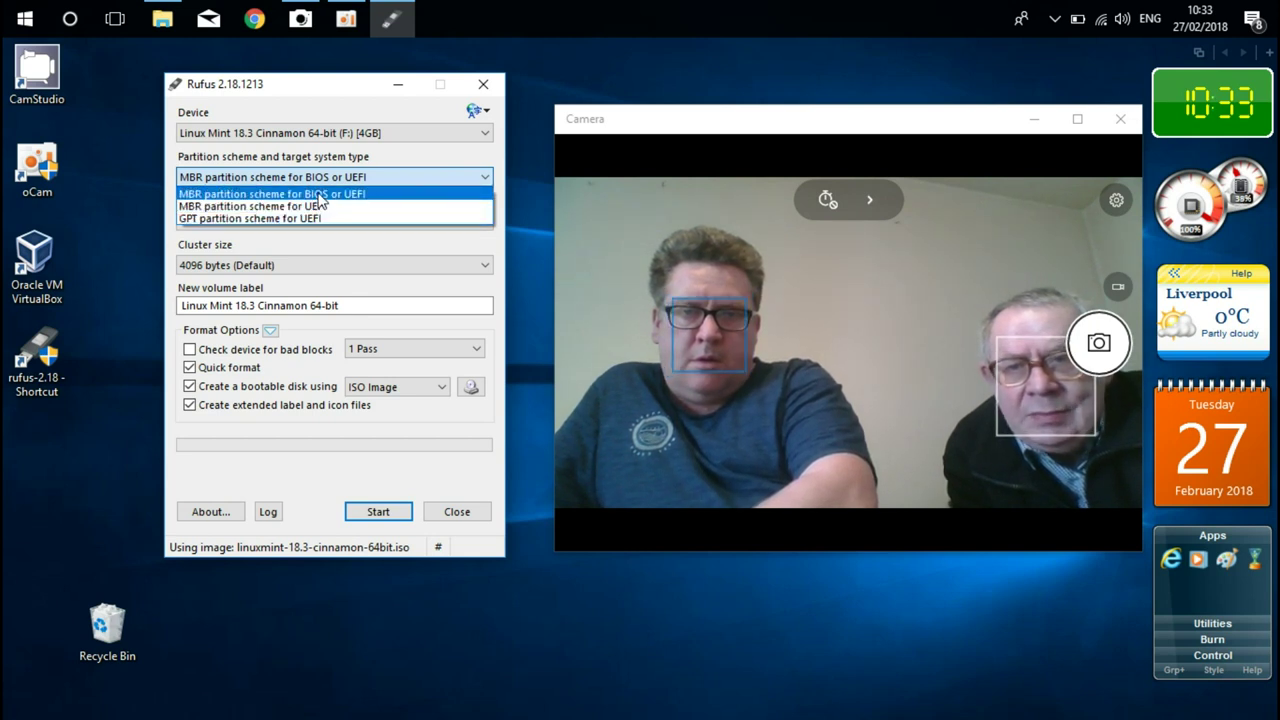
- Choose 'MBR partition scheme for BIOS or UEFI' from the Partition scheme list
{"action": "left_click", "coordinate": [320, 196]}
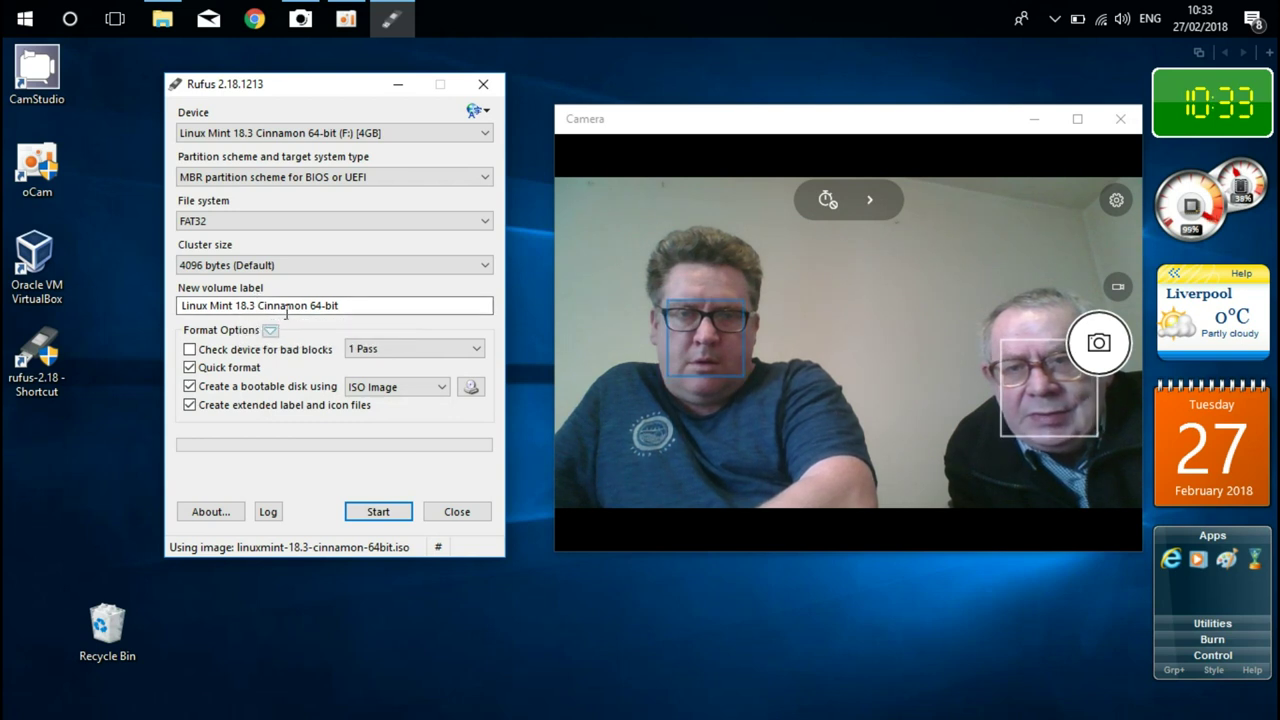
- Write the ISO, accepting the Syslinux download, ISO Image mode and data-erase warning, then close Rufus
{"action": "left_click", "coordinate": [378, 512]}
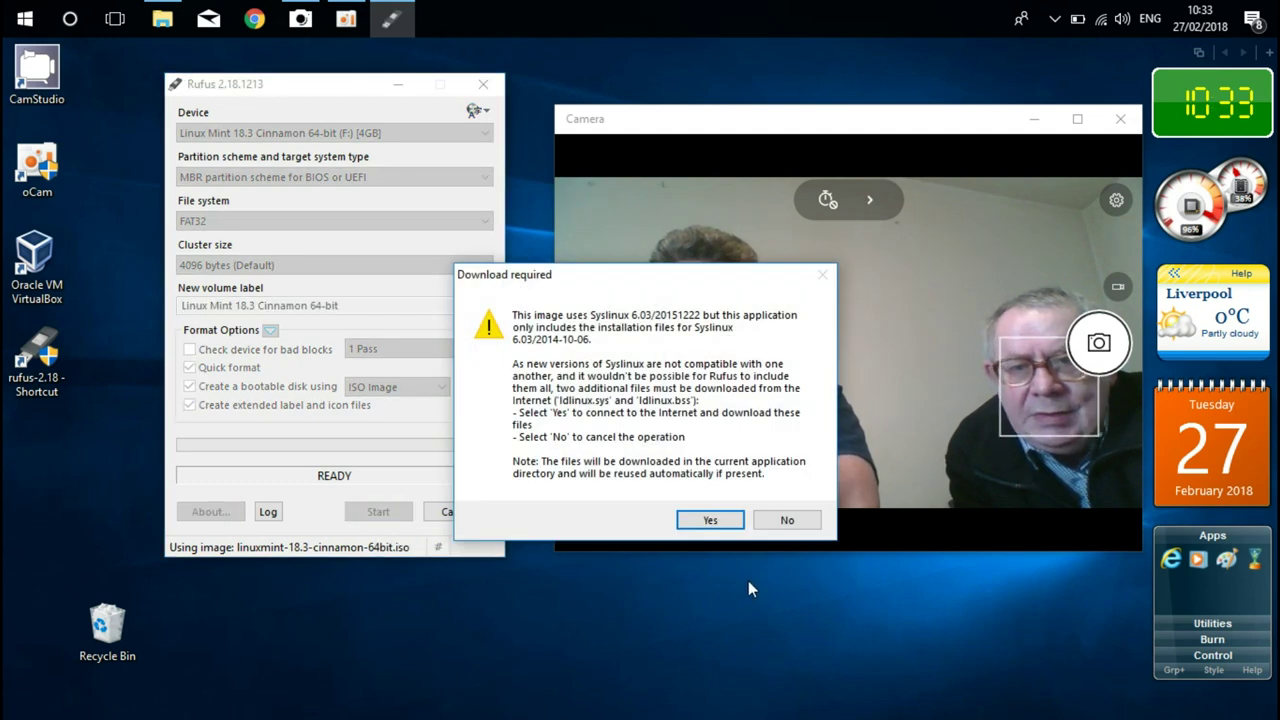
{"action": "left_click", "coordinate": [722, 522]}
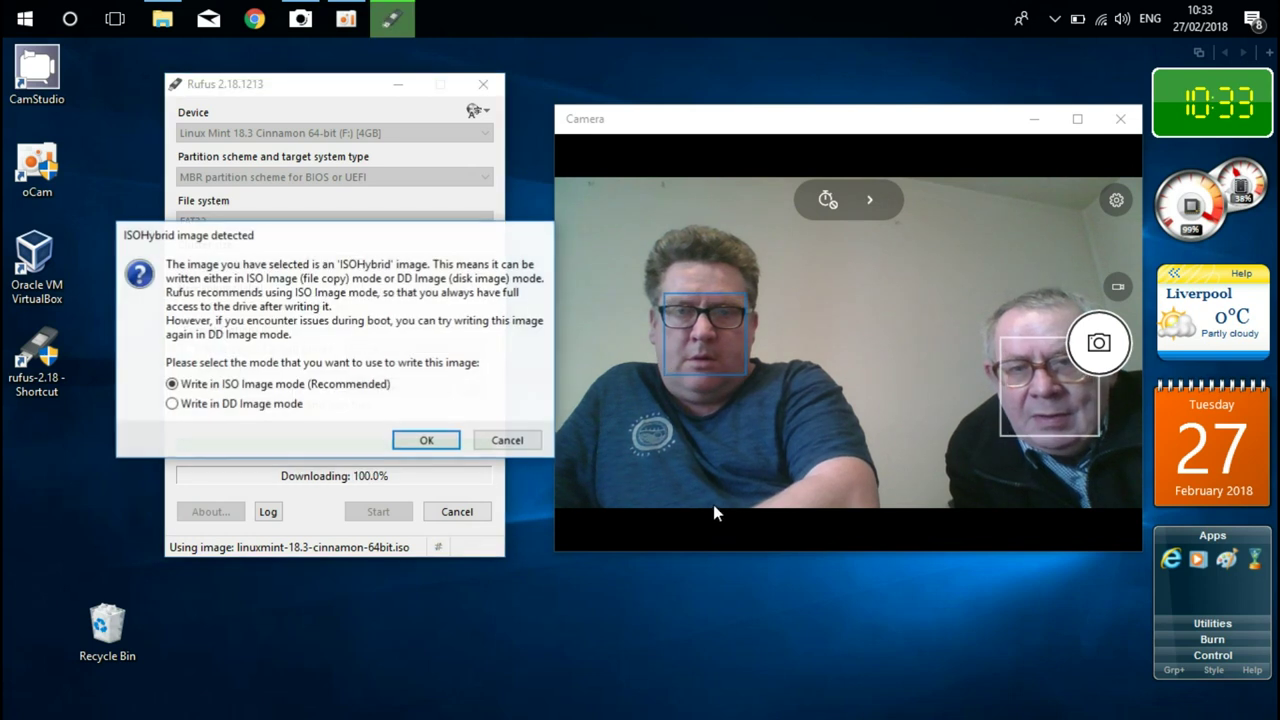
{"action": "left_click", "coordinate": [425, 440]}
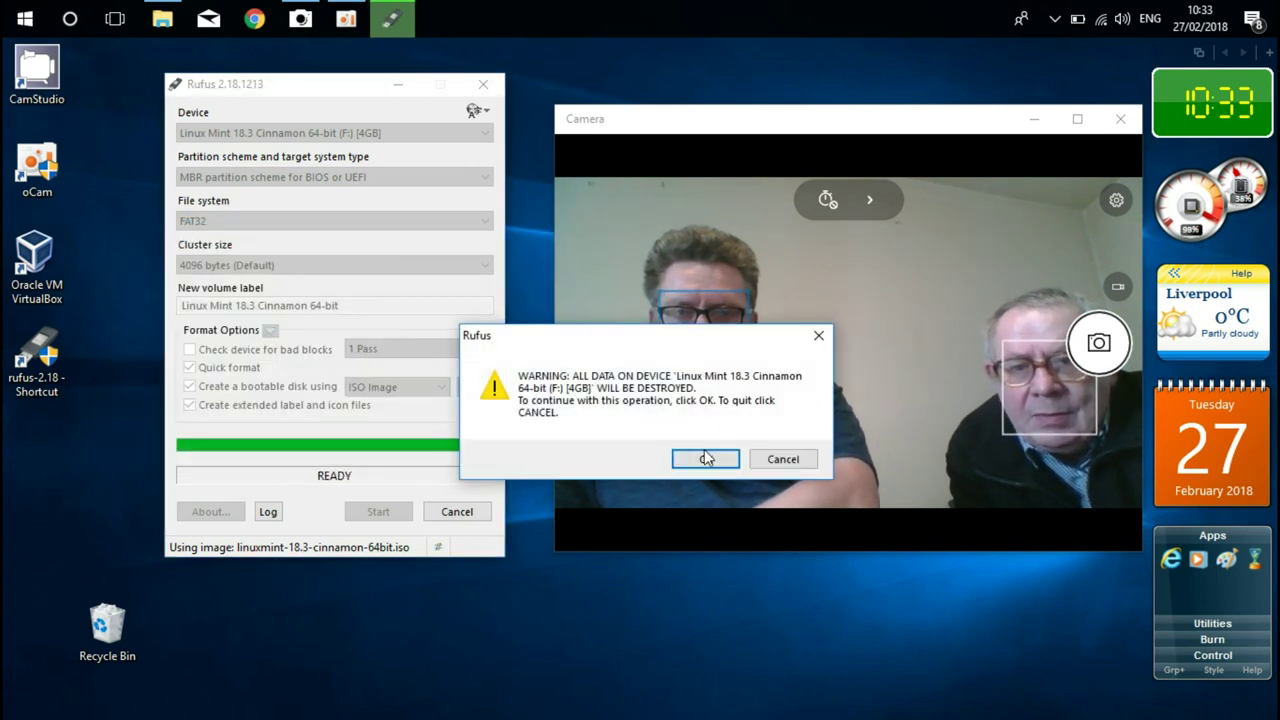
{"action": "left_click", "coordinate": [705, 457]}
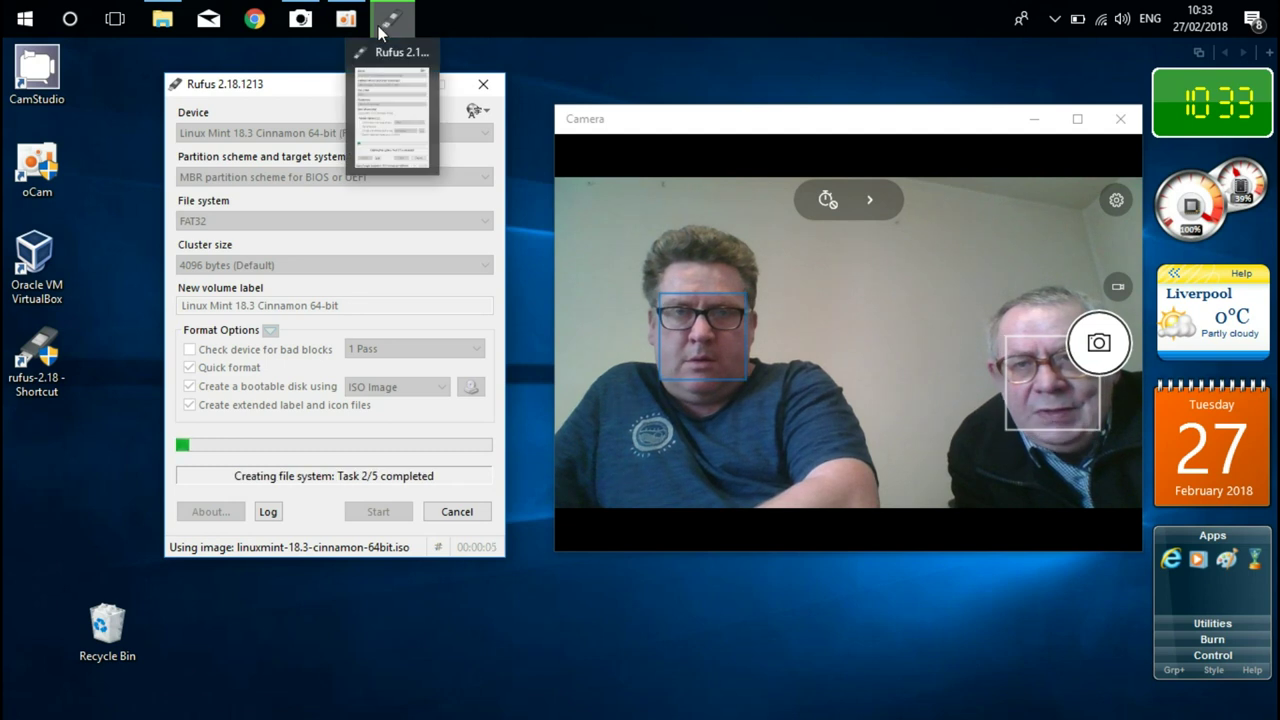
{"action": "mouse_move", "coordinate": [345, 18]}
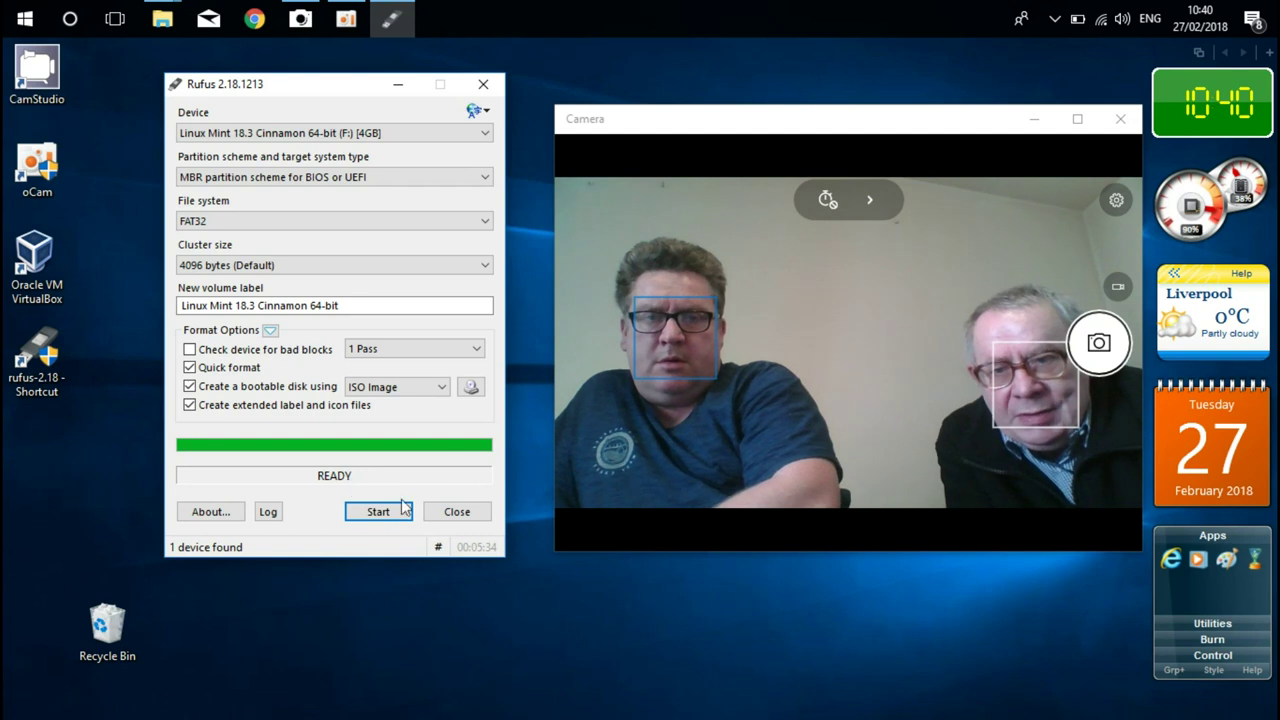
{"action": "left_click", "coordinate": [457, 512]}
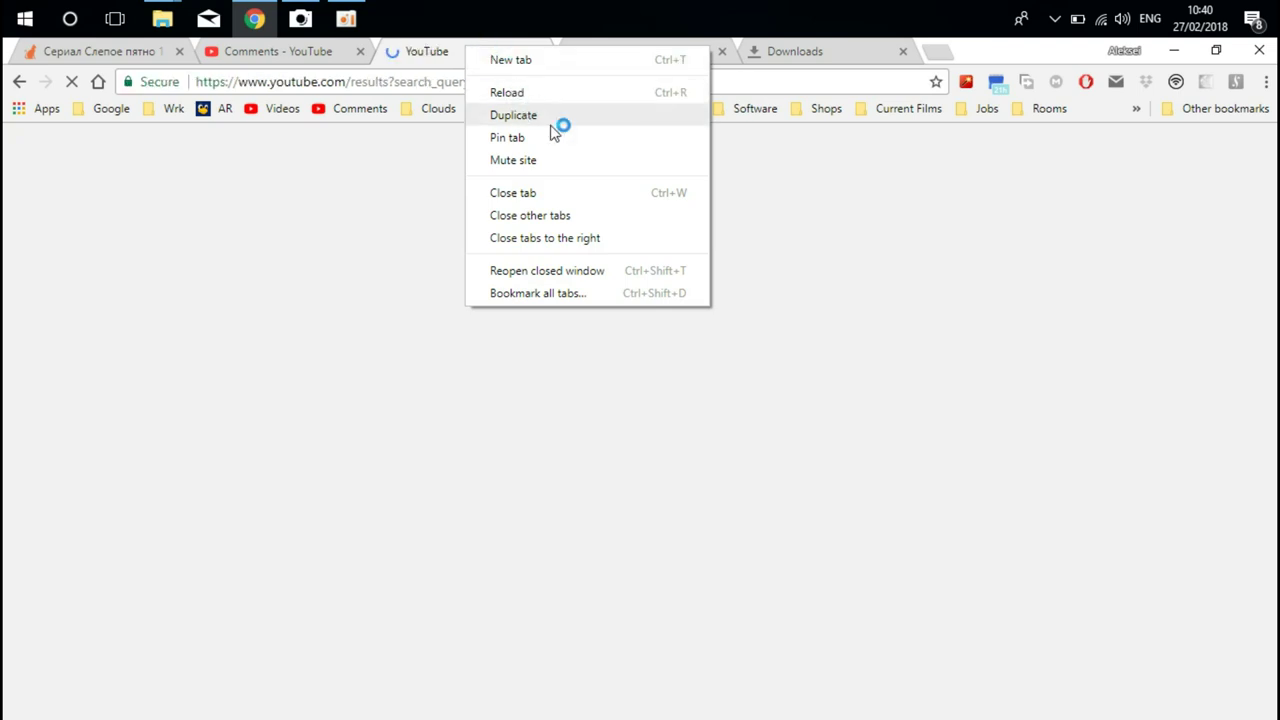
- Close the tabs right of YouTube, search 'how to boot usb' and scroll through the results
{"action": "left_click", "coordinate": [545, 238]}
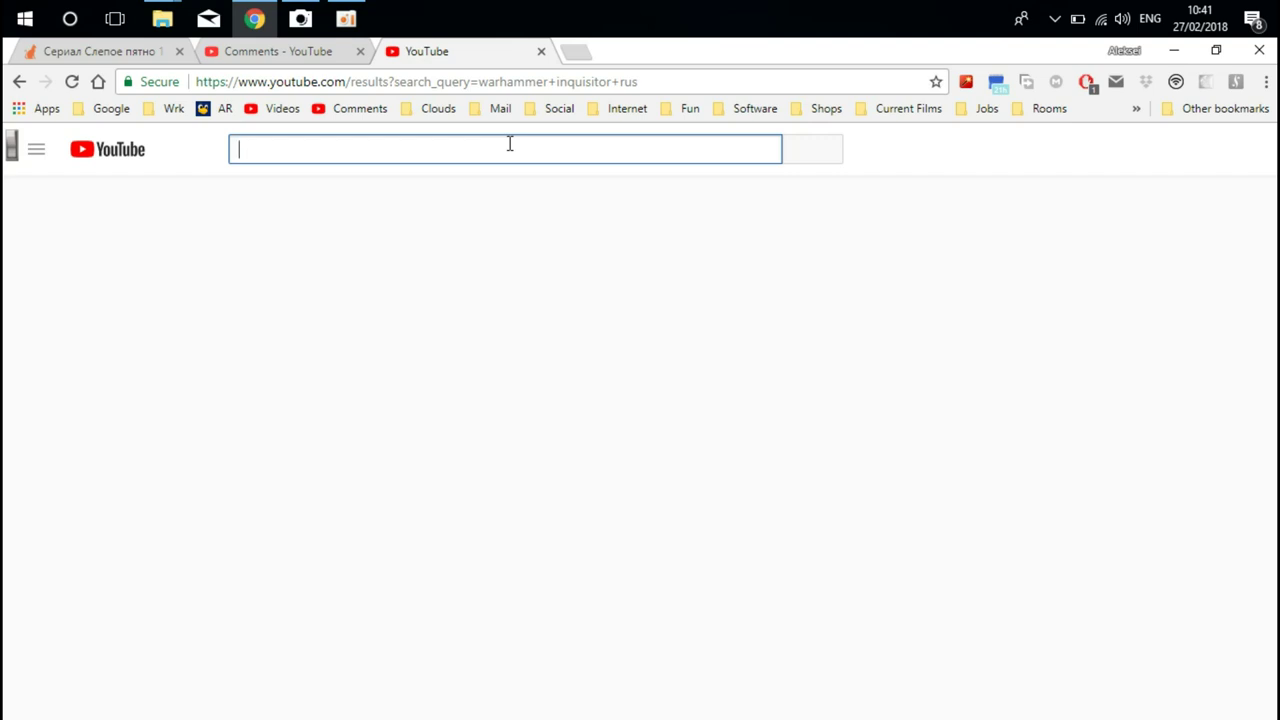
{"action": "type", "text": "u"}
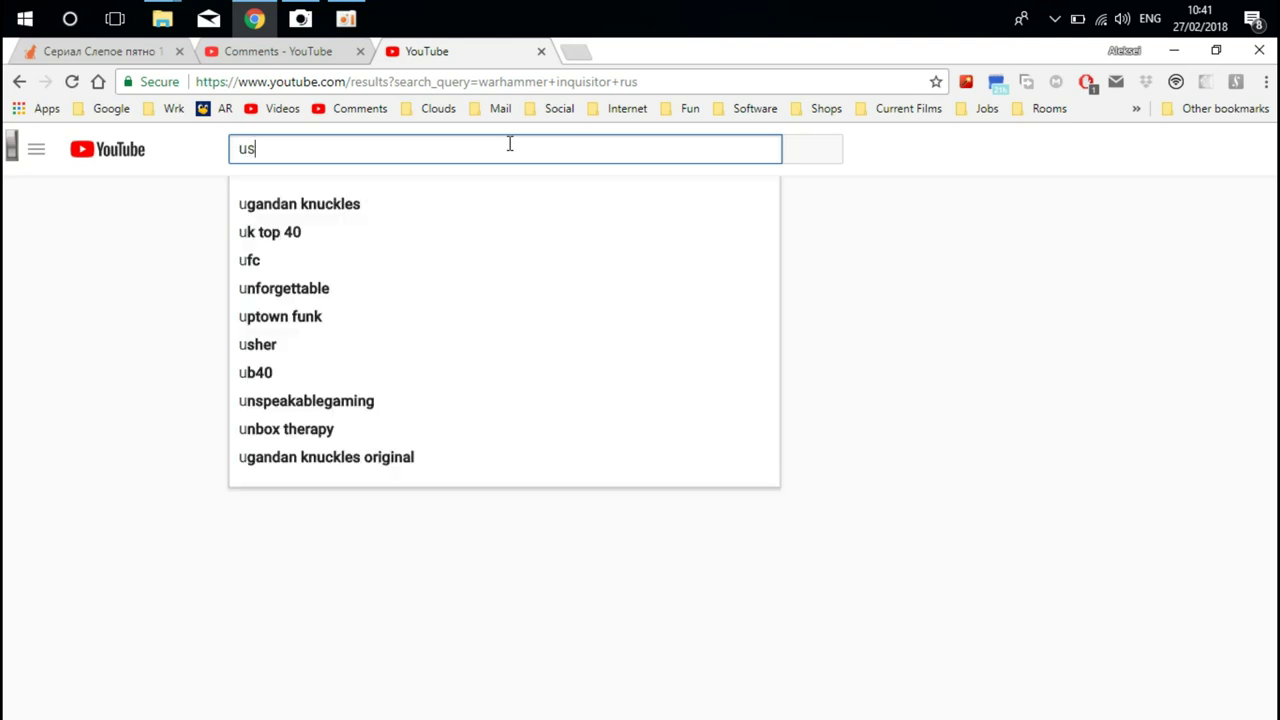
{"action": "type", "text": "s"}
{"action": "key", "text": "BackSpace"}
{"action": "key", "text": "BackSpace"}
{"action": "type", "text": "ho"}
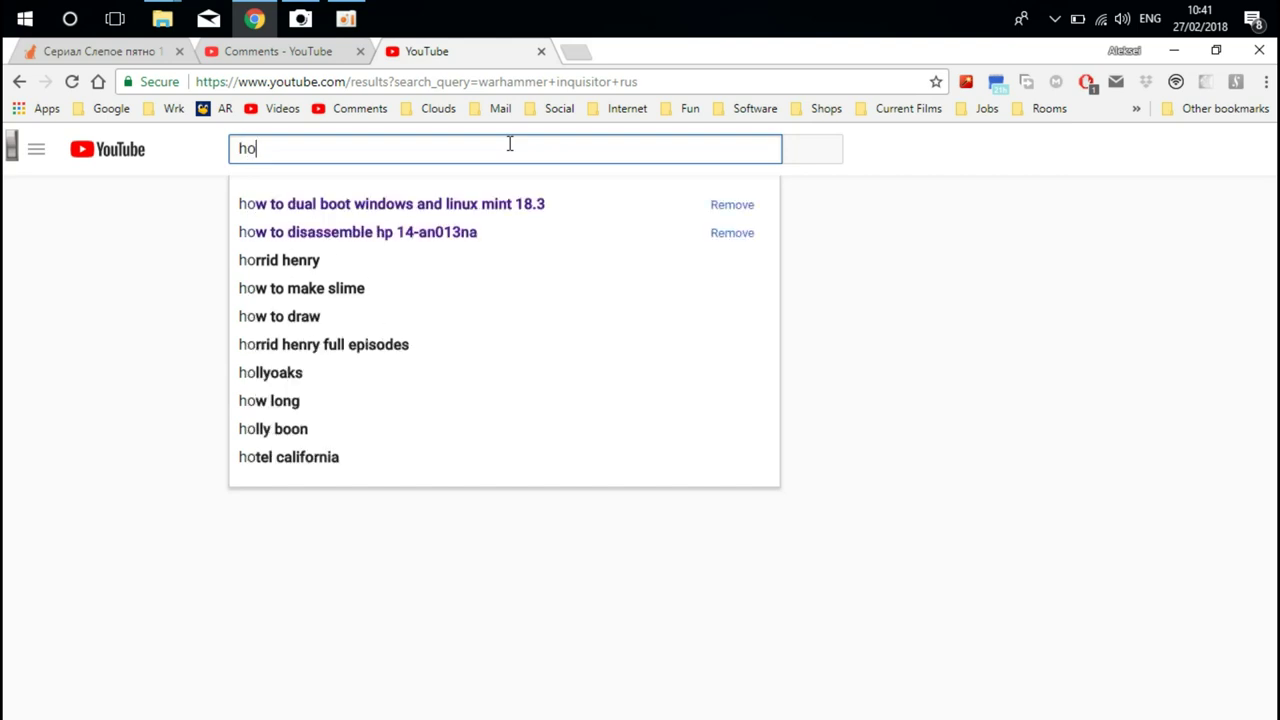
{"action": "type", "text": "w t"}
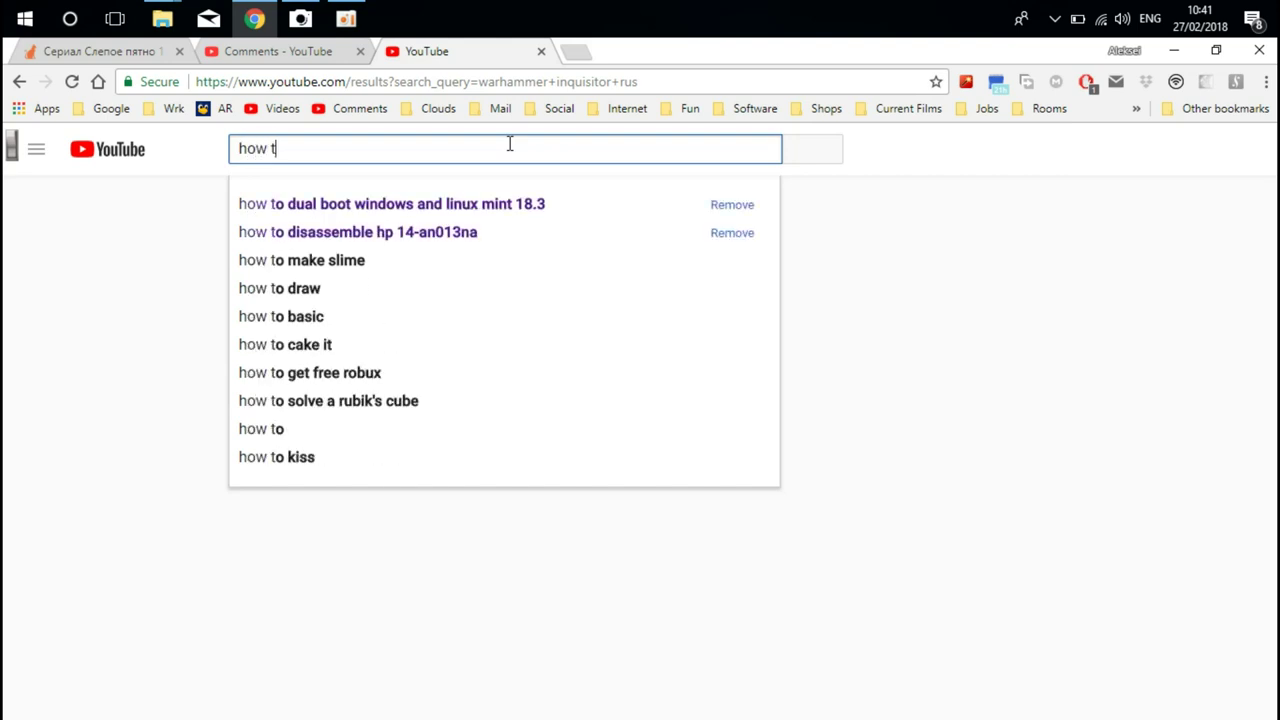
{"action": "type", "text": "o boot usb"}
{"action": "key", "text": "Return"}
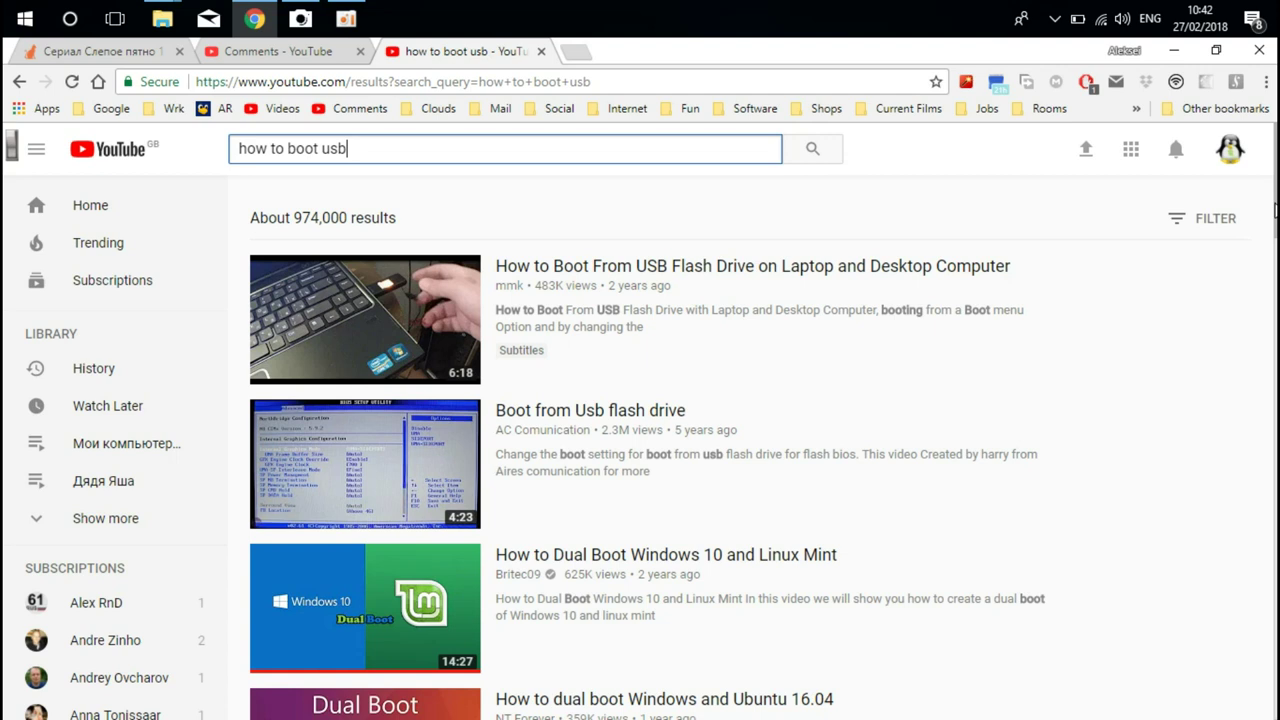
{"action": "scroll", "coordinate": [700, 450], "scroll_direction": "down", "scroll_amount": 2}
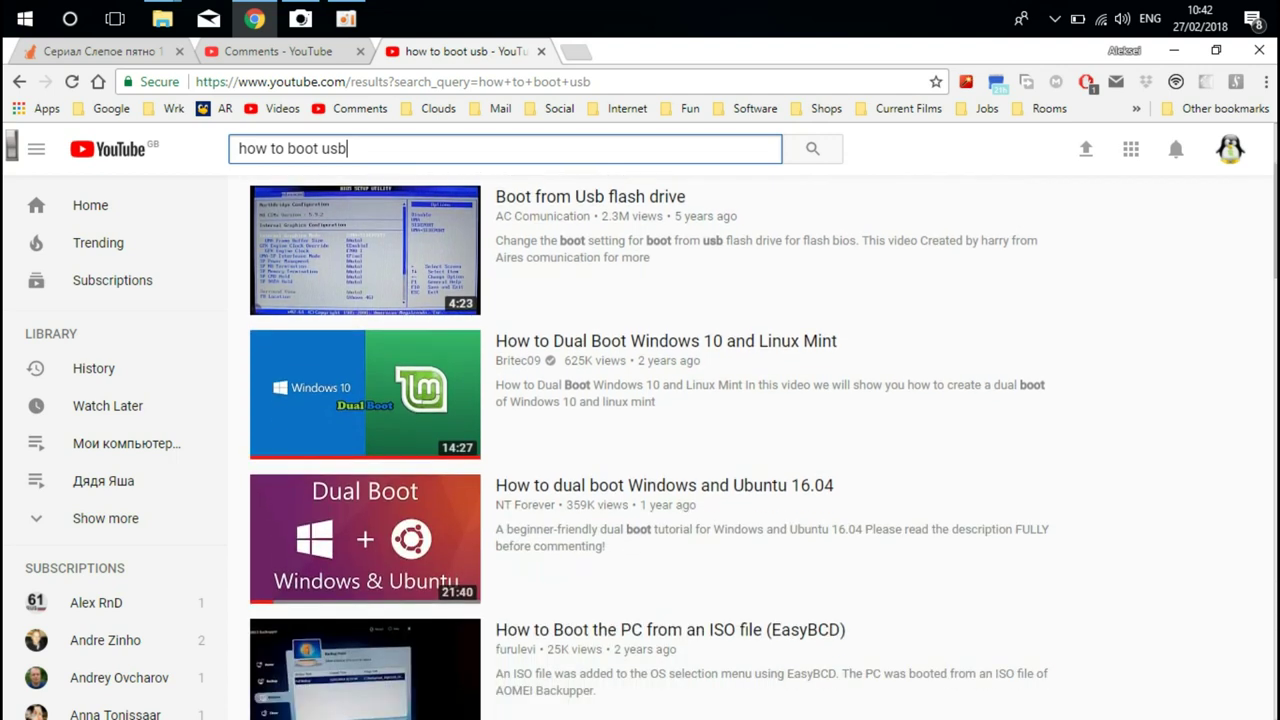
{"action": "scroll", "coordinate": [760, 447], "scroll_direction": "down", "scroll_amount": 1}
{"action": "scroll", "coordinate": [760, 447], "scroll_direction": "down", "scroll_amount": 1}
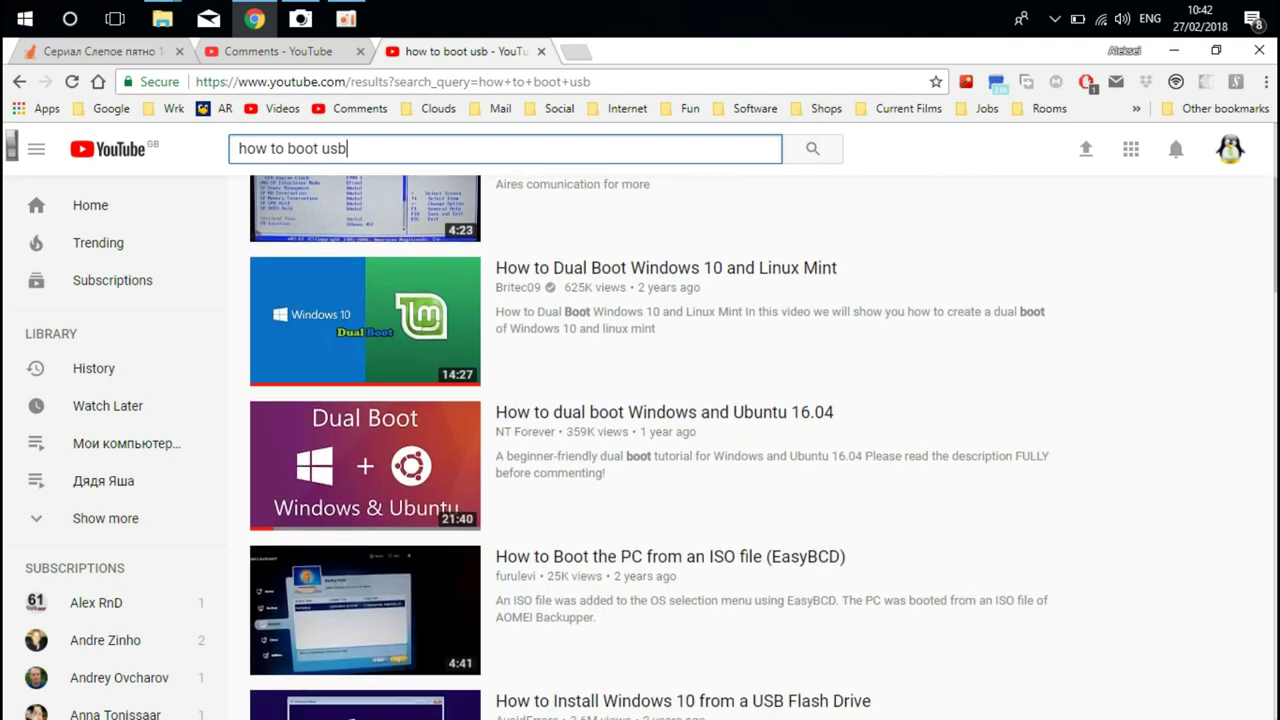
{"action": "scroll", "coordinate": [1263, 353], "scroll_direction": "down", "scroll_amount": 5}
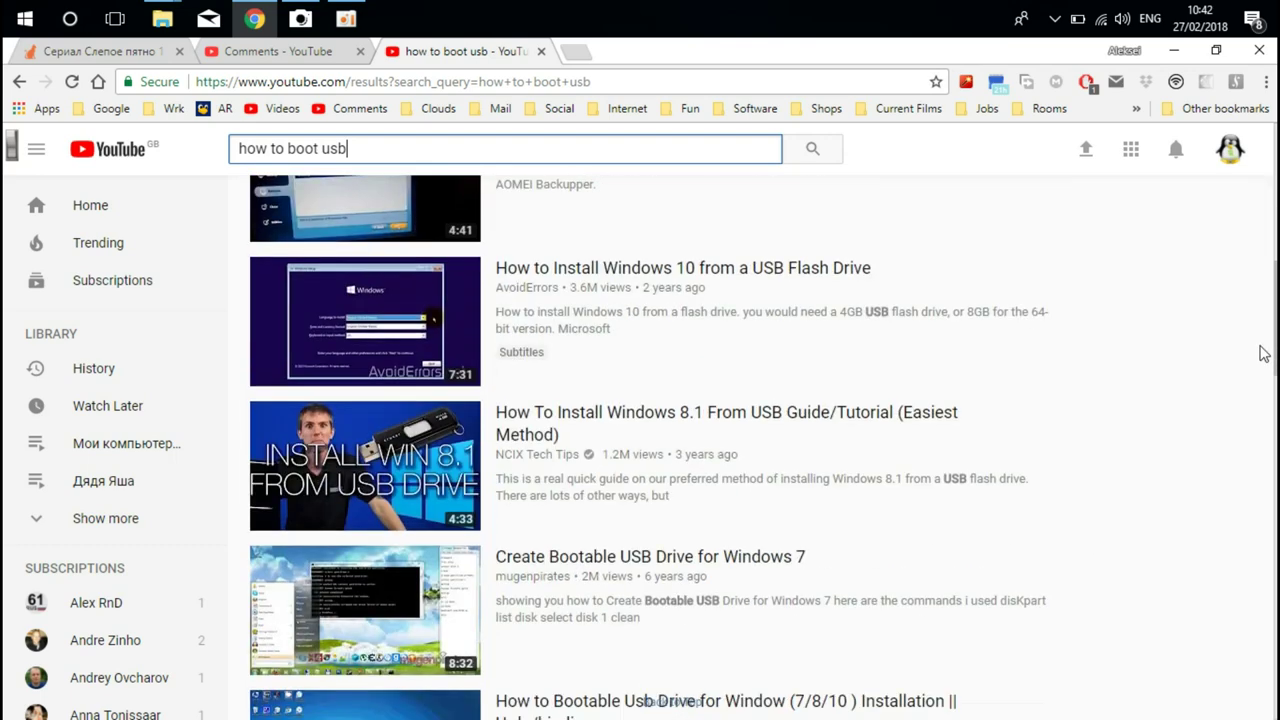
{"action": "scroll", "coordinate": [1263, 353], "scroll_direction": "up", "scroll_amount": 12}
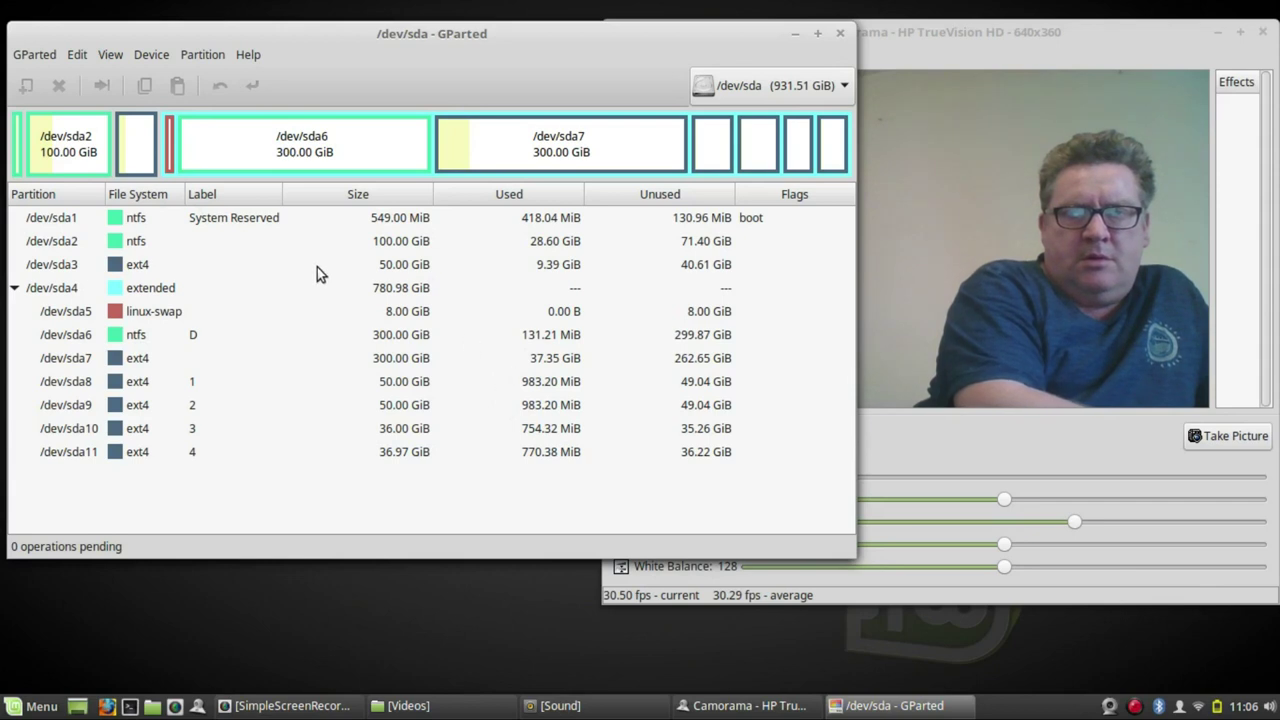
- Select each /dev/sda partition in turn, sda1 through sda11 and back to sda8, to inspect them
{"action": "left_click", "coordinate": [247, 218]}
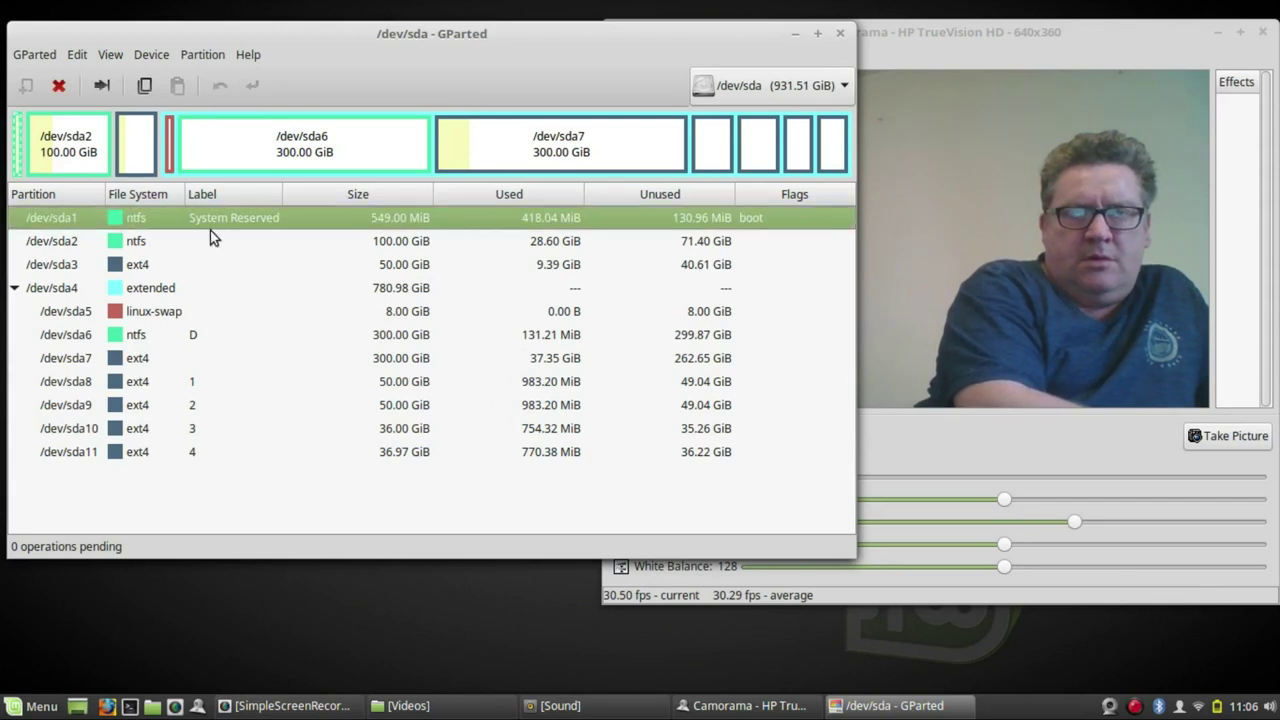
{"action": "left_click", "coordinate": [203, 241]}
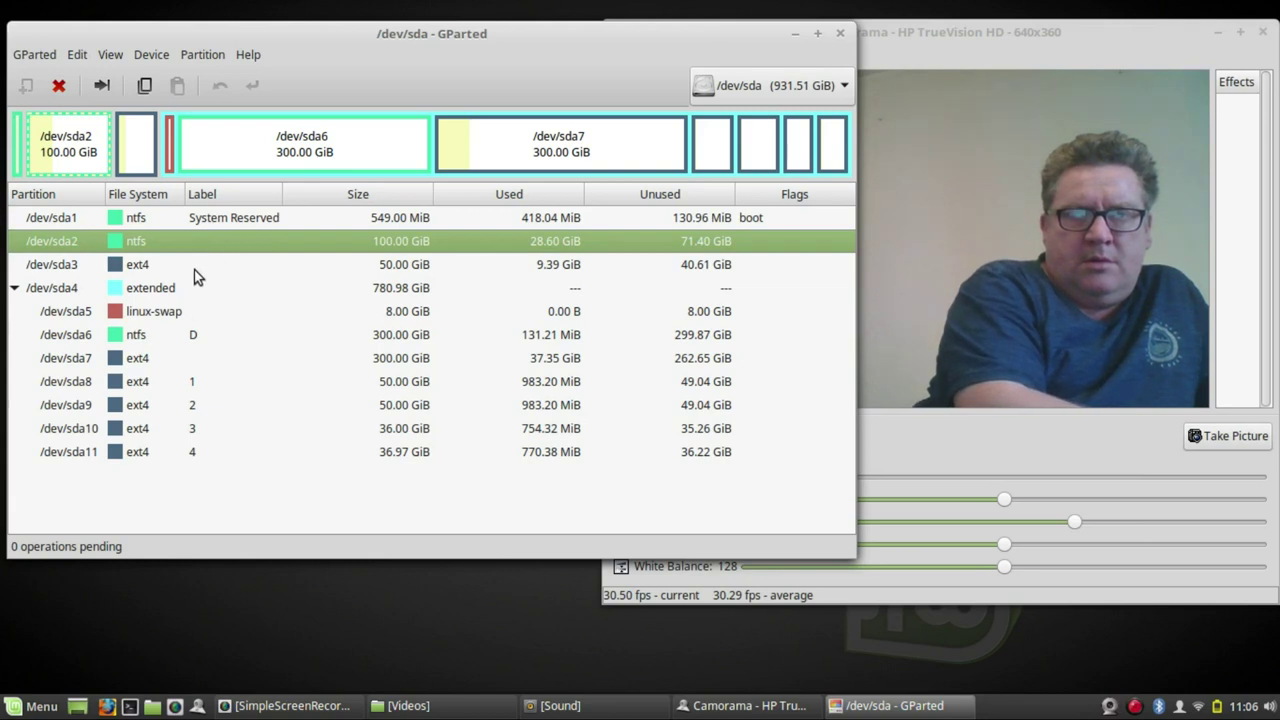
{"action": "left_click", "coordinate": [201, 262]}
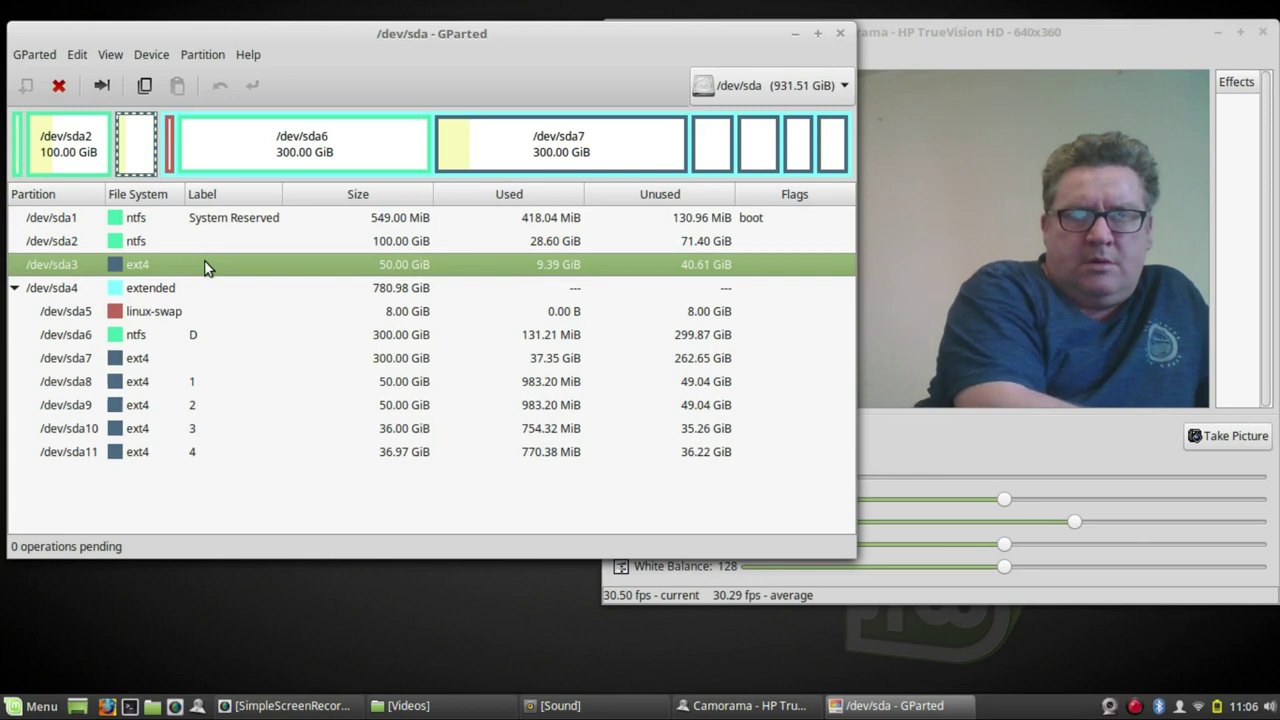
{"action": "left_click", "coordinate": [188, 305]}
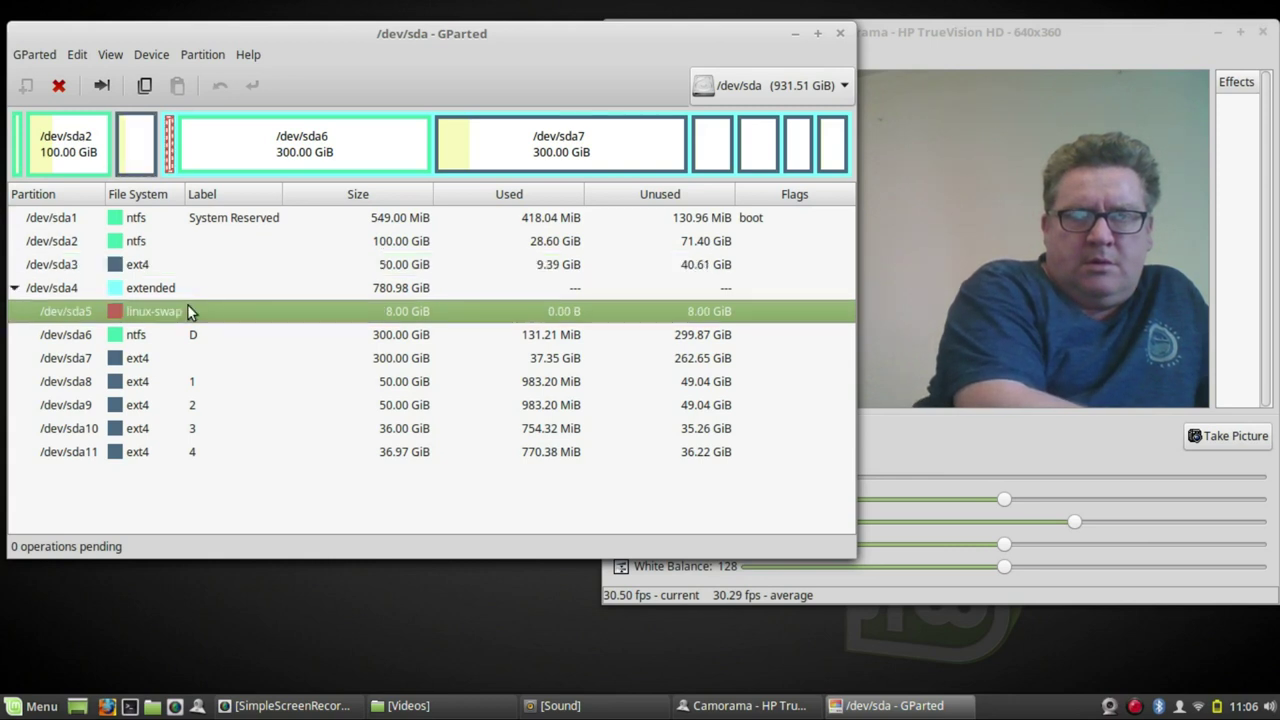
{"action": "left_click", "coordinate": [186, 357]}
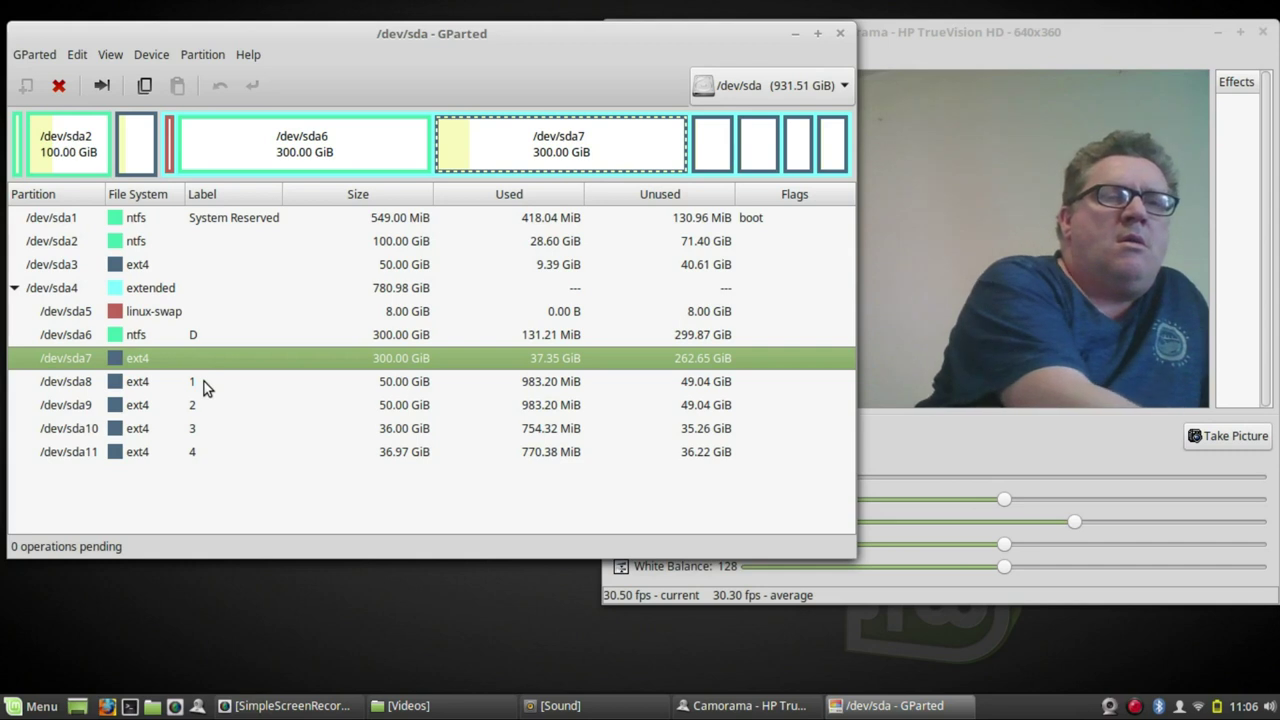
{"action": "left_click", "coordinate": [204, 381]}
{"action": "left_click", "coordinate": [195, 404]}
{"action": "left_click", "coordinate": [195, 428]}
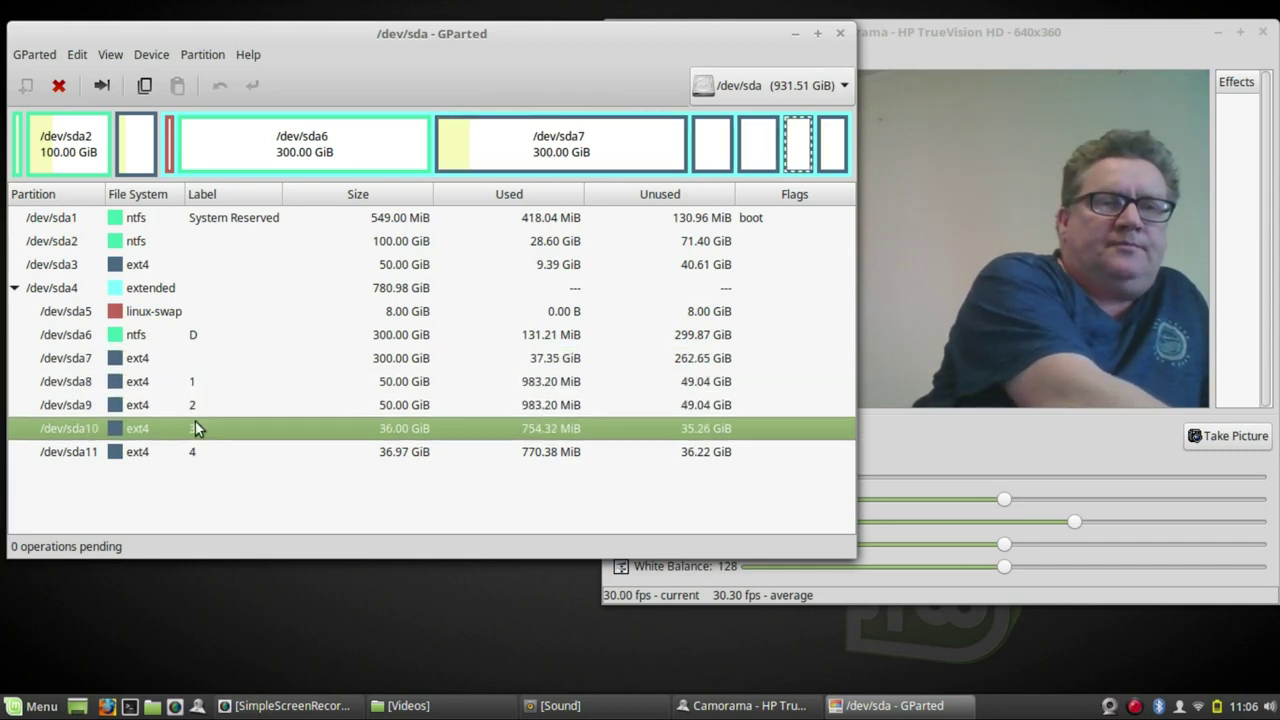
{"action": "left_click", "coordinate": [187, 458]}
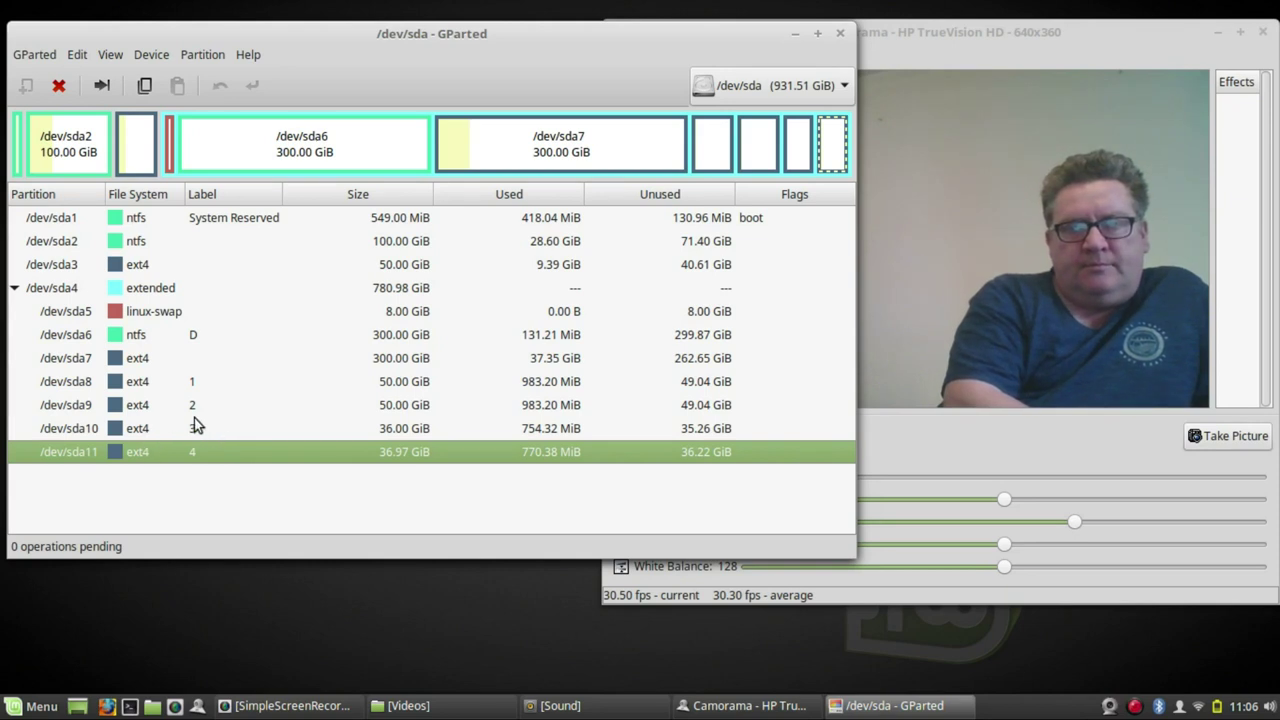
{"action": "left_click", "coordinate": [114, 388]}
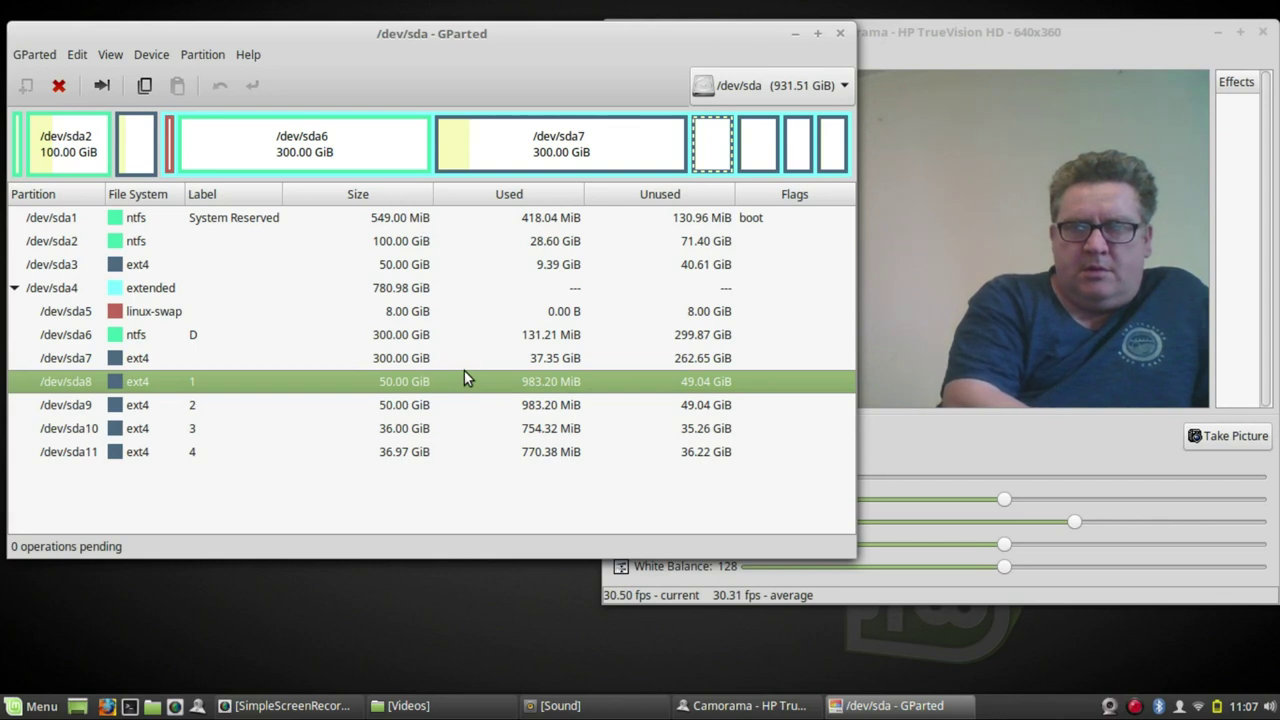
- Minimize GParted, launch the Linux Mint installer and continue with English as the language
{"action": "left_click", "coordinate": [793, 36]}
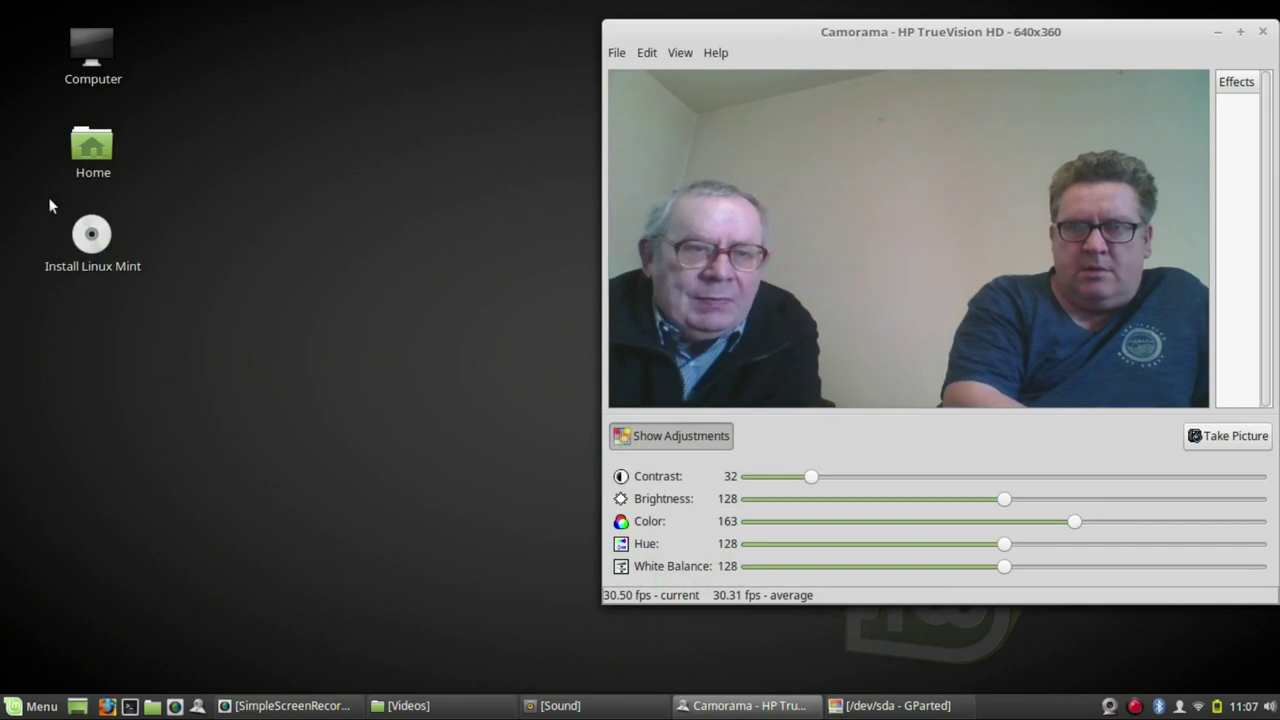
{"action": "left_click_drag", "start_coordinate": [115, 255], "coordinate": [186, 392]}
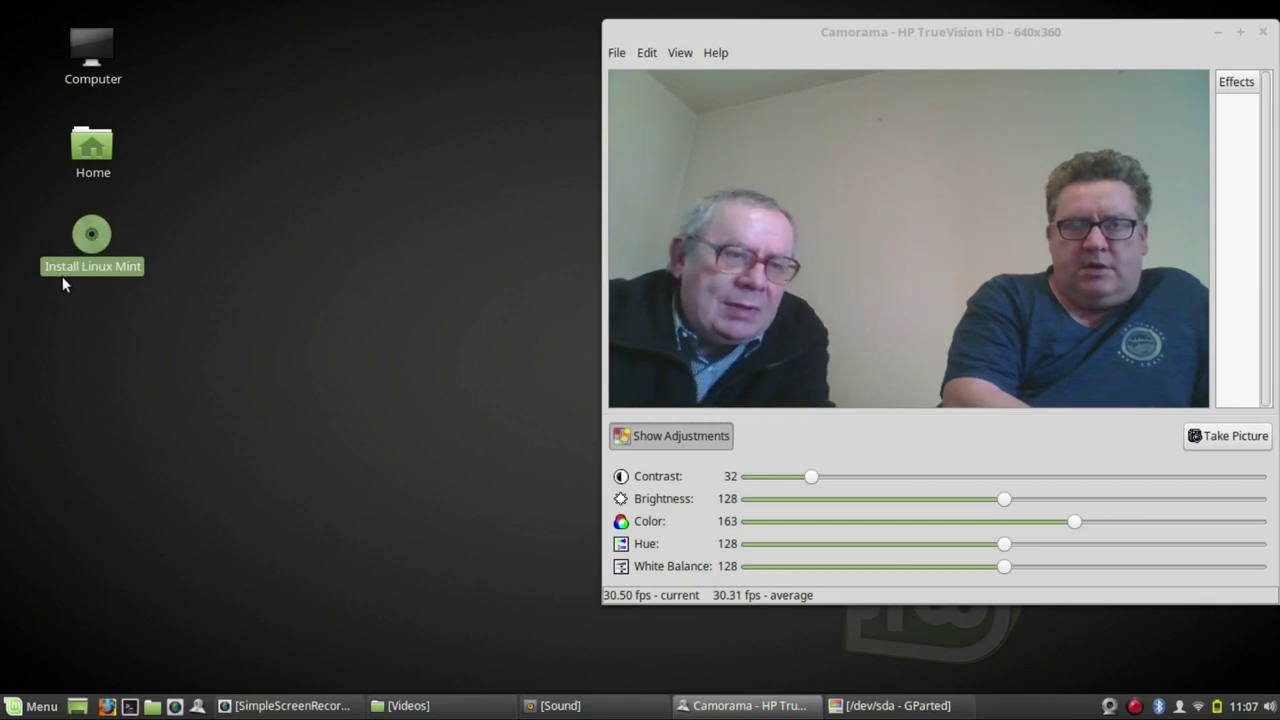
{"action": "double_click", "coordinate": [97, 234]}
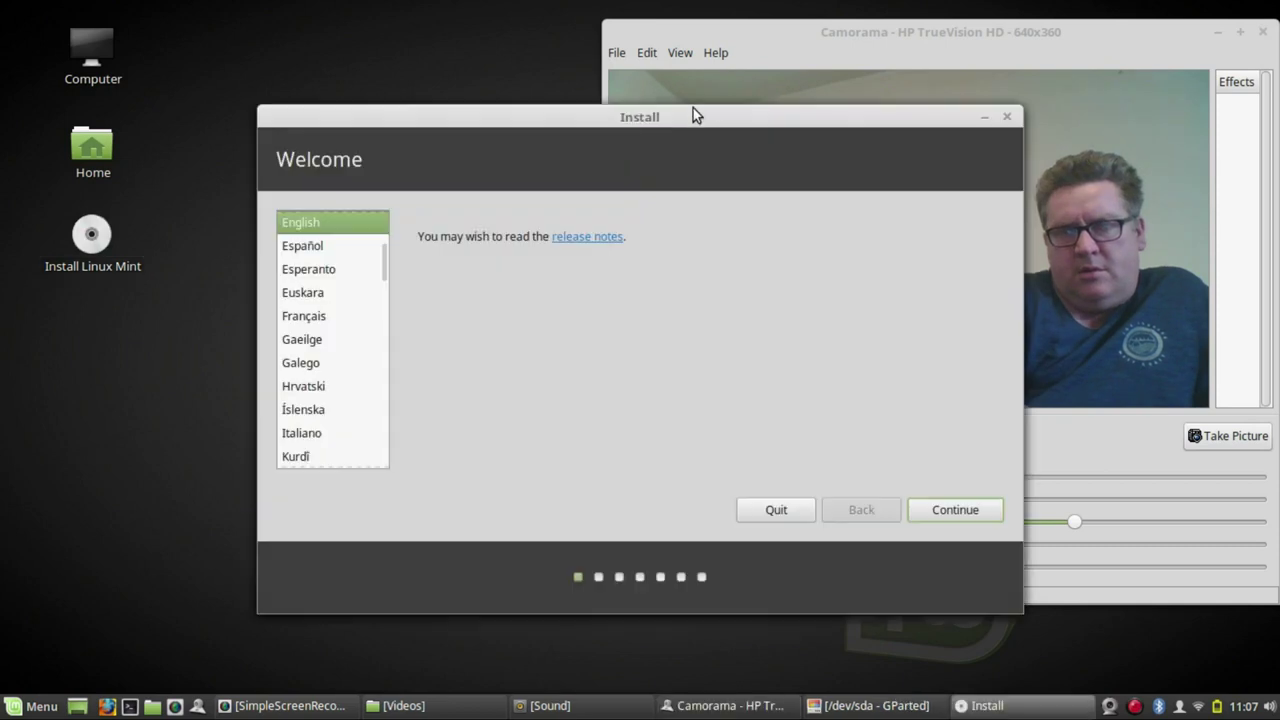
{"action": "left_click_drag", "start_coordinate": [693, 109], "coordinate": [482, 92]}
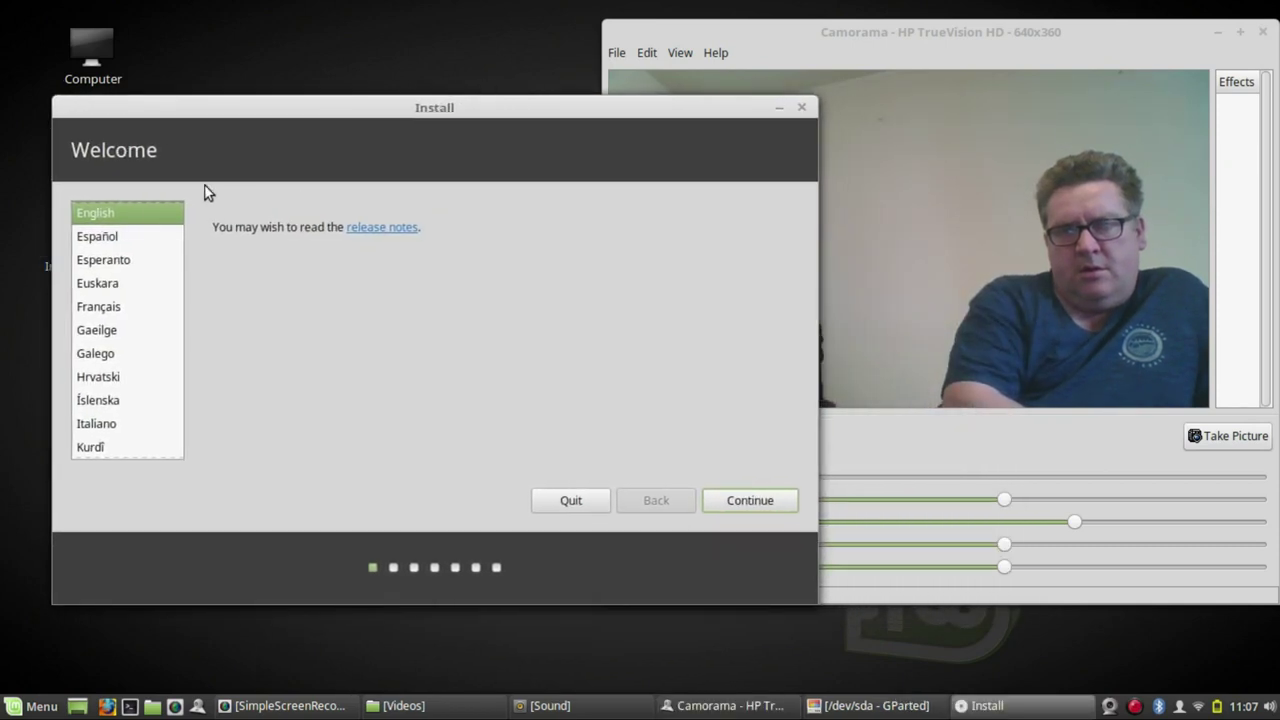
{"action": "left_click", "coordinate": [748, 501]}
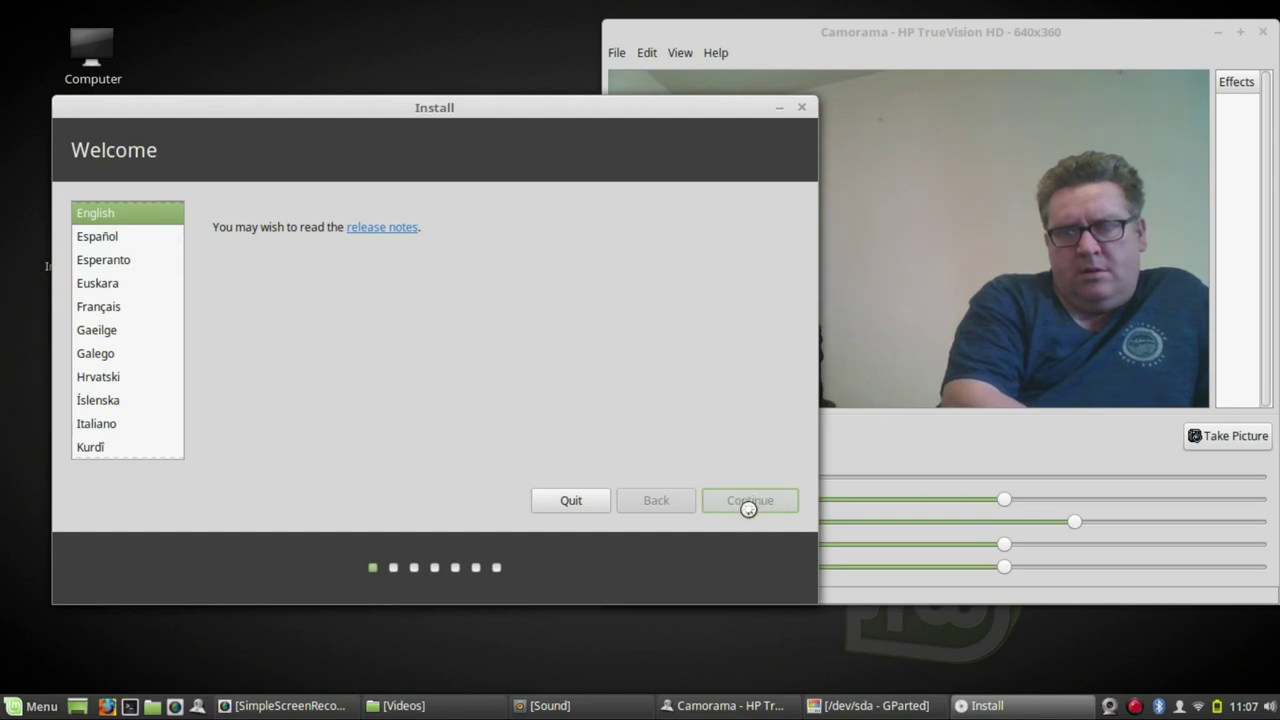
- Opt in to third-party graphics, Wi-Fi, Flash and MP3 software and advance to Preparing to install
{"action": "left_click", "coordinate": [1040, 38]}
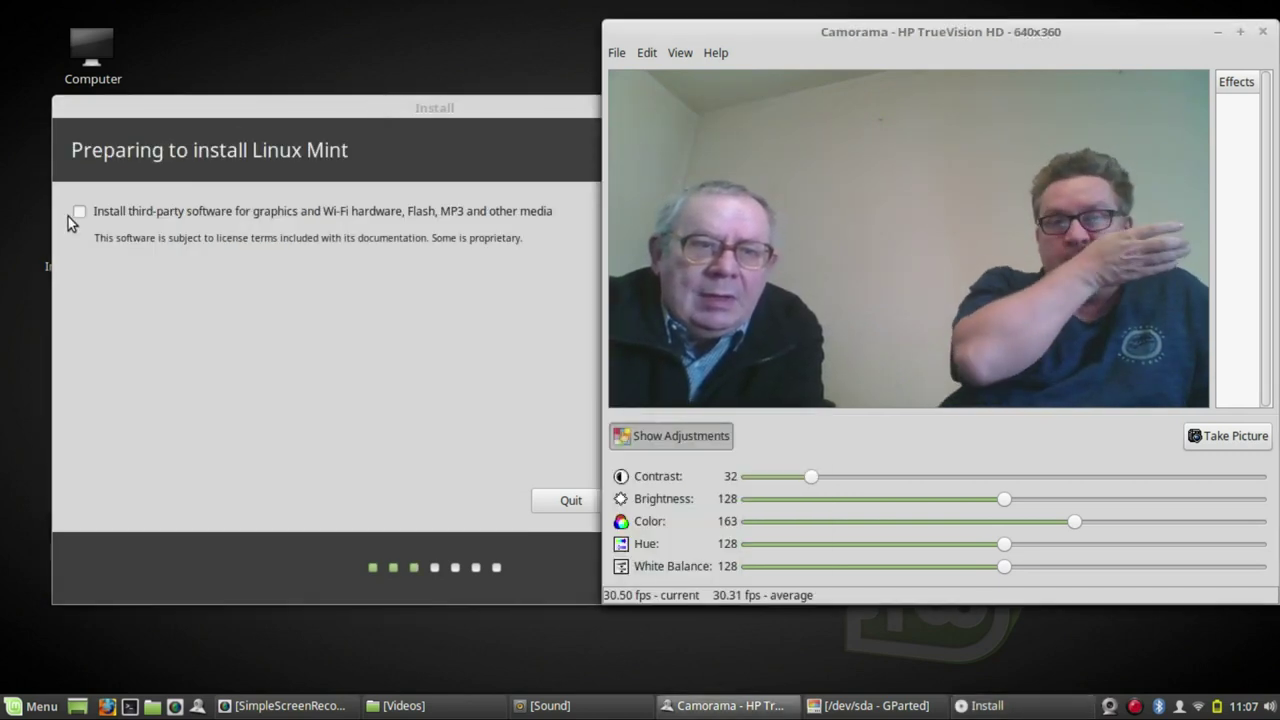
{"action": "left_click", "coordinate": [80, 213]}
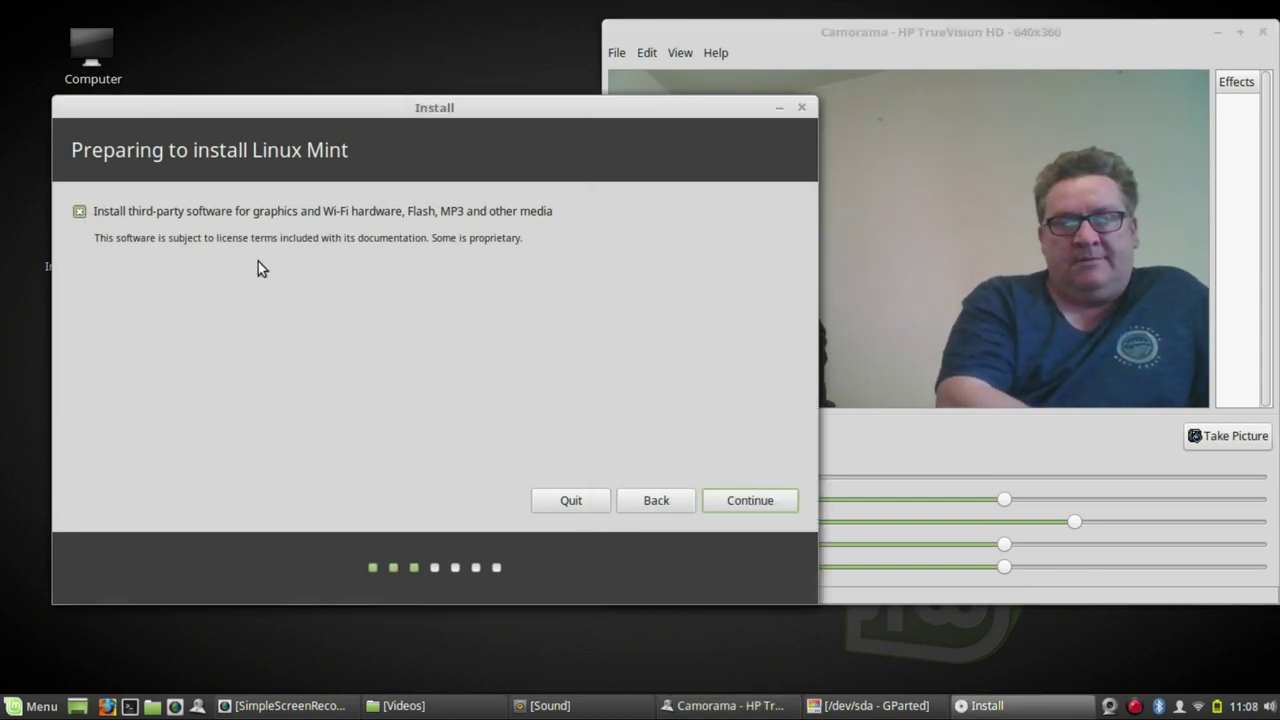
{"action": "left_click", "coordinate": [757, 504]}
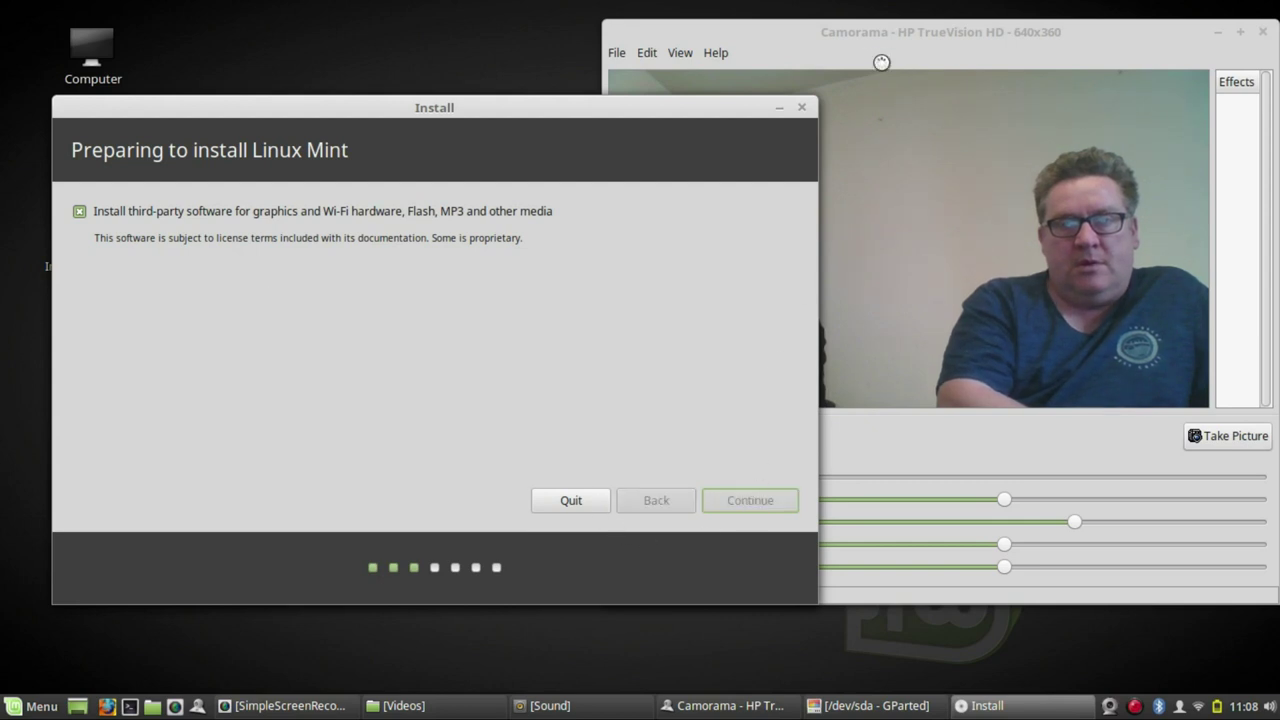
{"action": "left_click_drag", "start_coordinate": [1096, 36], "coordinate": [1200, 45]}
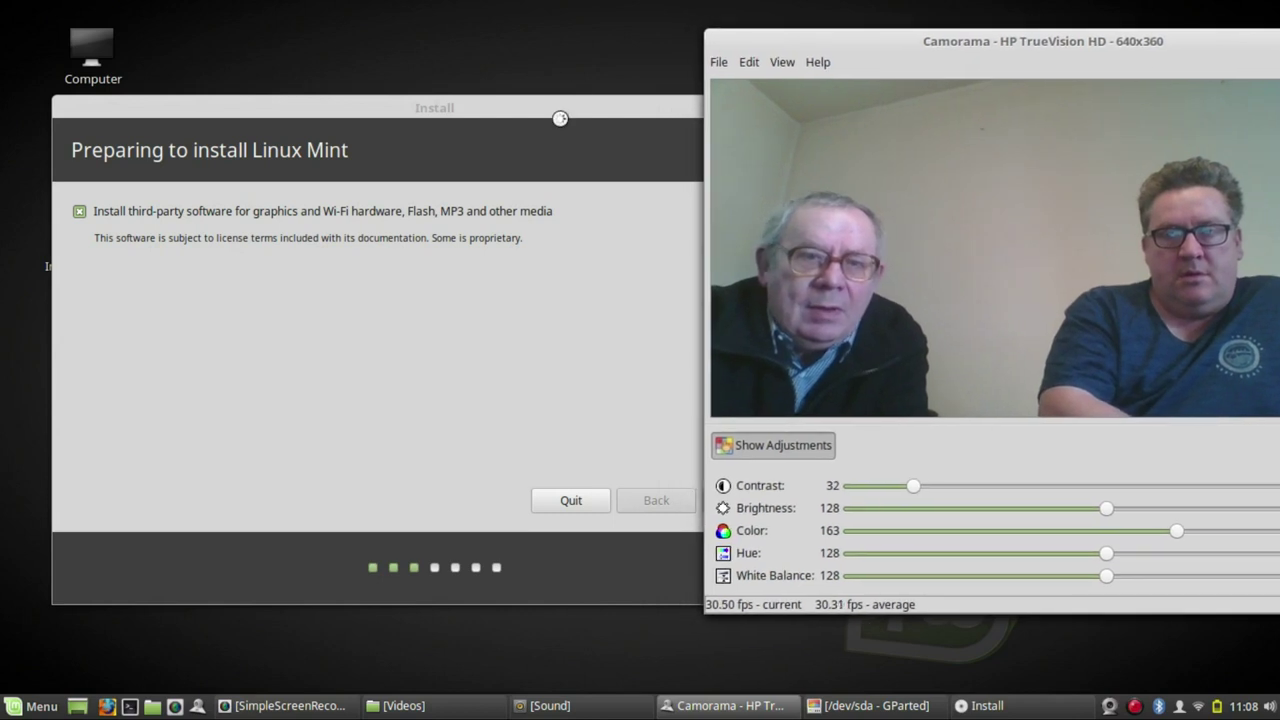
{"action": "left_click_drag", "start_coordinate": [559, 113], "coordinate": [565, 72]}
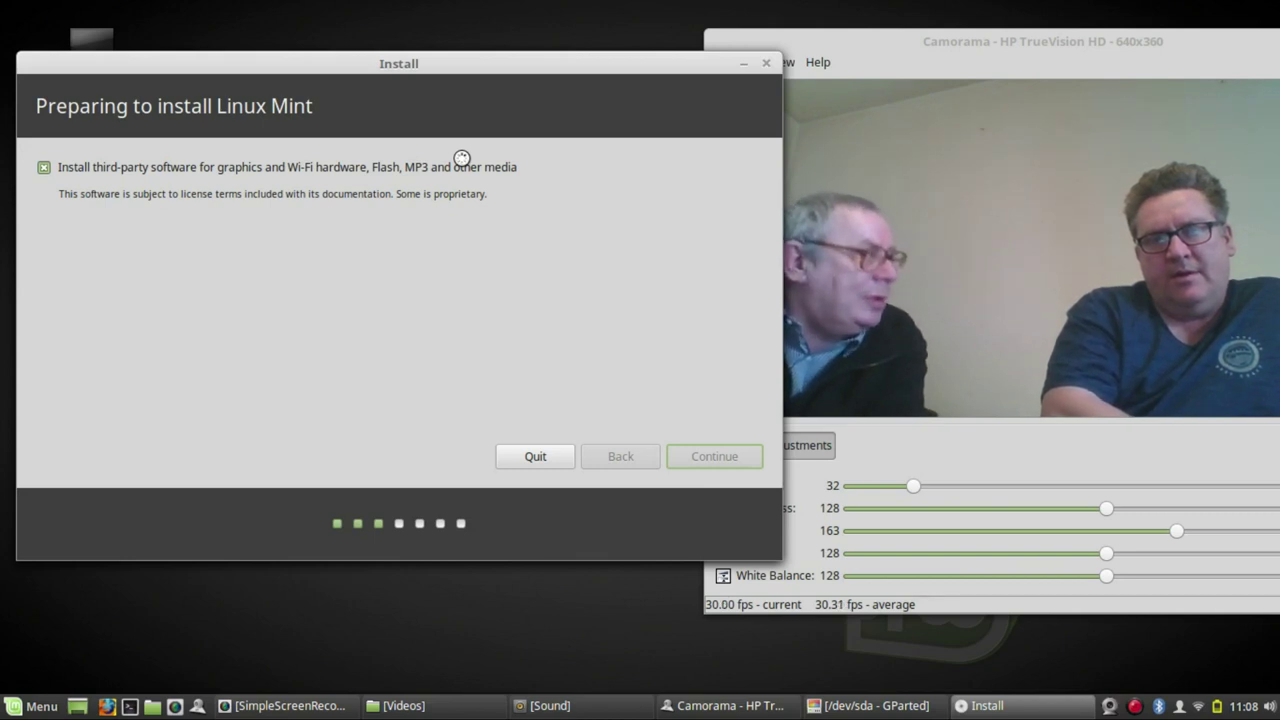
- Bring the Force UEFI installation prompt forward and continue installing in UEFI mode
{"action": "left_click", "coordinate": [888, 58]}
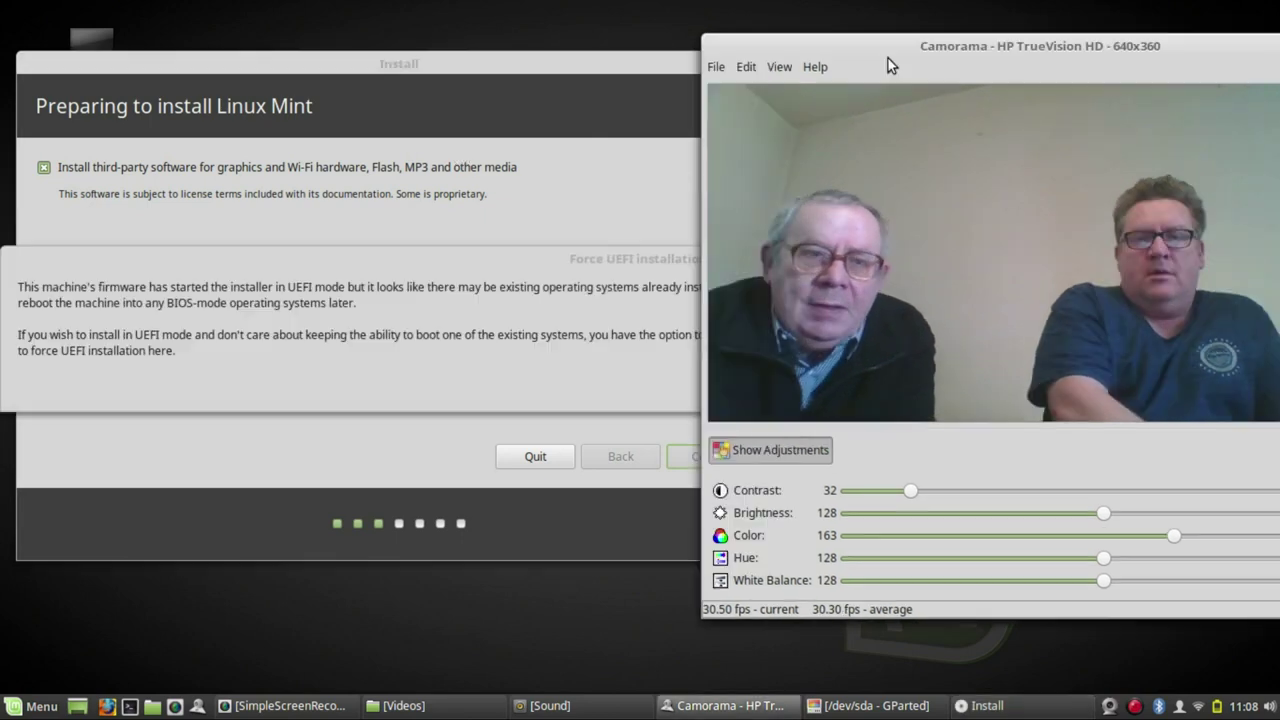
{"action": "left_click", "coordinate": [517, 286]}
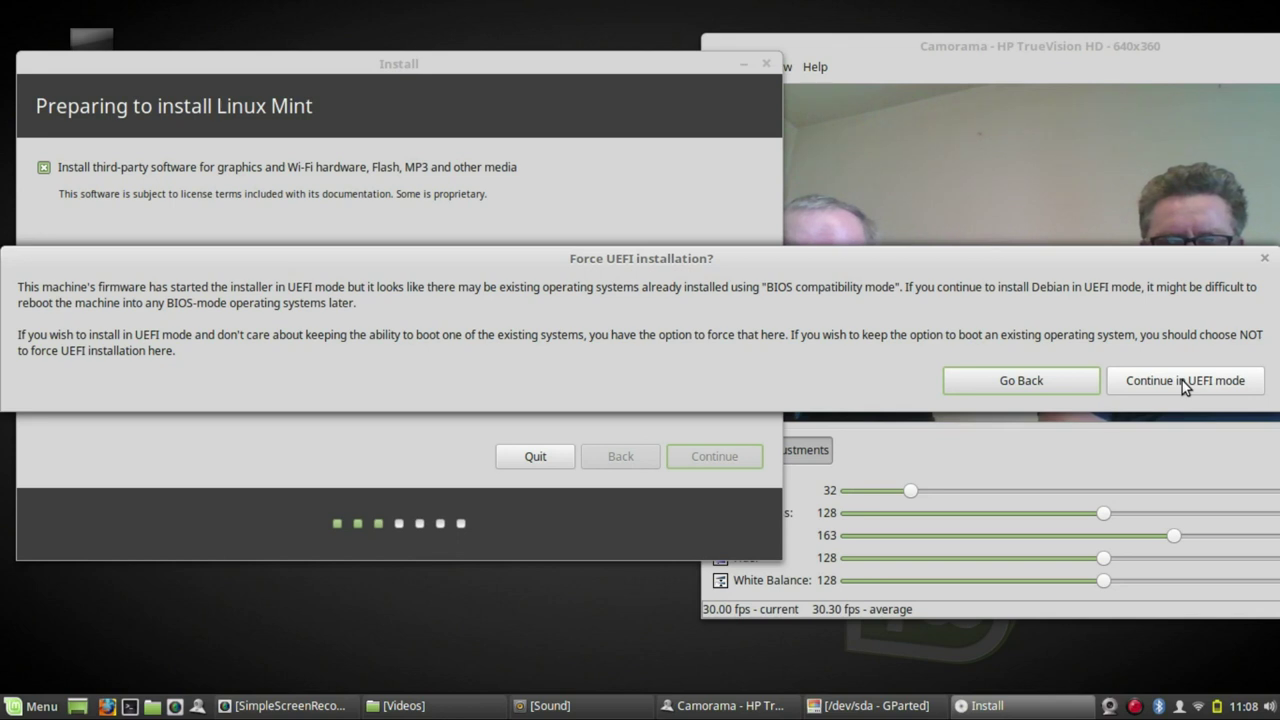
{"action": "left_click", "coordinate": [1172, 386]}
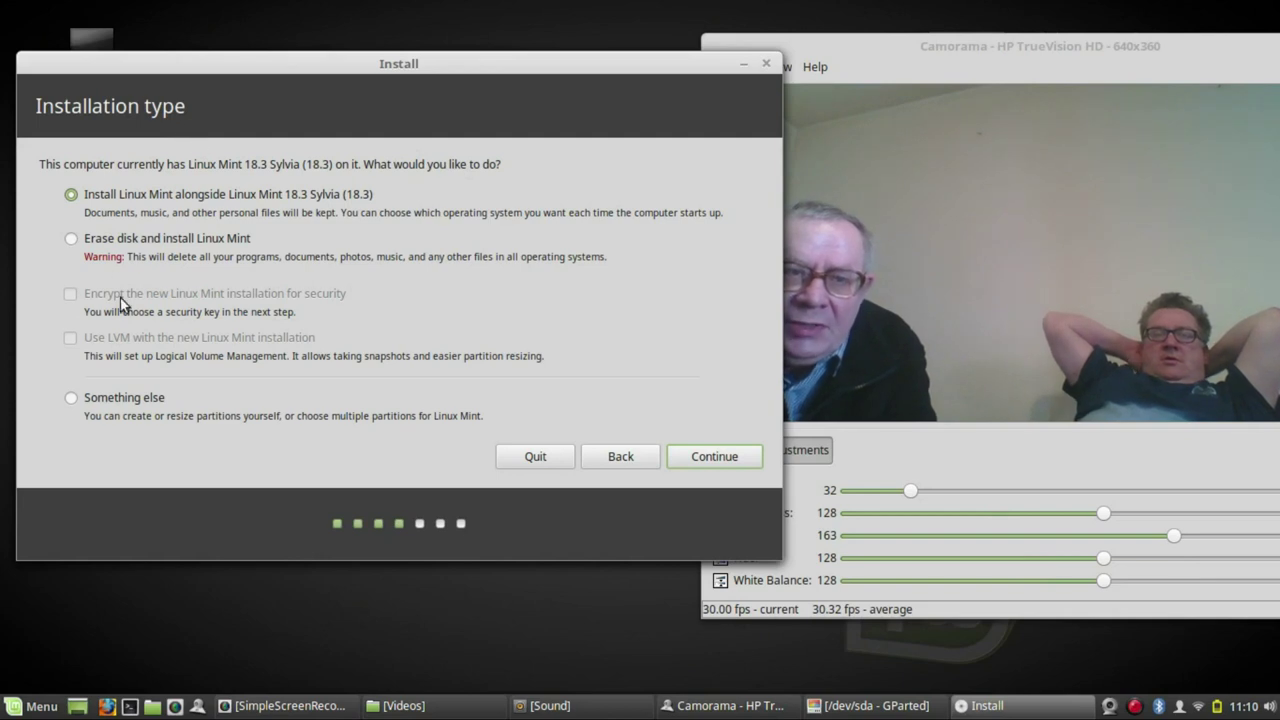
- Choose manual partitioning with 'Something else' and go to the partition editor
{"action": "left_click", "coordinate": [71, 402]}
{"action": "left_click", "coordinate": [712, 463]}
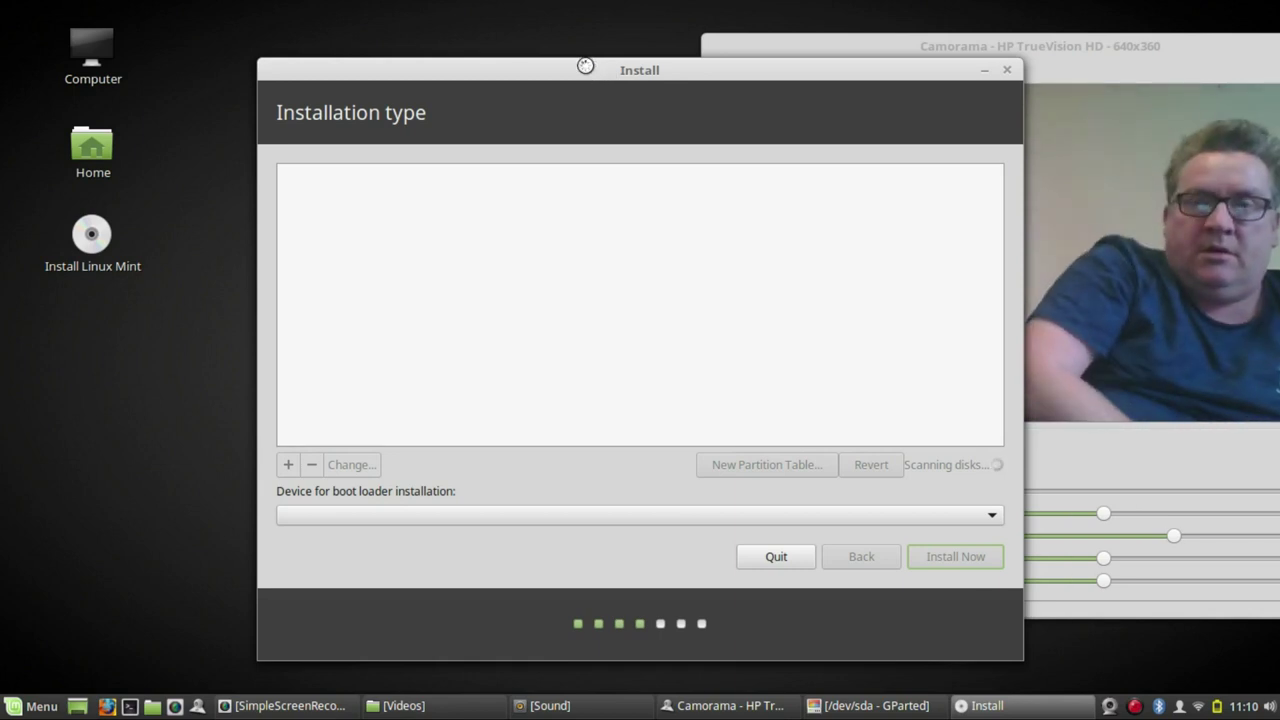
{"action": "left_click_drag", "start_coordinate": [580, 71], "coordinate": [400, 41]}
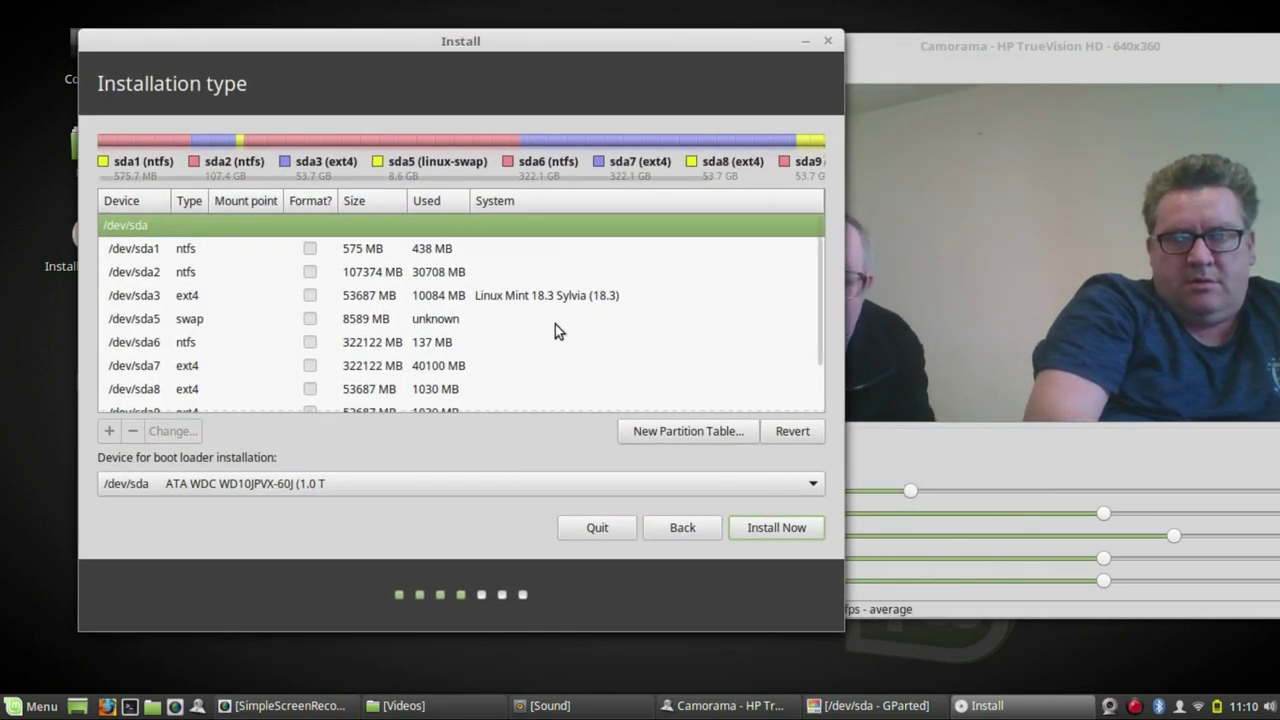
- Keep /dev/sda5 as the swap area, then select /dev/sda8
{"action": "left_click", "coordinate": [236, 320]}
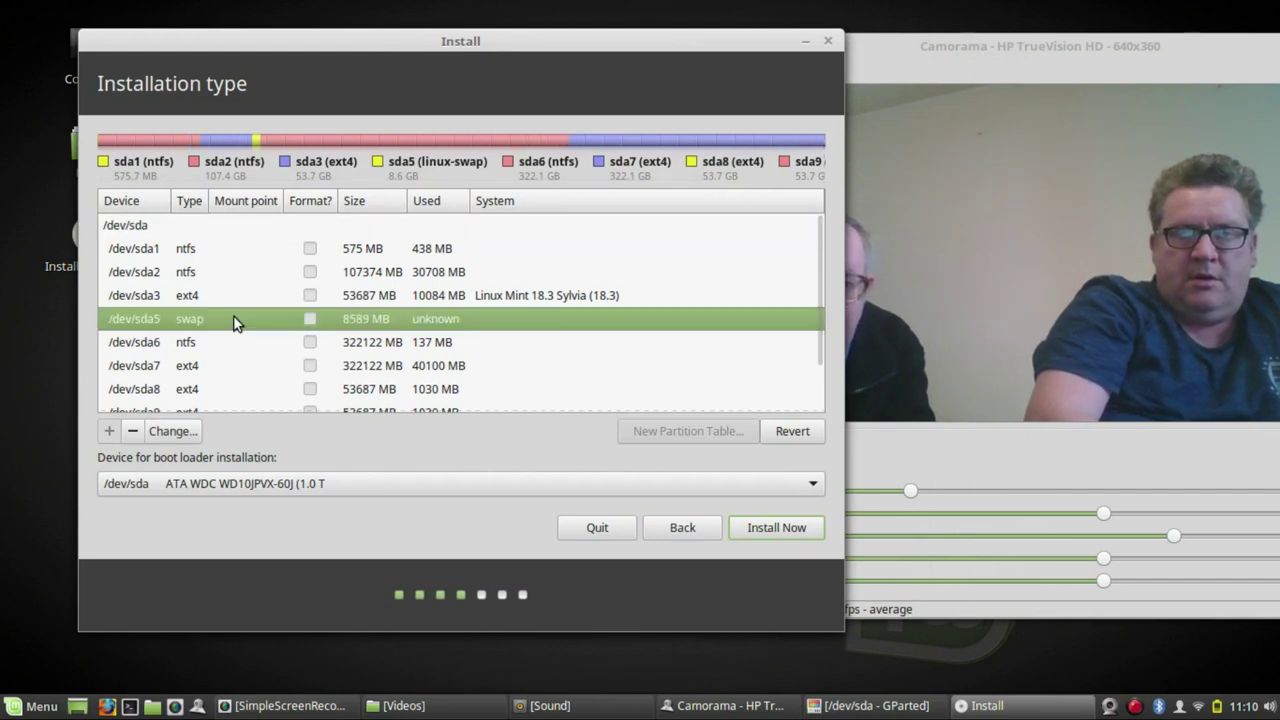
{"action": "left_click", "coordinate": [176, 434]}
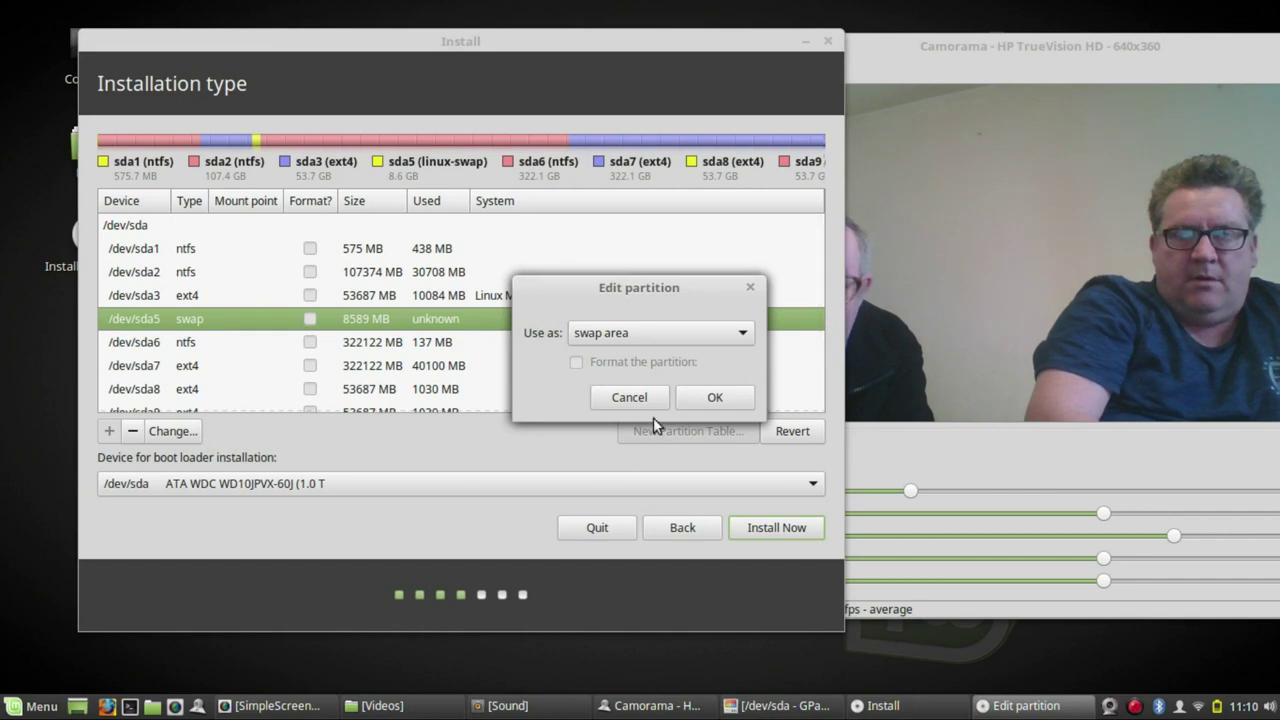
{"action": "left_click", "coordinate": [715, 398]}
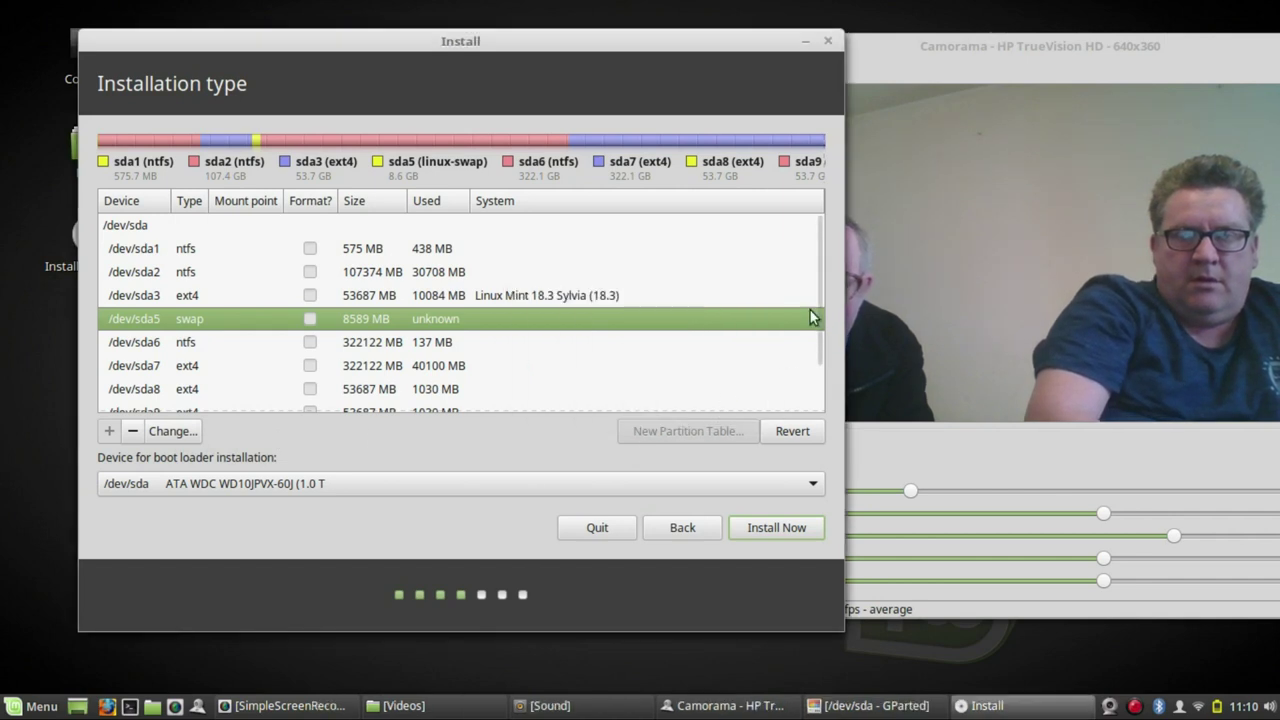
{"action": "scroll", "coordinate": [822, 279], "scroll_direction": "down", "scroll_amount": 2}
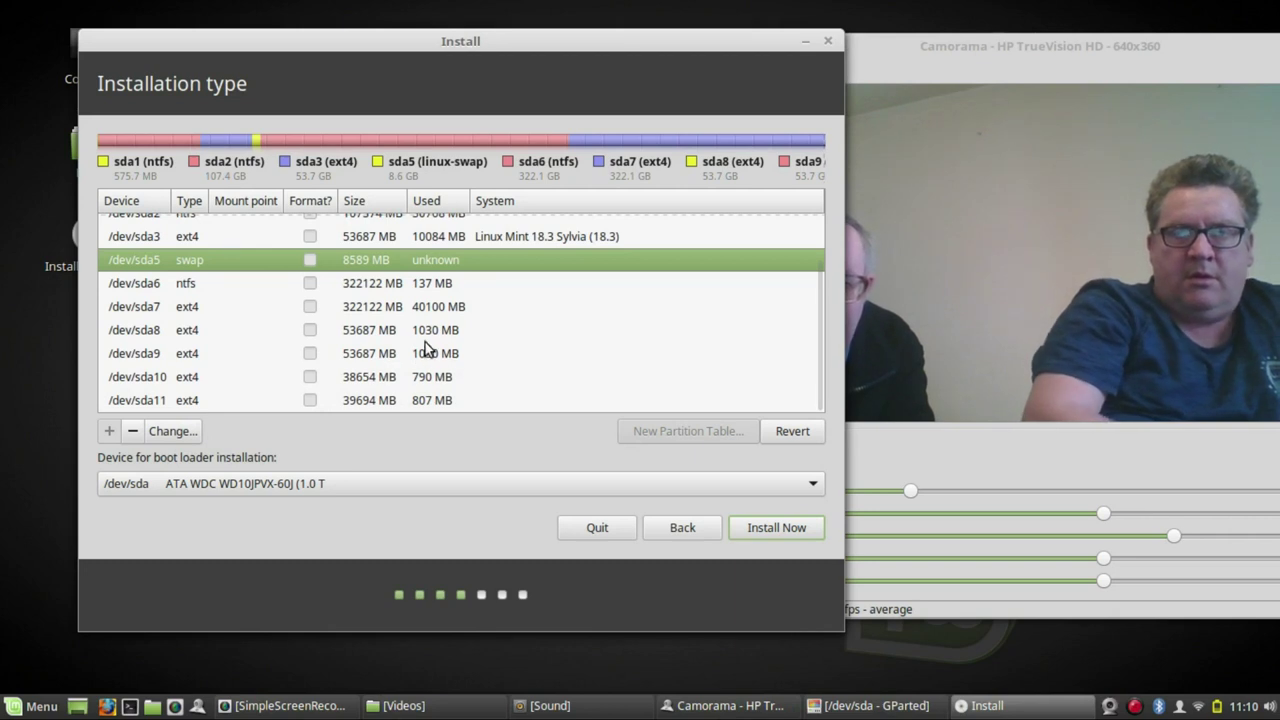
{"action": "left_click", "coordinate": [372, 334]}
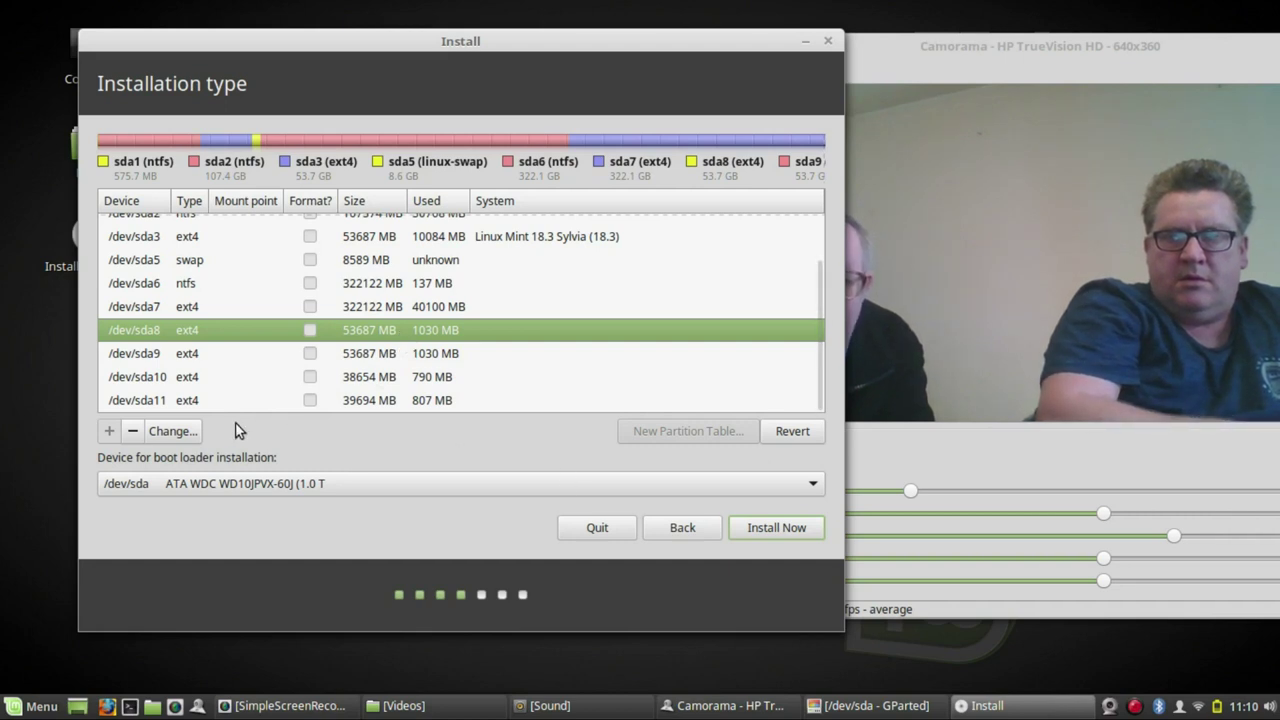
- Set /dev/sda8 to Ext4 journaling file system, formatted, with mount point /
{"action": "left_click", "coordinate": [172, 431]}
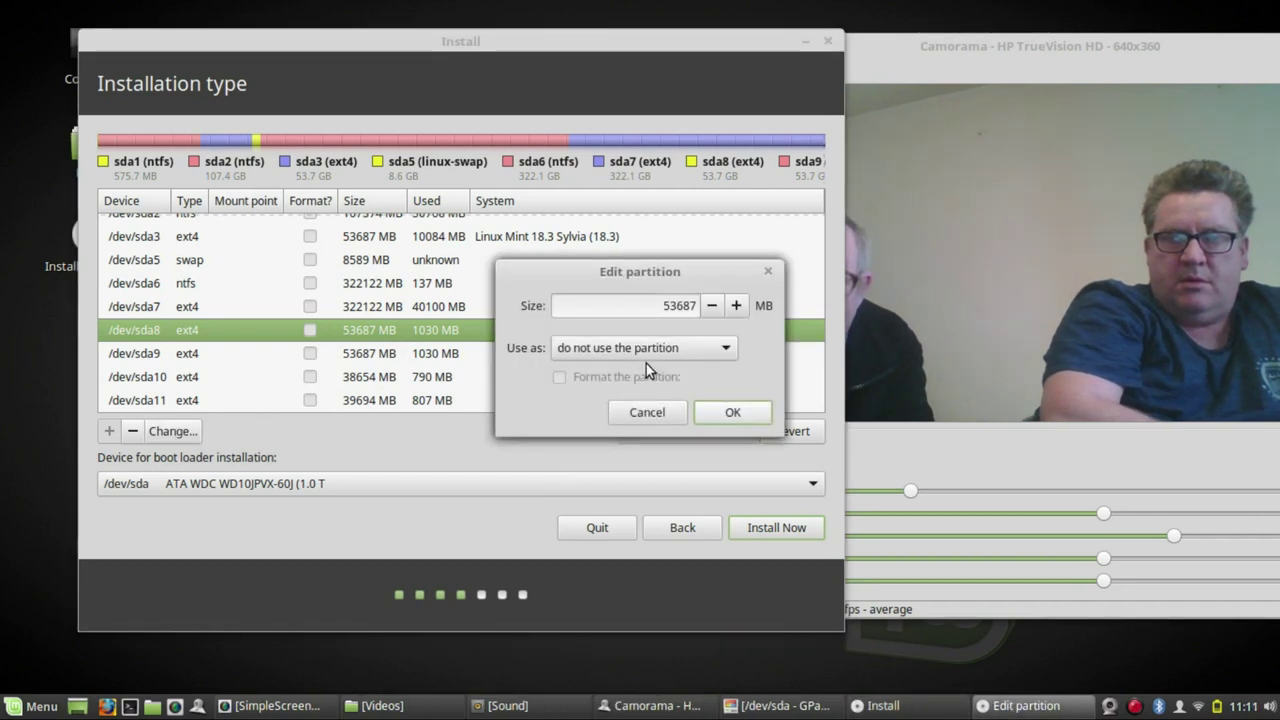
{"action": "left_click", "coordinate": [718, 346]}
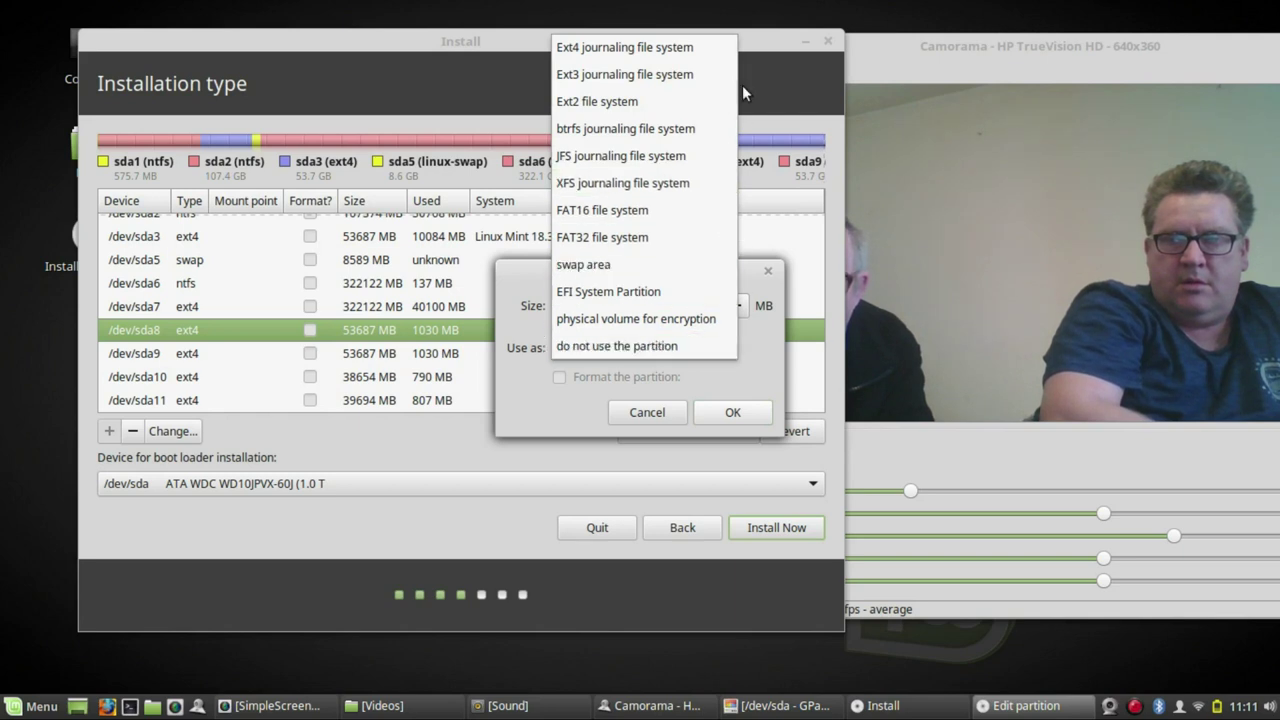
{"action": "left_click", "coordinate": [673, 50]}
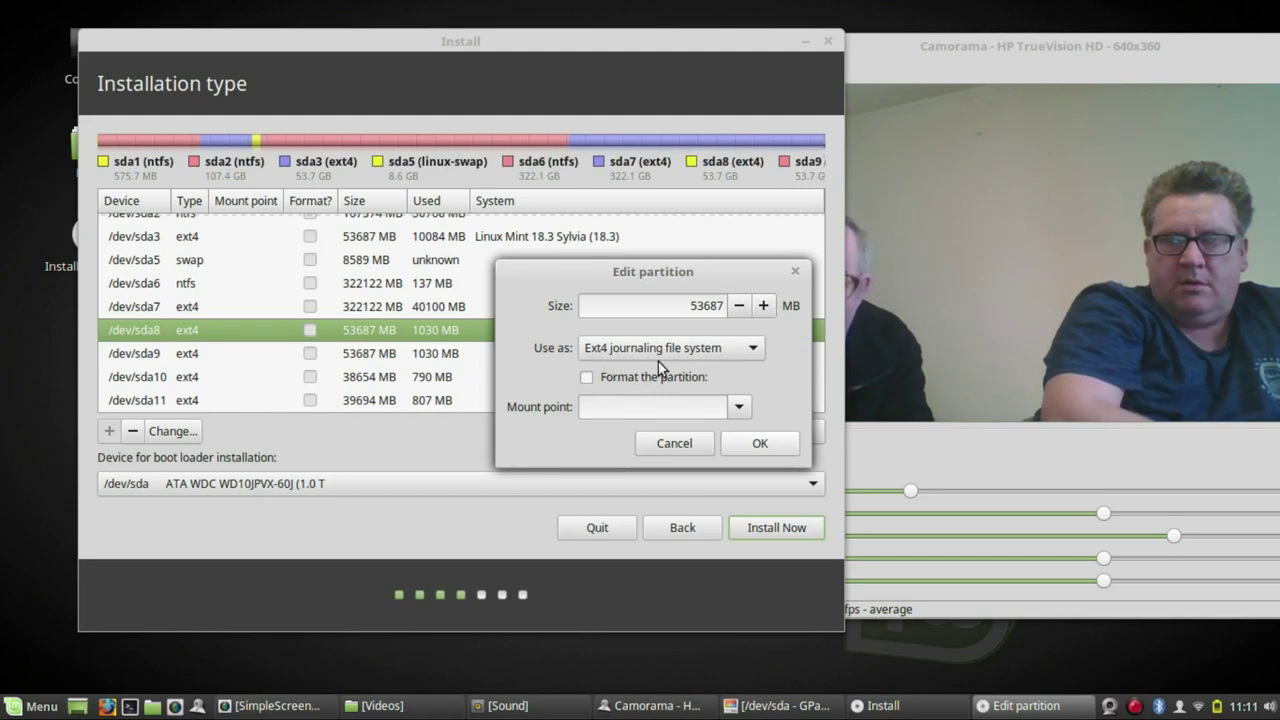
{"action": "left_click", "coordinate": [587, 378]}
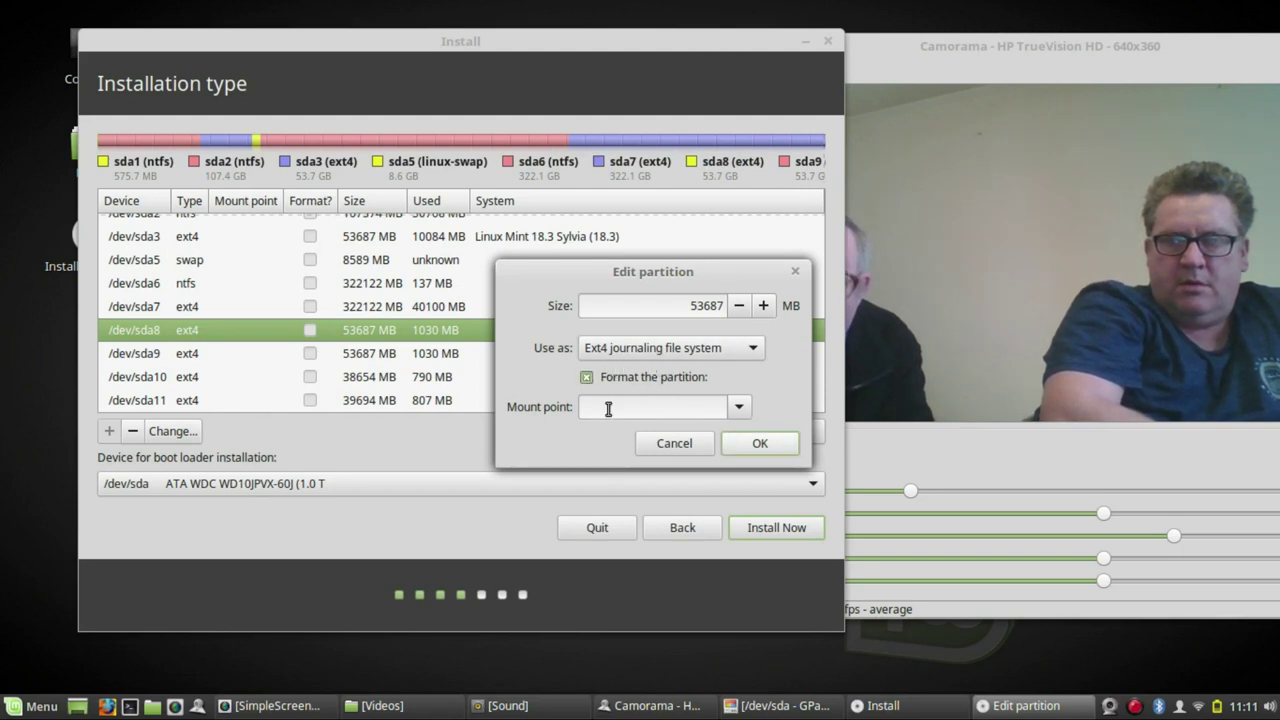
{"action": "left_click", "coordinate": [738, 408]}
{"action": "left_click", "coordinate": [680, 432]}
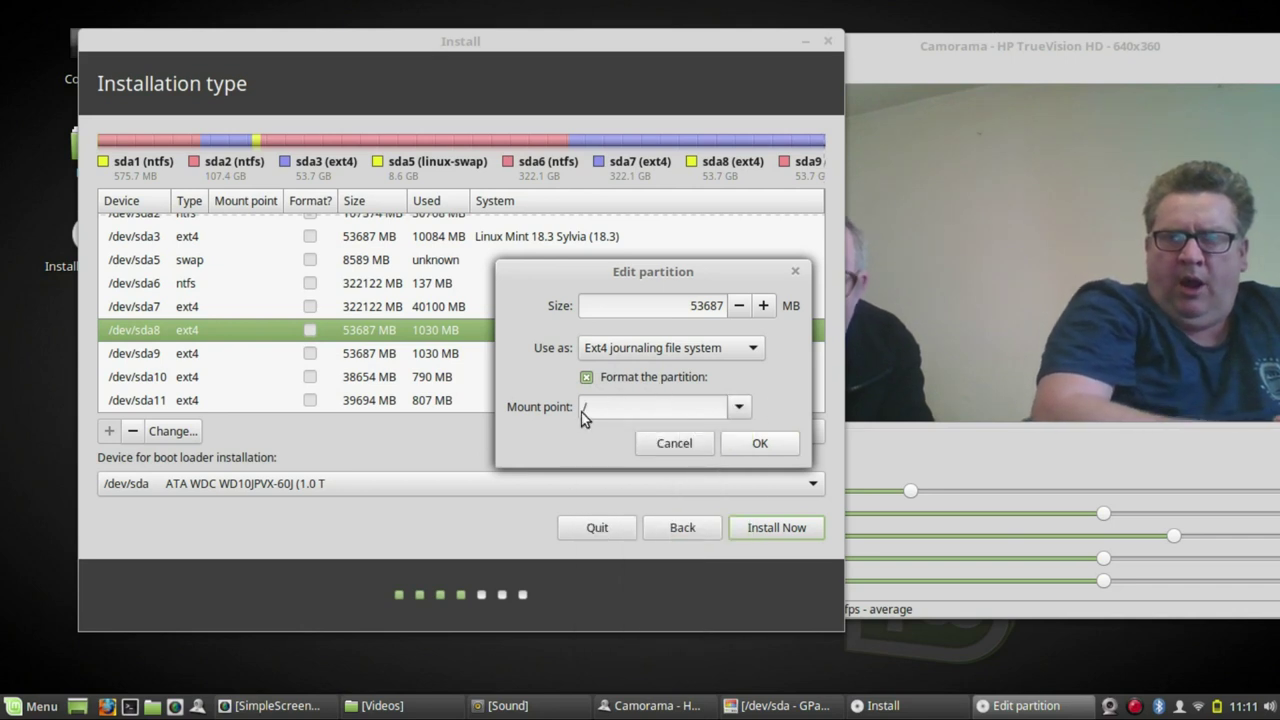
{"action": "left_click", "coordinate": [760, 445]}
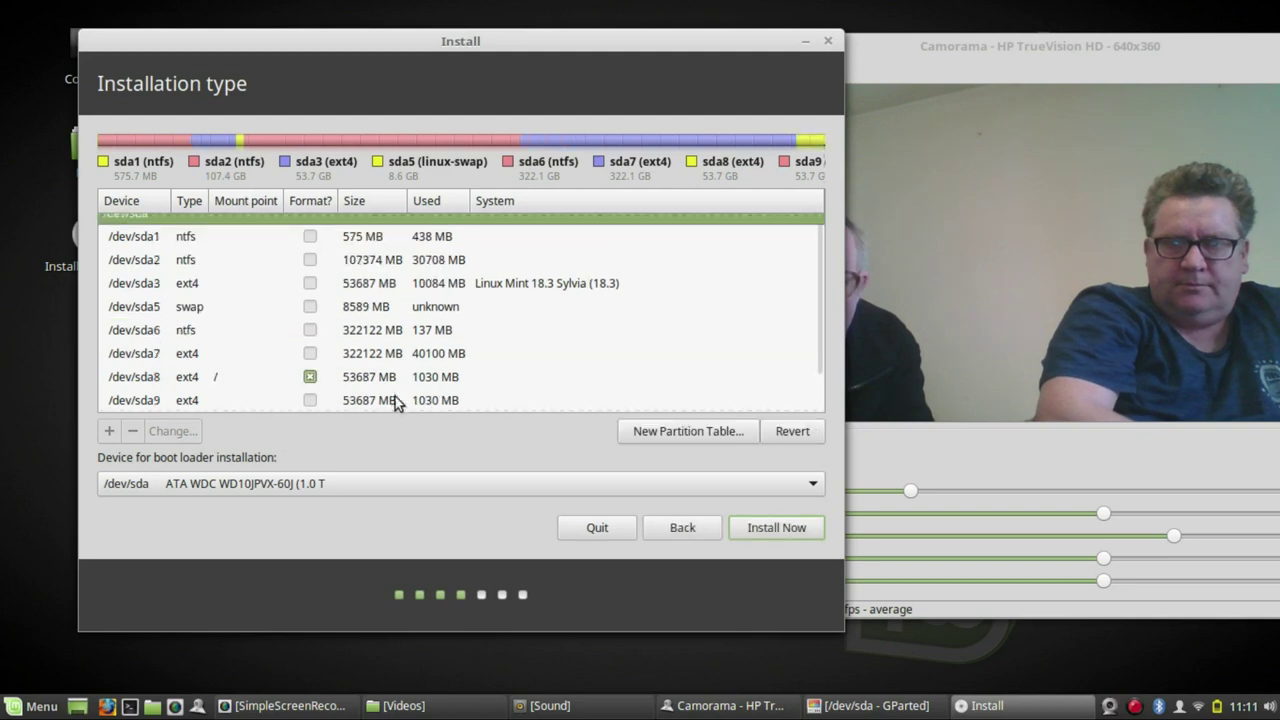
- Start the install and approve writing the new partition layout to disk
{"action": "left_click", "coordinate": [790, 532]}
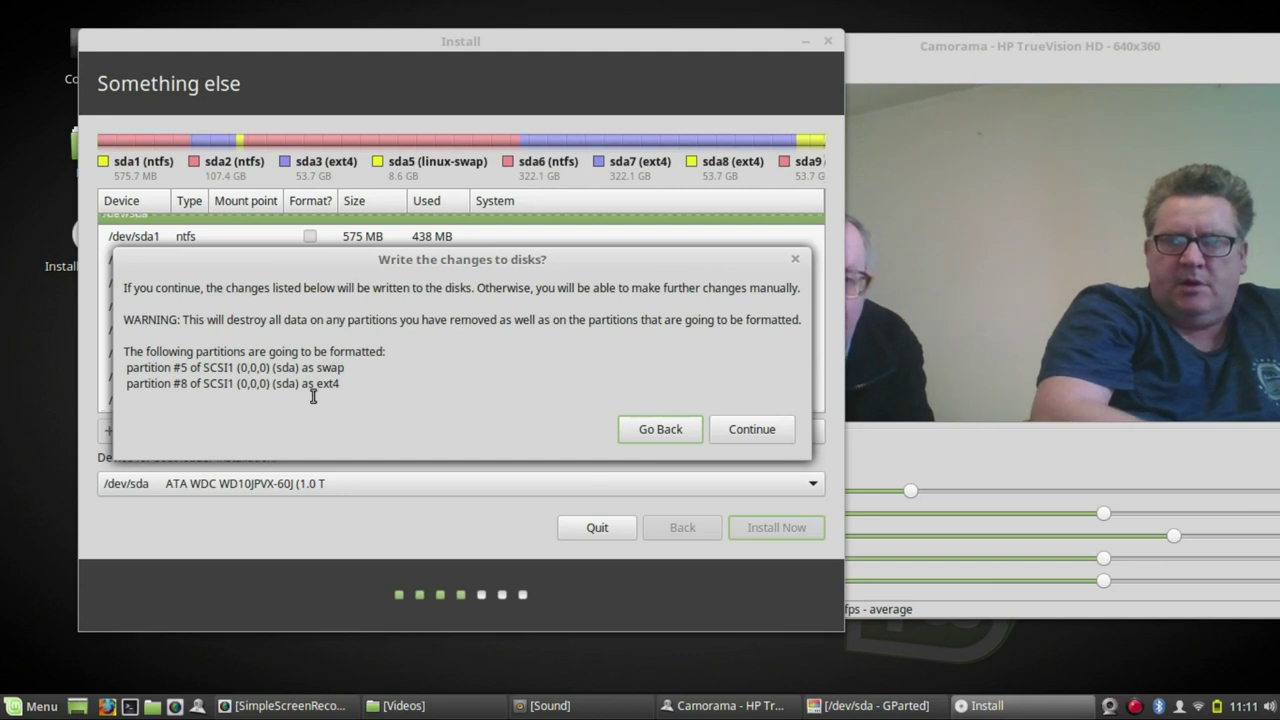
{"action": "left_click", "coordinate": [751, 430]}
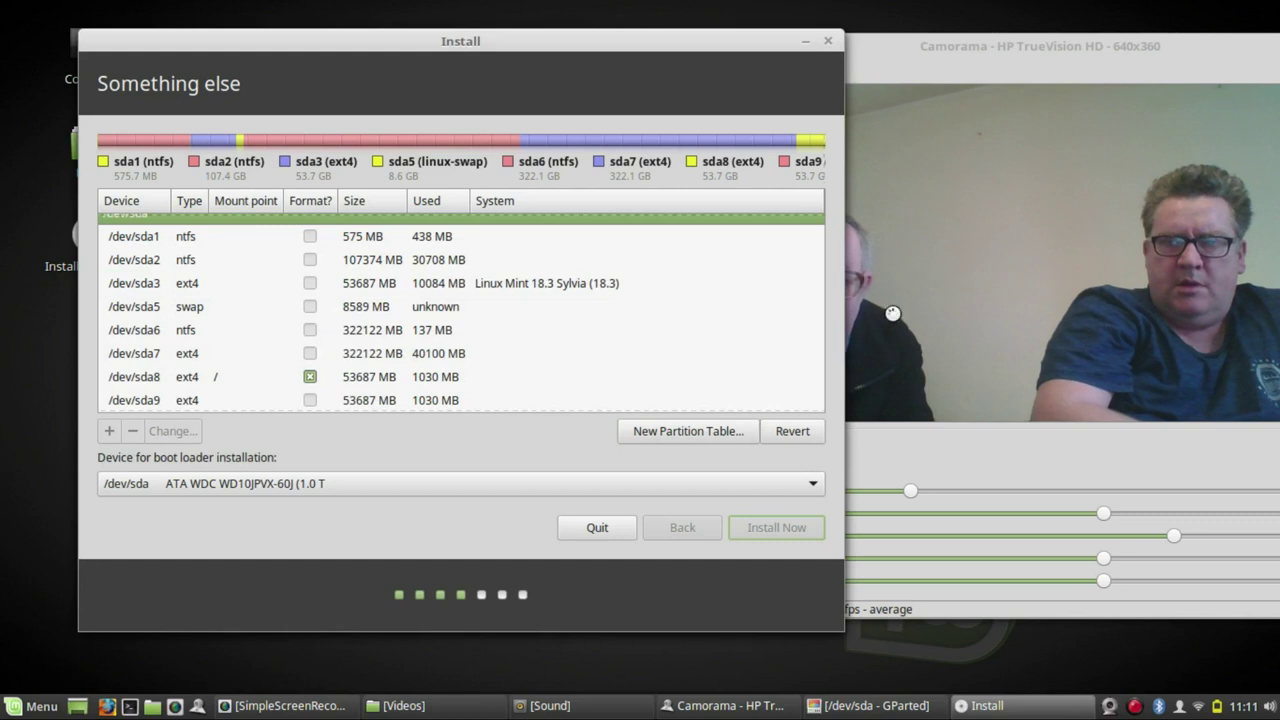
{"action": "left_click", "coordinate": [1097, 50]}
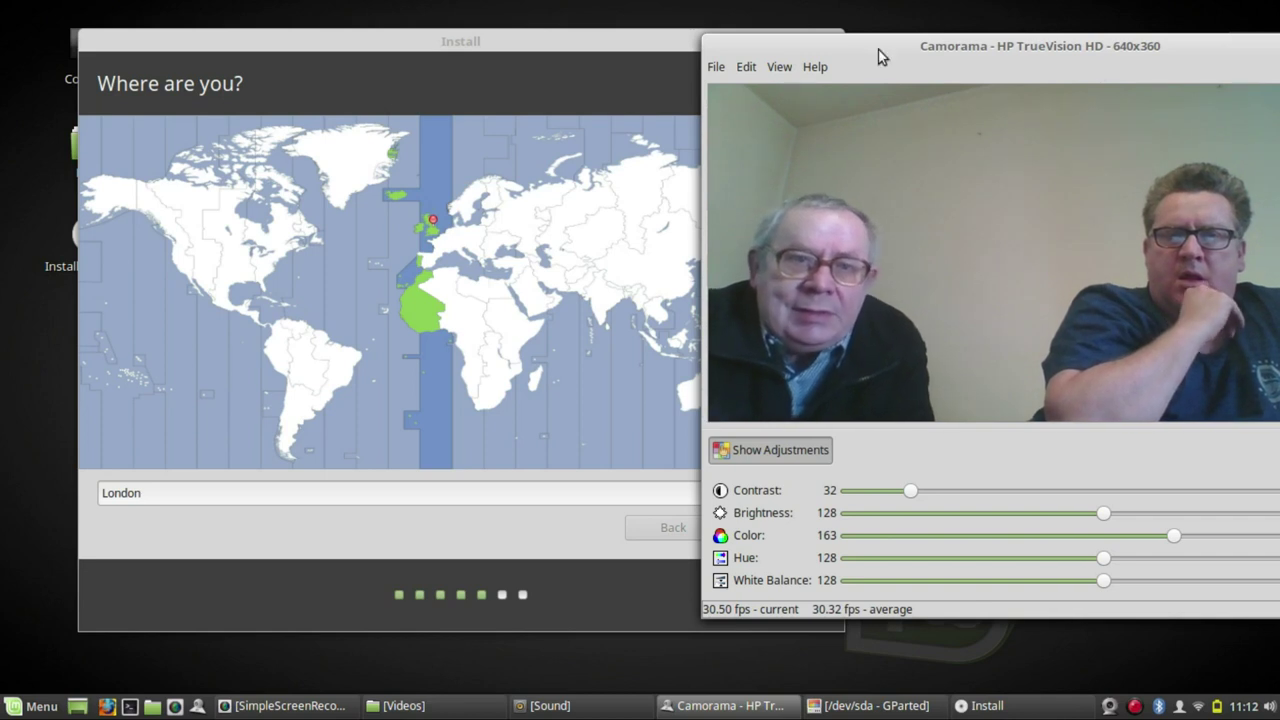
- Accept London as the location and English (UK) as the keyboard layout
{"action": "left_click", "coordinate": [462, 49]}
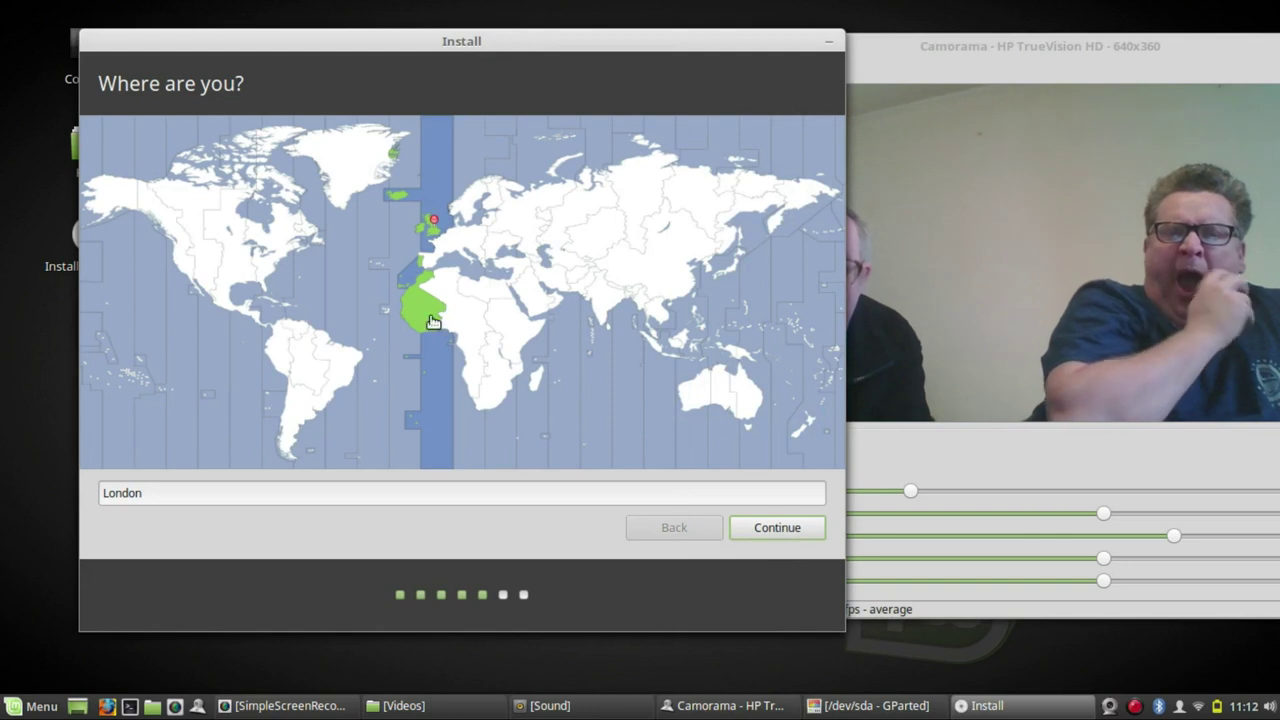
{"action": "left_click", "coordinate": [798, 530]}
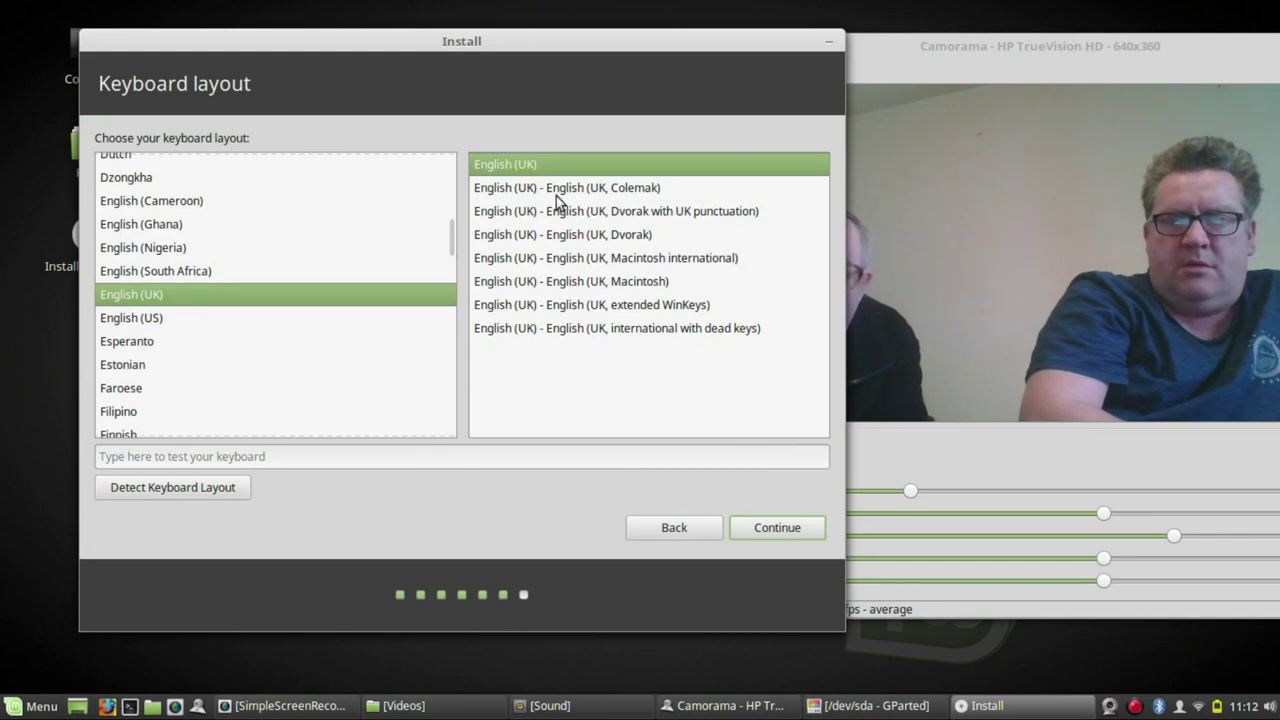
{"action": "left_click", "coordinate": [780, 527]}
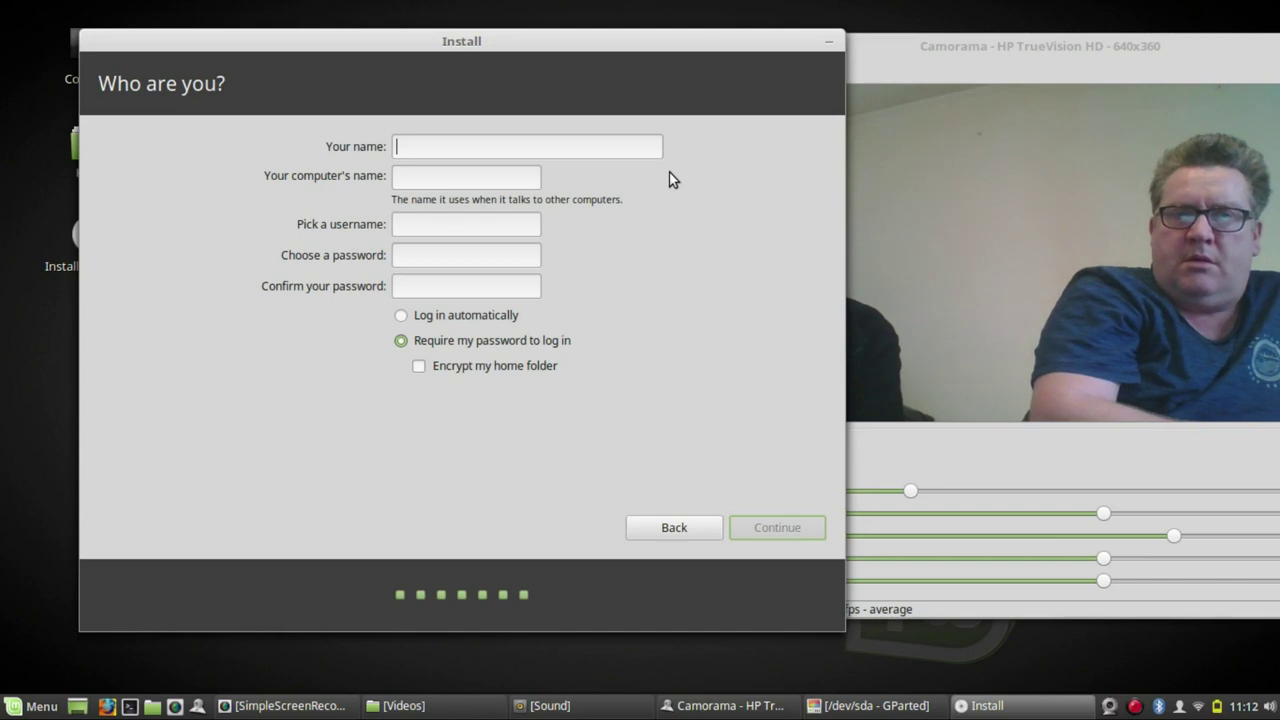
- Enter the user's name, set and confirm the account password, then begin installing
{"action": "type", "text": "m"}
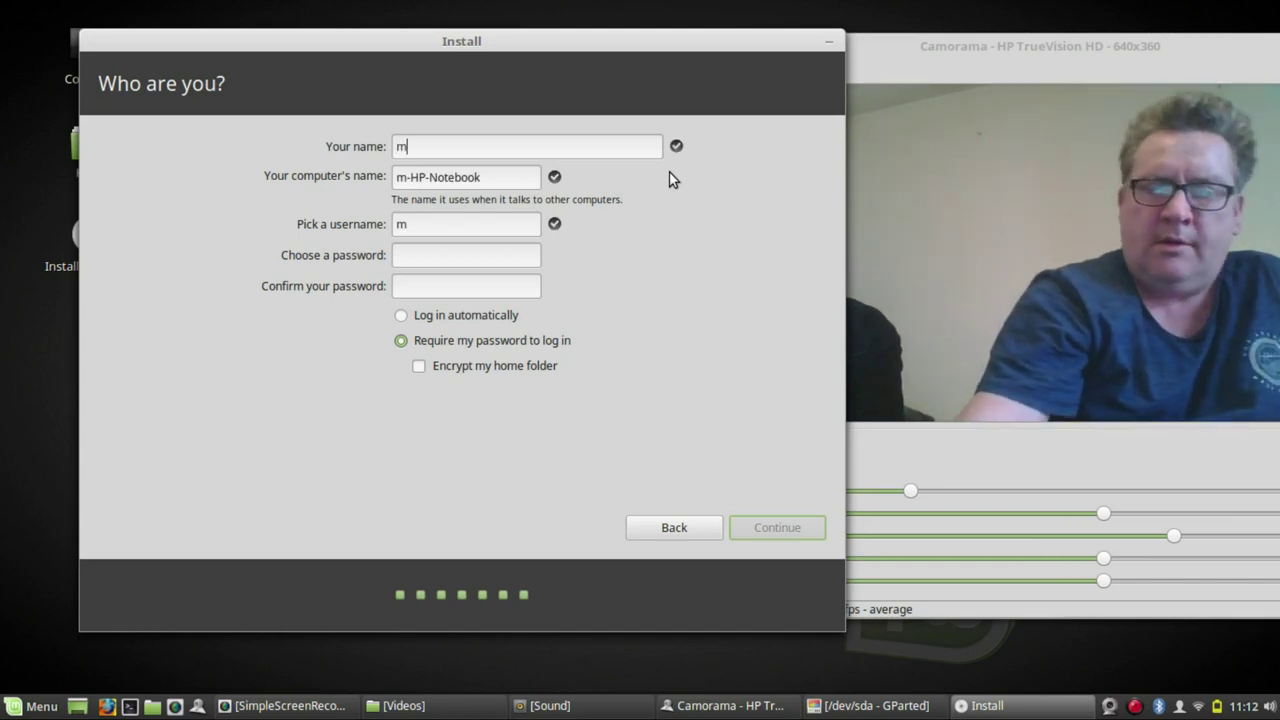
{"action": "type", "text": "ike"}
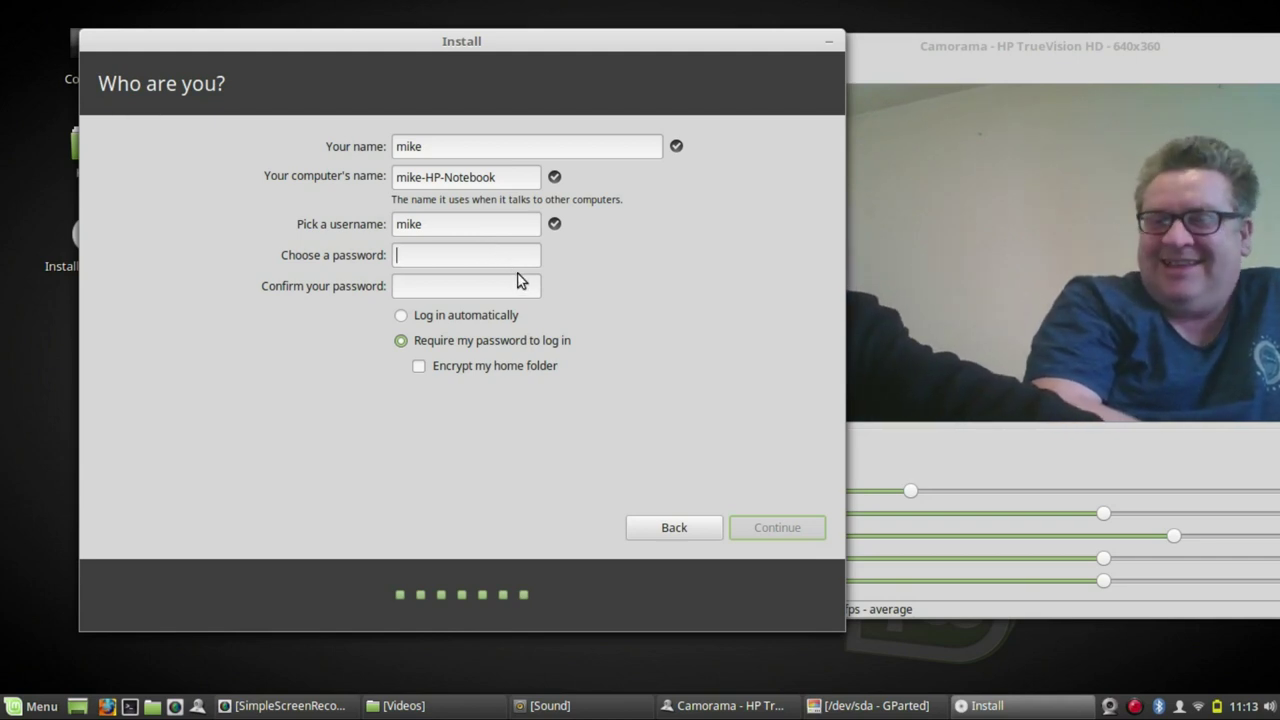
{"action": "type", "text": "•"}
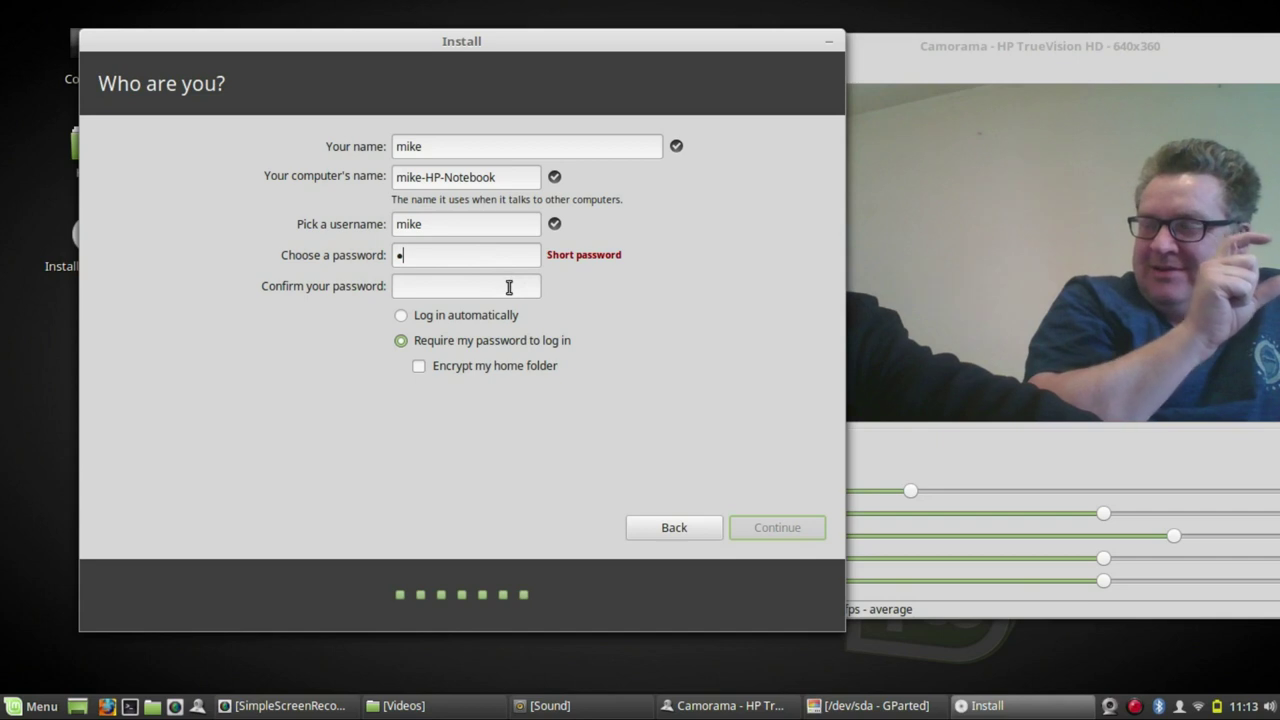
{"action": "left_click", "coordinate": [509, 287]}
{"action": "type", "text": "•"}
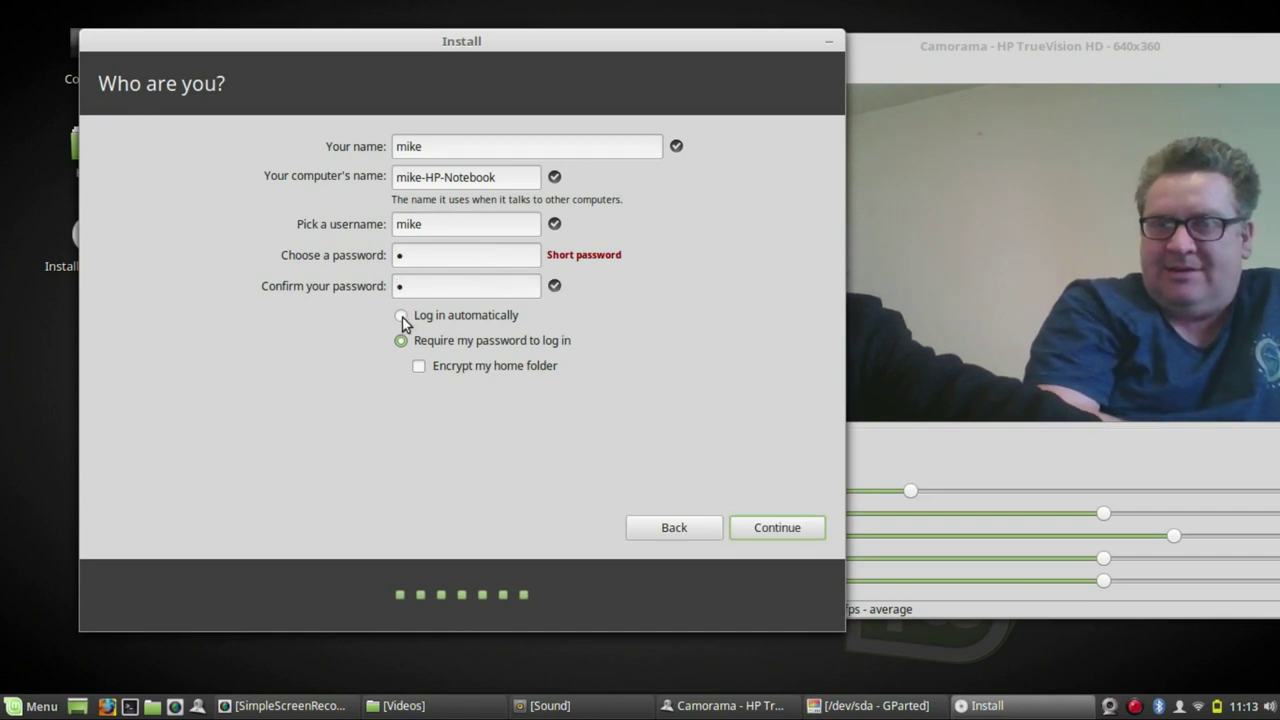
{"action": "left_click", "coordinate": [779, 527]}
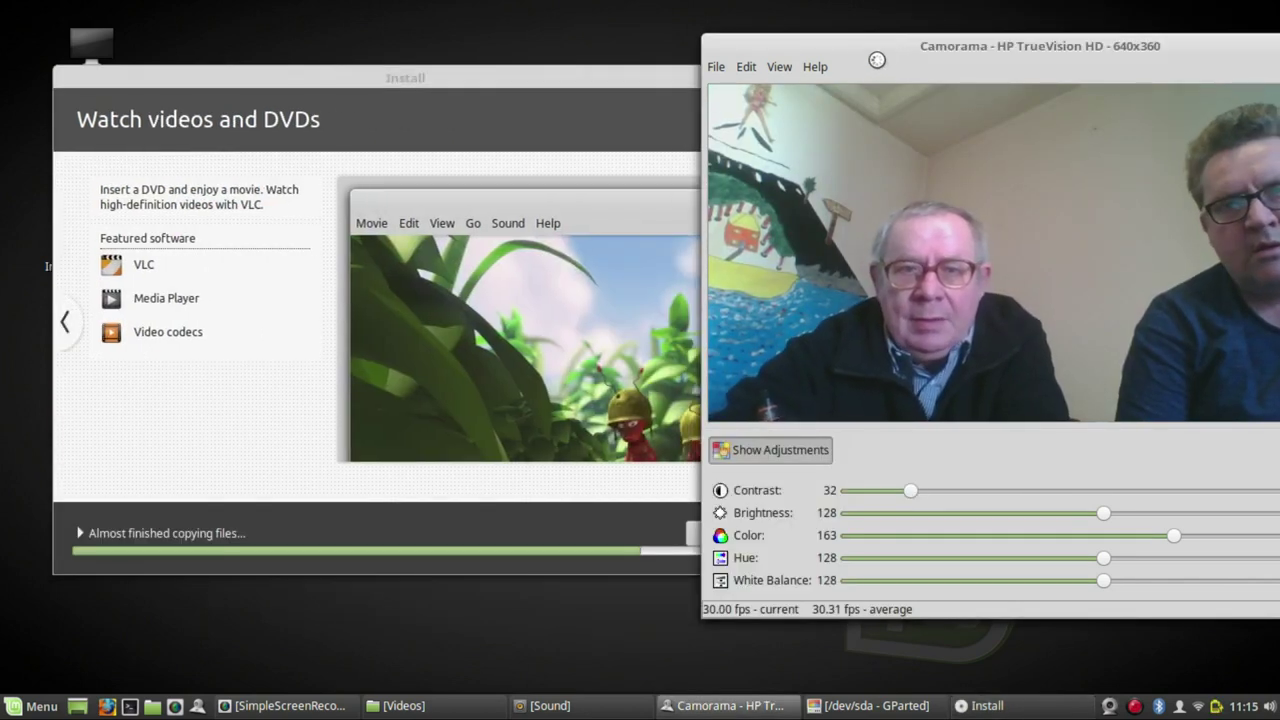
- Bring the installer forward and let the installation finish
{"action": "left_click", "coordinate": [631, 86]}
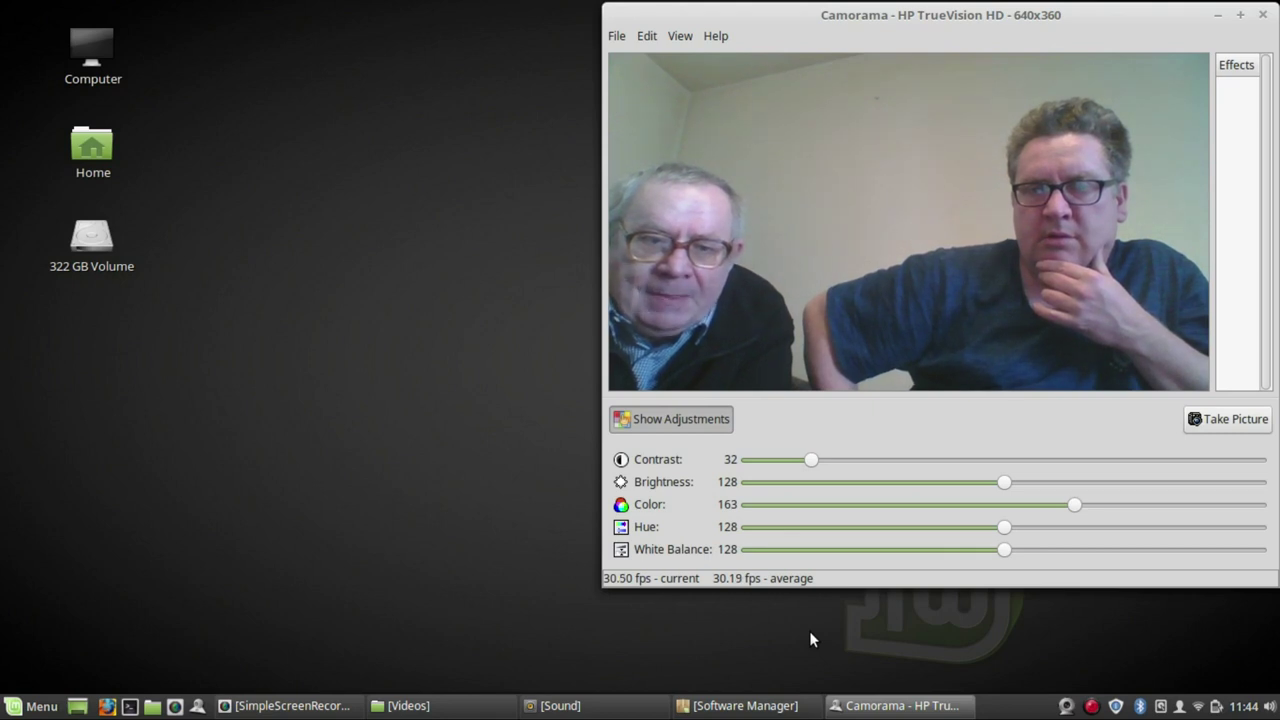
- Hide Camorama's adjustment sliders, restore Software Manager, and bring up GParted's menu-entry options
{"action": "left_click", "coordinate": [673, 418]}
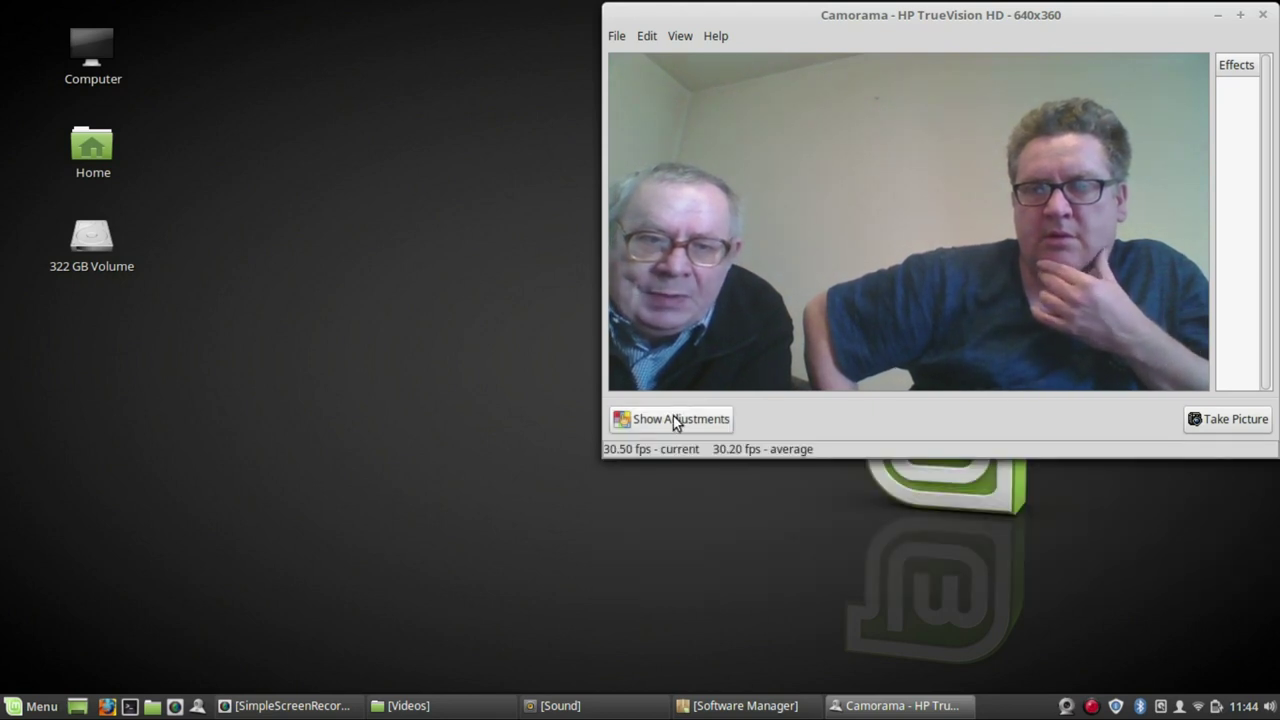
{"action": "left_click_drag", "start_coordinate": [773, 8], "coordinate": [805, 24]}
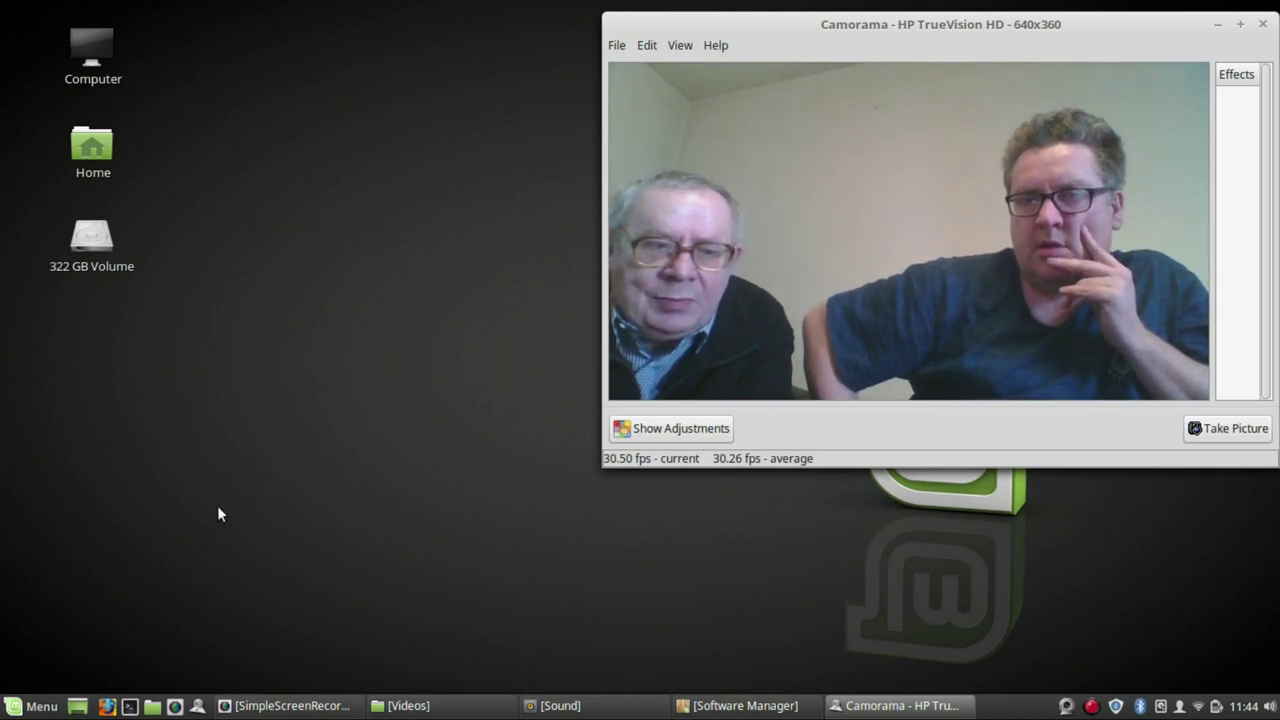
{"action": "left_click", "coordinate": [712, 702]}
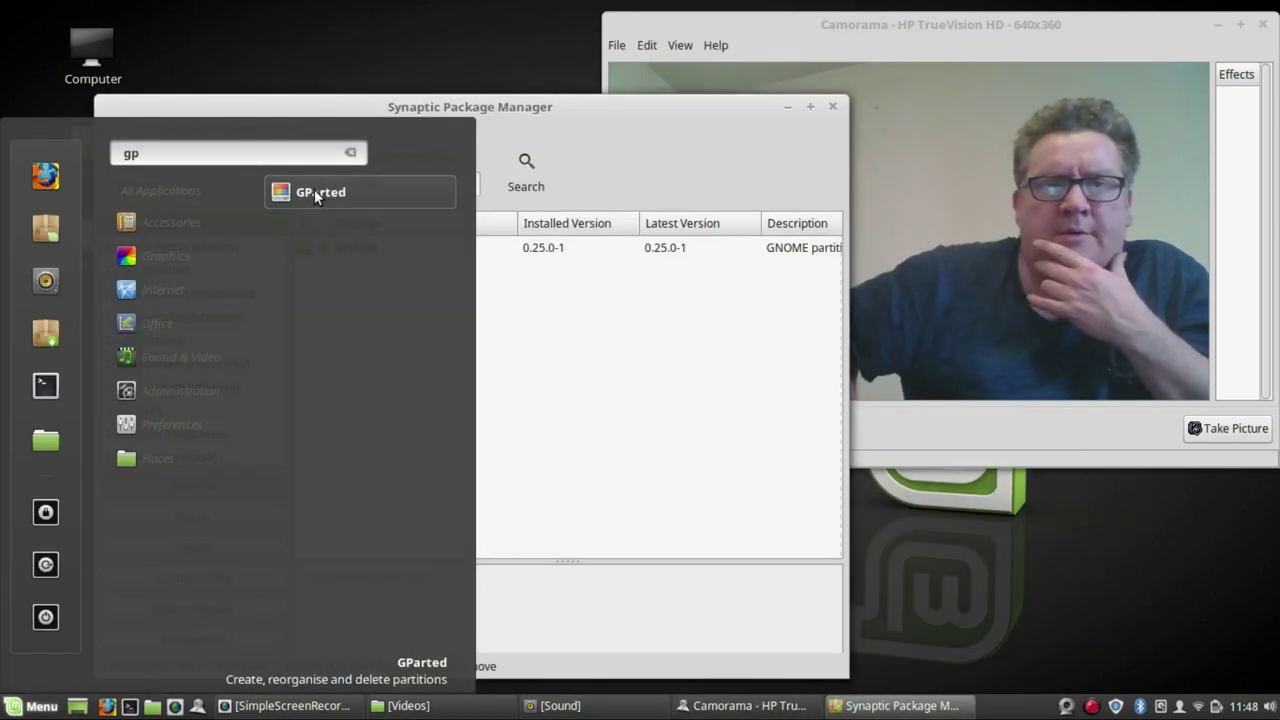
{"action": "right_click", "coordinate": [314, 189]}
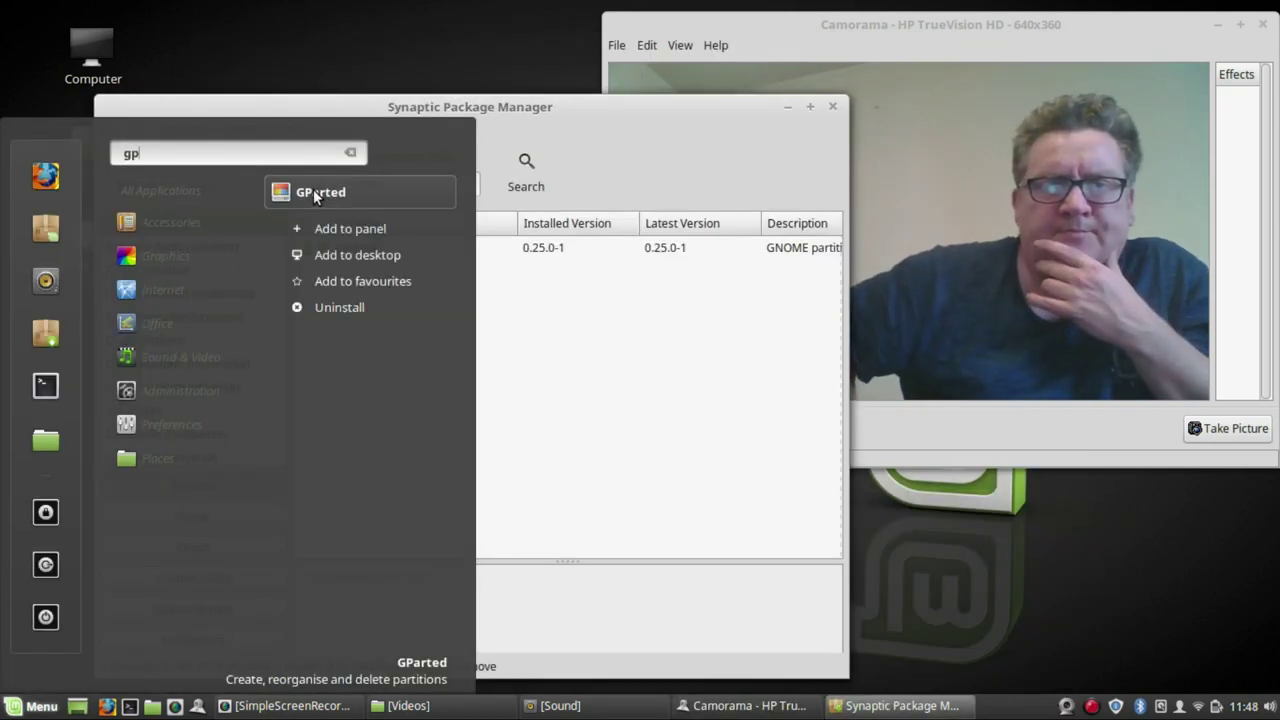
- Pin GParted to the panel and launch it
{"action": "left_click", "coordinate": [348, 229]}
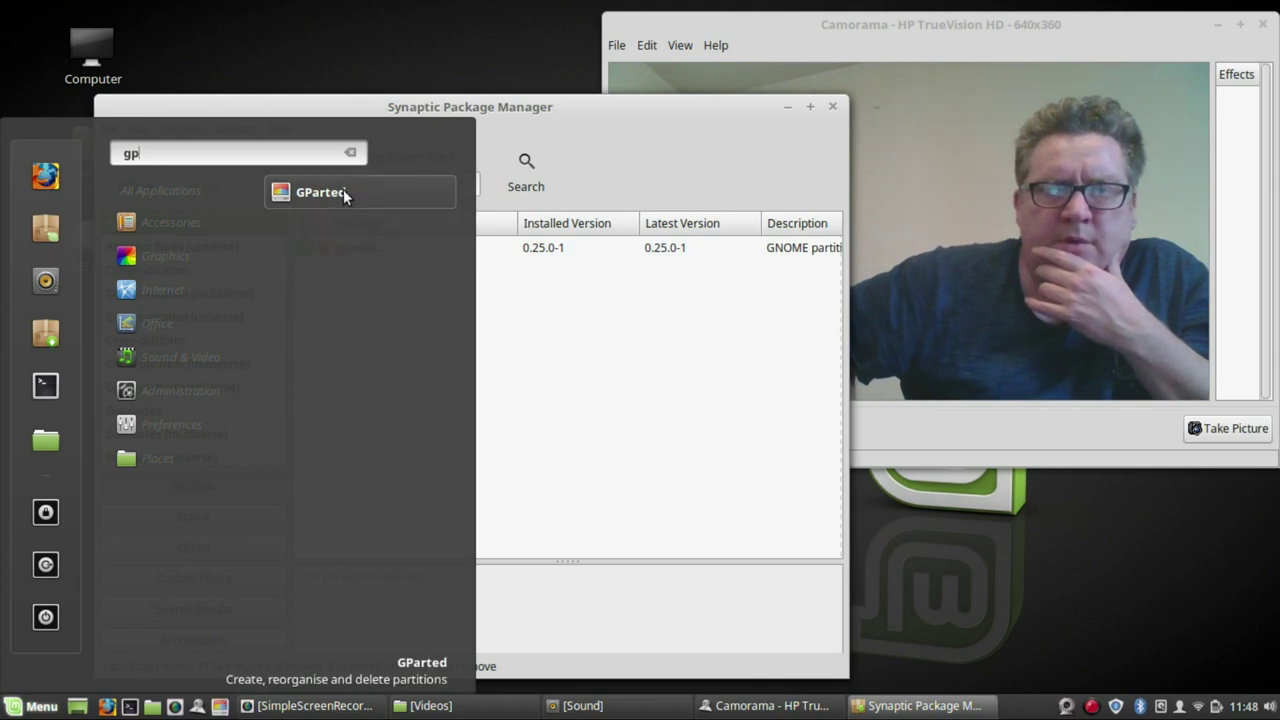
{"action": "left_click", "coordinate": [343, 191]}
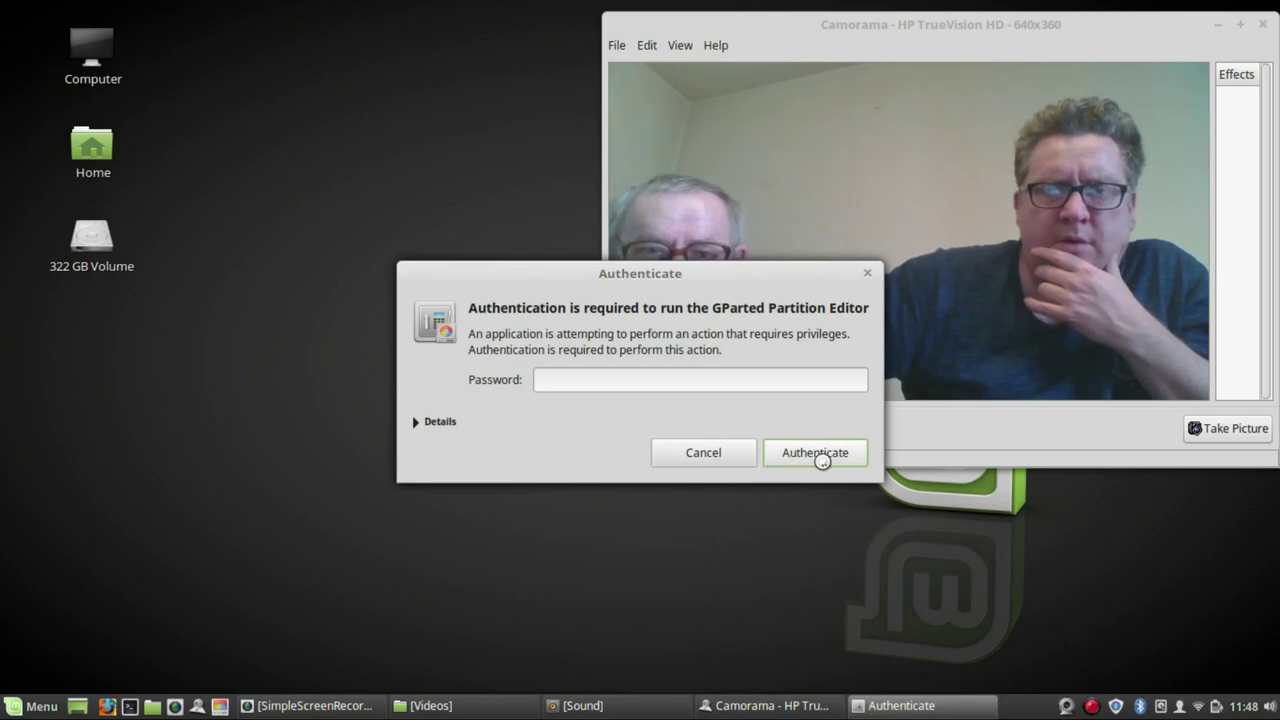
- Authenticate GParted, select /dev/sda8, and enlarge the window to reveal Unused and Flags columns
{"action": "type", "text": "*"}
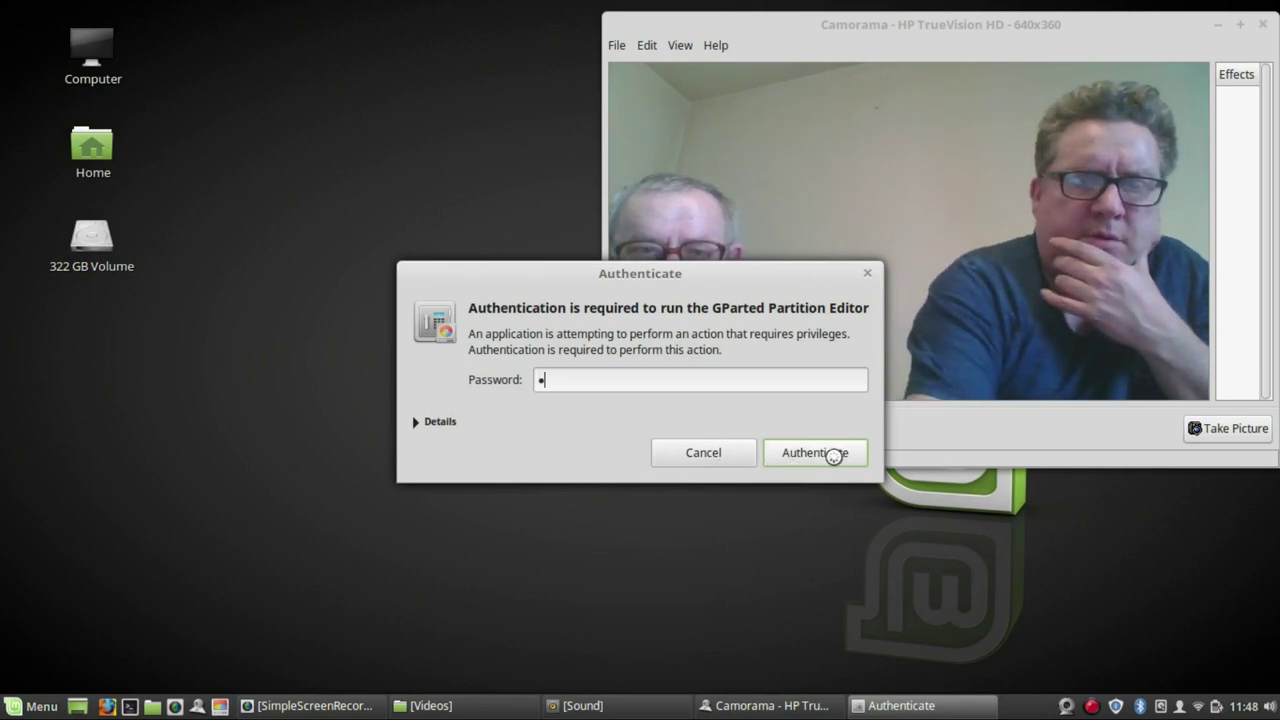
{"action": "left_click", "coordinate": [833, 452]}
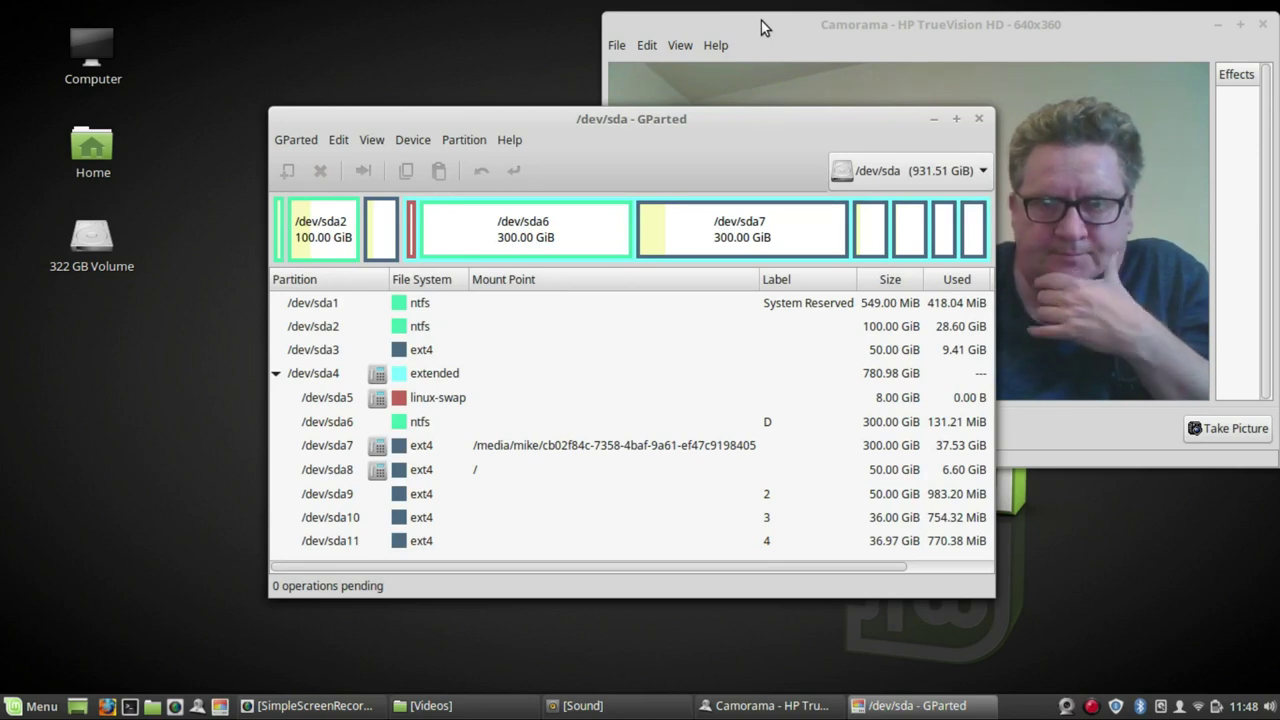
{"action": "left_click_drag", "start_coordinate": [546, 115], "coordinate": [408, 46]}
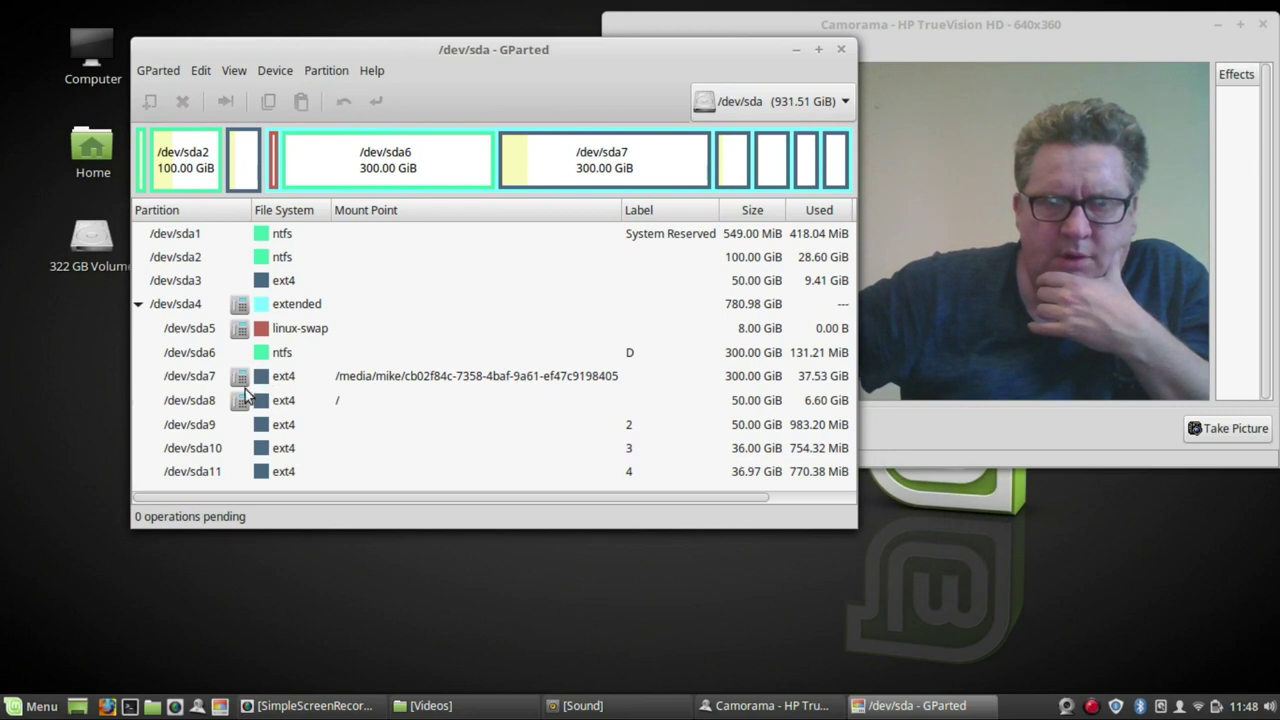
{"action": "left_click", "coordinate": [284, 402]}
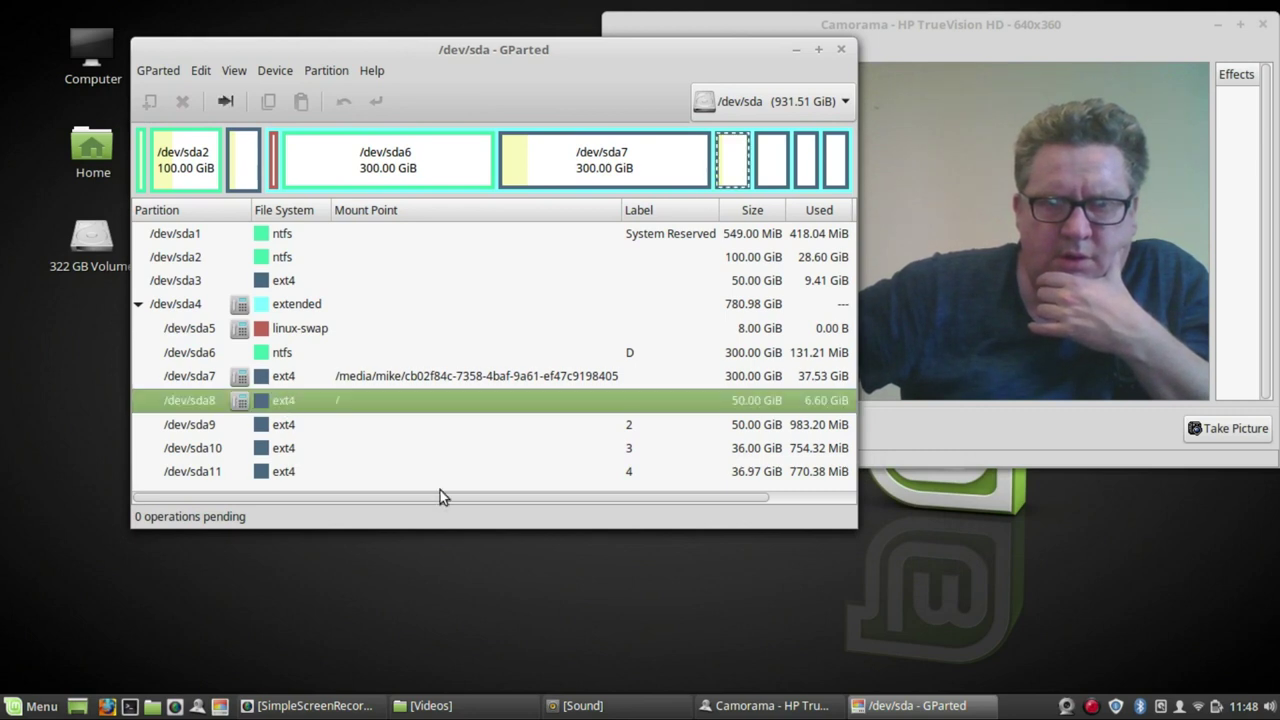
{"action": "left_click_drag", "start_coordinate": [847, 518], "coordinate": [1010, 595]}
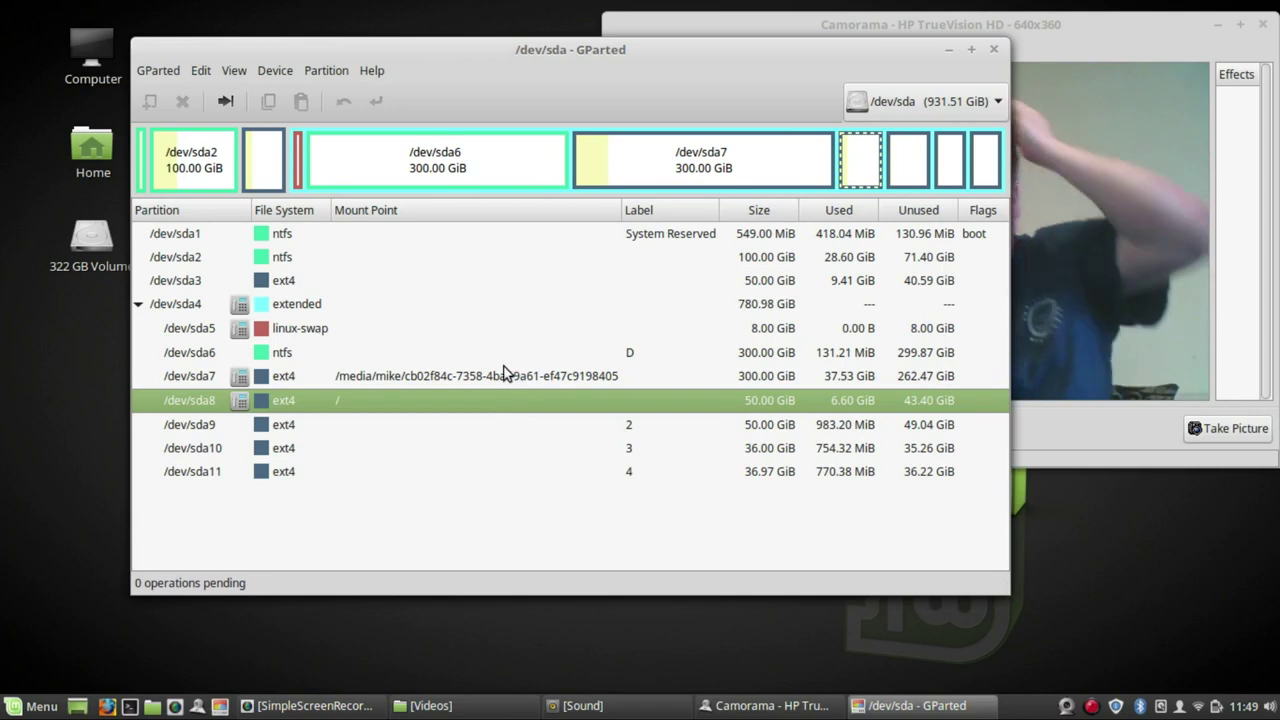
- Unmount the /dev/sda7 partition from its context menu, then minimize GParted to reveal Camorama
{"action": "left_click", "coordinate": [419, 375]}
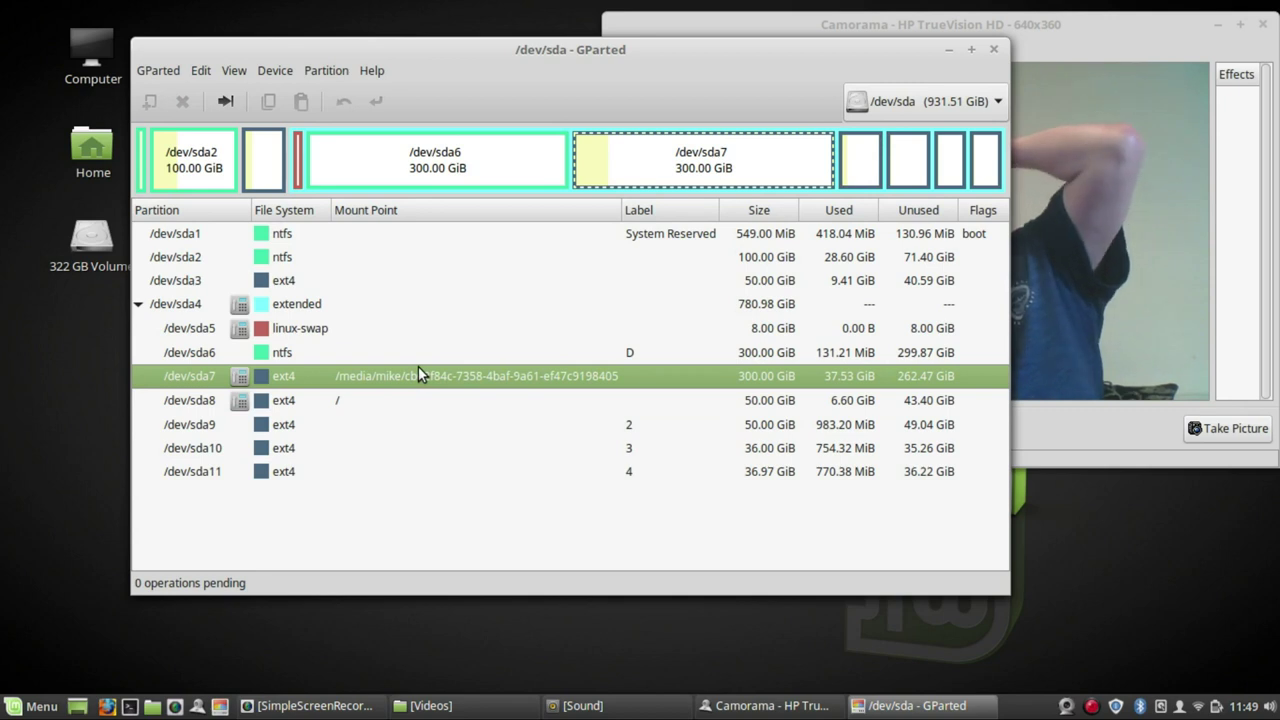
{"action": "right_click", "coordinate": [418, 372]}
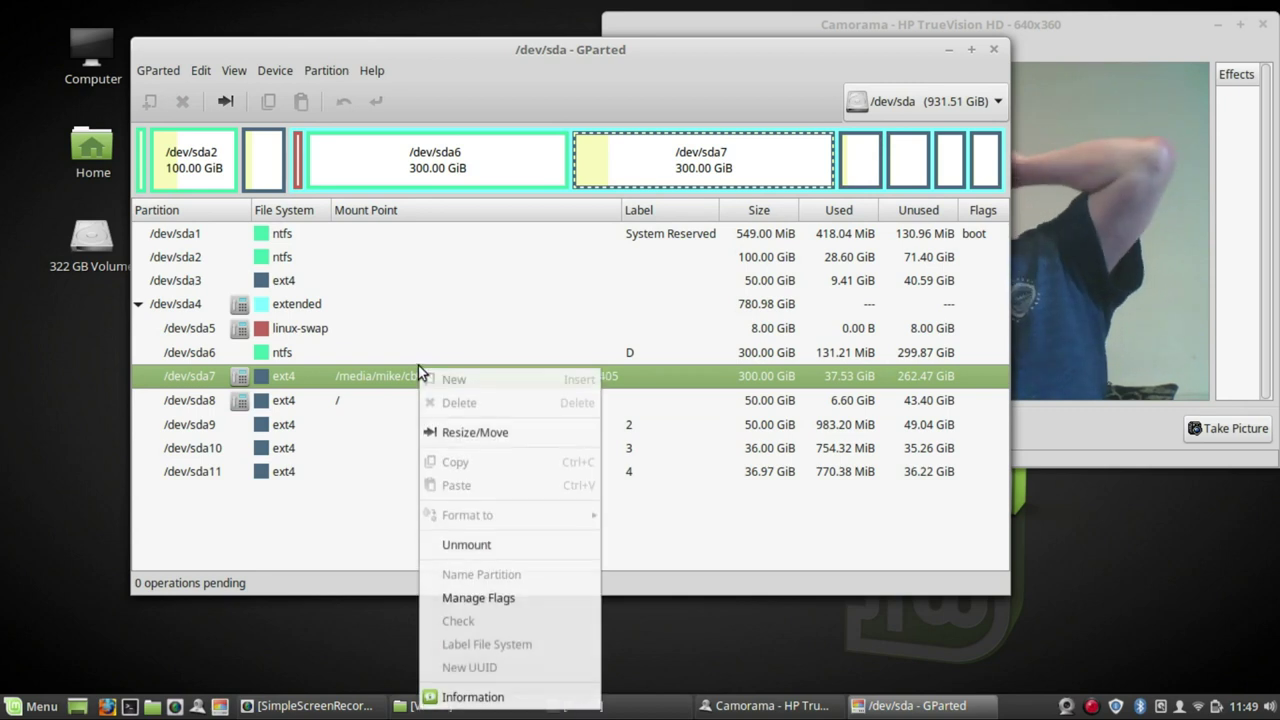
{"action": "left_click", "coordinate": [483, 546]}
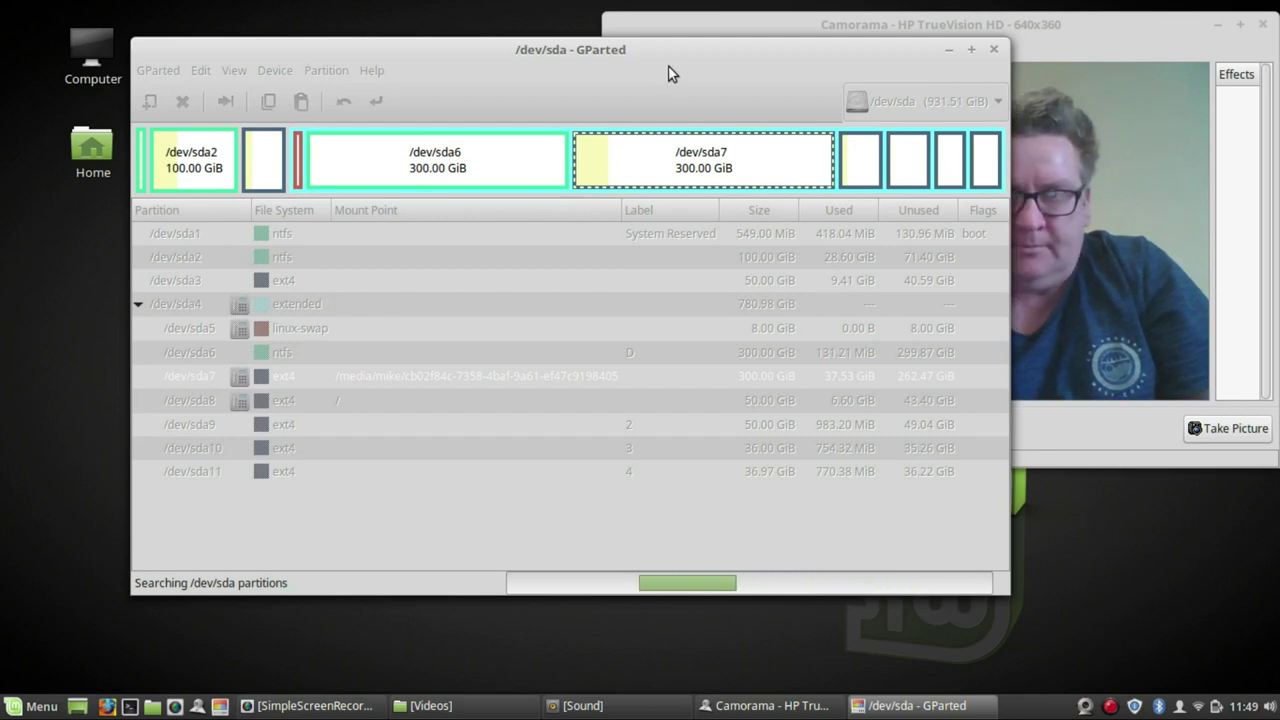
{"action": "left_click", "coordinate": [950, 50]}
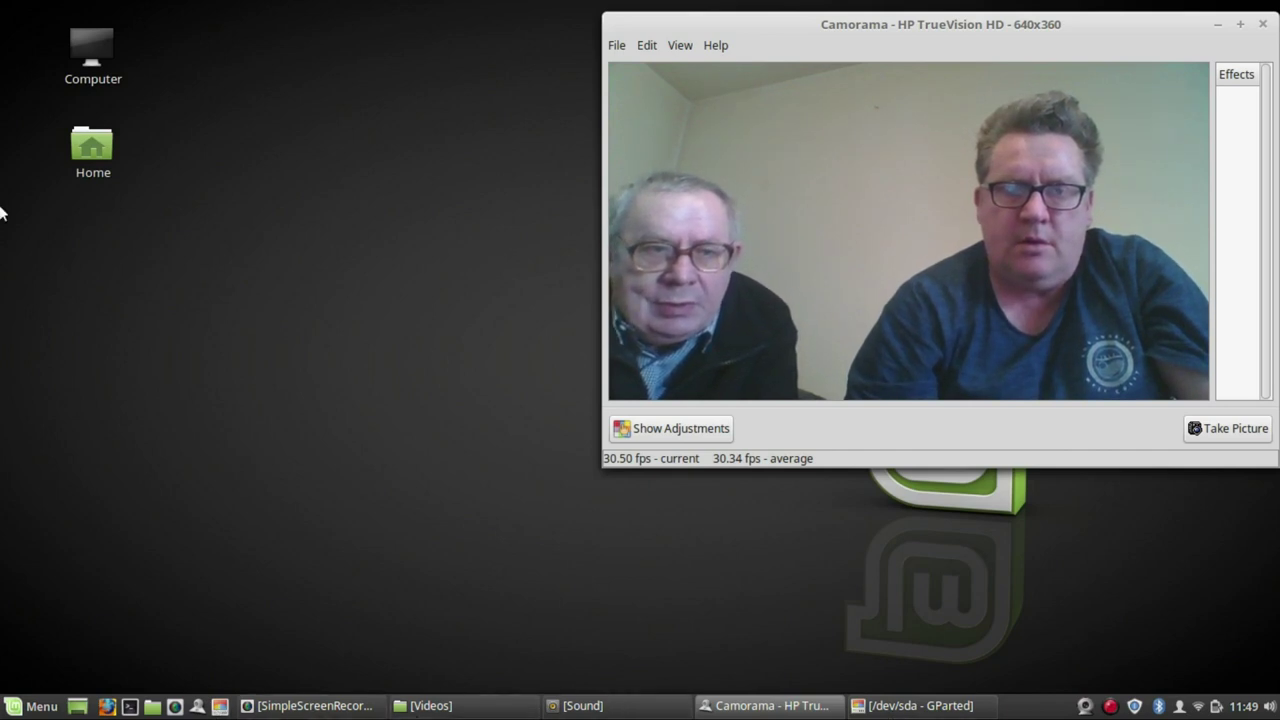
- Launch Software Manager from the Menu, search for 'open' and open the Openshot details page
{"action": "left_click", "coordinate": [38, 708]}
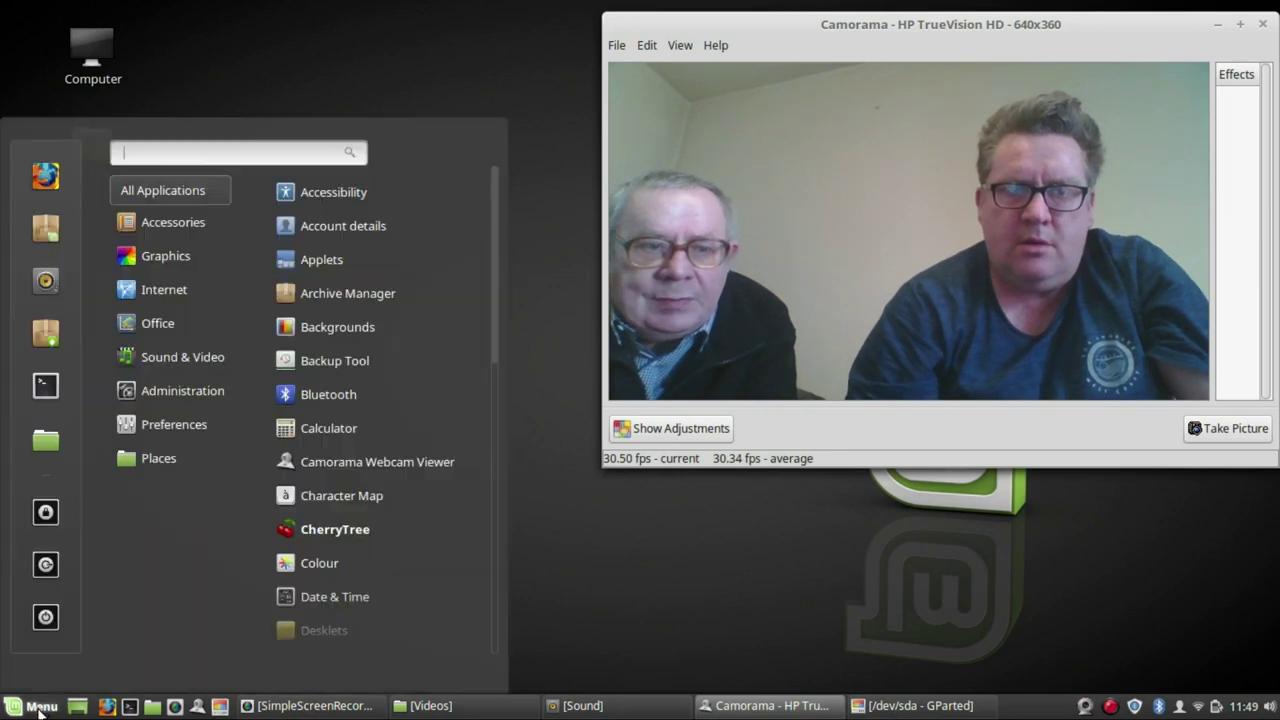
{"action": "left_click", "coordinate": [45, 231]}
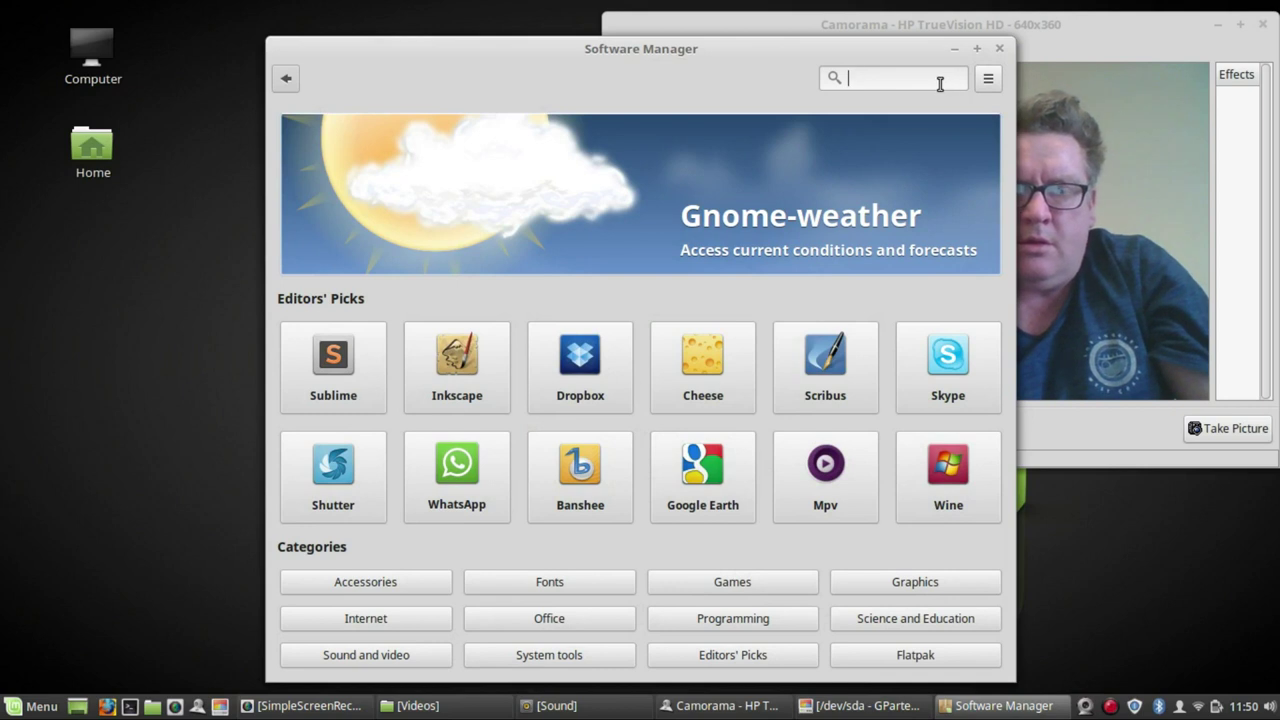
{"action": "type", "text": "ope"}
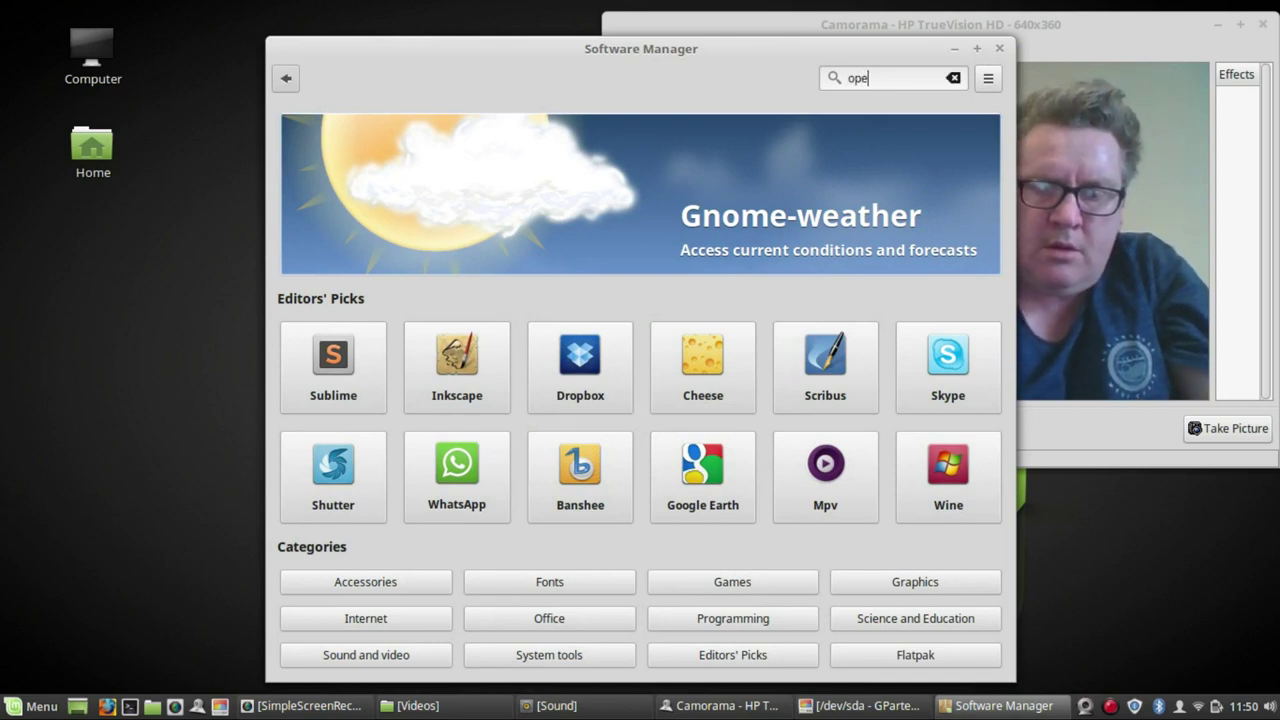
{"action": "type", "text": "n"}
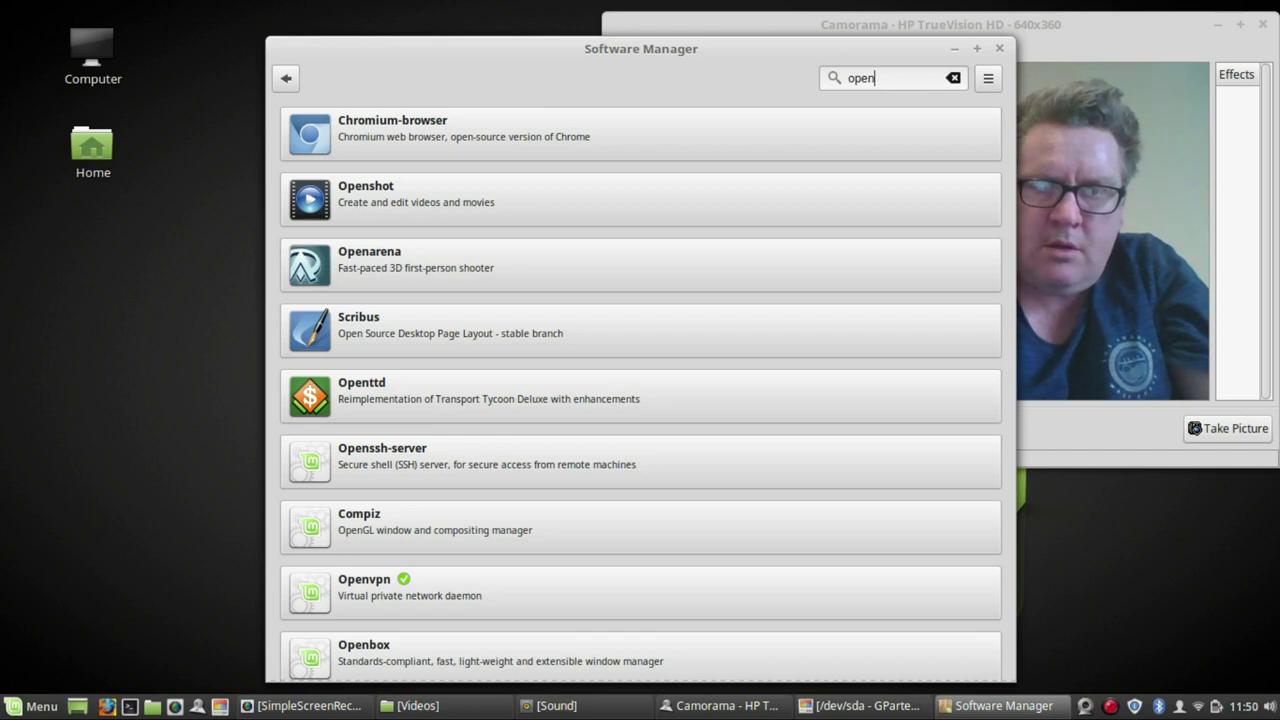
{"action": "left_click", "coordinate": [367, 199]}
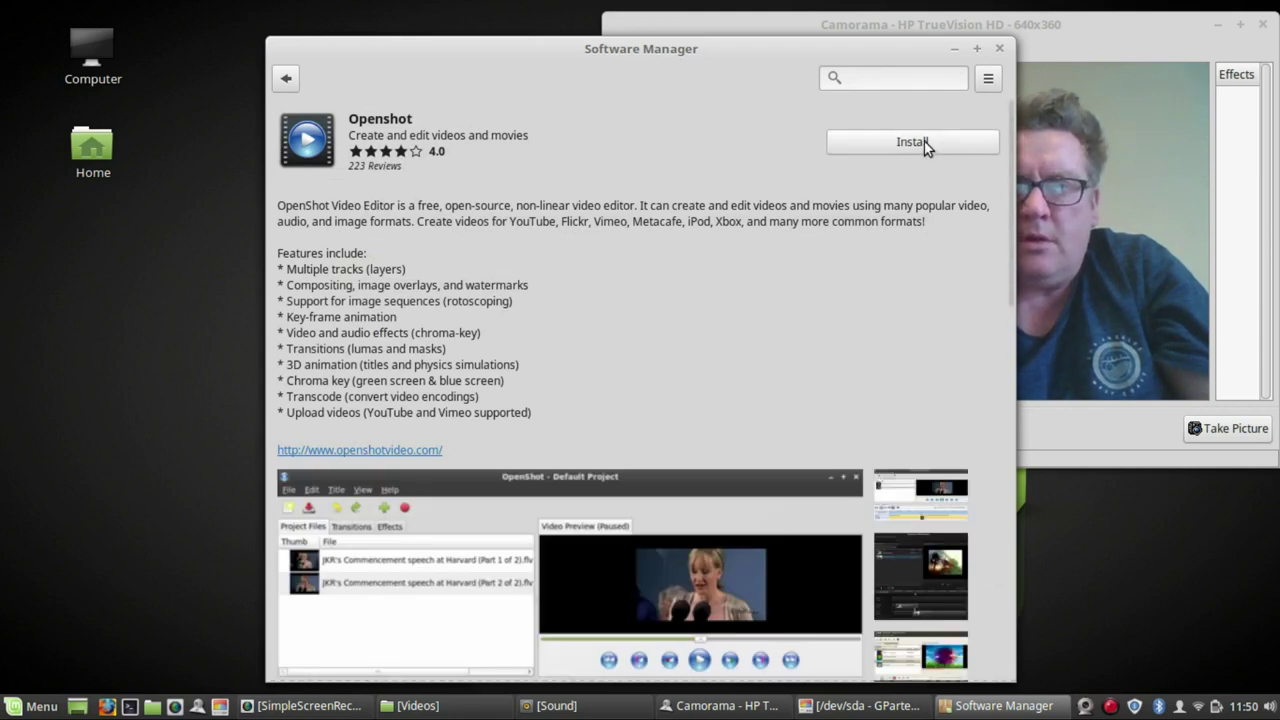
- Install Openshot with its additional packages, authenticating with the account password, then return to Software Manager
{"action": "left_click", "coordinate": [924, 141]}
{"action": "left_click_drag", "start_coordinate": [779, 56], "coordinate": [551, 45]}
{"action": "left_click", "coordinate": [1073, 29]}
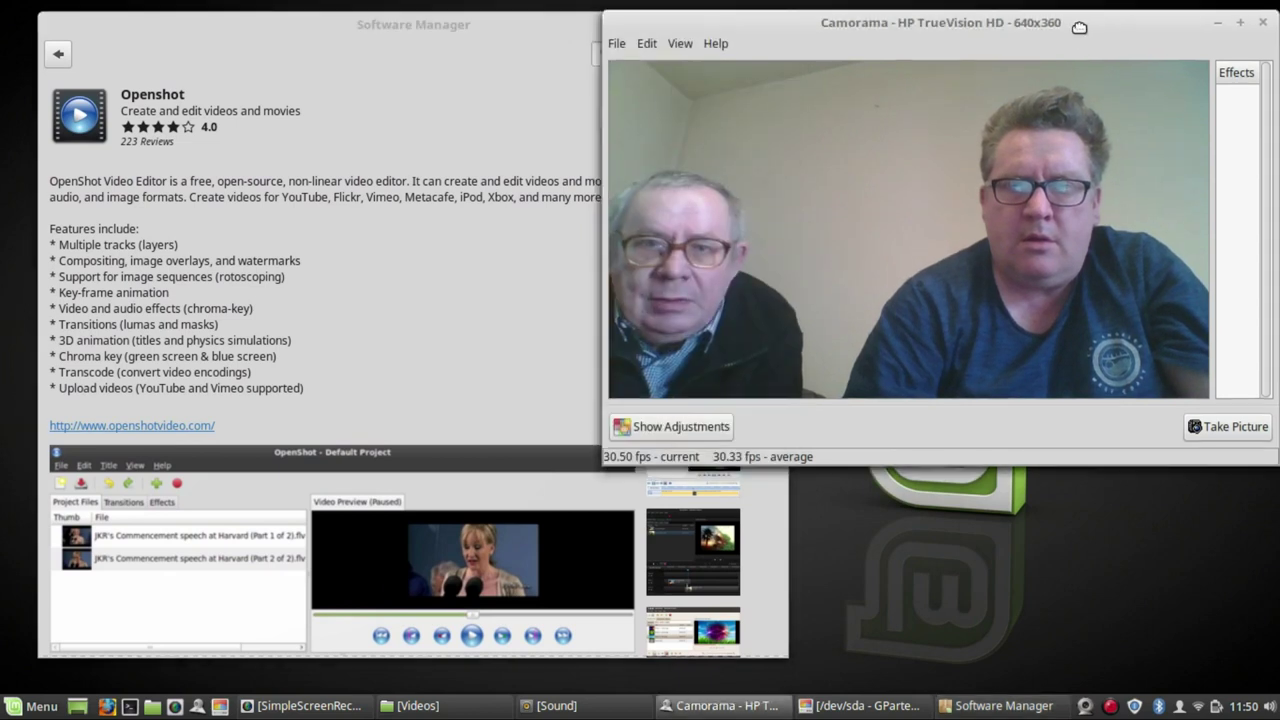
{"action": "left_click", "coordinate": [540, 450]}
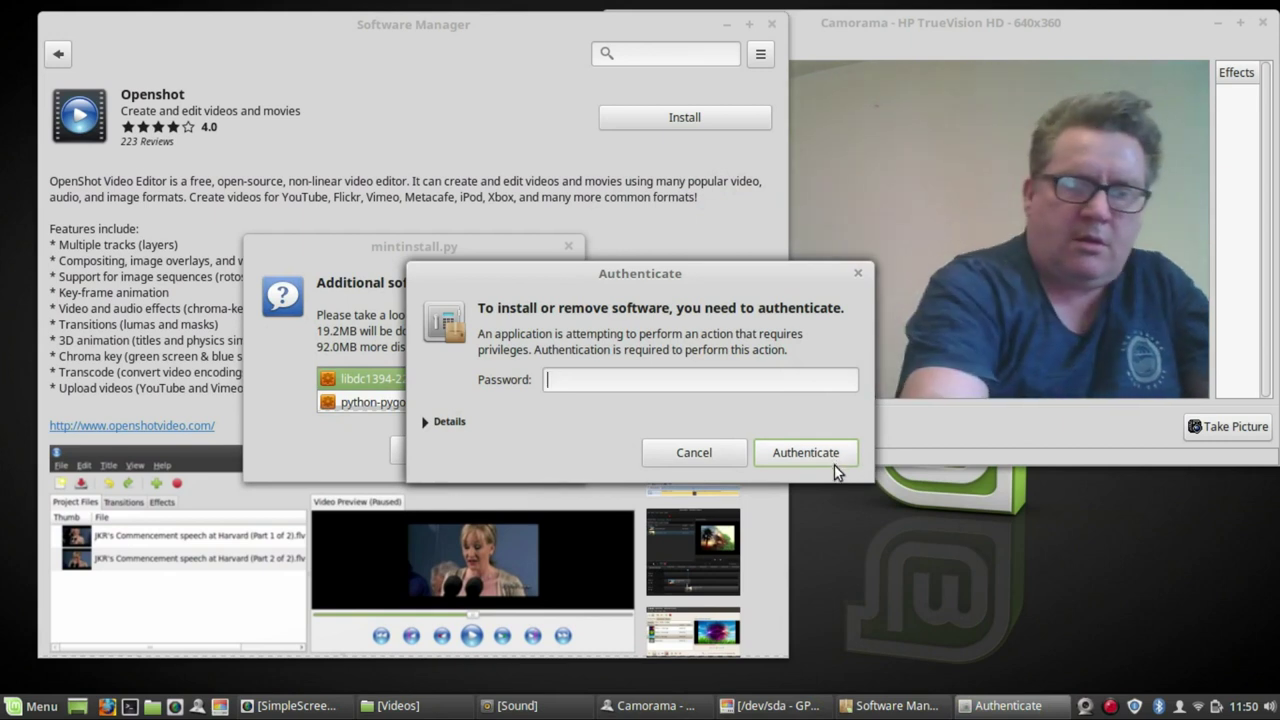
{"action": "type", "text": "a"}
{"action": "left_click", "coordinate": [818, 453]}
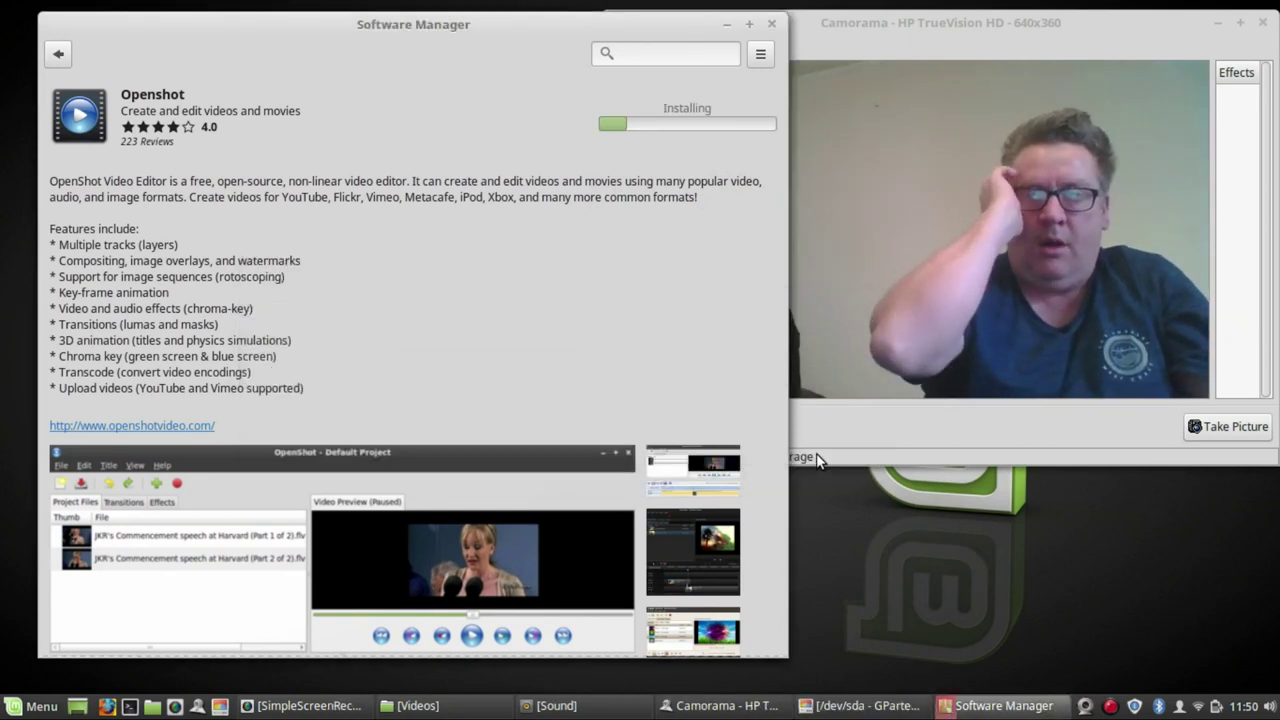
{"action": "left_click", "coordinate": [1143, 36]}
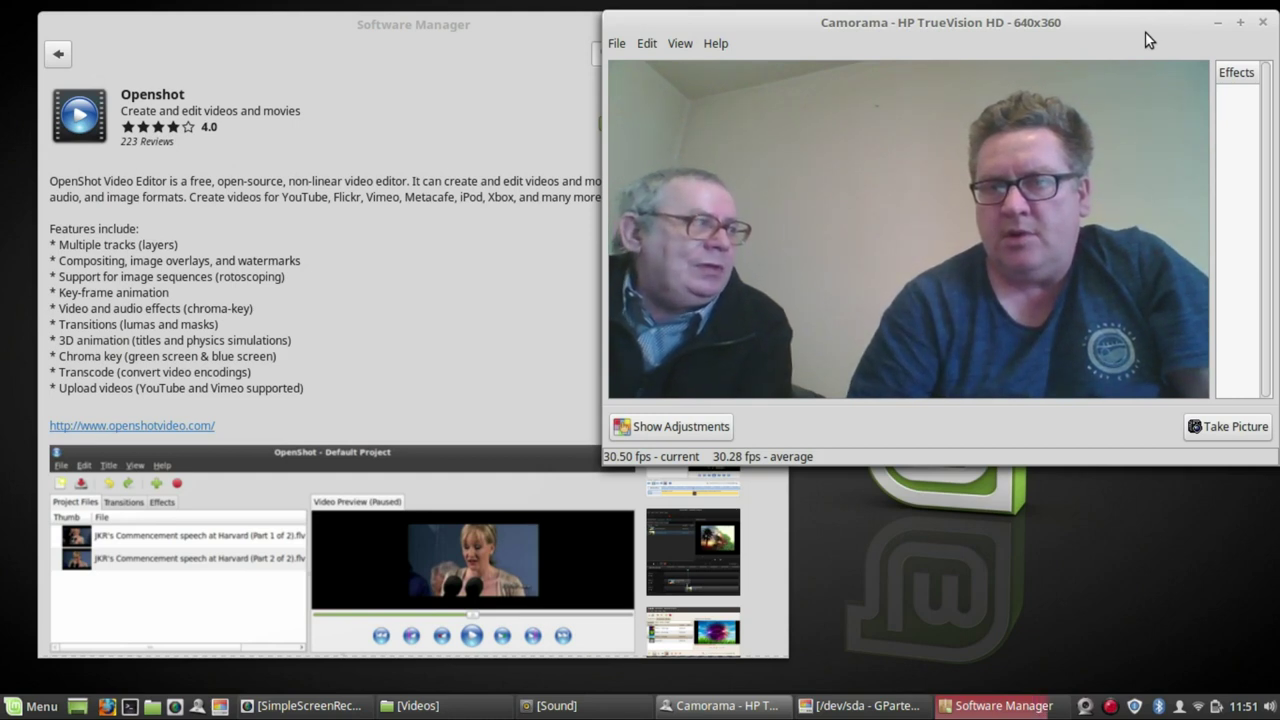
{"action": "left_click", "coordinate": [340, 84]}
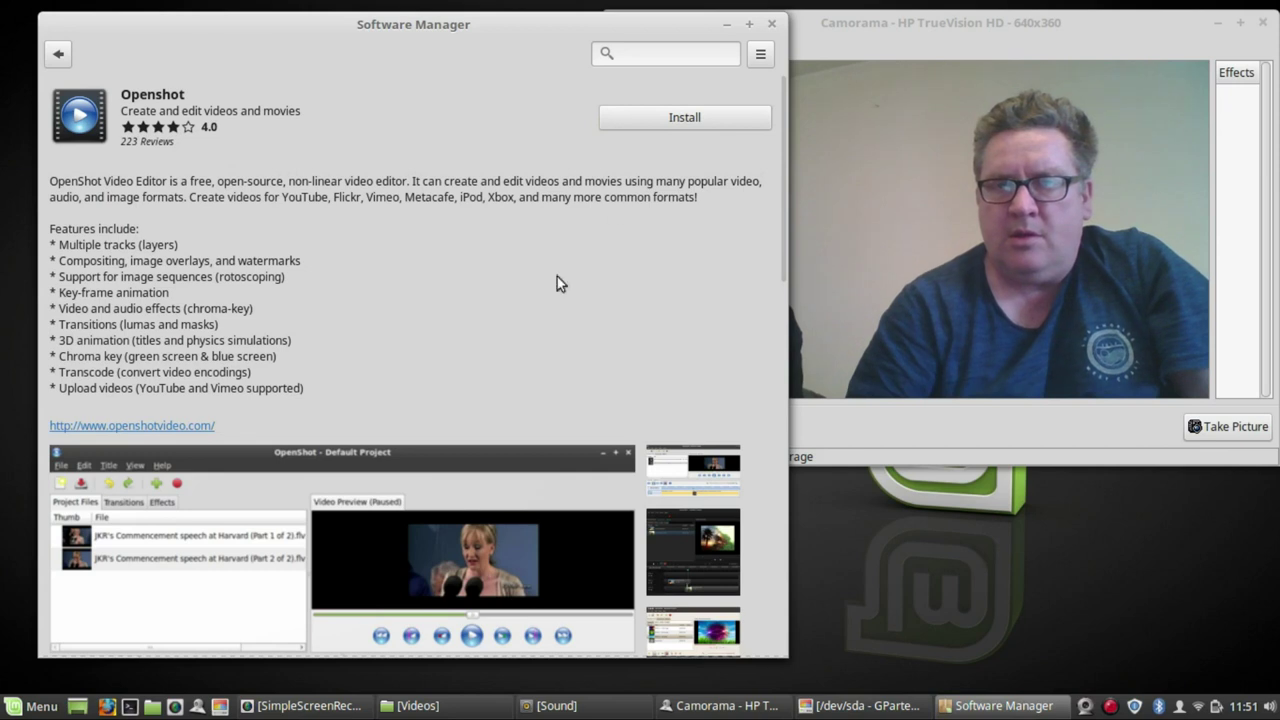
- Add an OpenShot Video Editor launcher to the panel from Menu > Sound & Video
{"action": "left_click", "coordinate": [42, 706]}
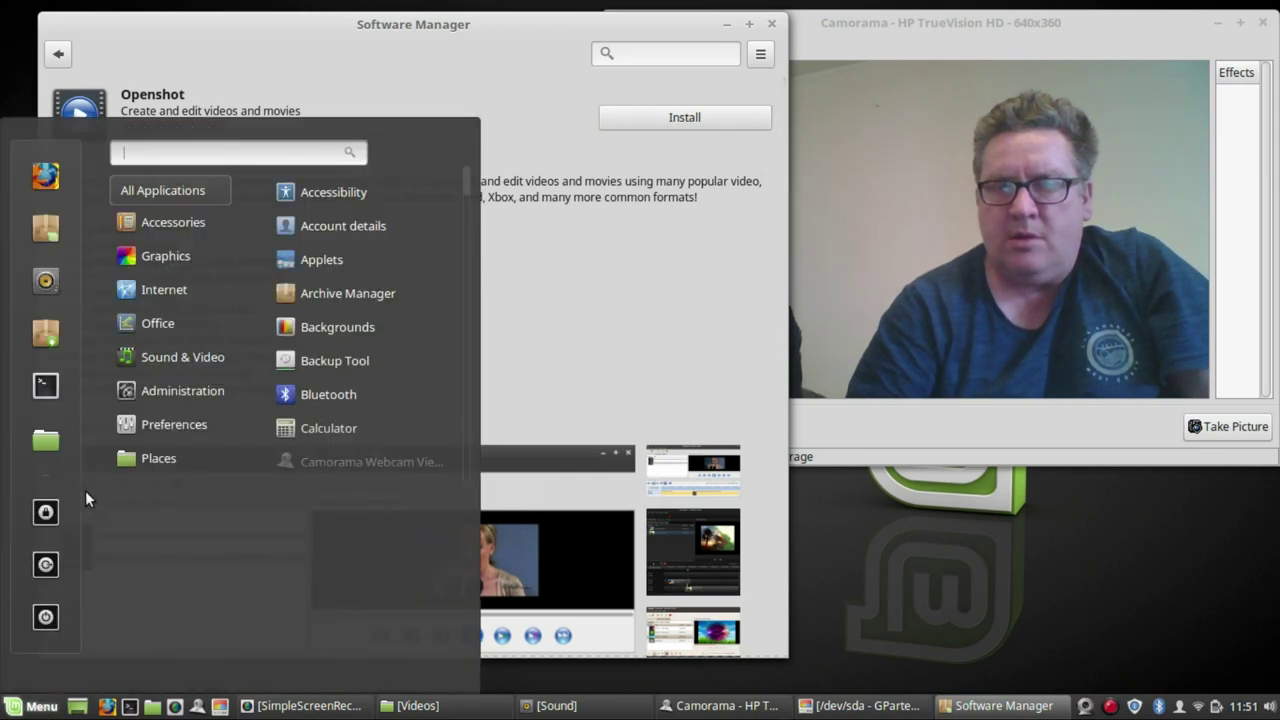
{"action": "mouse_move", "coordinate": [212, 357]}
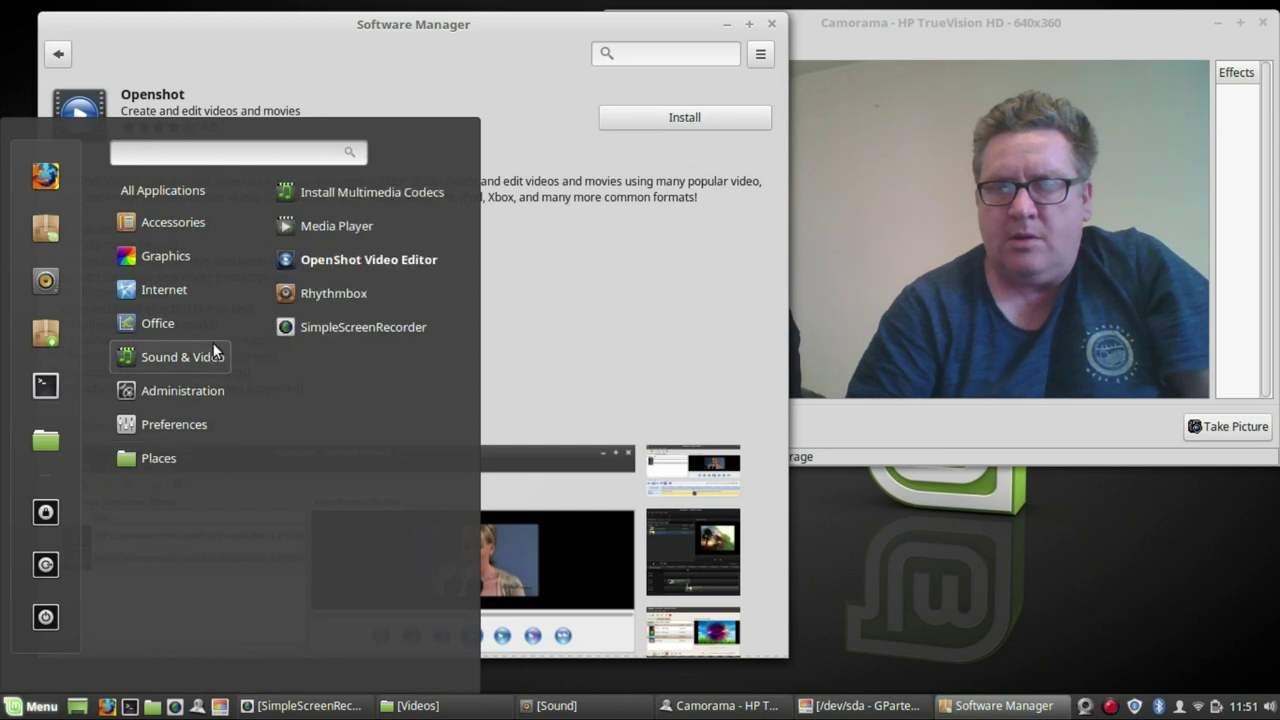
{"action": "right_click", "coordinate": [368, 259]}
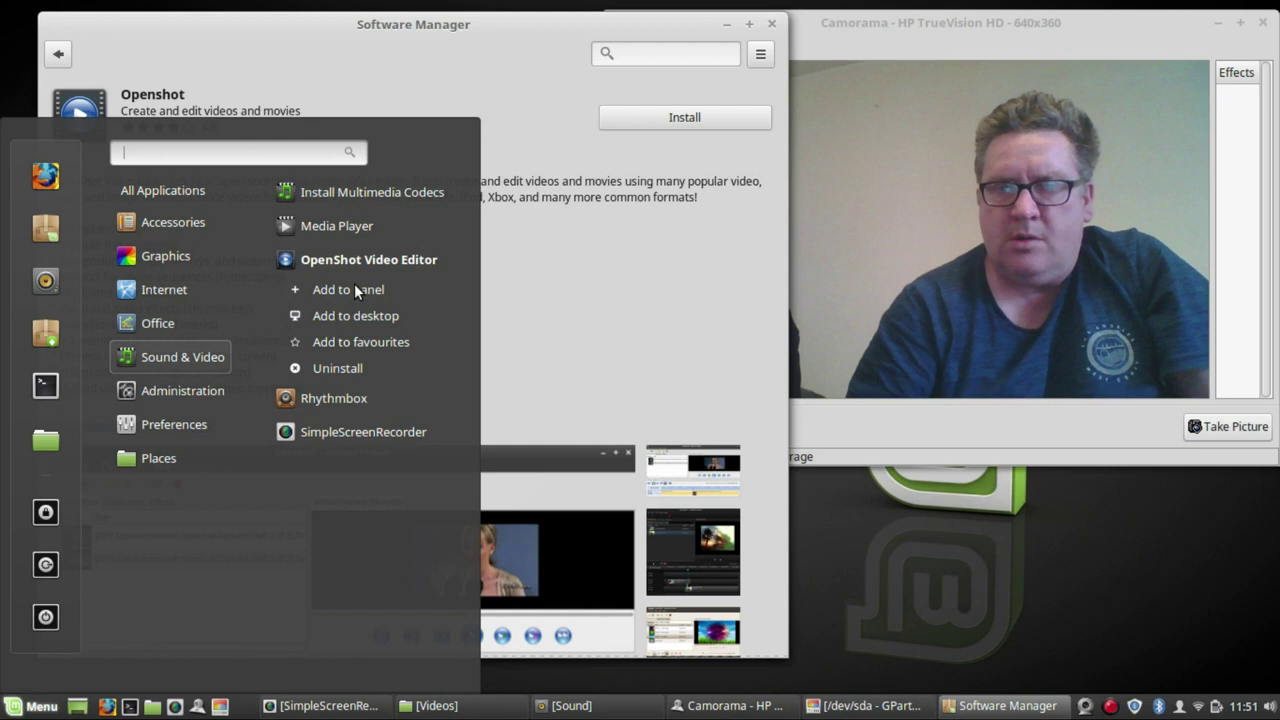
{"action": "left_click", "coordinate": [356, 289]}
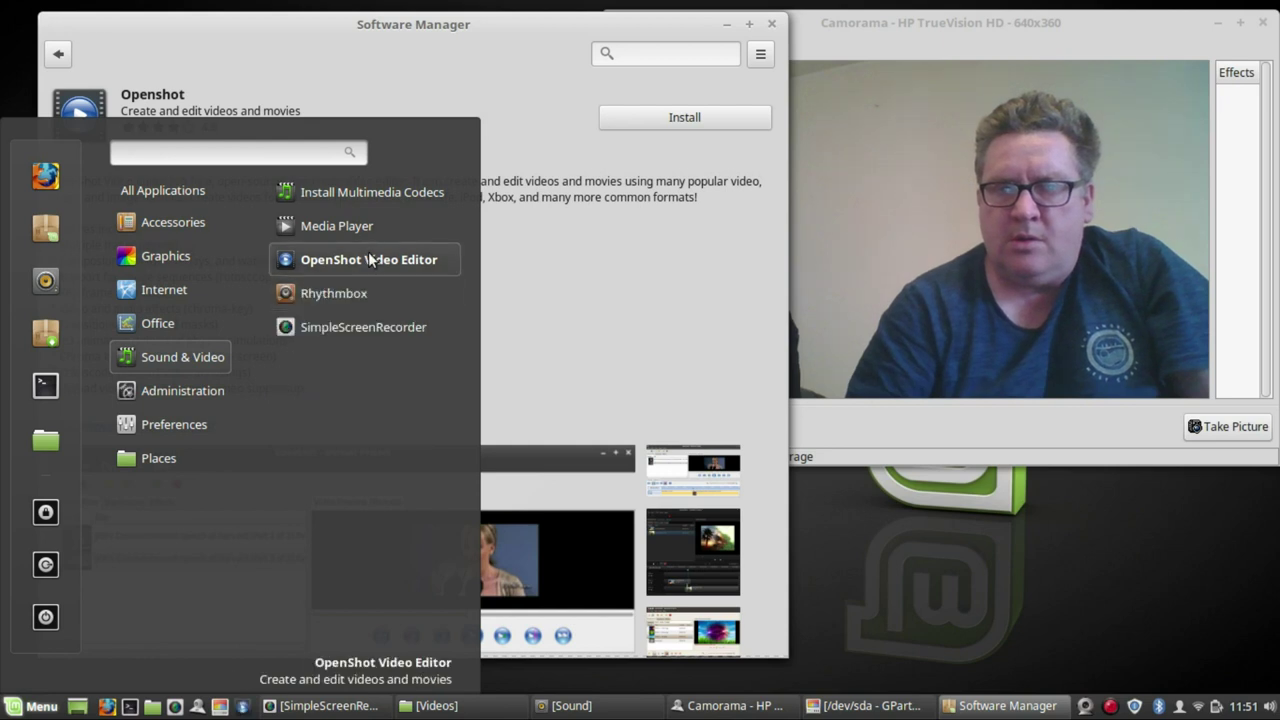
- Launch OpenShot, copy 'frei0r-' from the missing-effects error and dismiss the error
{"action": "left_click", "coordinate": [369, 260]}
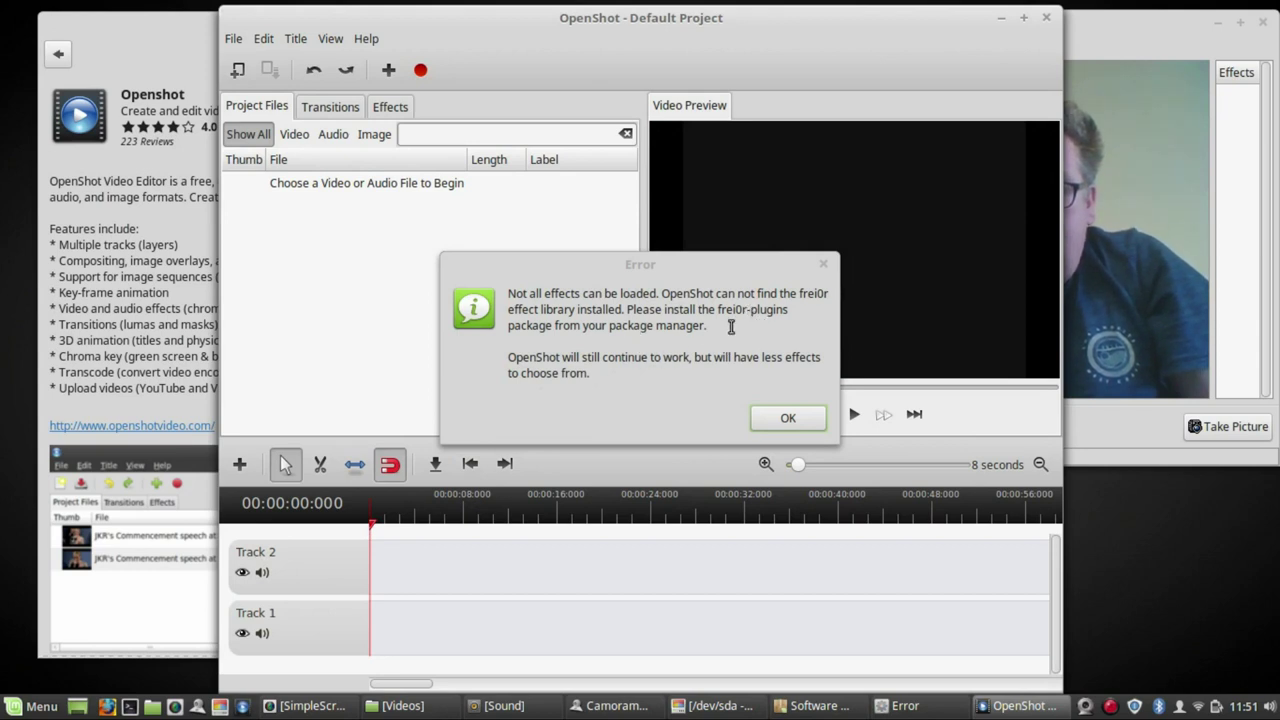
{"action": "left_click_drag", "start_coordinate": [745, 310], "coordinate": [728, 310]}
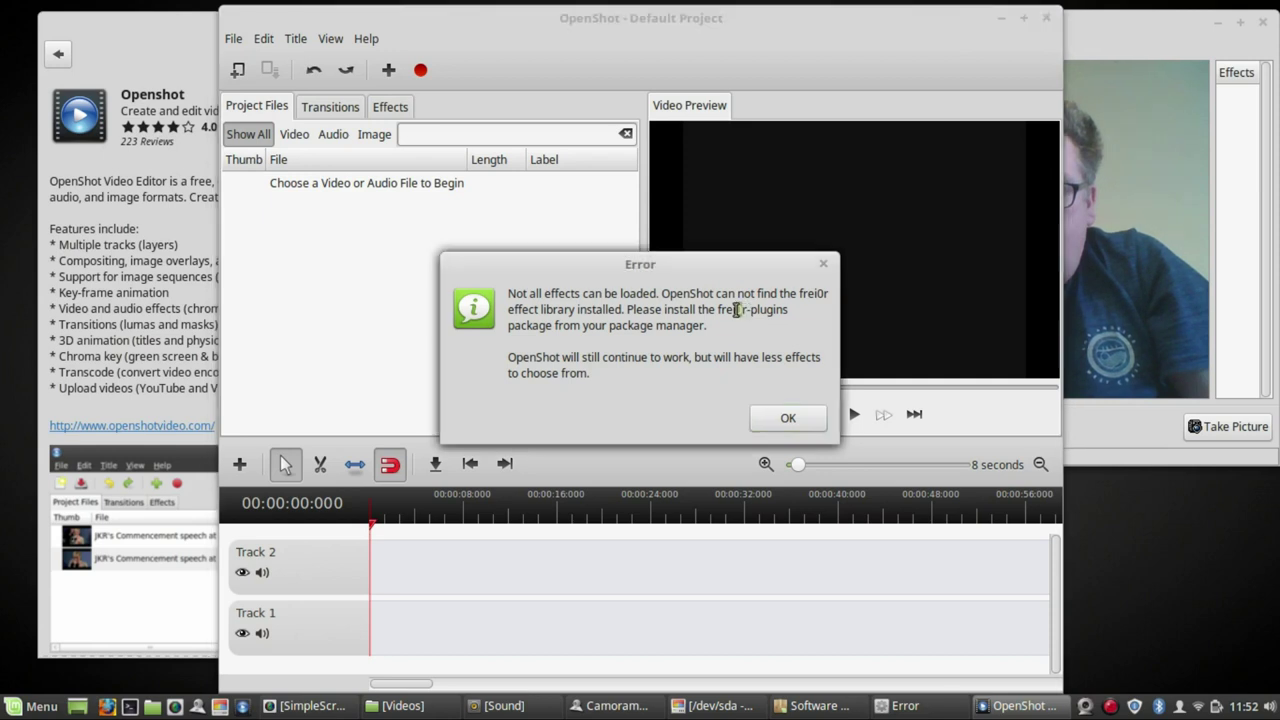
{"action": "left_click", "coordinate": [722, 311]}
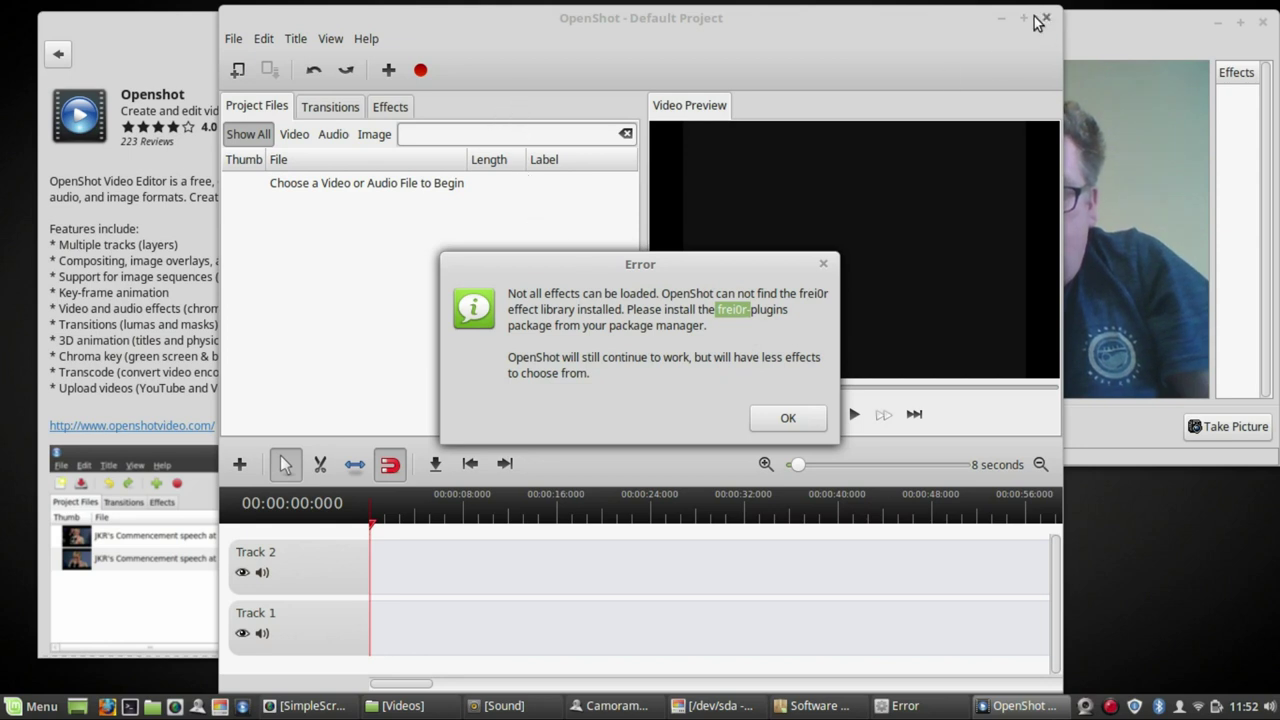
{"action": "right_click", "coordinate": [737, 309]}
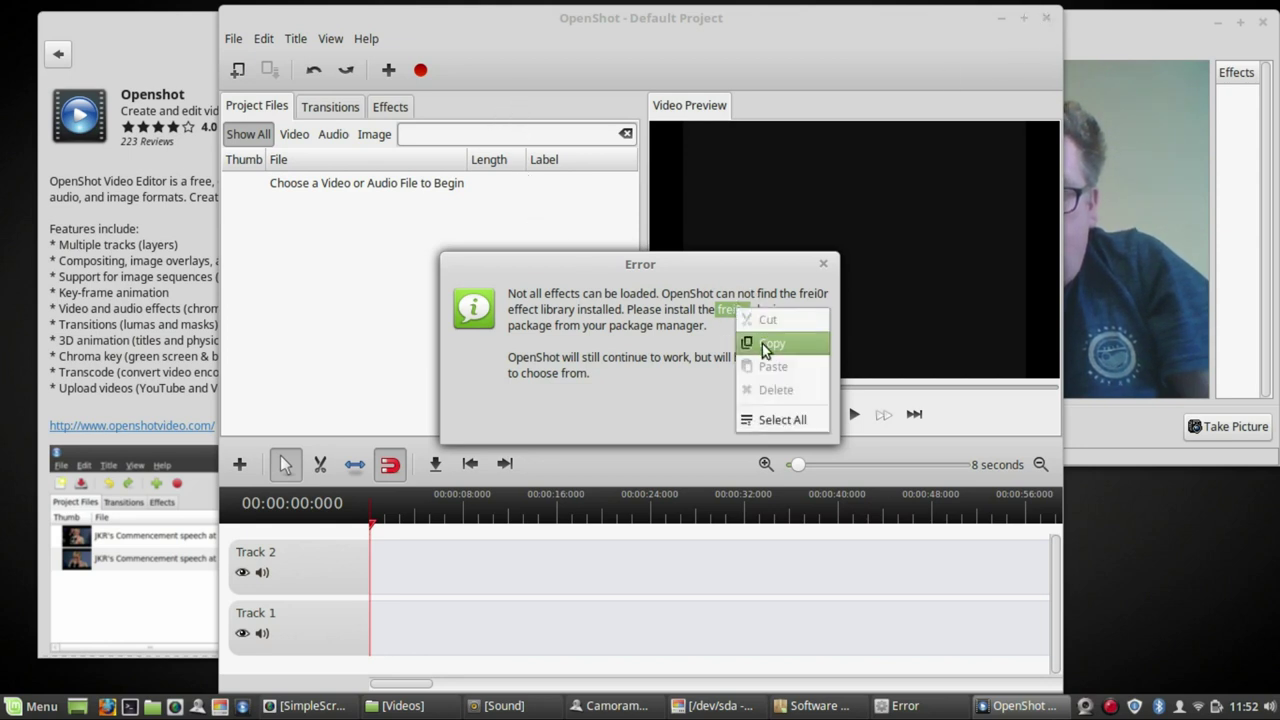
{"action": "left_click", "coordinate": [752, 340]}
{"action": "left_click", "coordinate": [801, 424]}
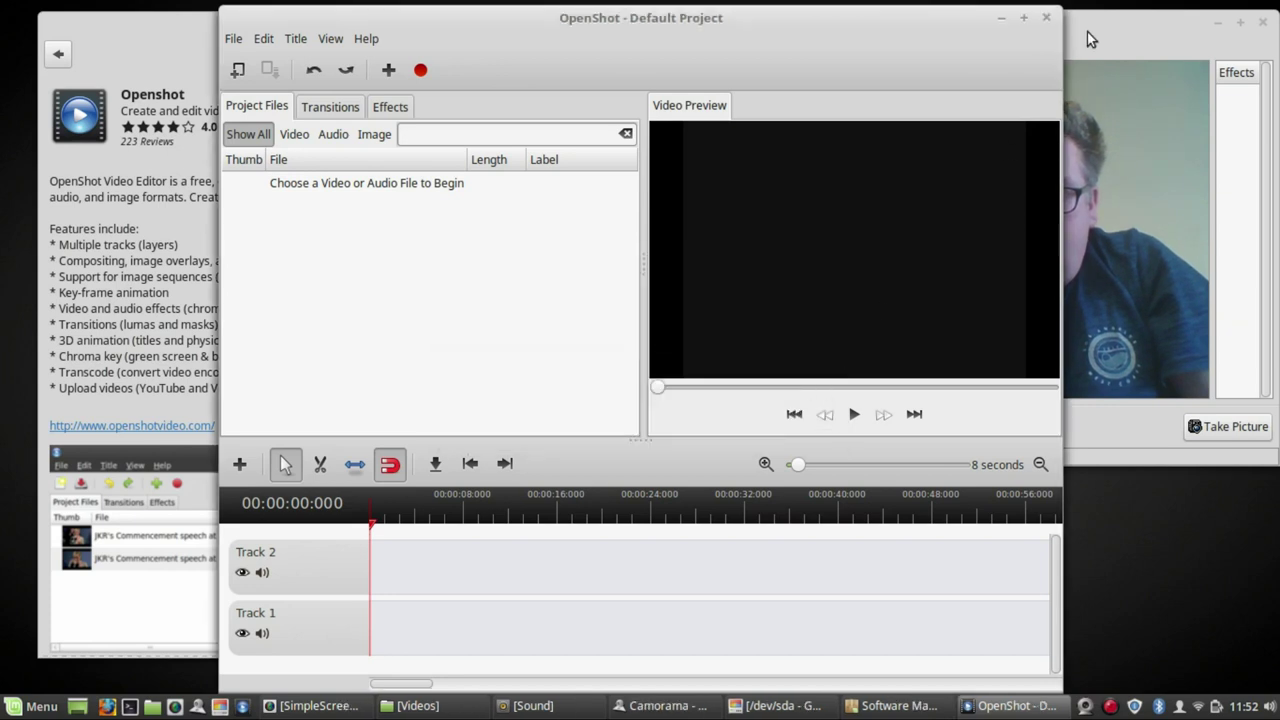
- Close OpenShot, search Software Manager for 'frei0r' and open the Frei0r-plugins details page
{"action": "left_click", "coordinate": [1045, 26]}
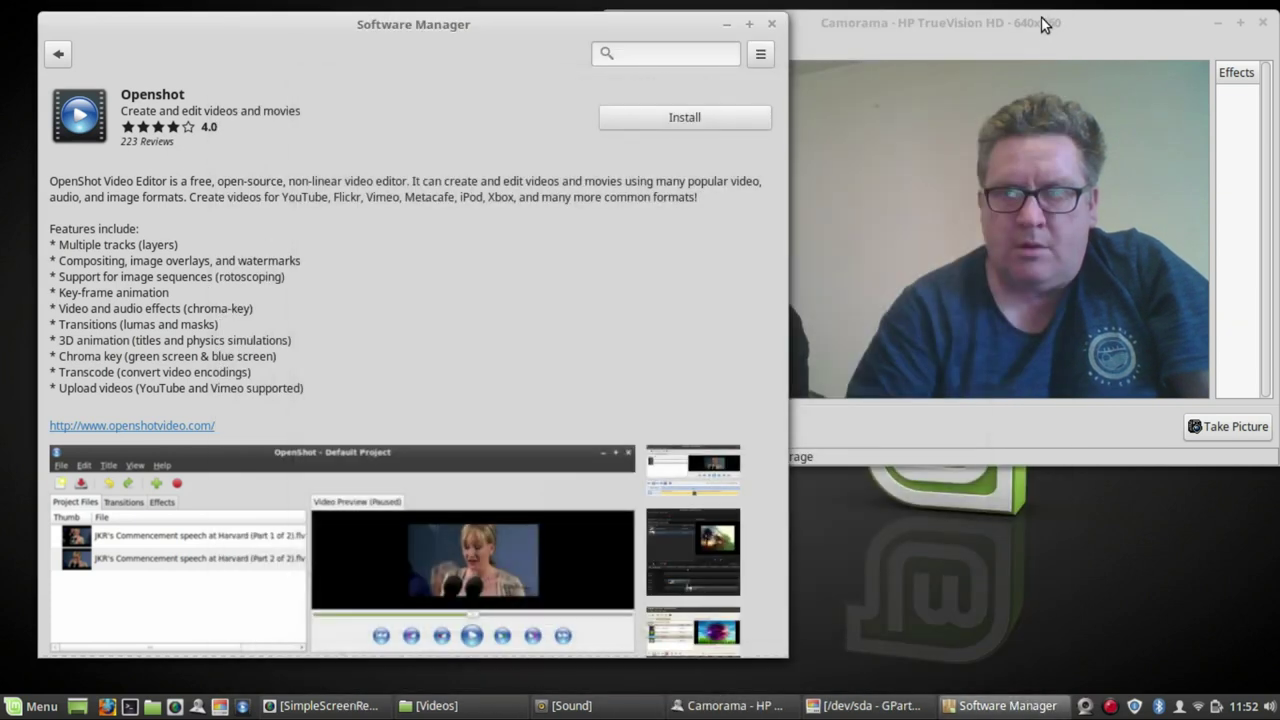
{"action": "right_click", "coordinate": [651, 64]}
{"action": "left_click", "coordinate": [693, 116]}
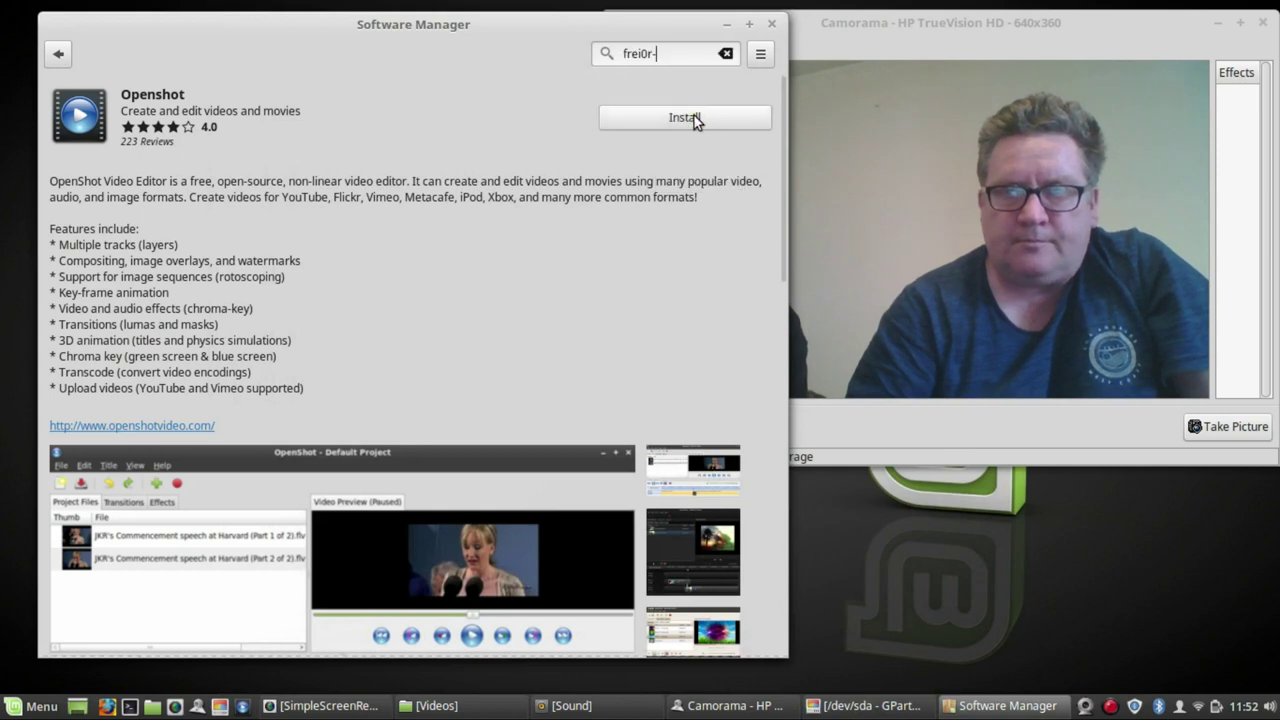
{"action": "key", "text": "BackSpace"}
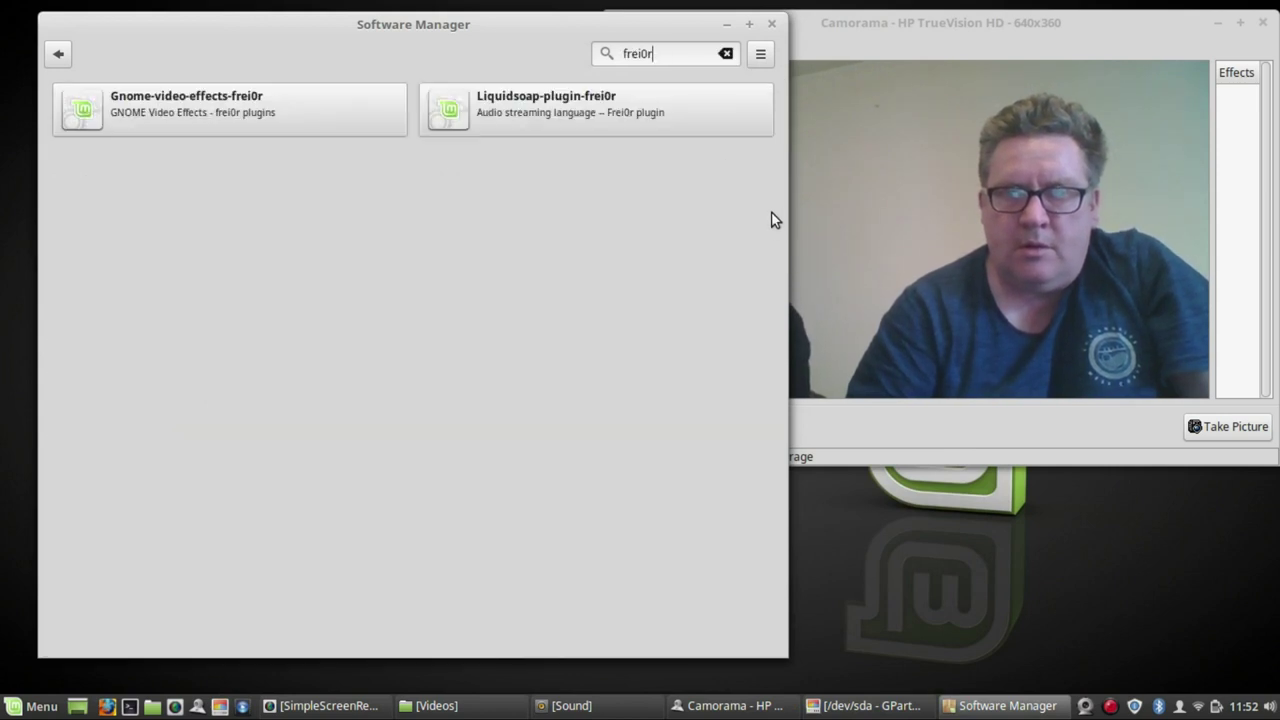
{"action": "key", "text": "Home"}
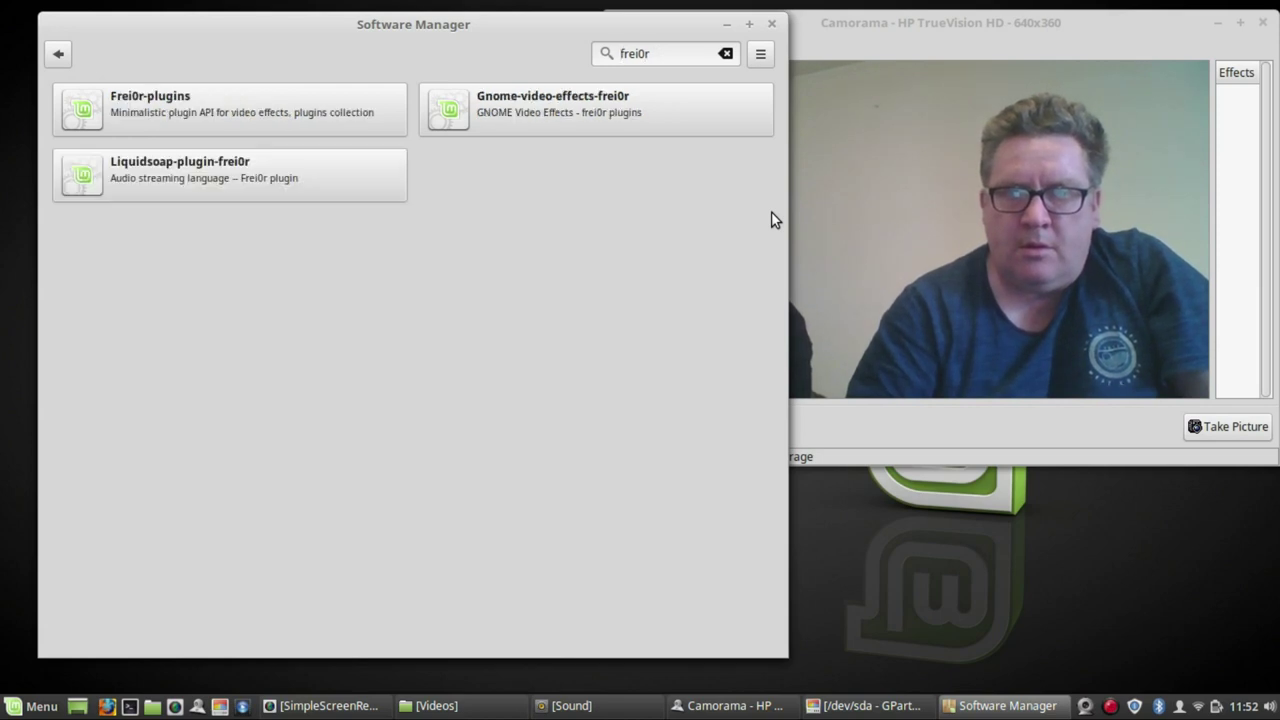
{"action": "left_click", "coordinate": [173, 112]}
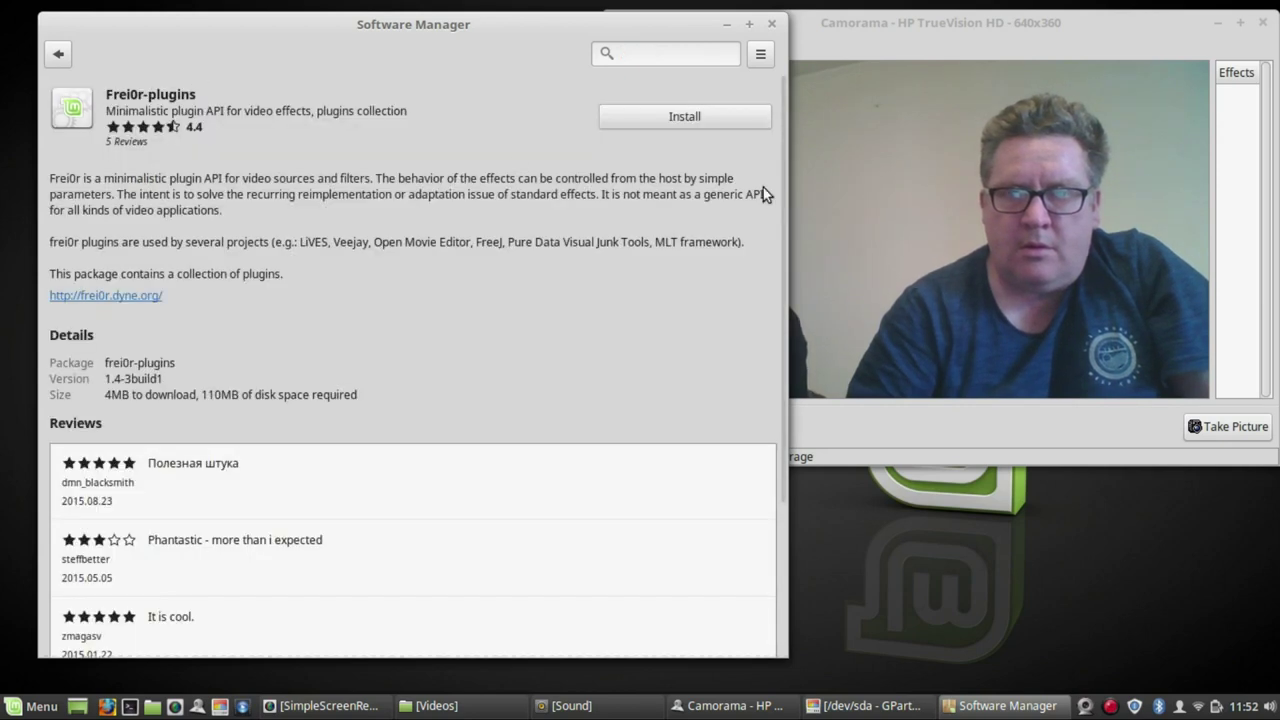
- Install Frei0r-plugins with its additional required packages and close Software Manager
{"action": "left_click", "coordinate": [717, 115]}
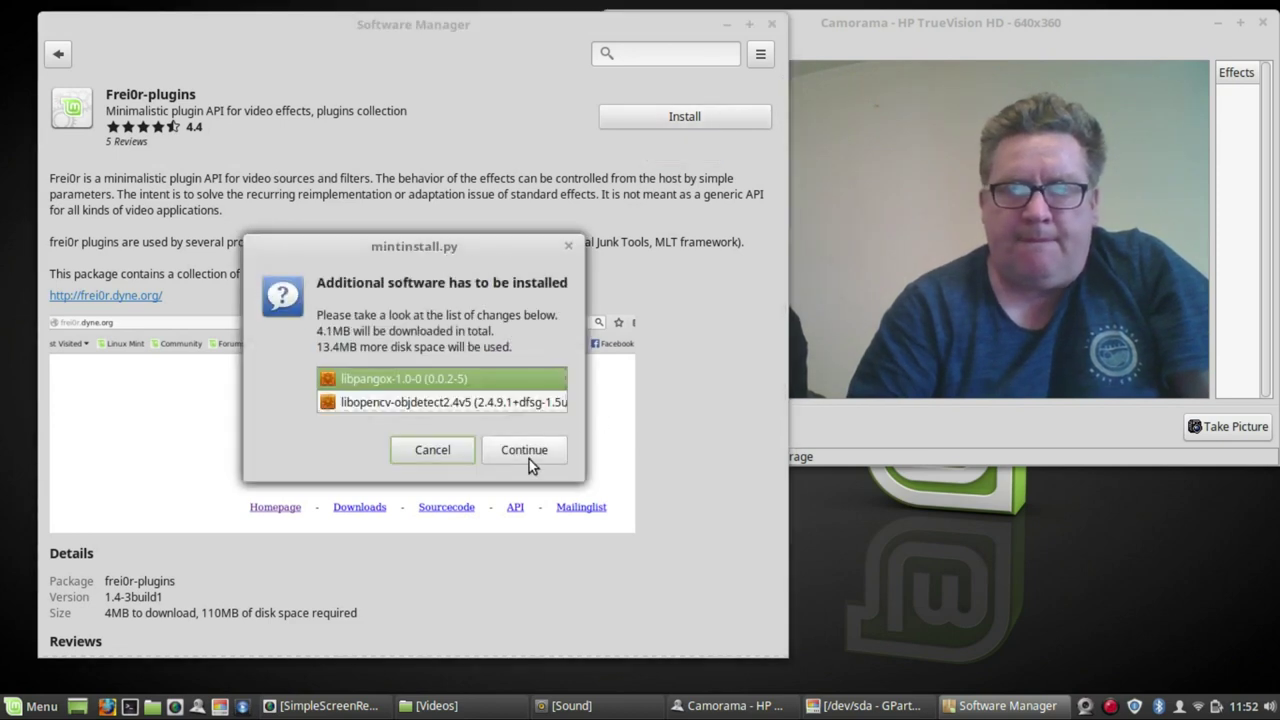
{"action": "left_click", "coordinate": [529, 459]}
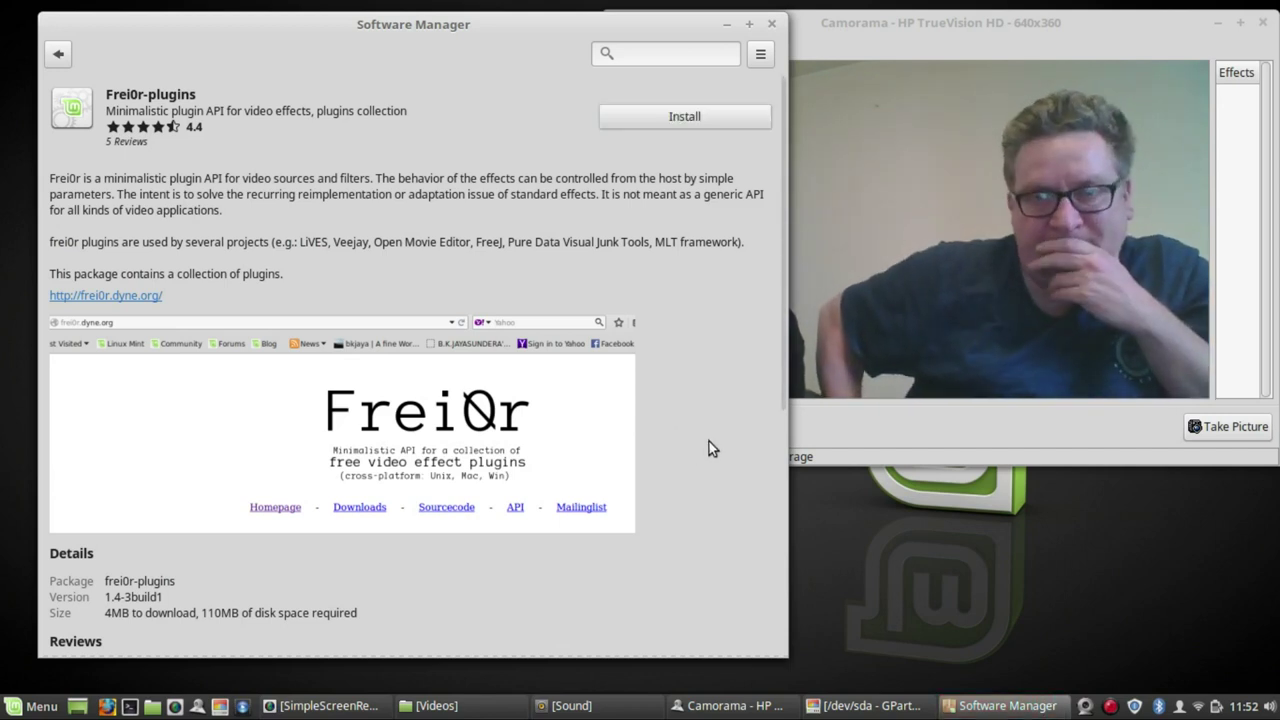
{"action": "left_click", "coordinate": [771, 24]}
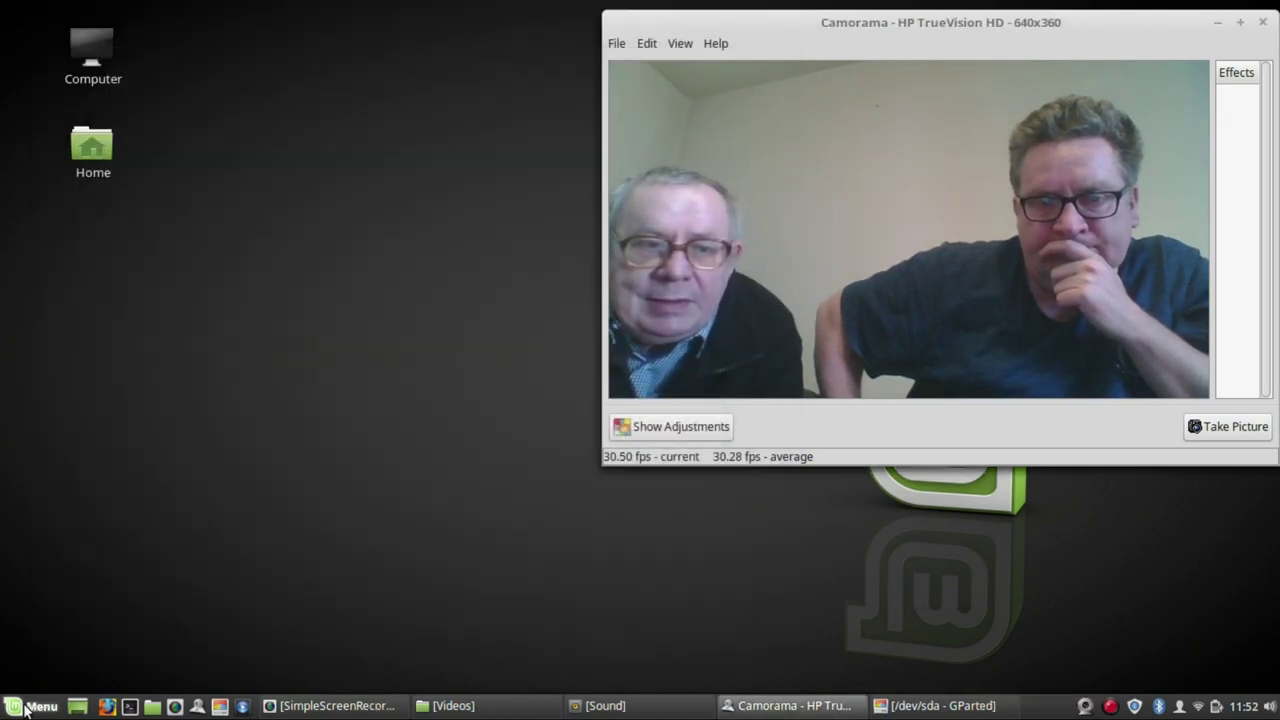
{"action": "left_click", "coordinate": [55, 708]}
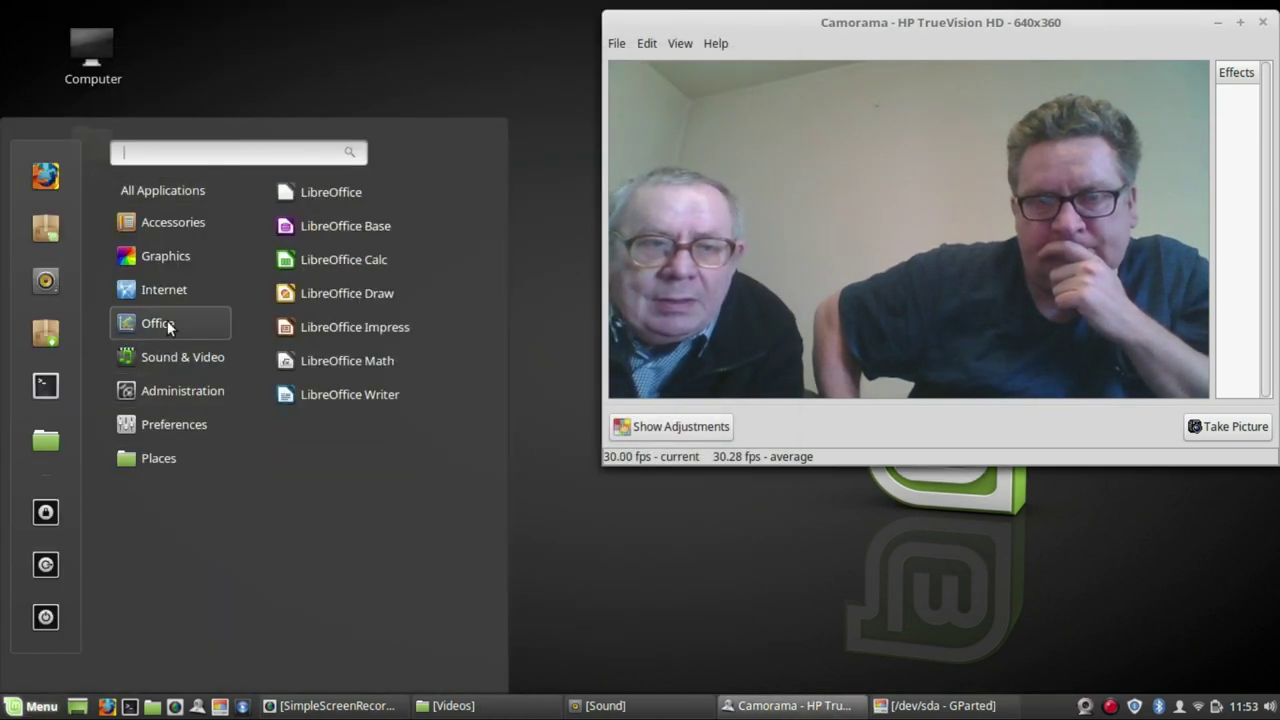
{"action": "mouse_move", "coordinate": [177, 355]}
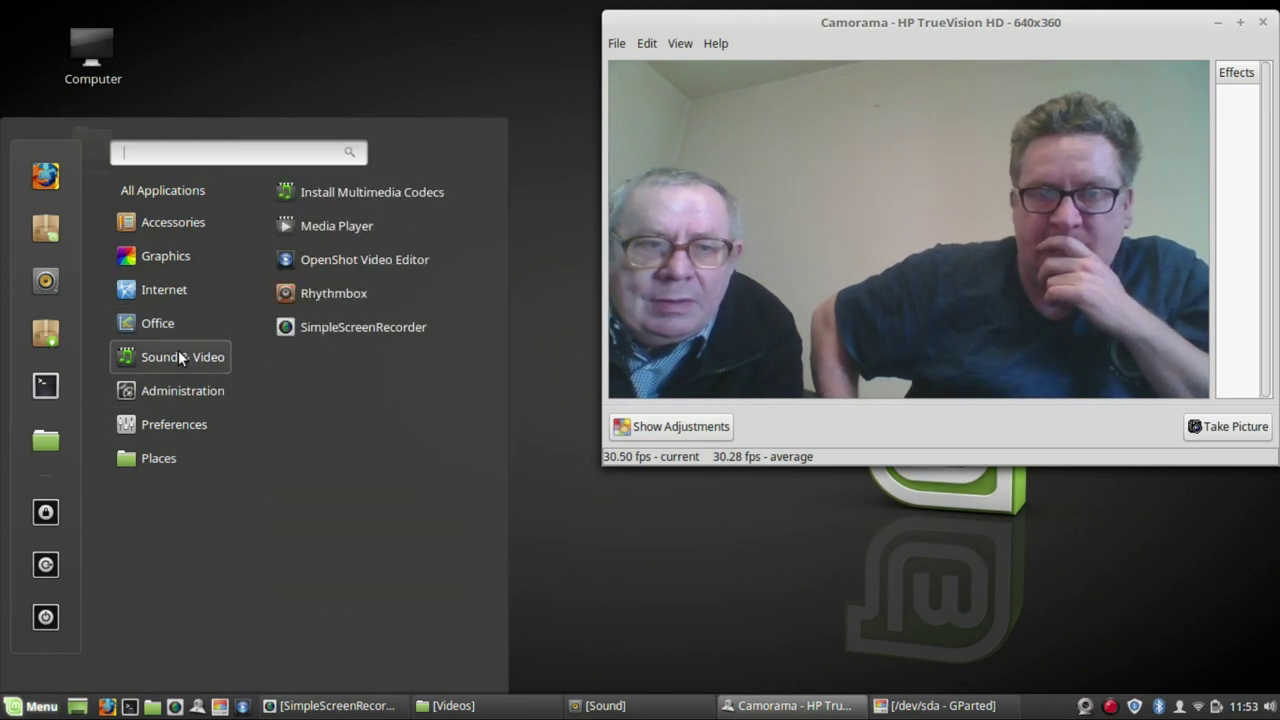
{"action": "left_click", "coordinate": [388, 262]}
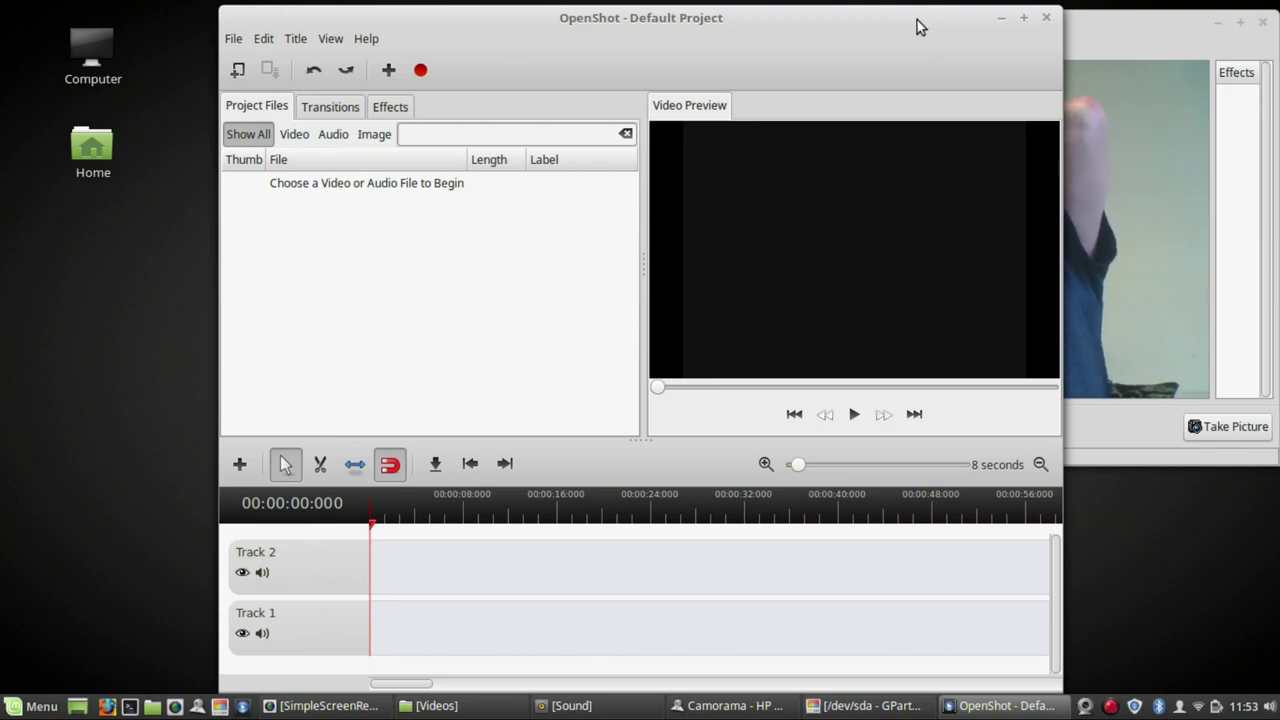
{"action": "left_click", "coordinate": [1047, 18]}
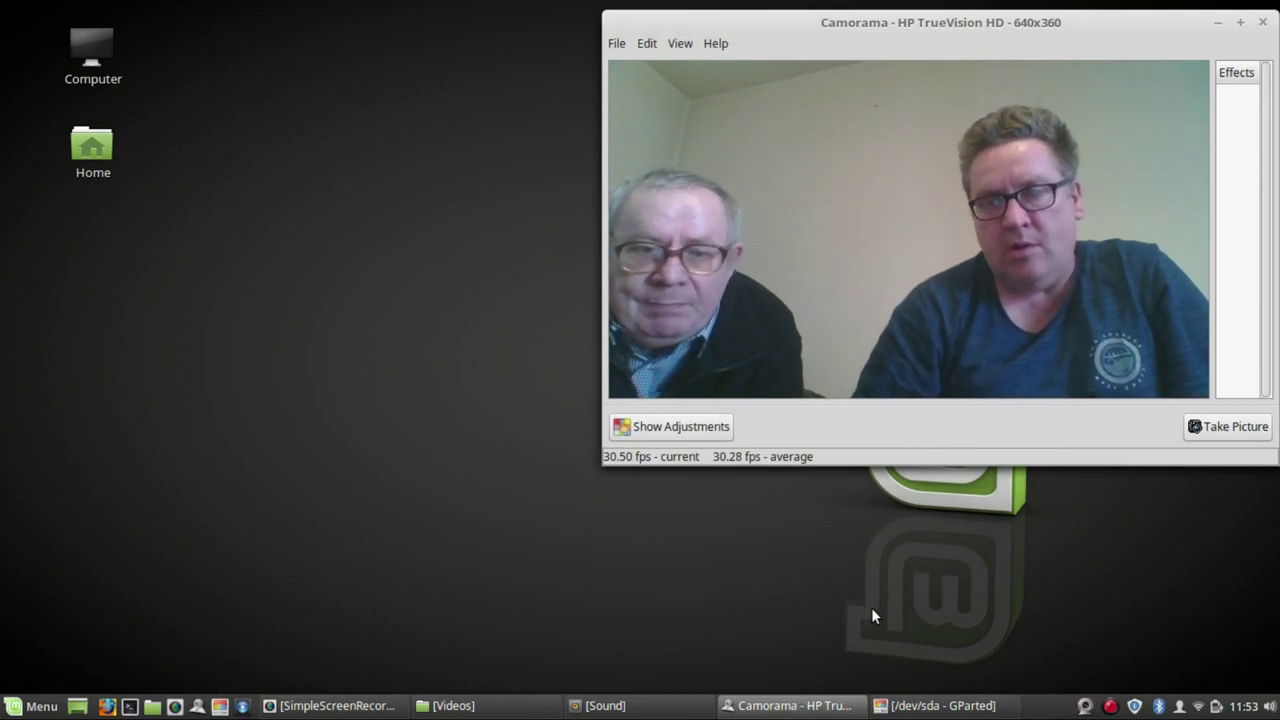
- Open the recent project 11.osp from OpenShot's File menu
{"action": "right_click", "coordinate": [1112, 708]}
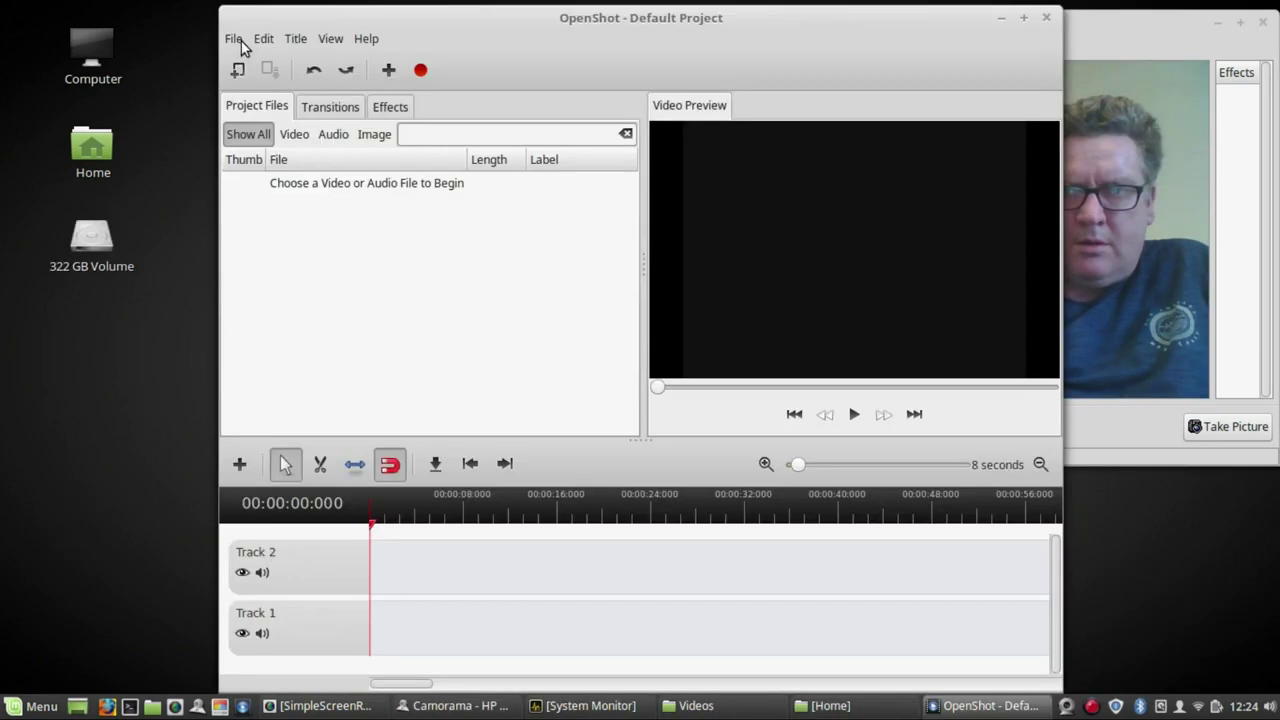
{"action": "left_click", "coordinate": [236, 40]}
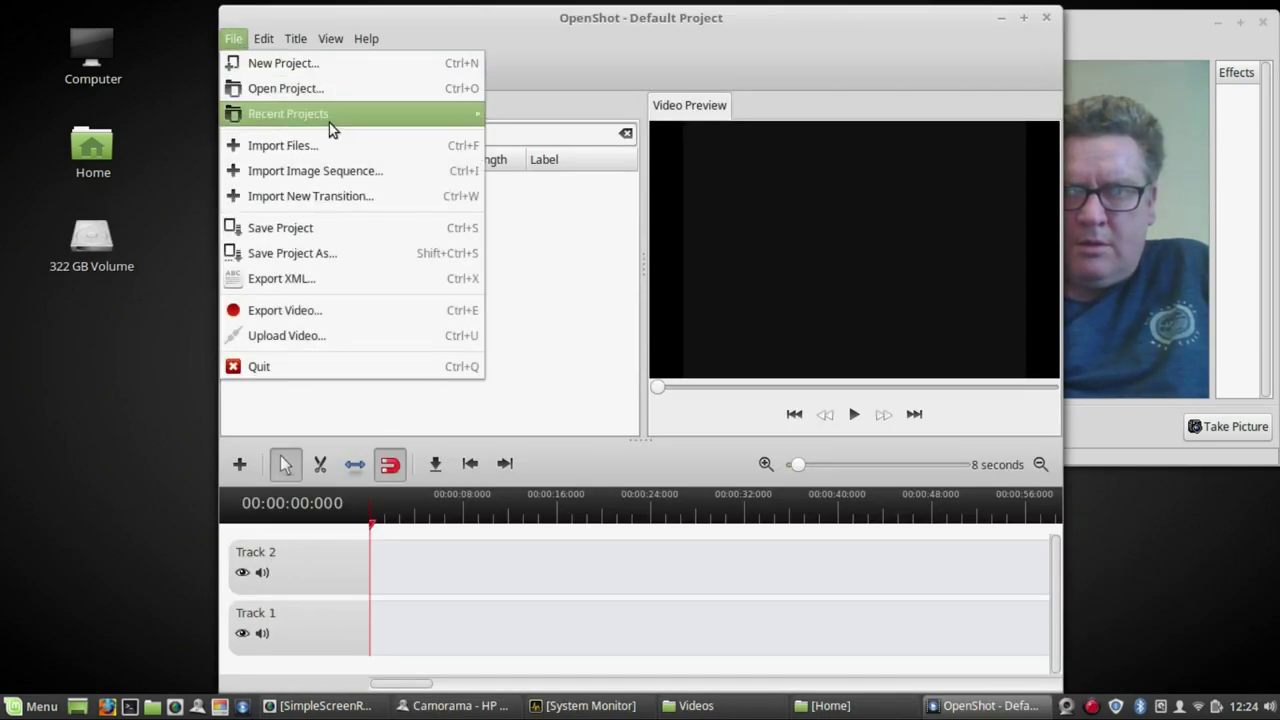
{"action": "mouse_move", "coordinate": [331, 128]}
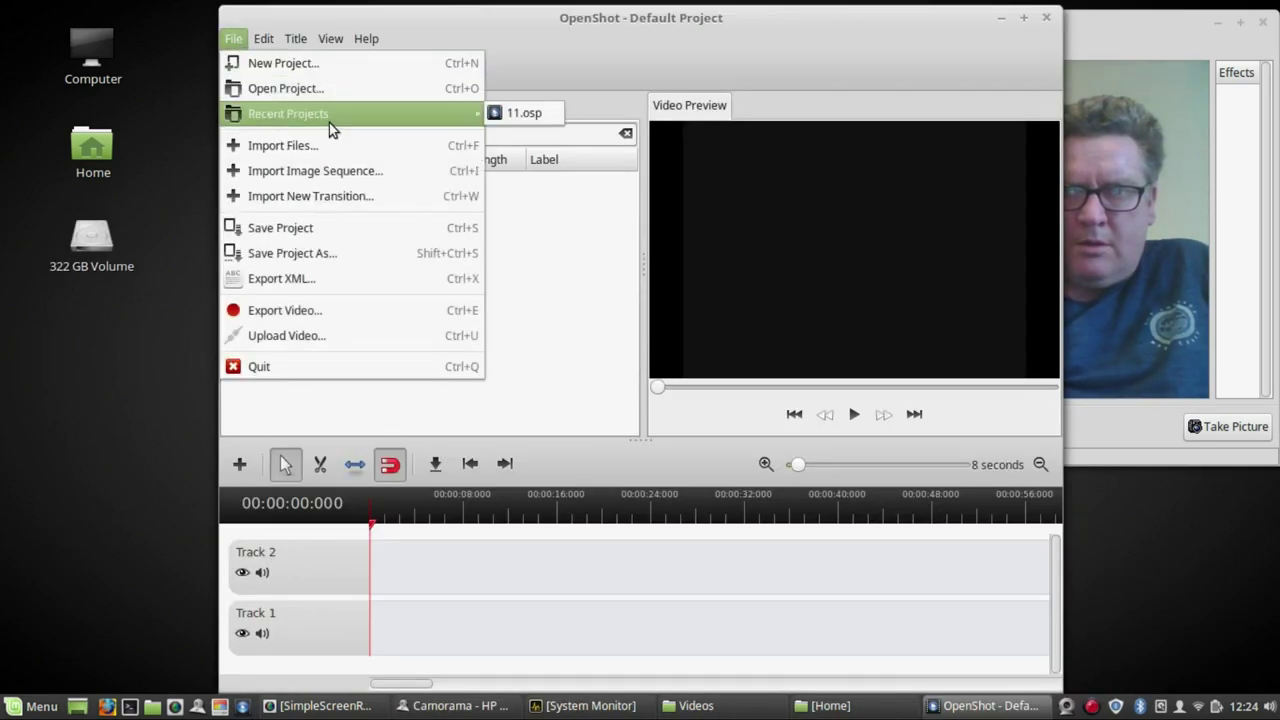
{"action": "left_click", "coordinate": [541, 113]}
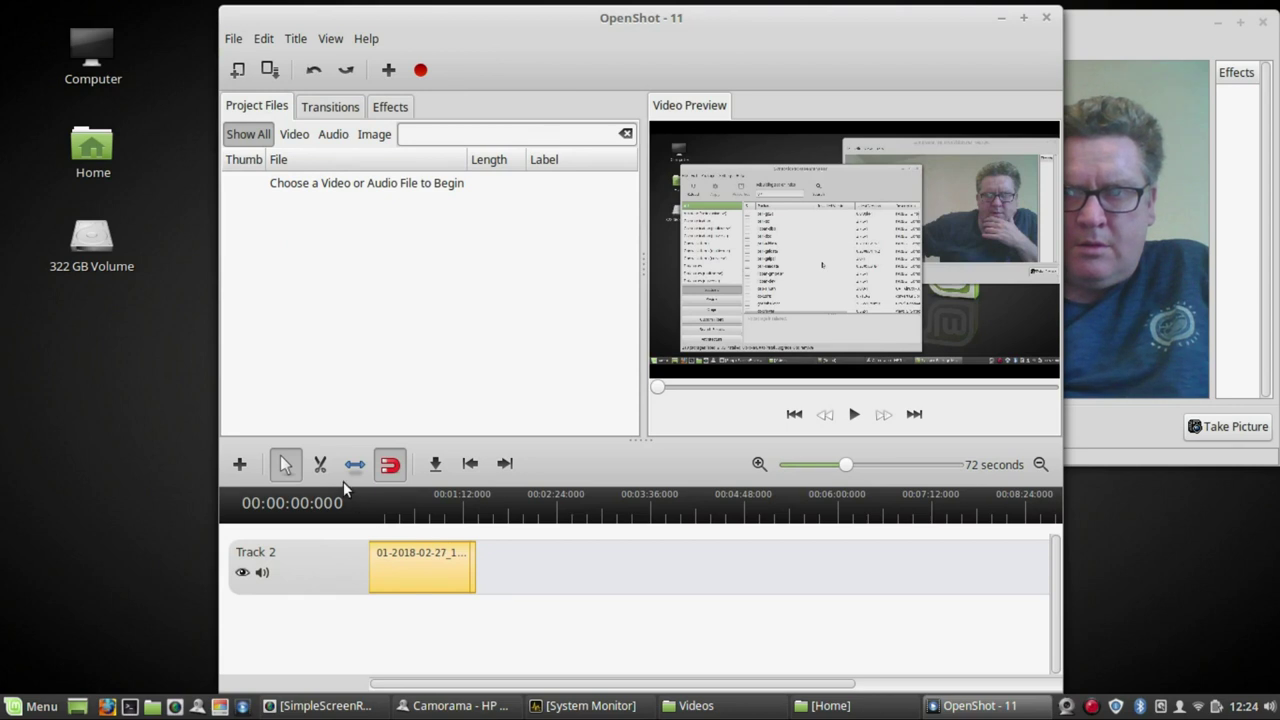
- Split the Track 2 clip with the Razor tool and remove the middle piece
{"action": "left_click", "coordinate": [320, 464]}
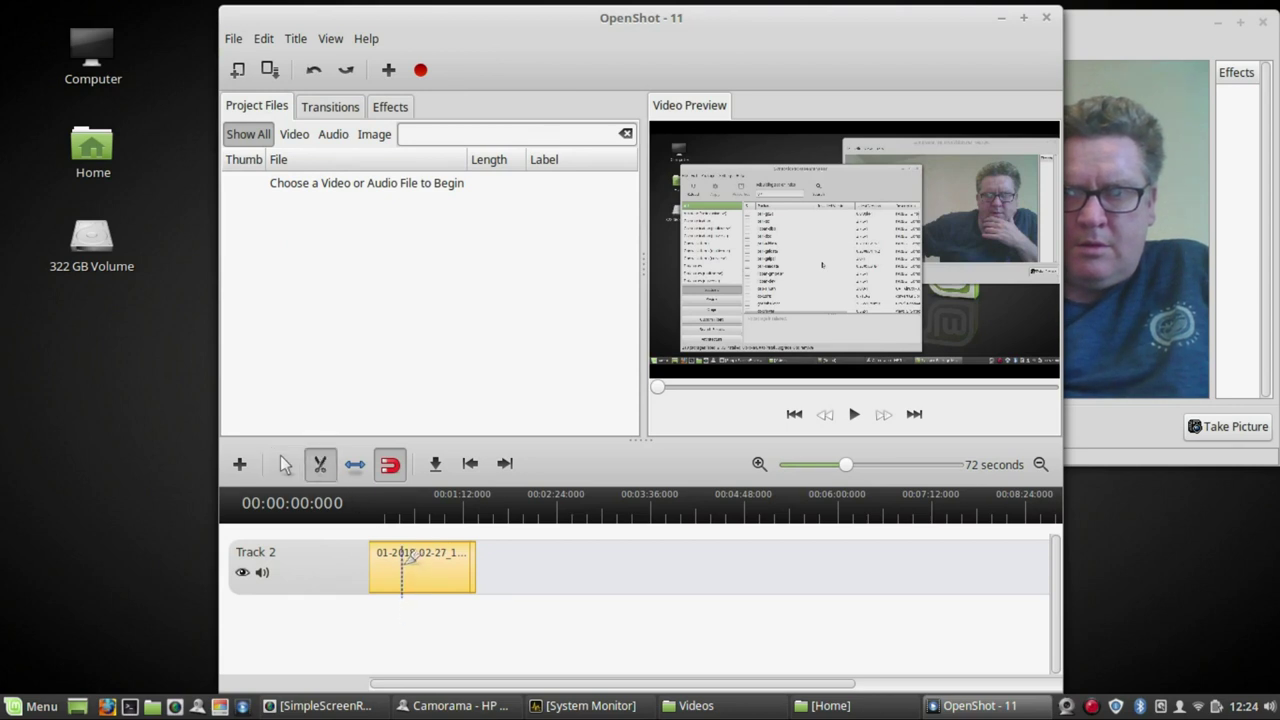
{"action": "left_click", "coordinate": [402, 558]}
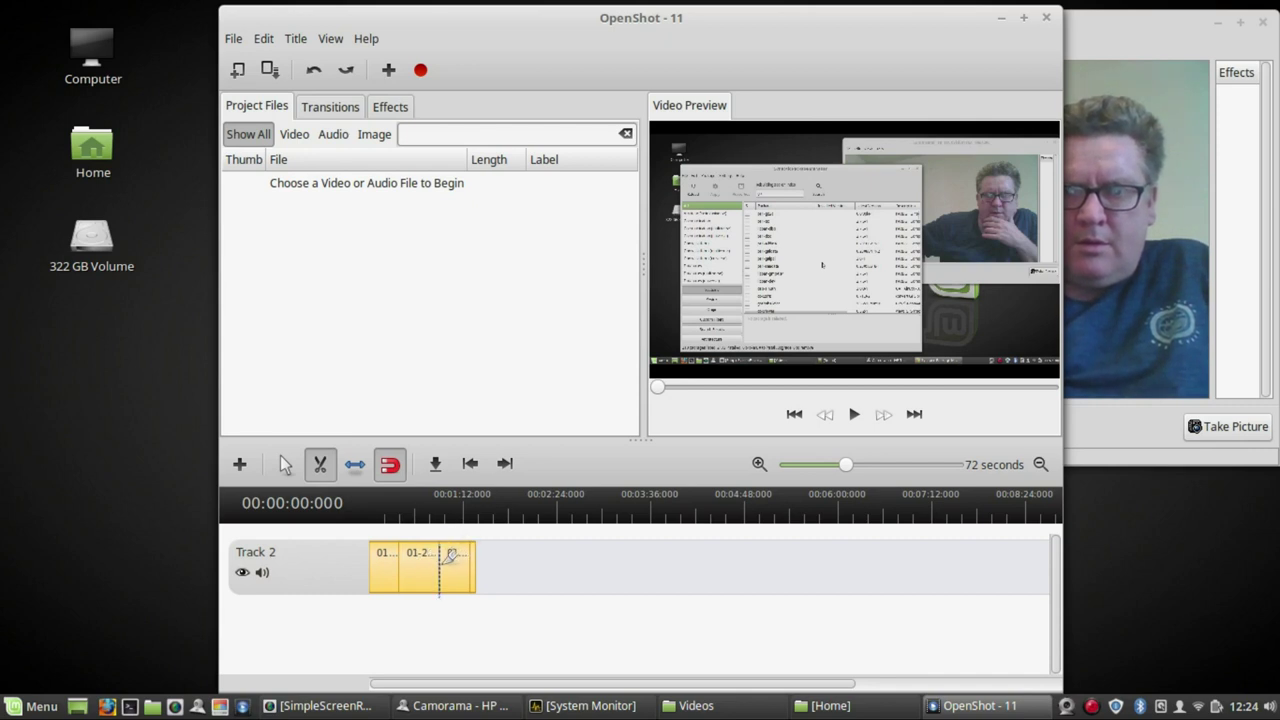
{"action": "left_click", "coordinate": [445, 556]}
{"action": "left_click", "coordinate": [285, 465]}
{"action": "left_click", "coordinate": [285, 465]}
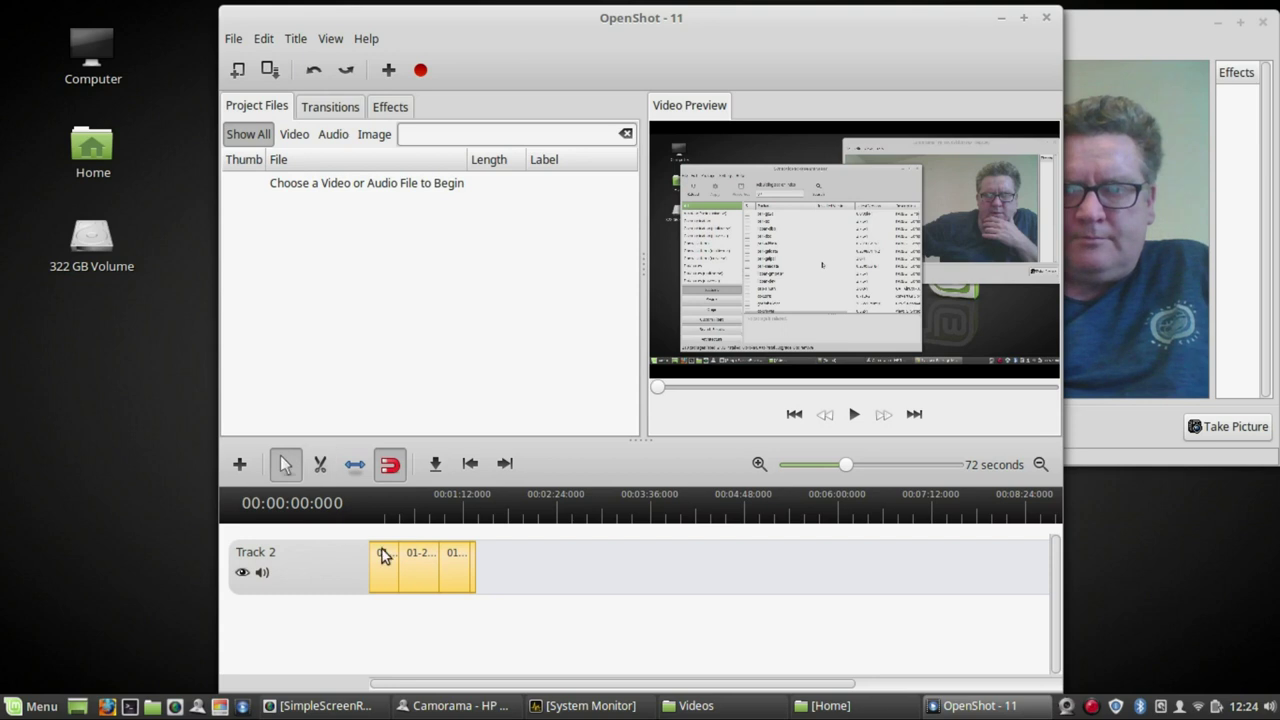
{"action": "right_click", "coordinate": [418, 578]}
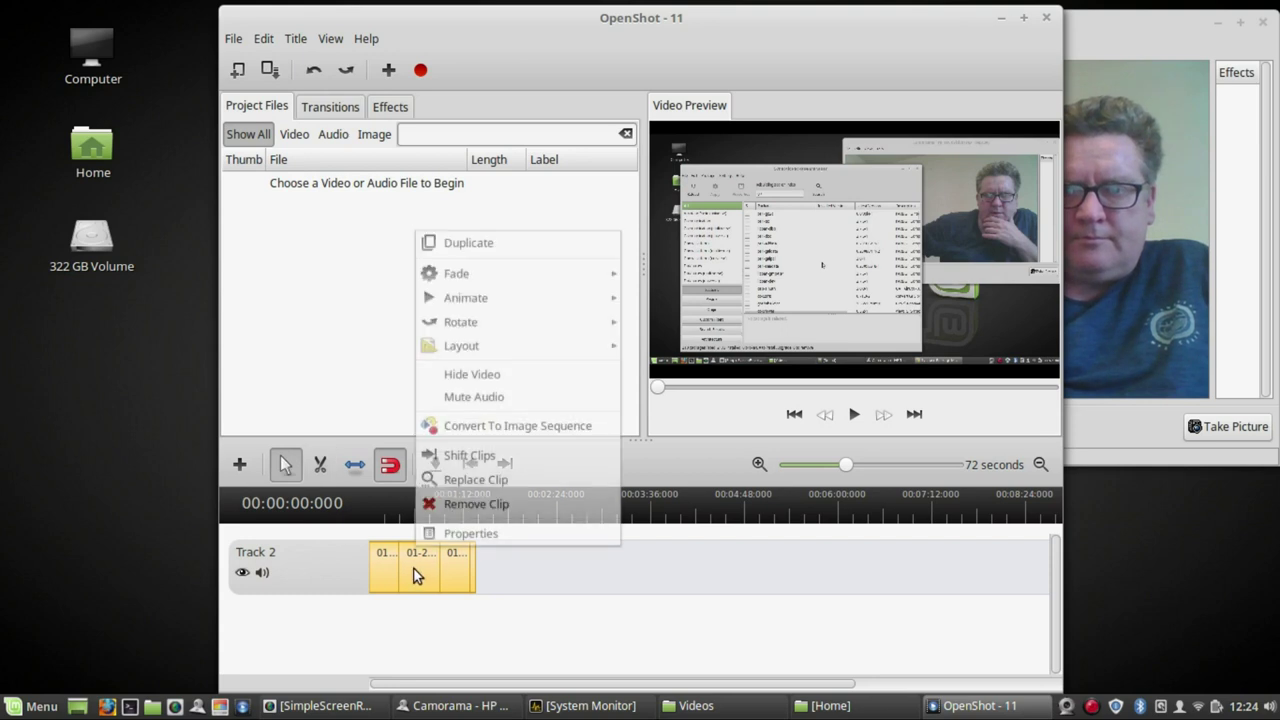
{"action": "left_click", "coordinate": [451, 500]}
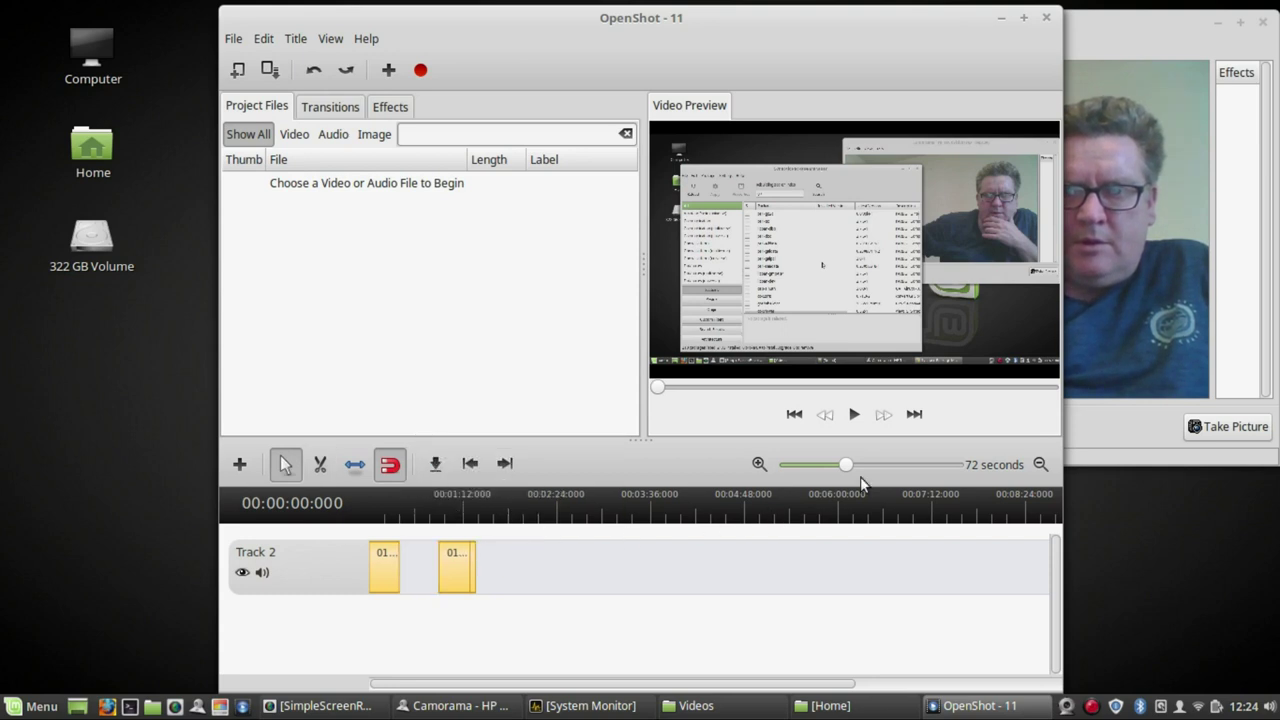
- Zoom the timeline to 32 seconds, remove the short end piece and slide the second clip against the first
{"action": "left_click_drag", "start_coordinate": [848, 464], "coordinate": [814, 466]}
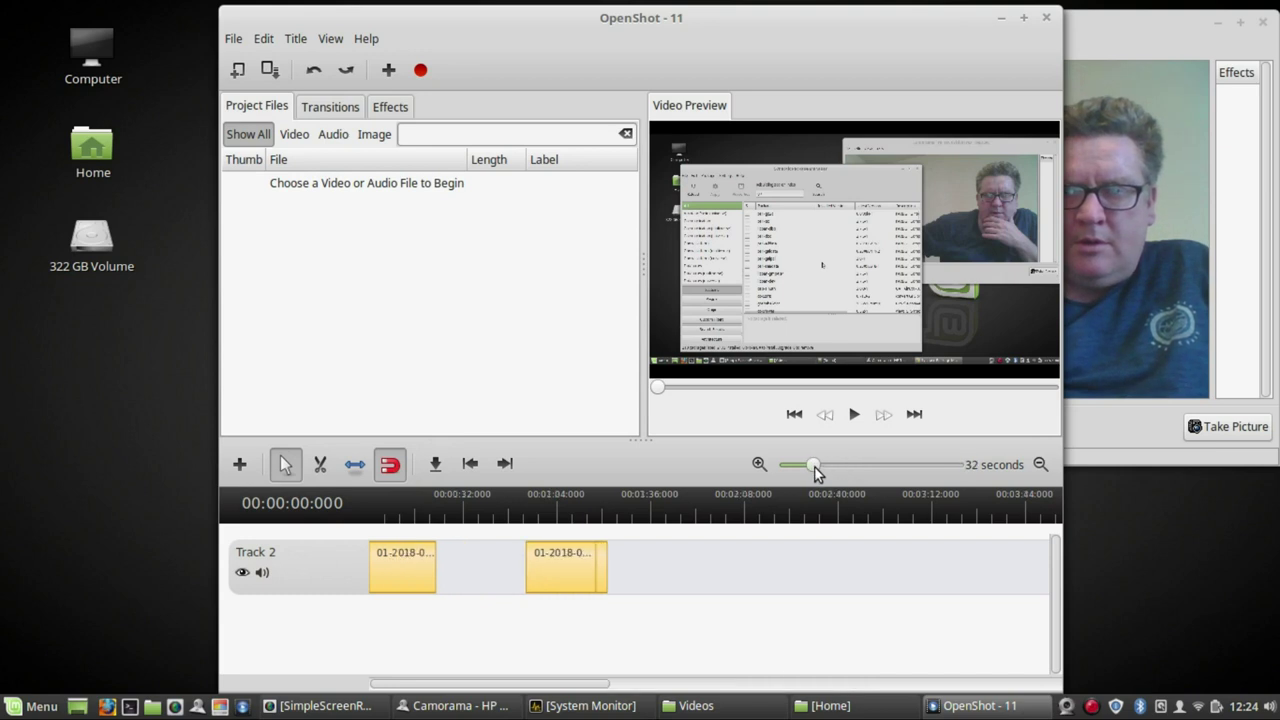
{"action": "right_click", "coordinate": [601, 563]}
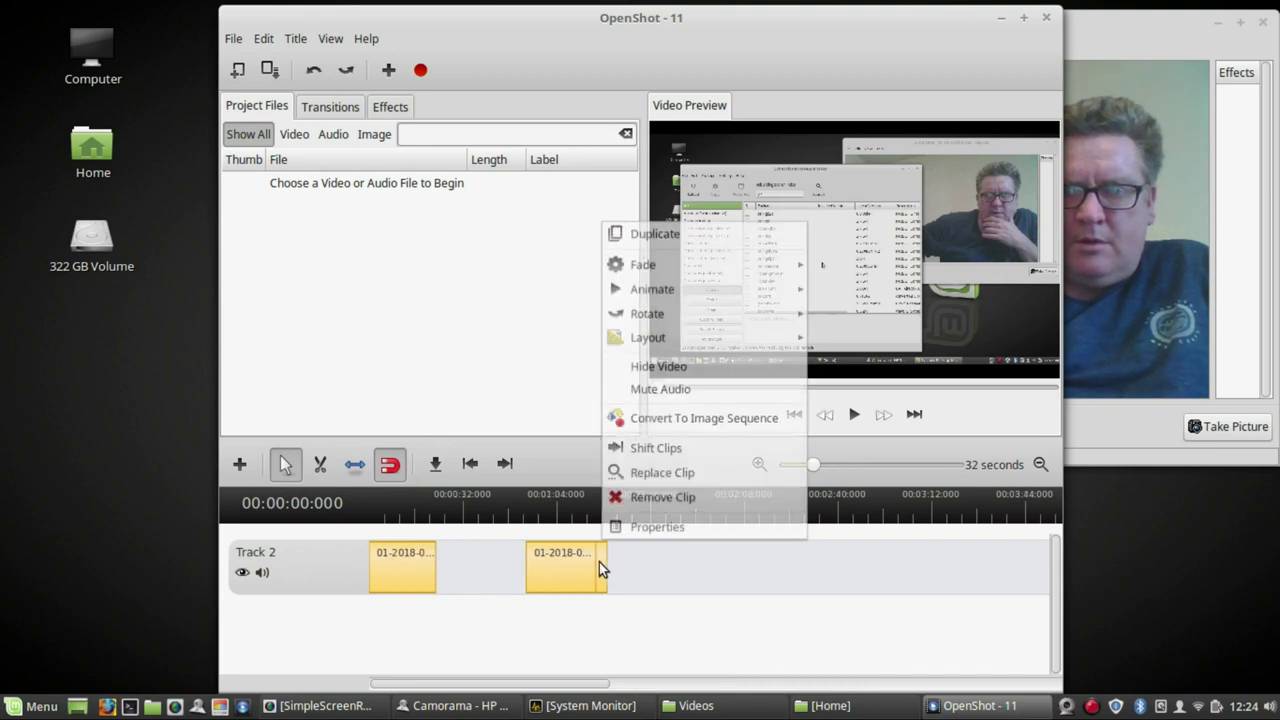
{"action": "left_click", "coordinate": [612, 495]}
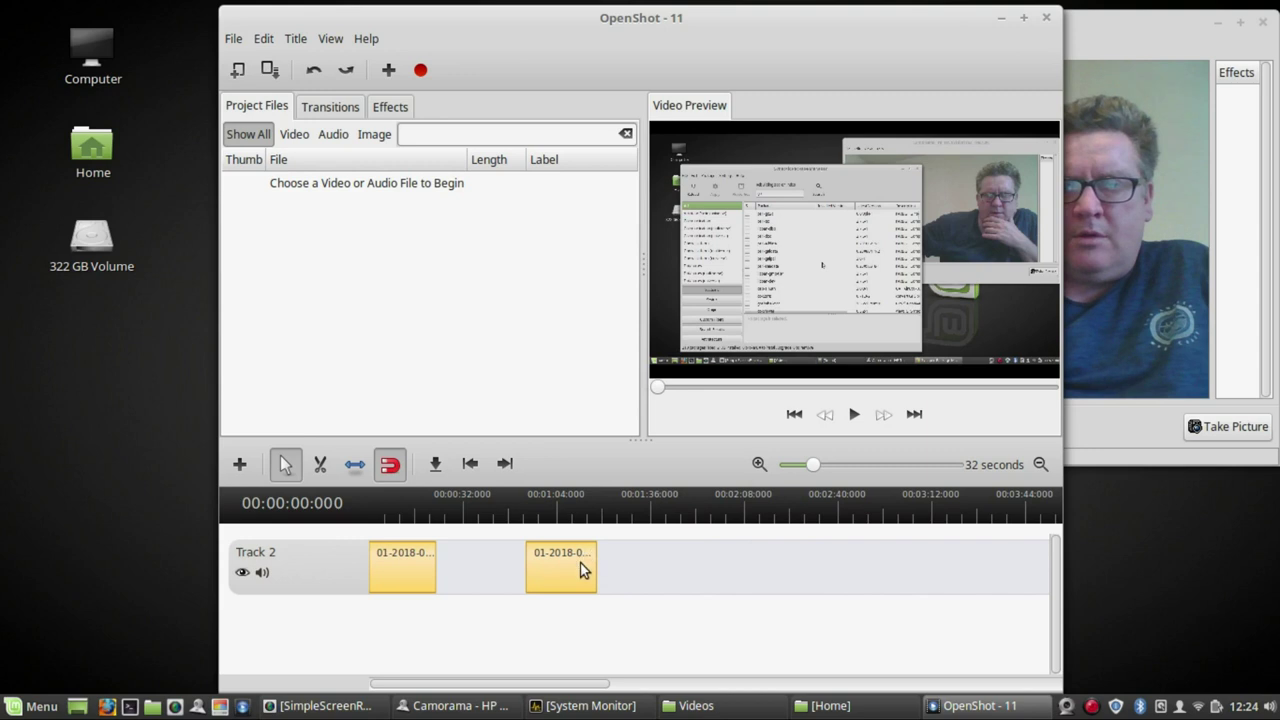
{"action": "left_click_drag", "start_coordinate": [580, 567], "coordinate": [508, 581]}
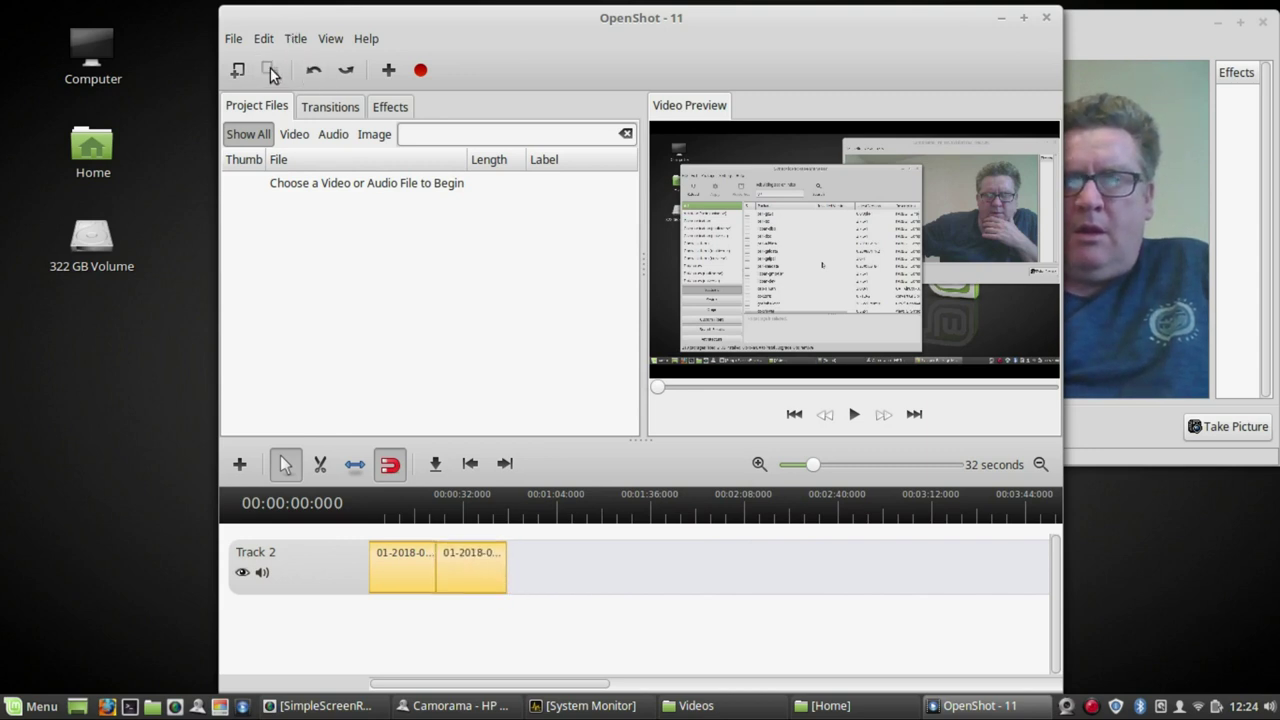
- Open OpenShot's Export Video dialog, then select the openshot process in System Monitor
{"action": "left_click", "coordinate": [422, 70]}
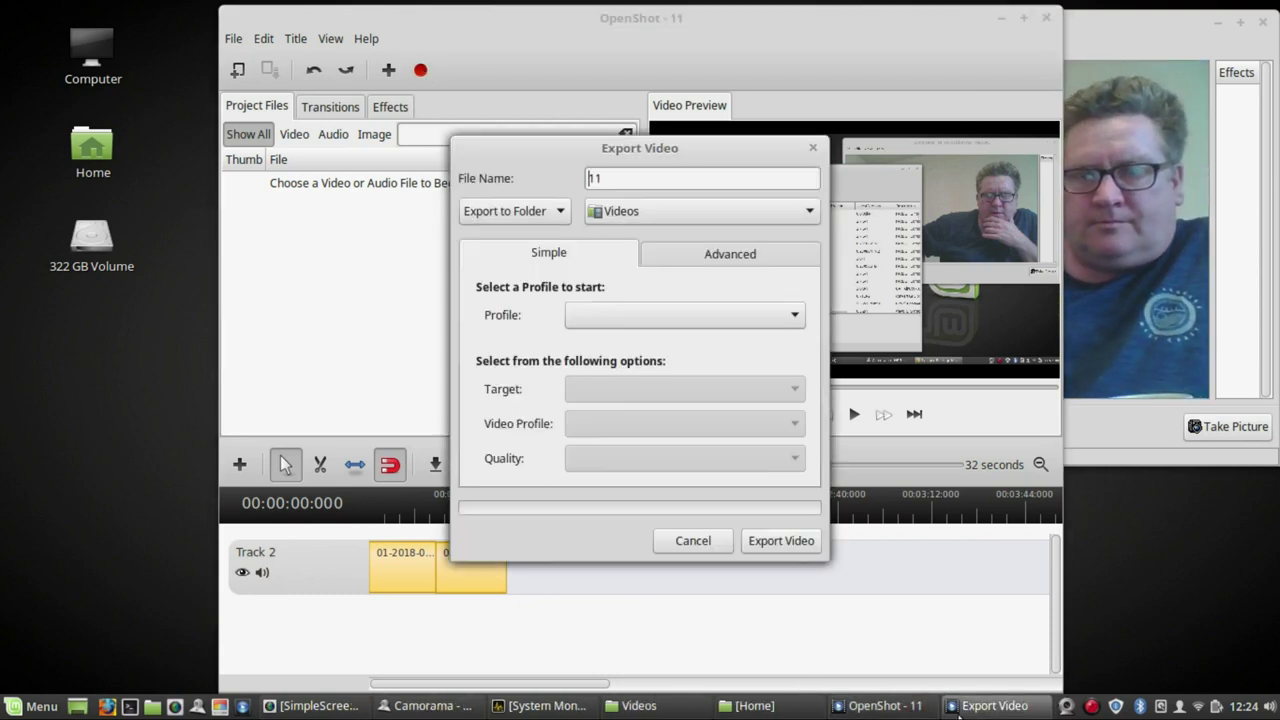
{"action": "left_click", "coordinate": [572, 706]}
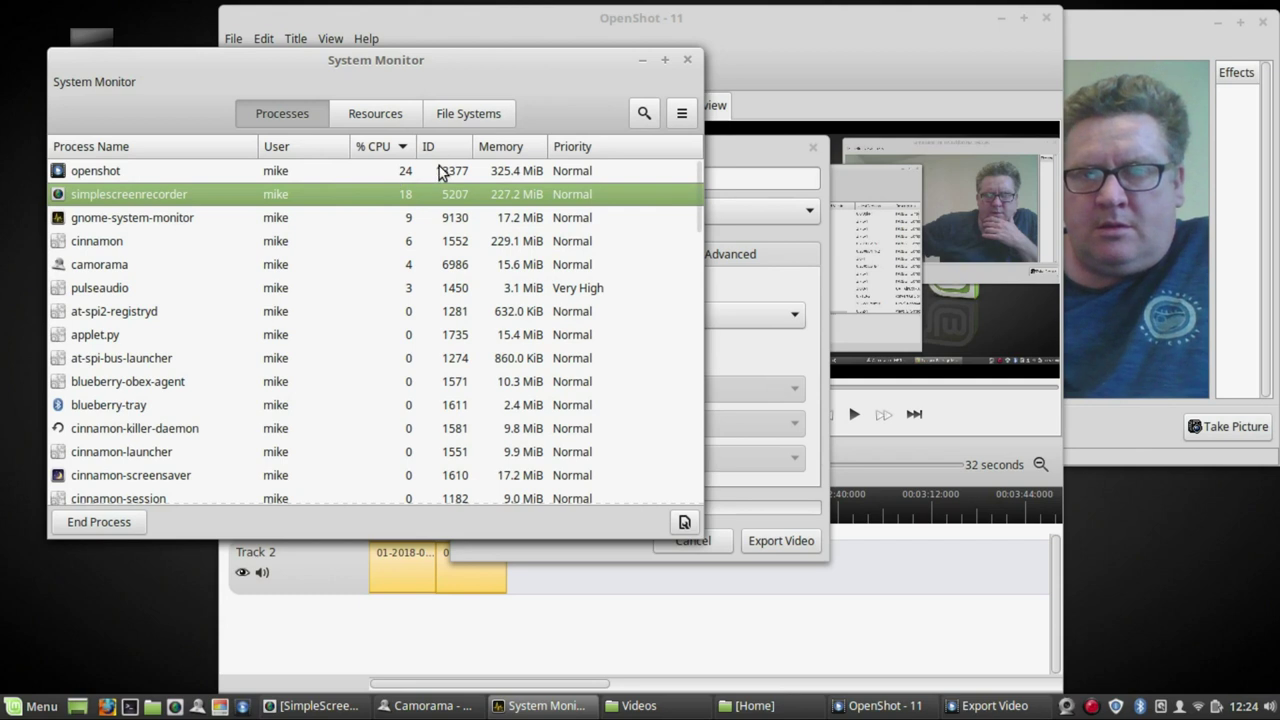
{"action": "left_click", "coordinate": [436, 171]}
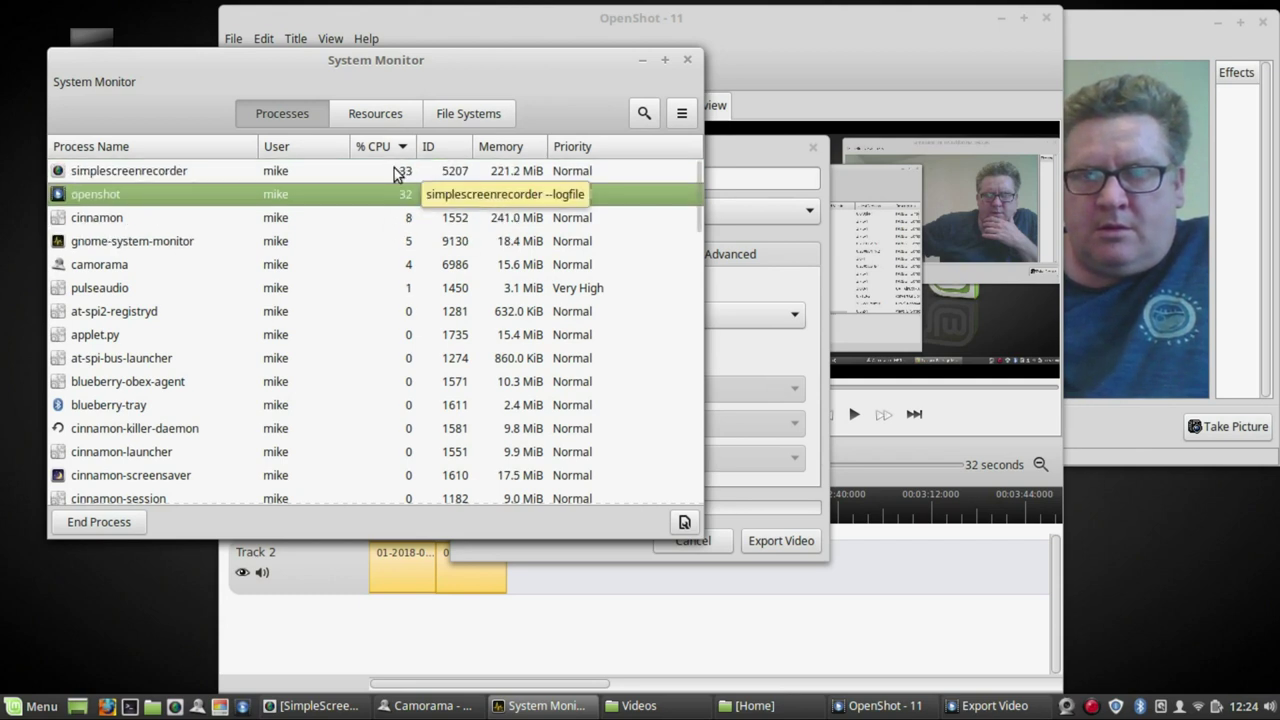
{"action": "left_click", "coordinate": [398, 172]}
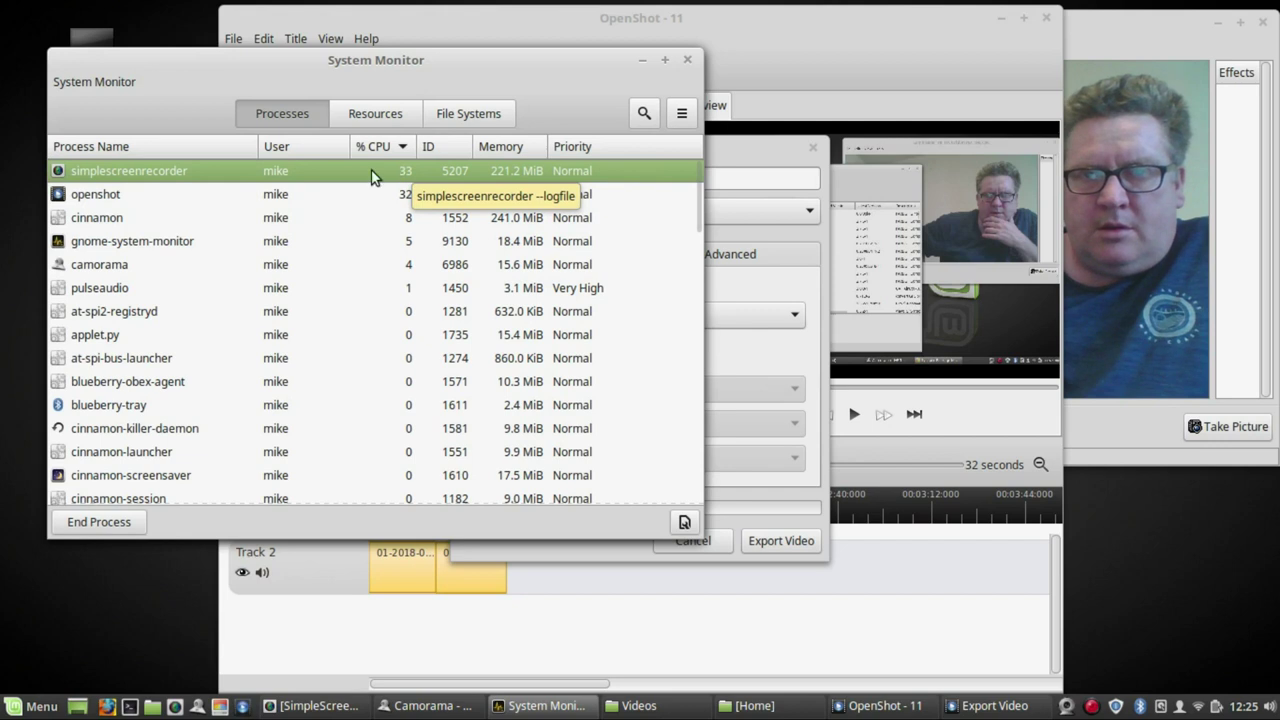
{"action": "left_click", "coordinate": [202, 190]}
- Set the openshot process priority to Very Low and minimise System Monitor
{"action": "right_click", "coordinate": [209, 198]}
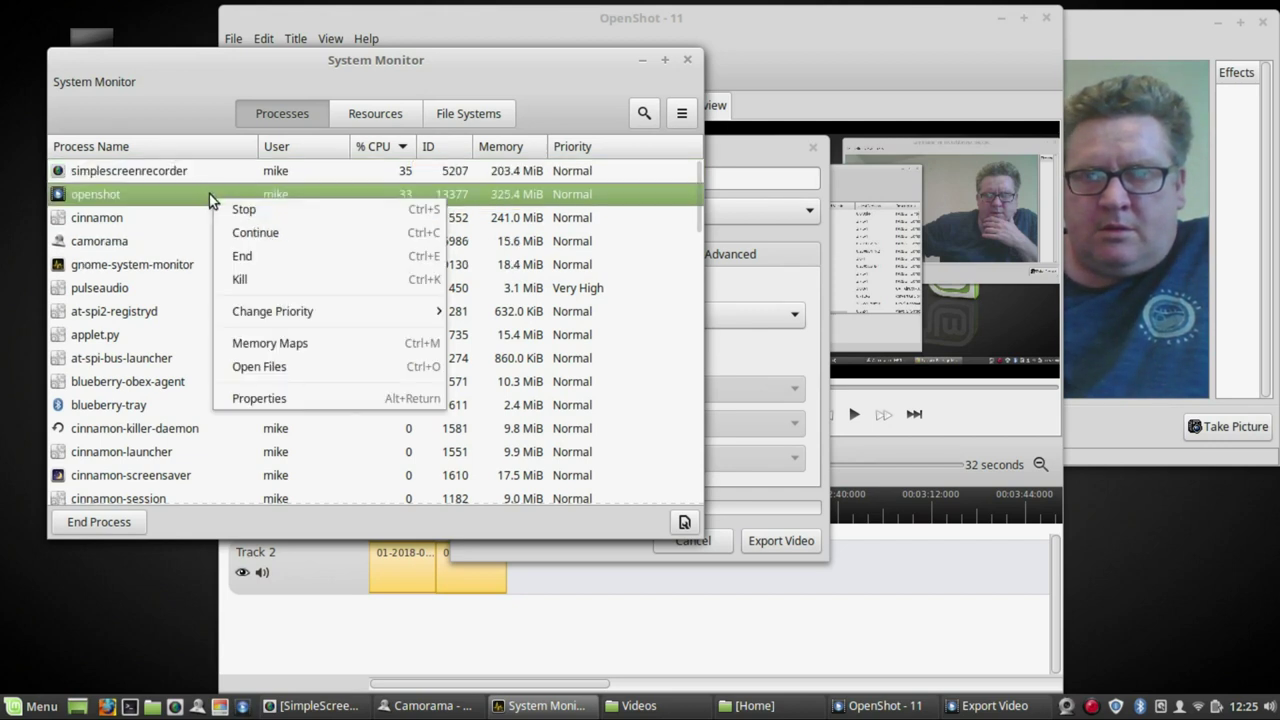
{"action": "mouse_move", "coordinate": [313, 313]}
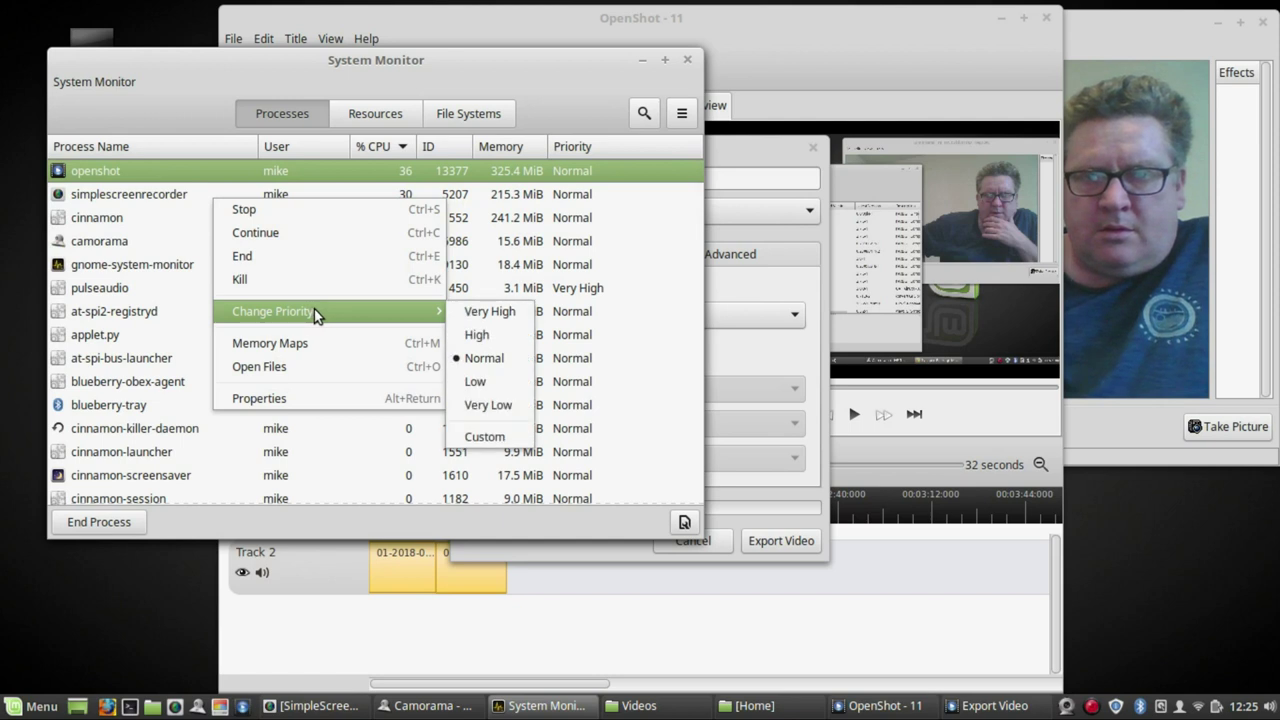
{"action": "mouse_move", "coordinate": [416, 313]}
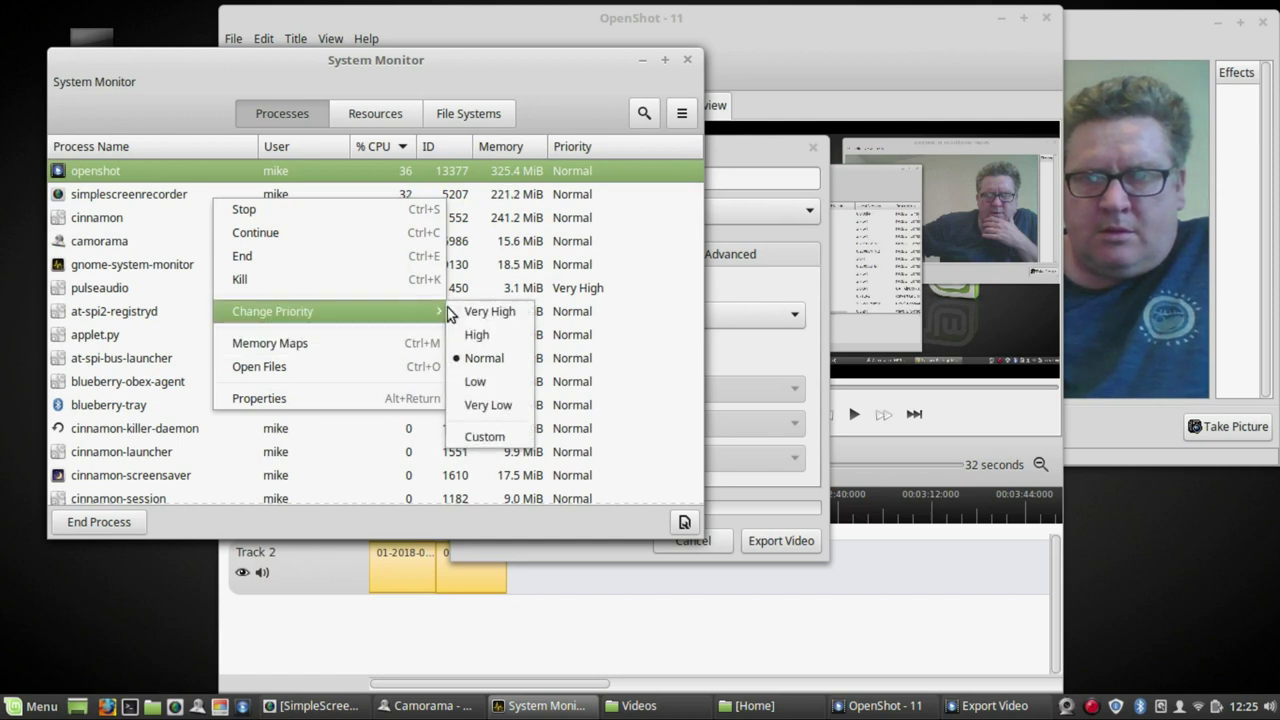
{"action": "left_click", "coordinate": [480, 405]}
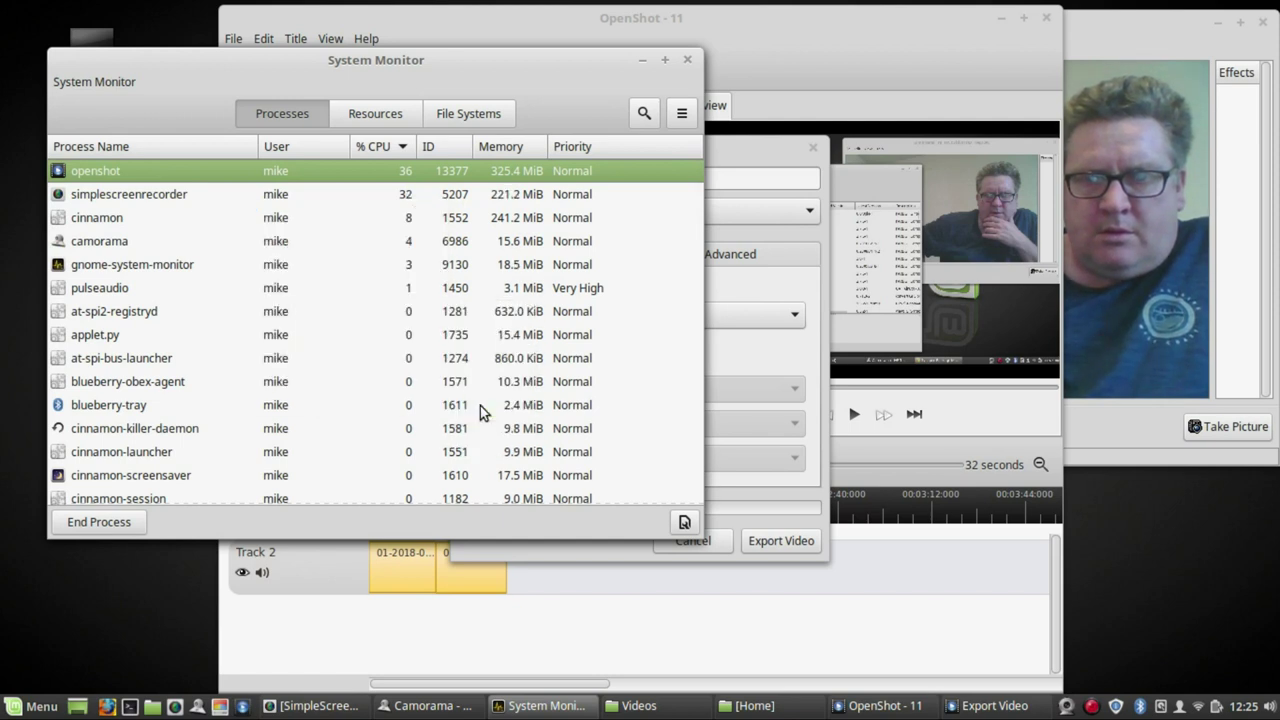
{"action": "left_click", "coordinate": [643, 61]}
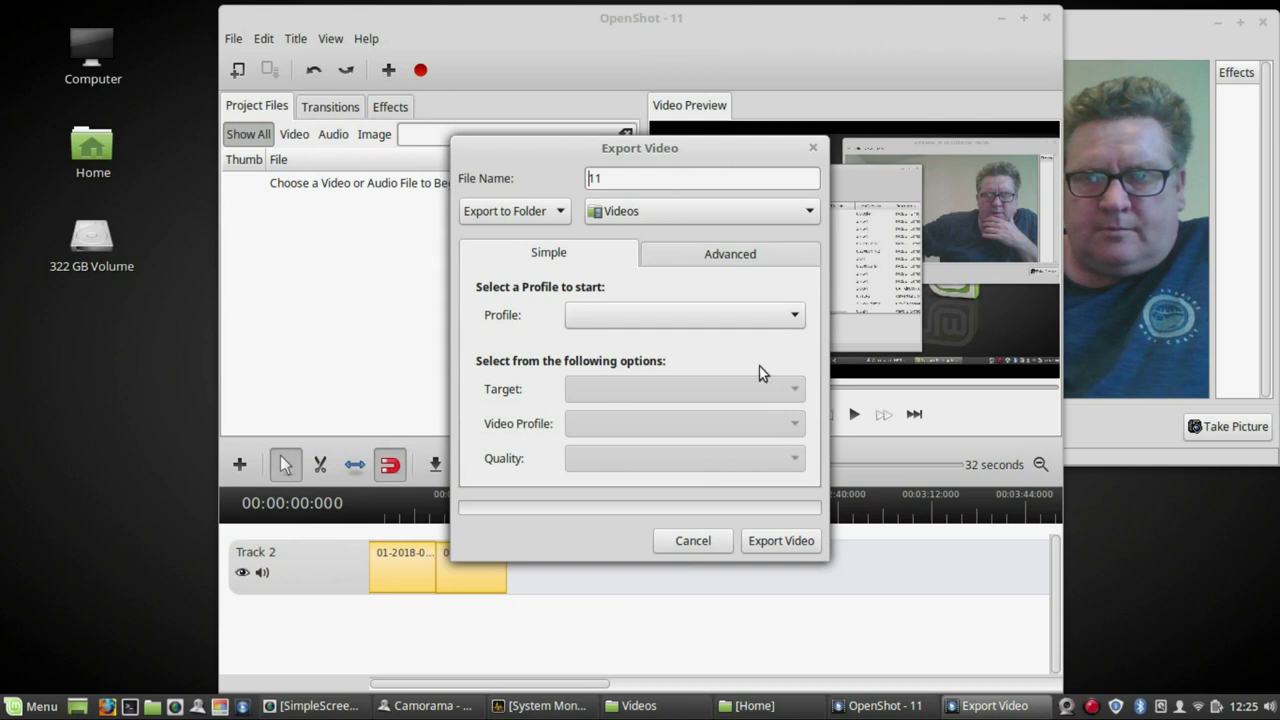
- Set the export profile to Blu-Ray/AVCHD and the quality to High
{"action": "left_click", "coordinate": [791, 318]}
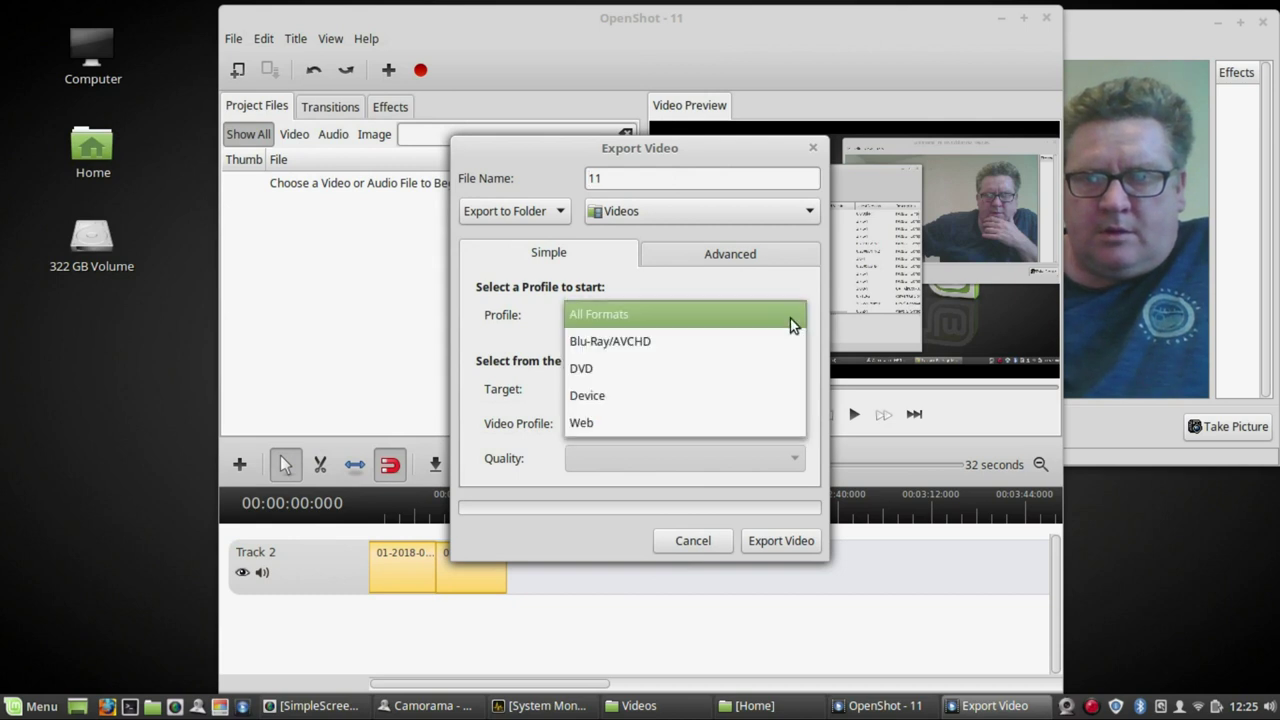
{"action": "left_click", "coordinate": [755, 341]}
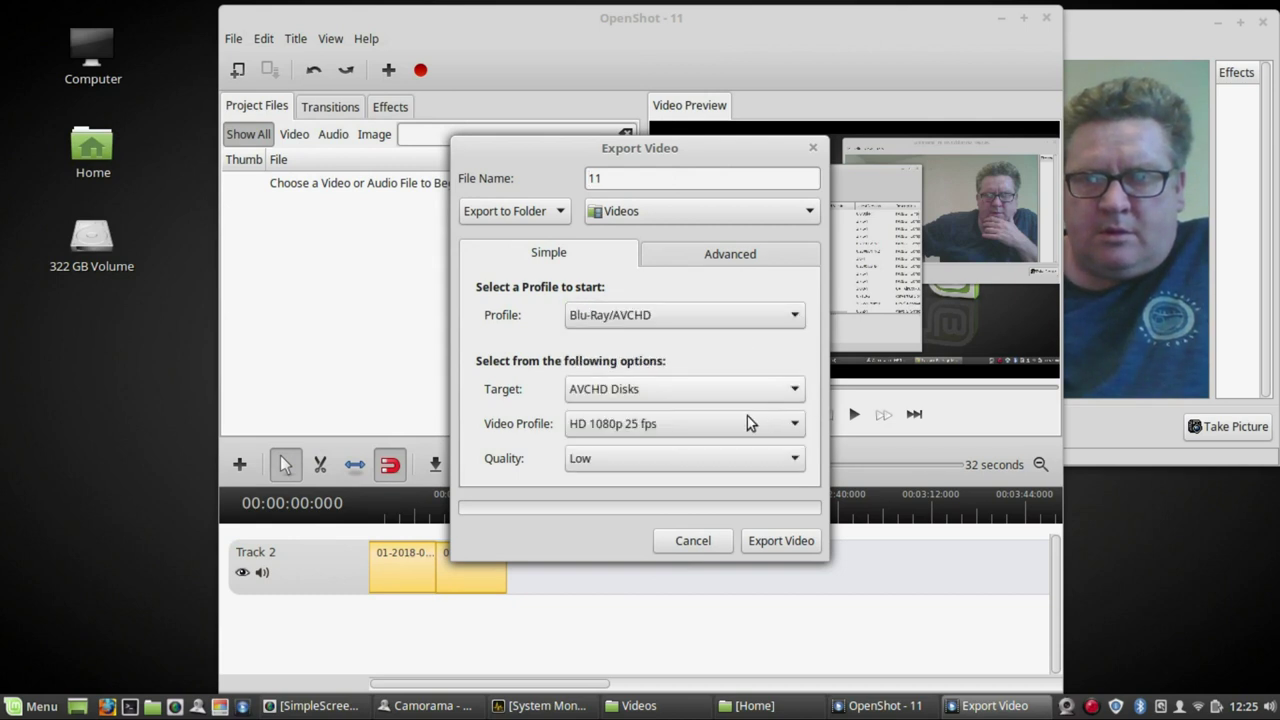
{"action": "left_click", "coordinate": [793, 458]}
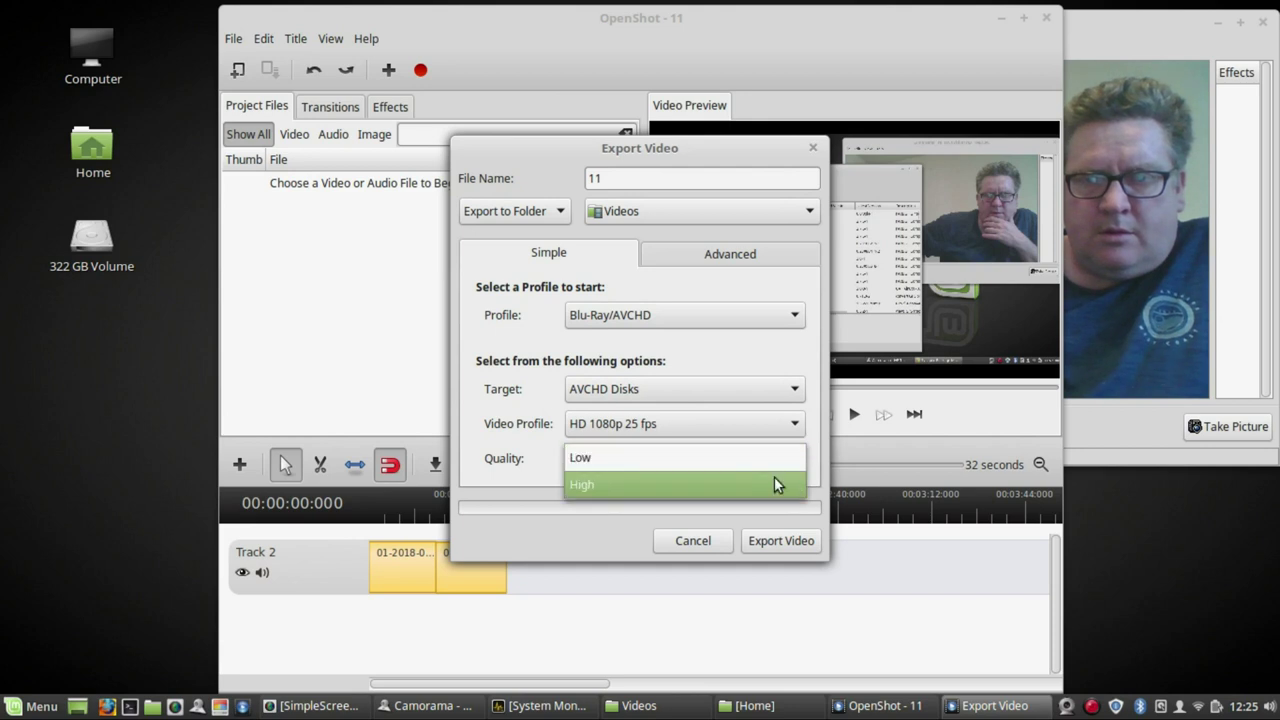
{"action": "left_click", "coordinate": [775, 481]}
- Export the video, confirm overwriting the existing 11.mp4, and minimize OpenShot
{"action": "left_click", "coordinate": [792, 541]}
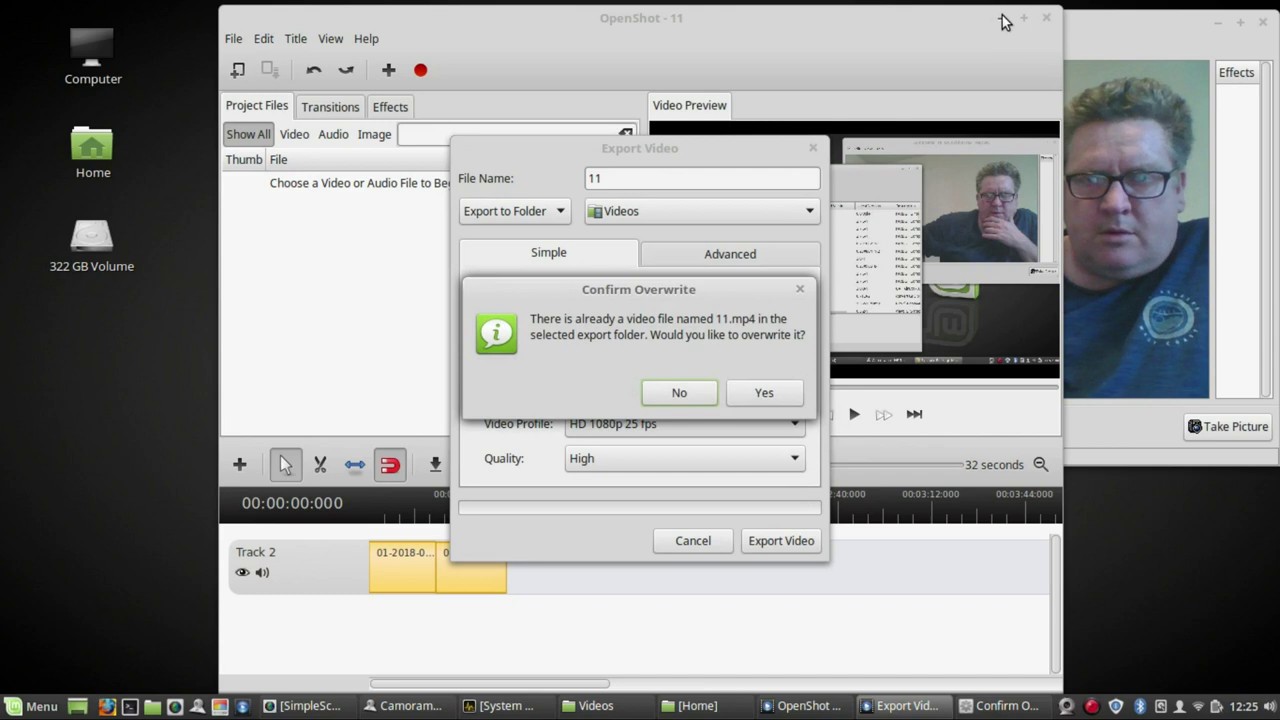
{"action": "left_click", "coordinate": [768, 392]}
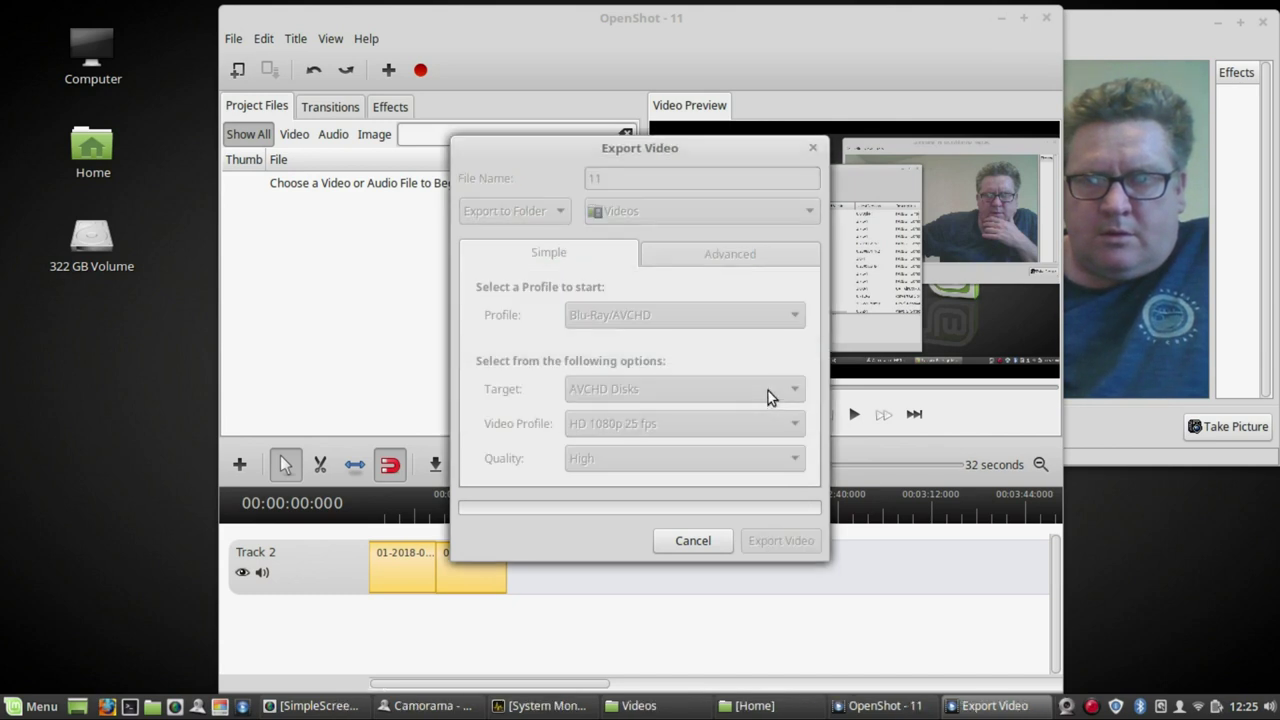
{"action": "left_click", "coordinate": [1002, 21]}
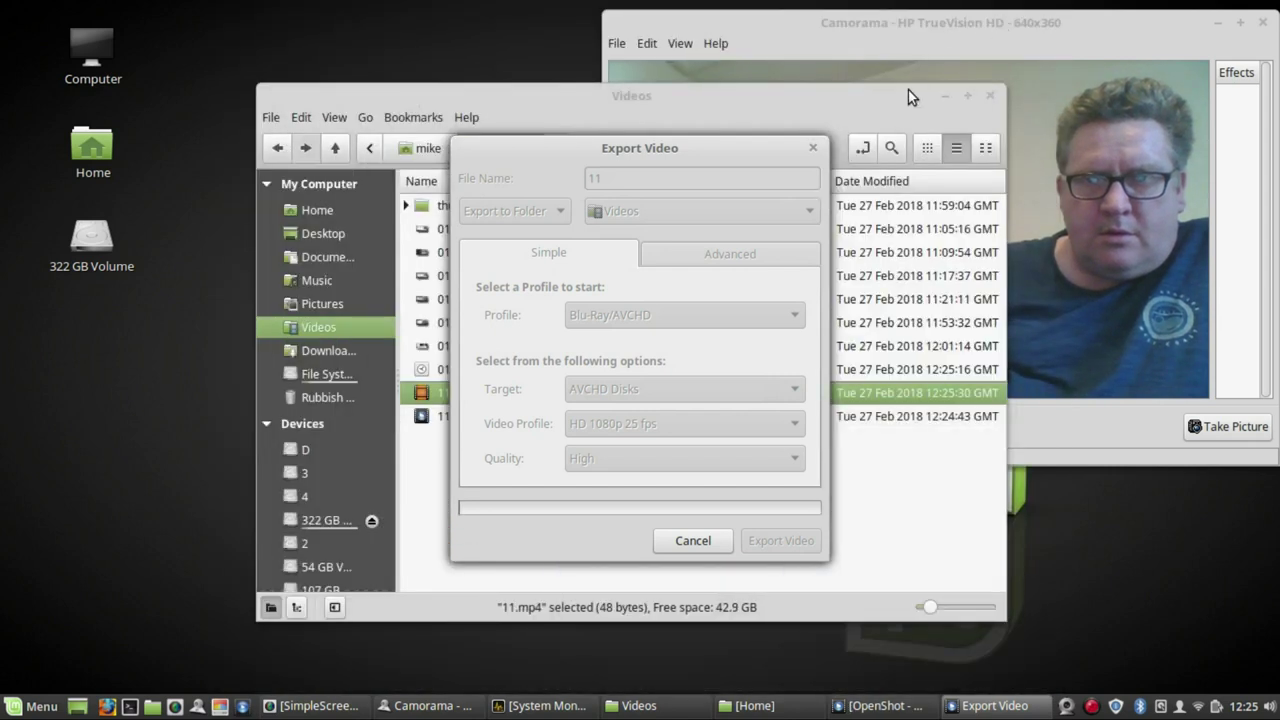
- Drag the Export Video dialog up and left to reveal 11.mp4 in the Videos folder
{"action": "left_click_drag", "start_coordinate": [747, 145], "coordinate": [467, 54]}
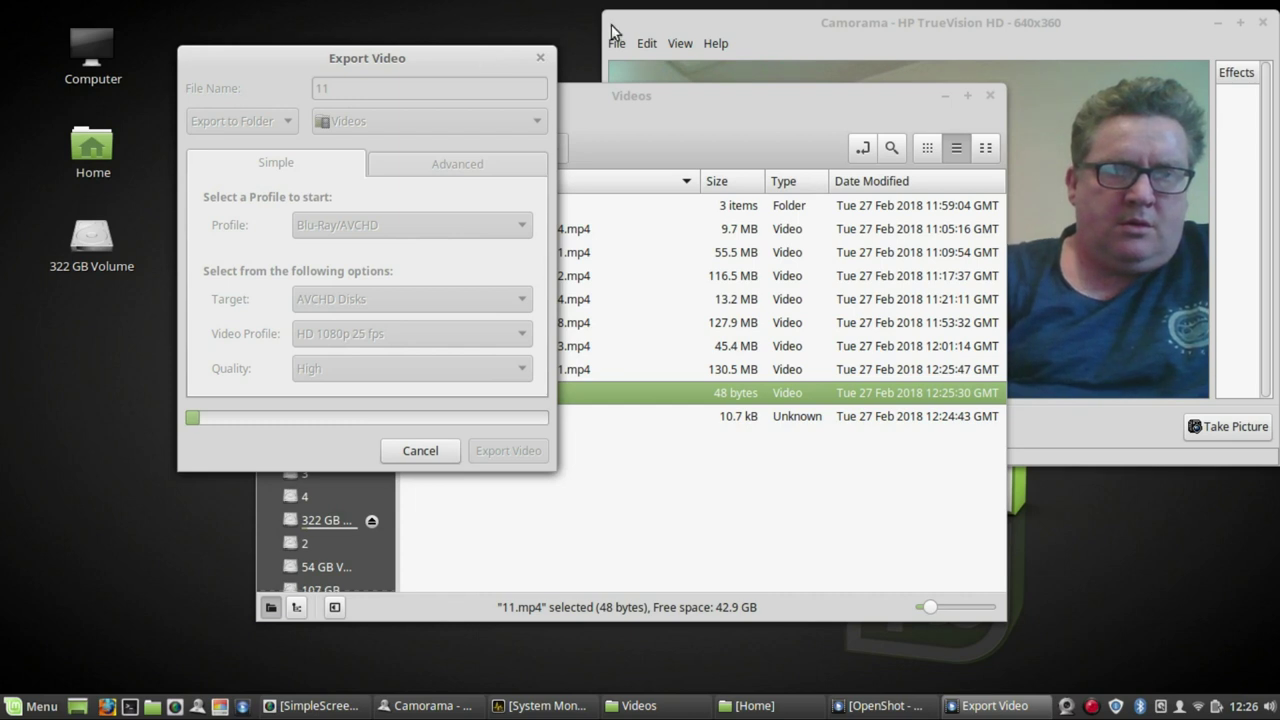
- Close the Home window, minimize the Videos window and move the export dialog aside, leaving Camorama visible
{"action": "left_click", "coordinate": [785, 708]}
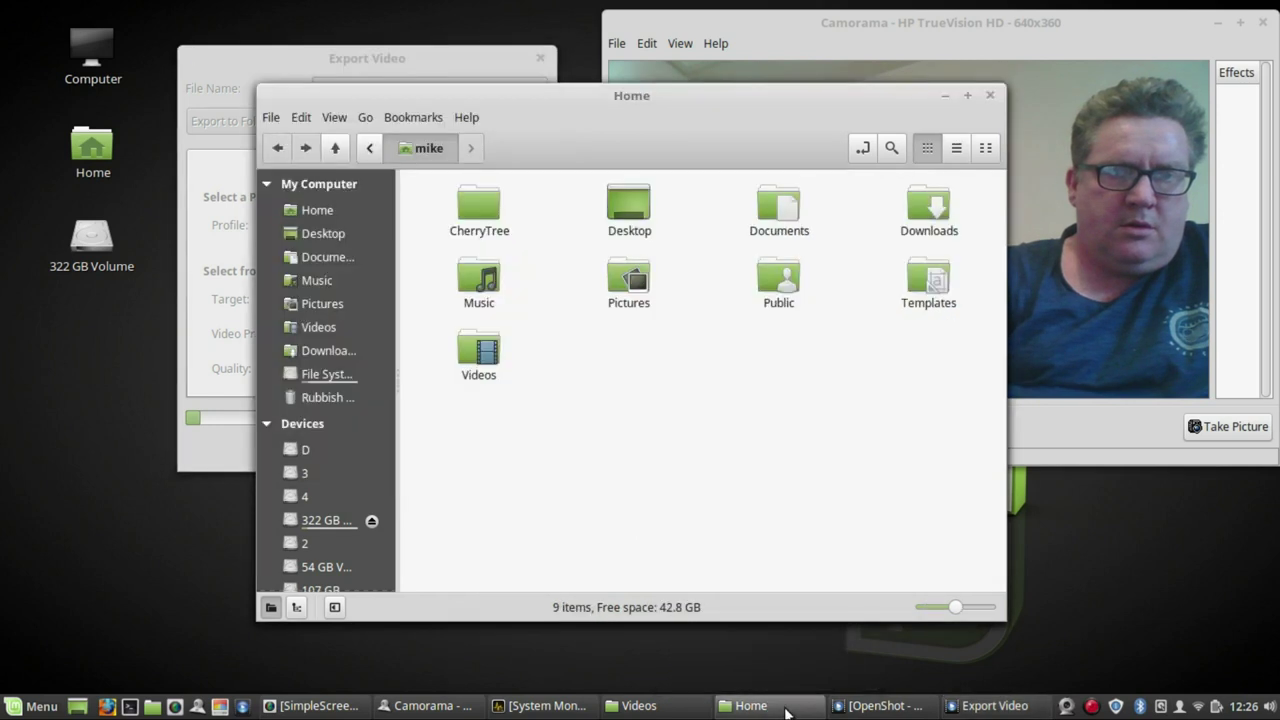
{"action": "left_click", "coordinate": [990, 95]}
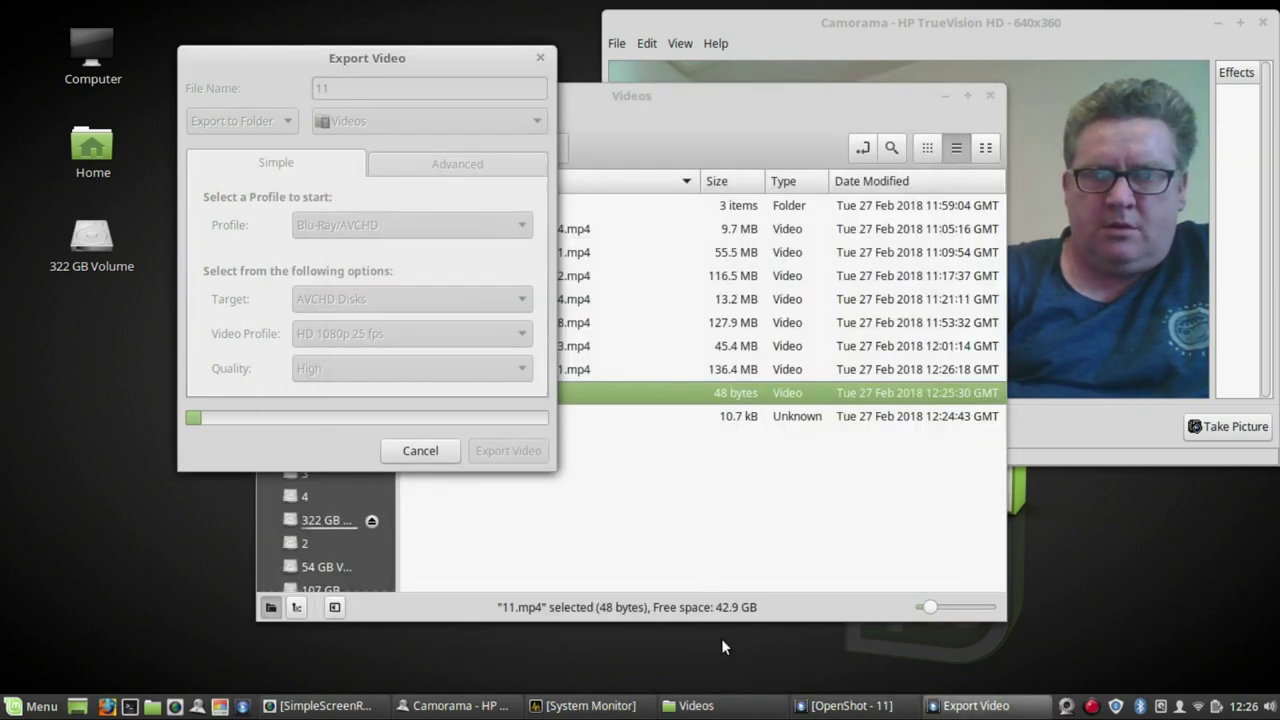
{"action": "left_click", "coordinate": [947, 97]}
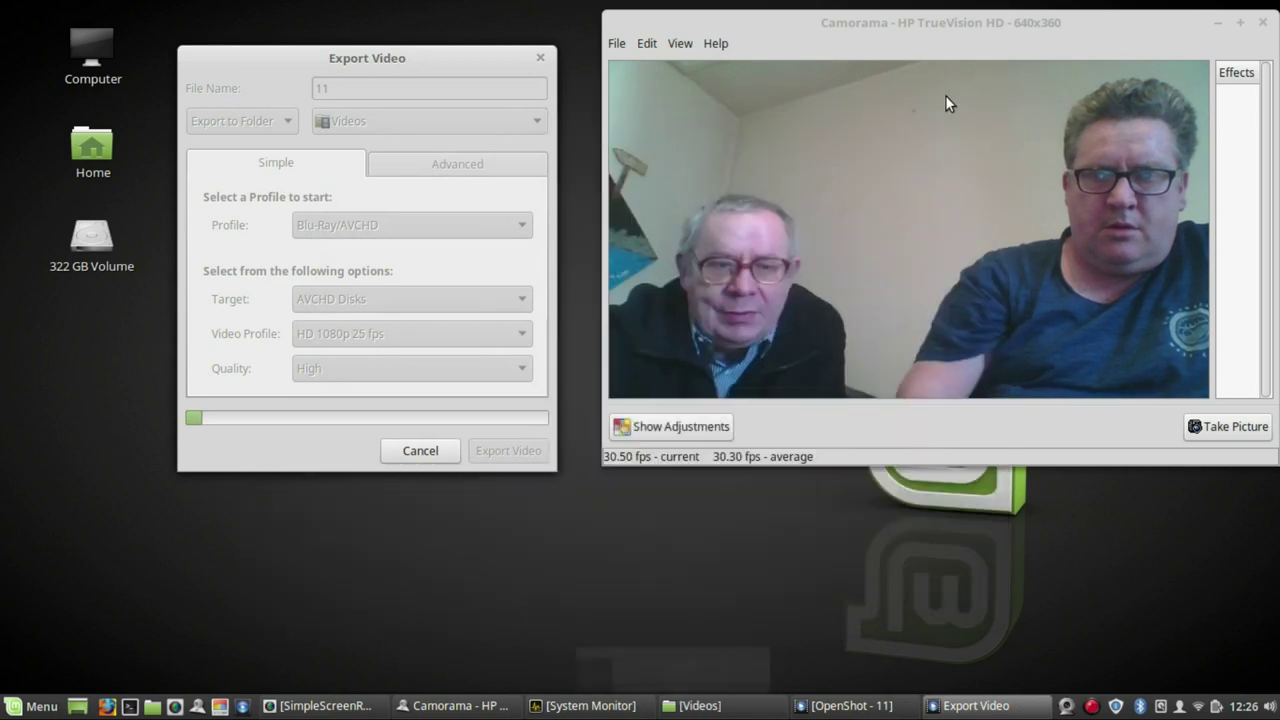
{"action": "left_click_drag", "start_coordinate": [412, 56], "coordinate": [364, 19]}
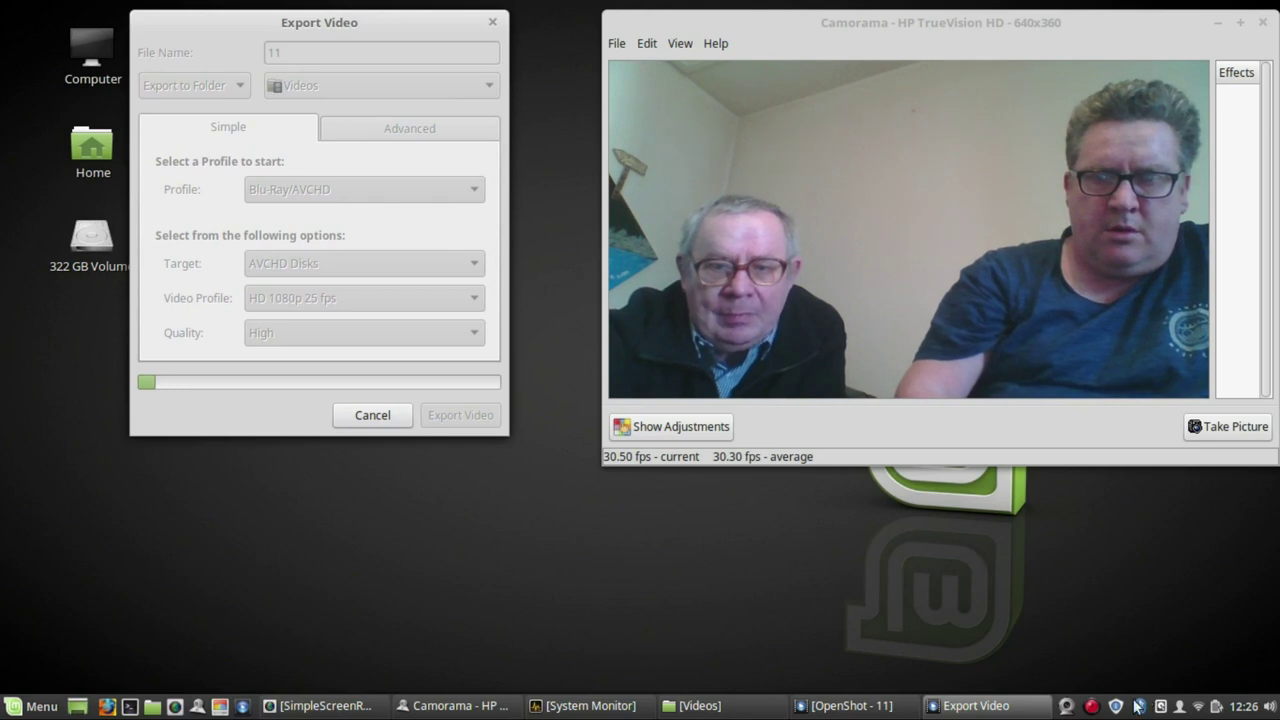
{"action": "right_click", "coordinate": [1094, 706]}
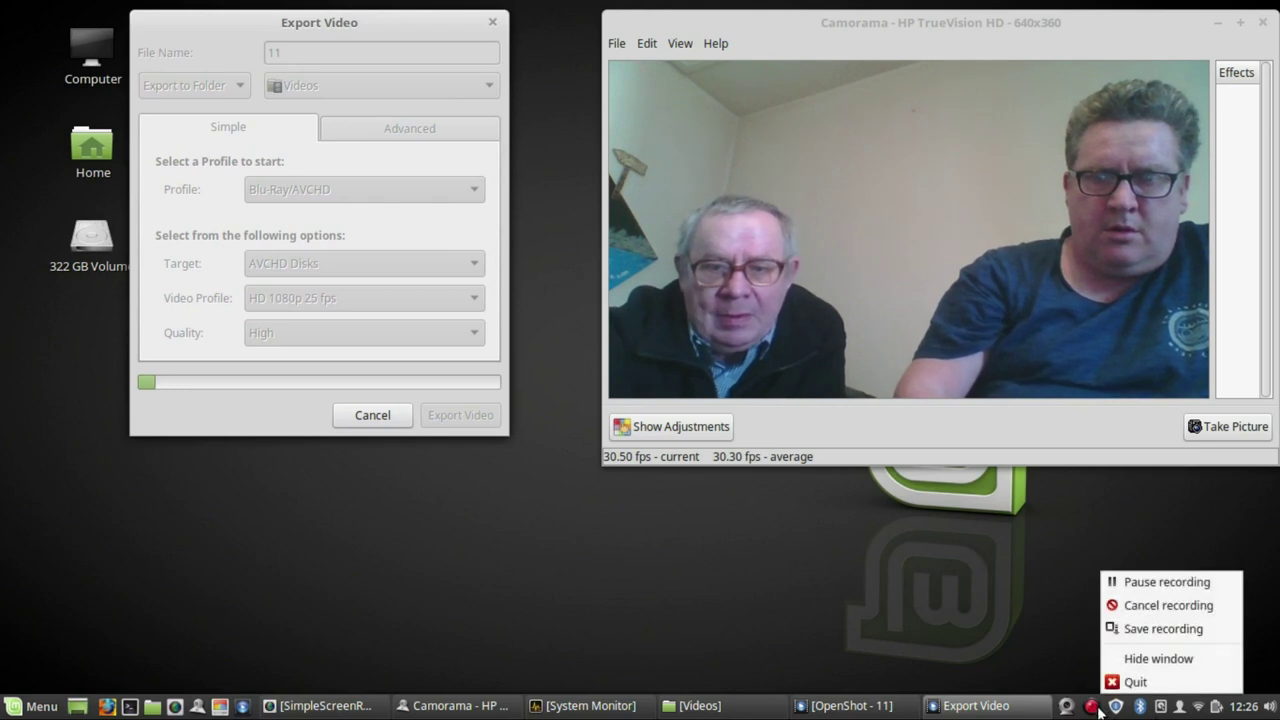
{"action": "left_click", "coordinate": [1136, 582]}
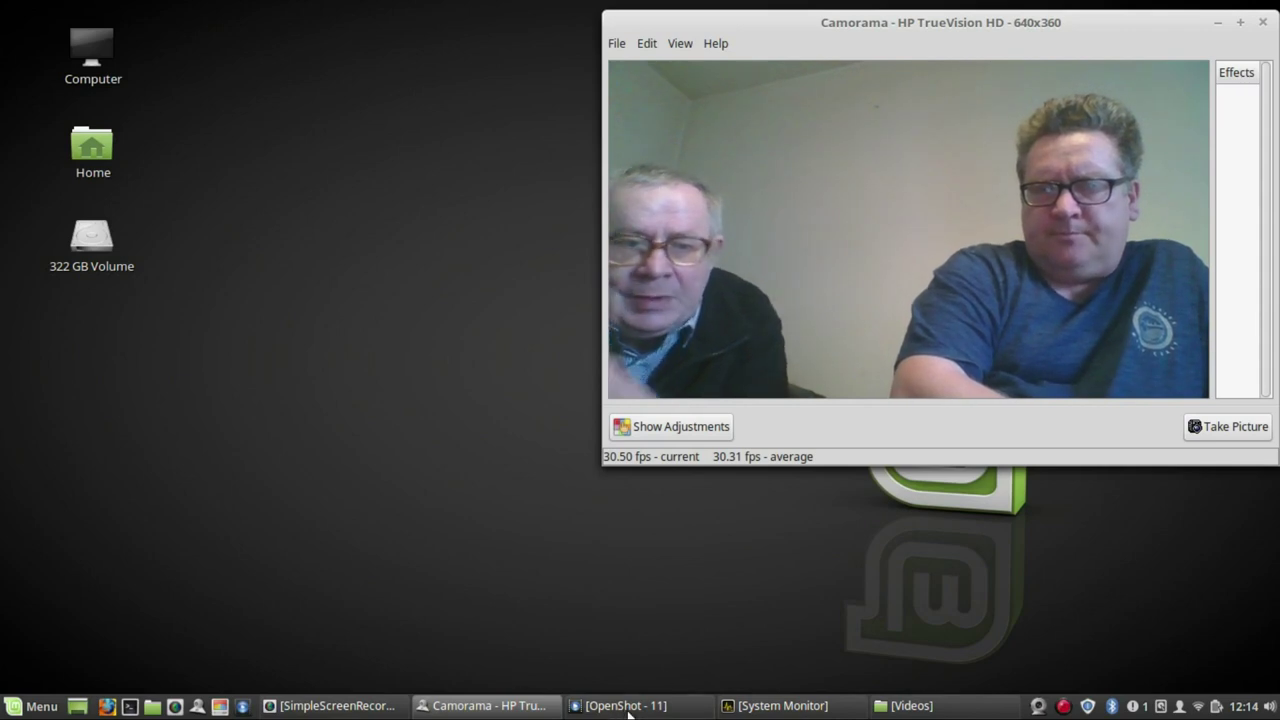
{"action": "mouse_move", "coordinate": [621, 710]}
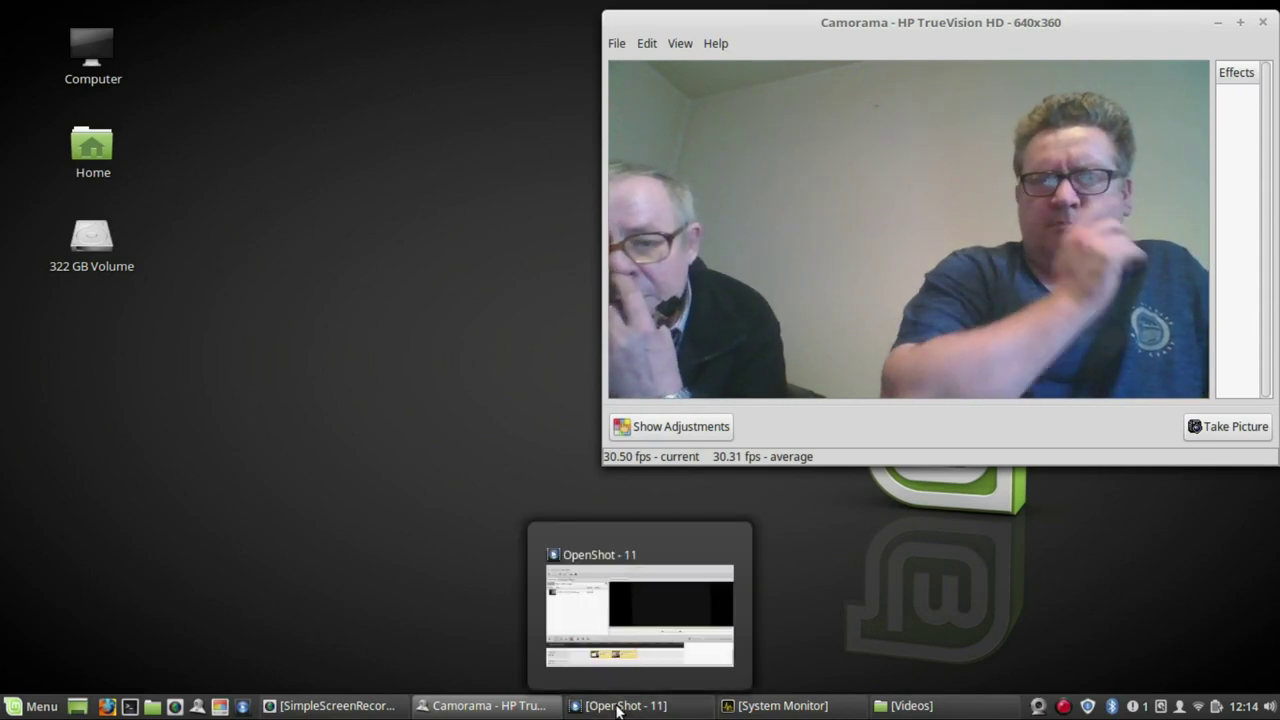
- Launch CherryTree from All Applications in the Cinnamon menu
{"action": "mouse_move", "coordinate": [343, 710]}
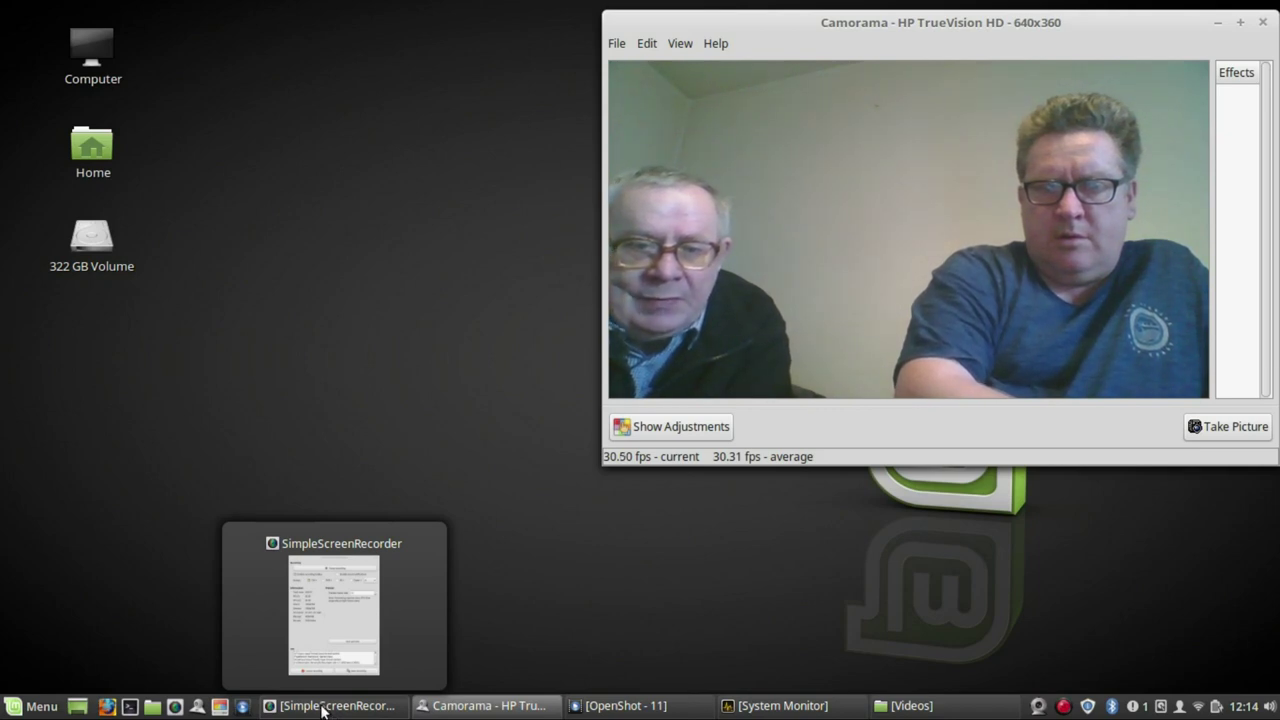
{"action": "left_click", "coordinate": [44, 706]}
{"action": "mouse_move", "coordinate": [223, 357]}
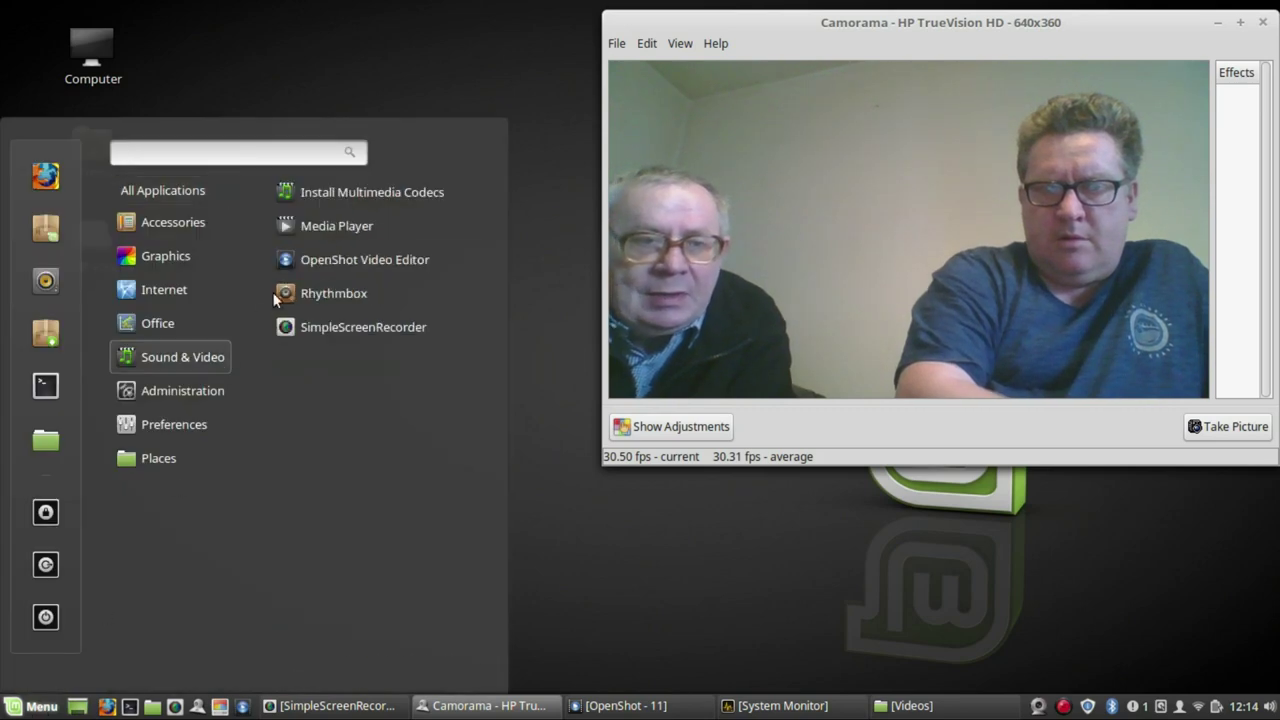
{"action": "mouse_move", "coordinate": [213, 201]}
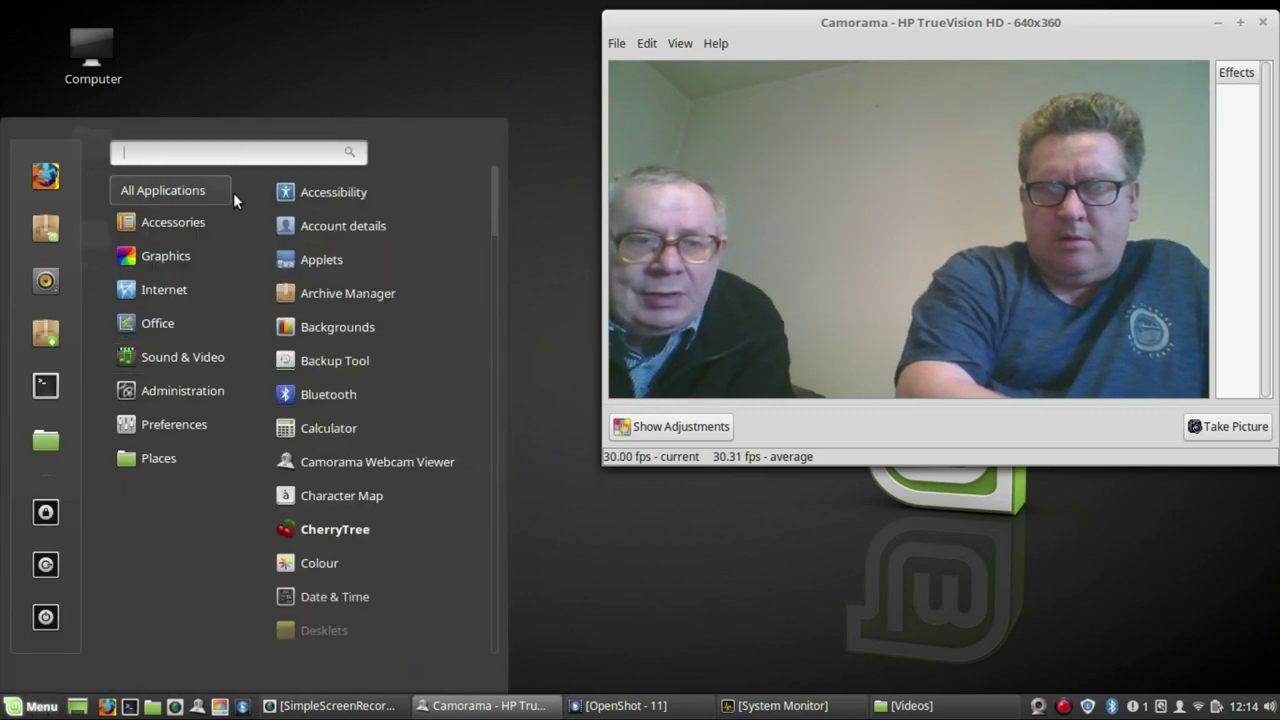
{"action": "left_click", "coordinate": [362, 537]}
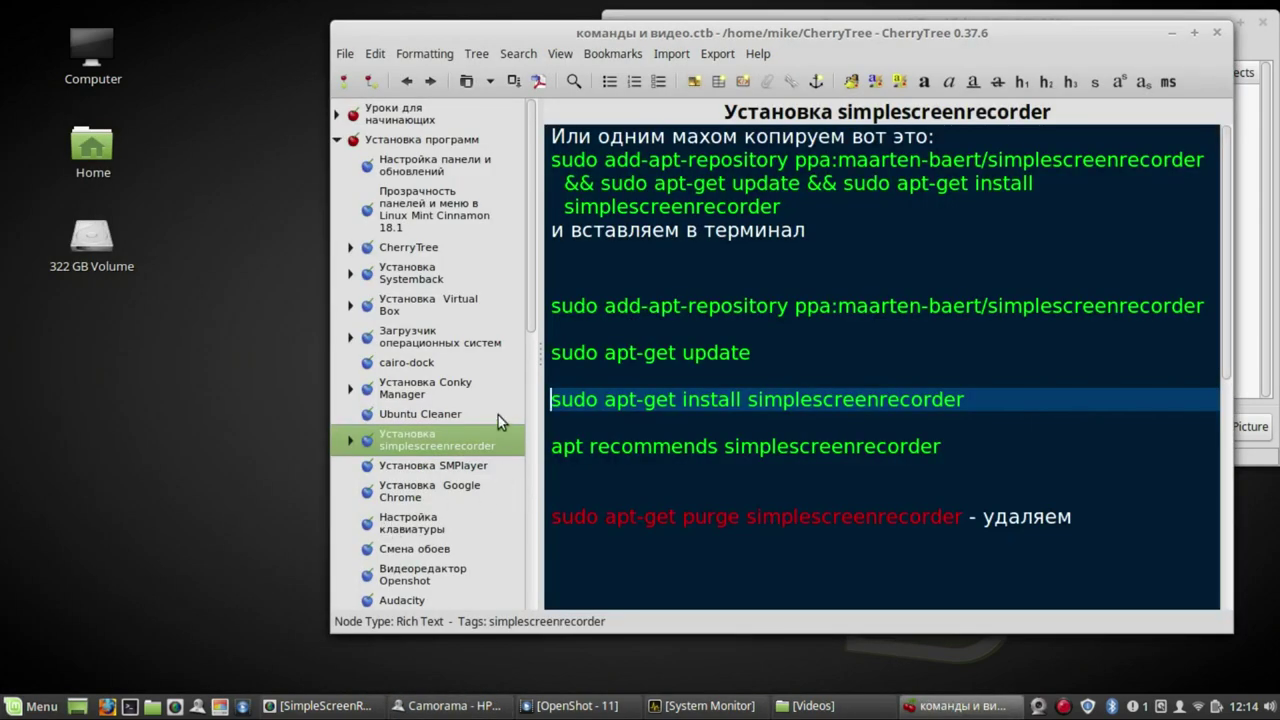
- Open the Установка SMPlayer note and a new terminal, placing the windows side by side
{"action": "left_click", "coordinate": [465, 467]}
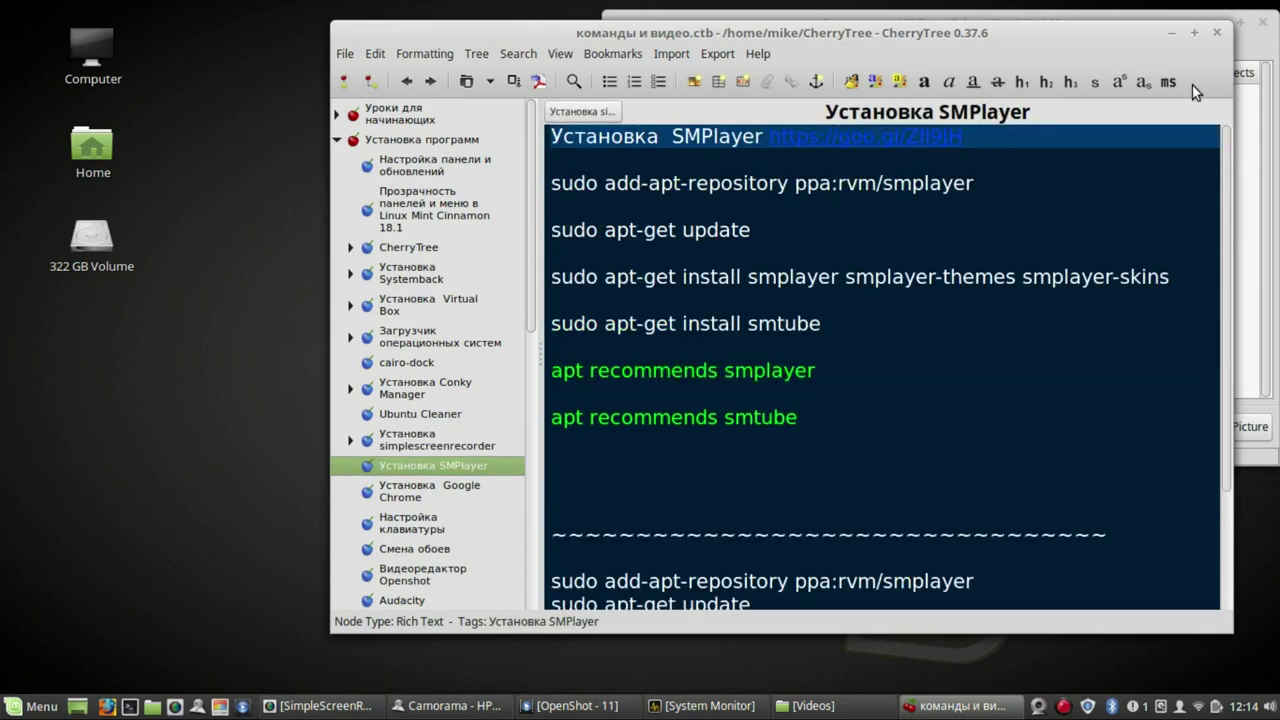
{"action": "left_click_drag", "start_coordinate": [1111, 35], "coordinate": [1157, 21]}
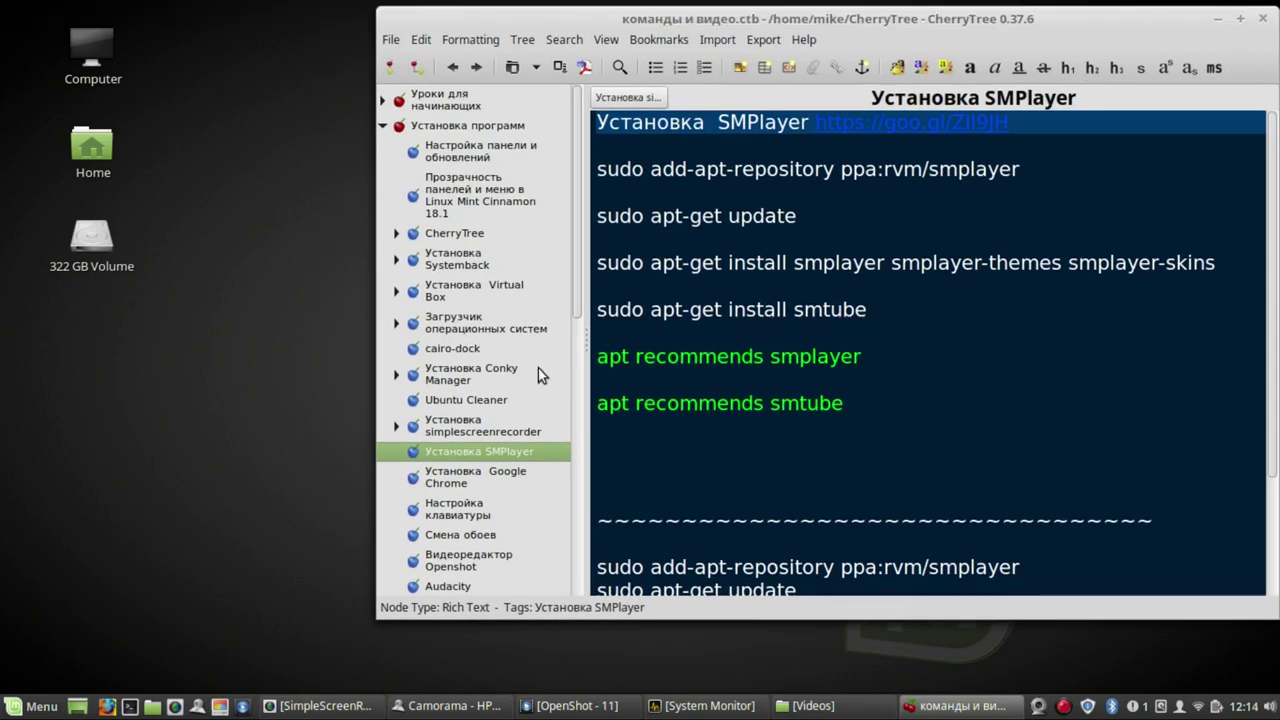
{"action": "left_click", "coordinate": [129, 708]}
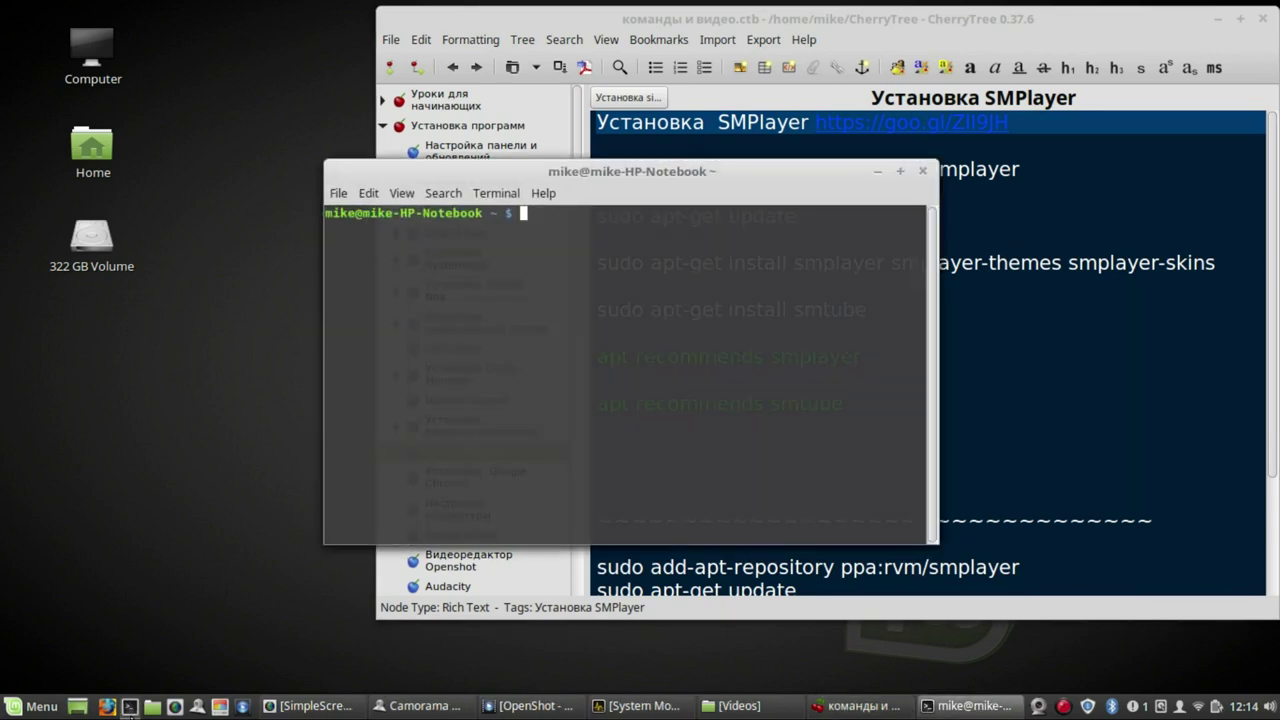
{"action": "left_click_drag", "start_coordinate": [750, 172], "coordinate": [435, 159]}
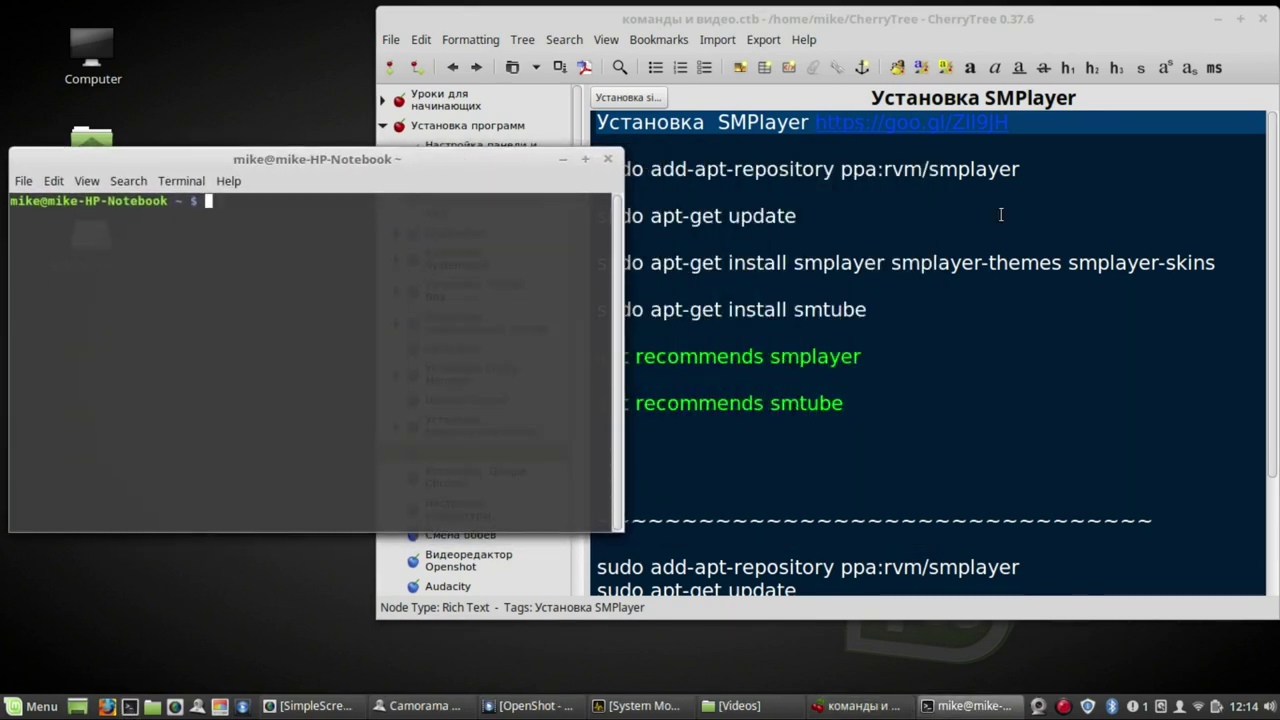
- Select the add-apt-repository ppa:rvm/smplayer command line in the note
{"action": "left_click", "coordinate": [1042, 172]}
{"action": "left_click_drag", "start_coordinate": [1026, 169], "coordinate": [597, 169]}
{"action": "key", "text": "cmd+c"}
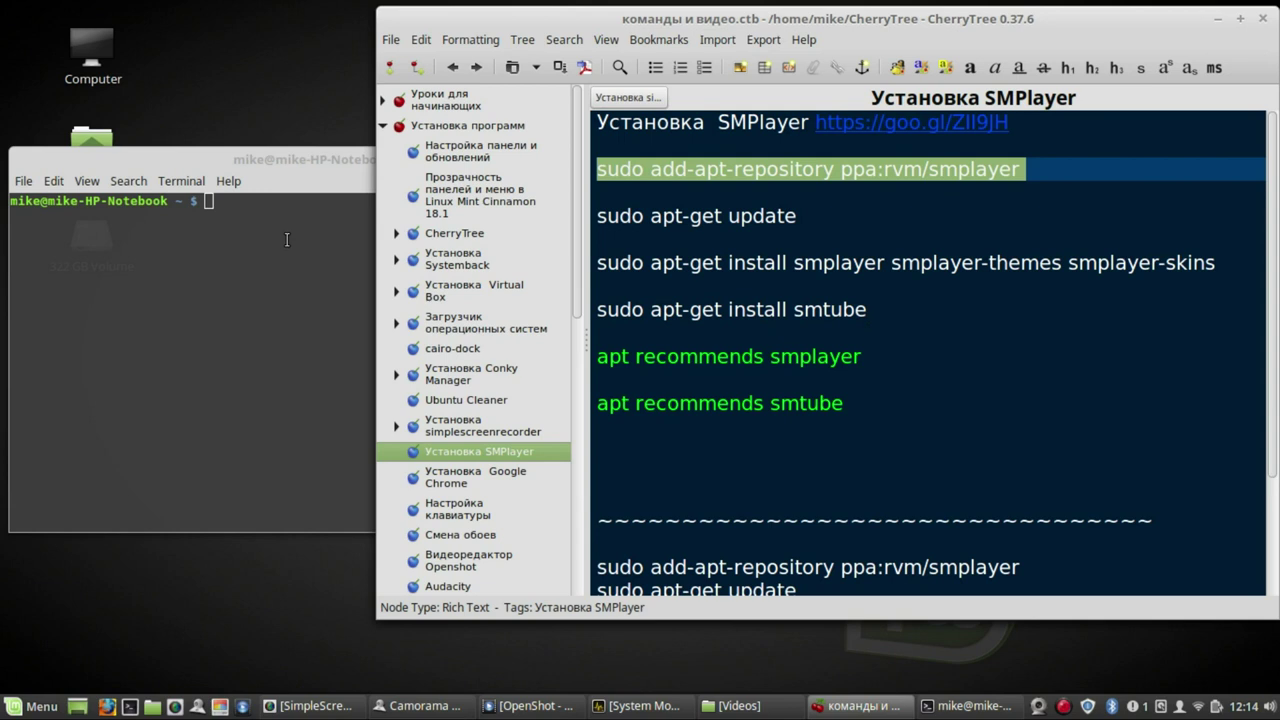
{"action": "left_click", "coordinate": [1058, 196]}
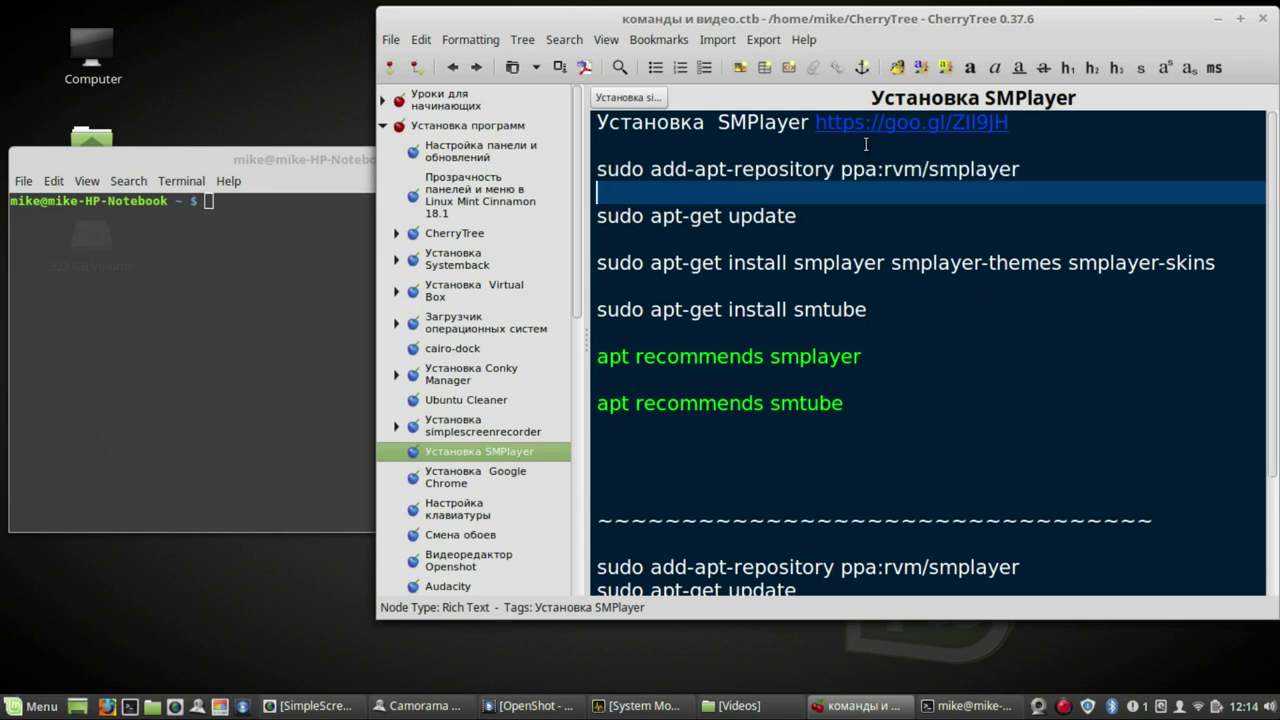
{"action": "left_click_drag", "start_coordinate": [1024, 169], "coordinate": [598, 170]}
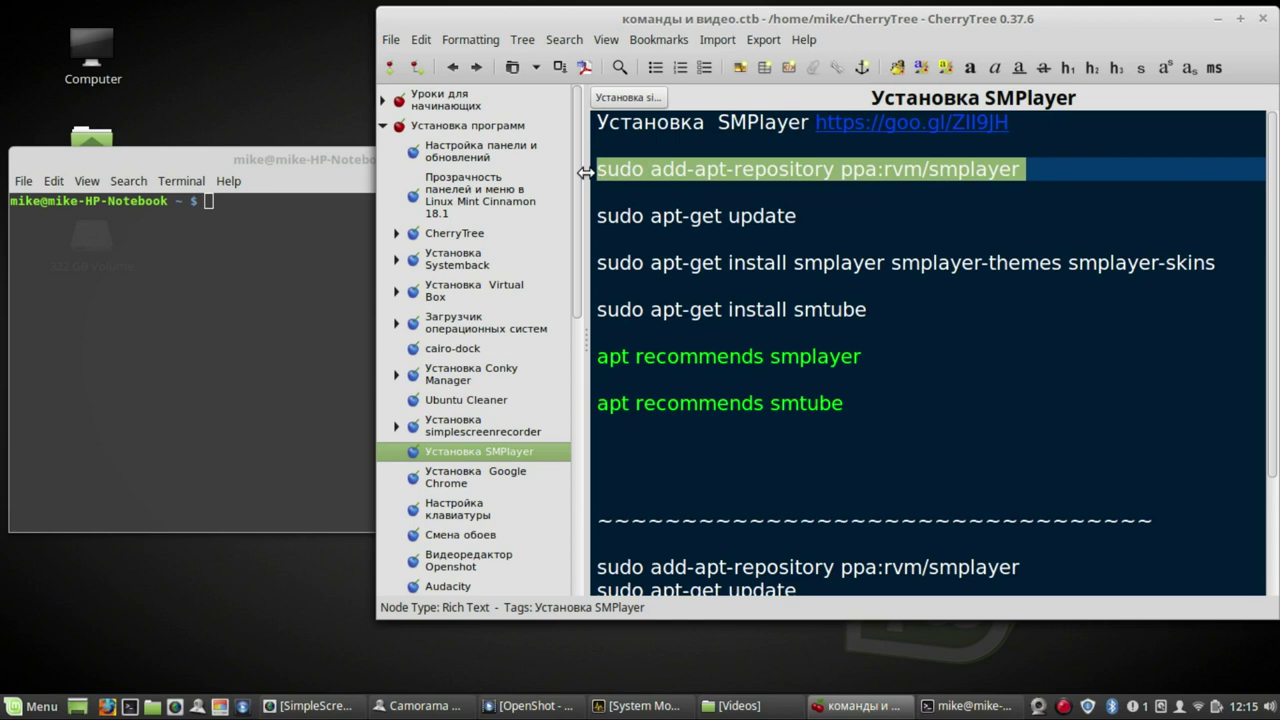
- Run sudo add-apt-repository ppa:rvm/smplayer, confirm it, and select the apt-get update line
{"action": "middle_click", "coordinate": [141, 259]}
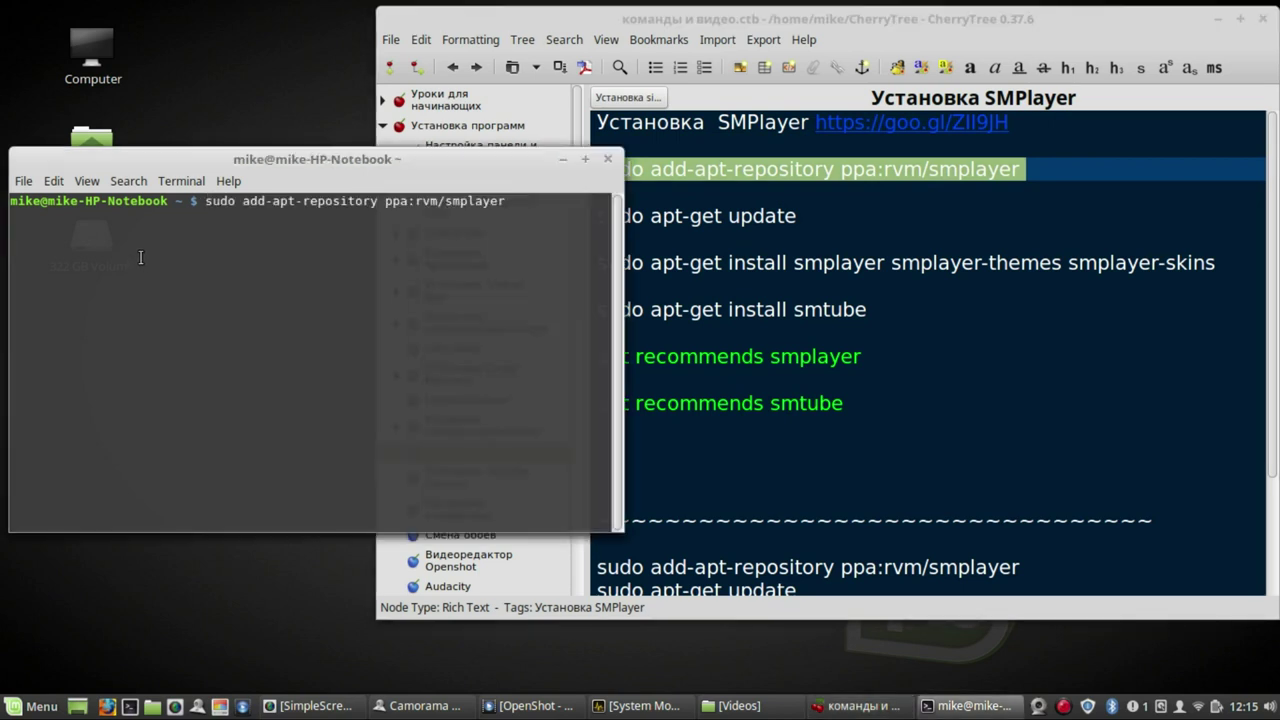
{"action": "key", "text": "Return"}
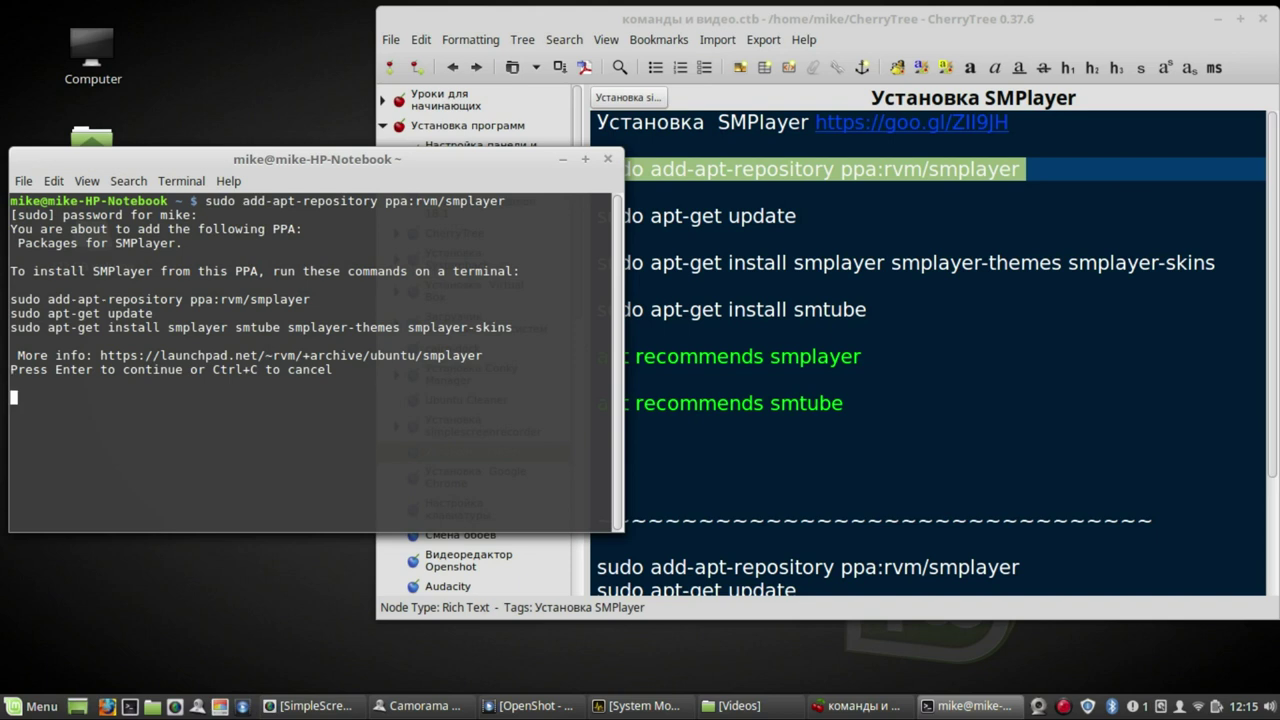
{"action": "key", "text": "Return"}
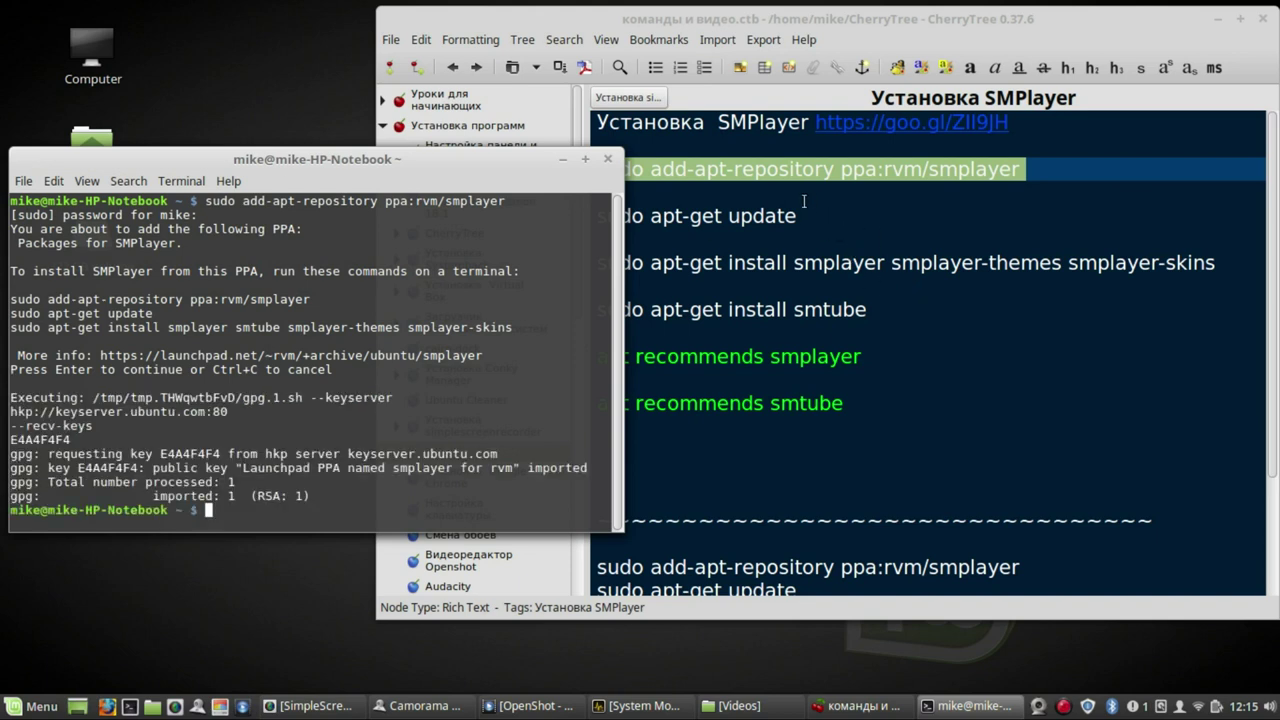
{"action": "left_click_drag", "start_coordinate": [791, 213], "coordinate": [599, 216]}
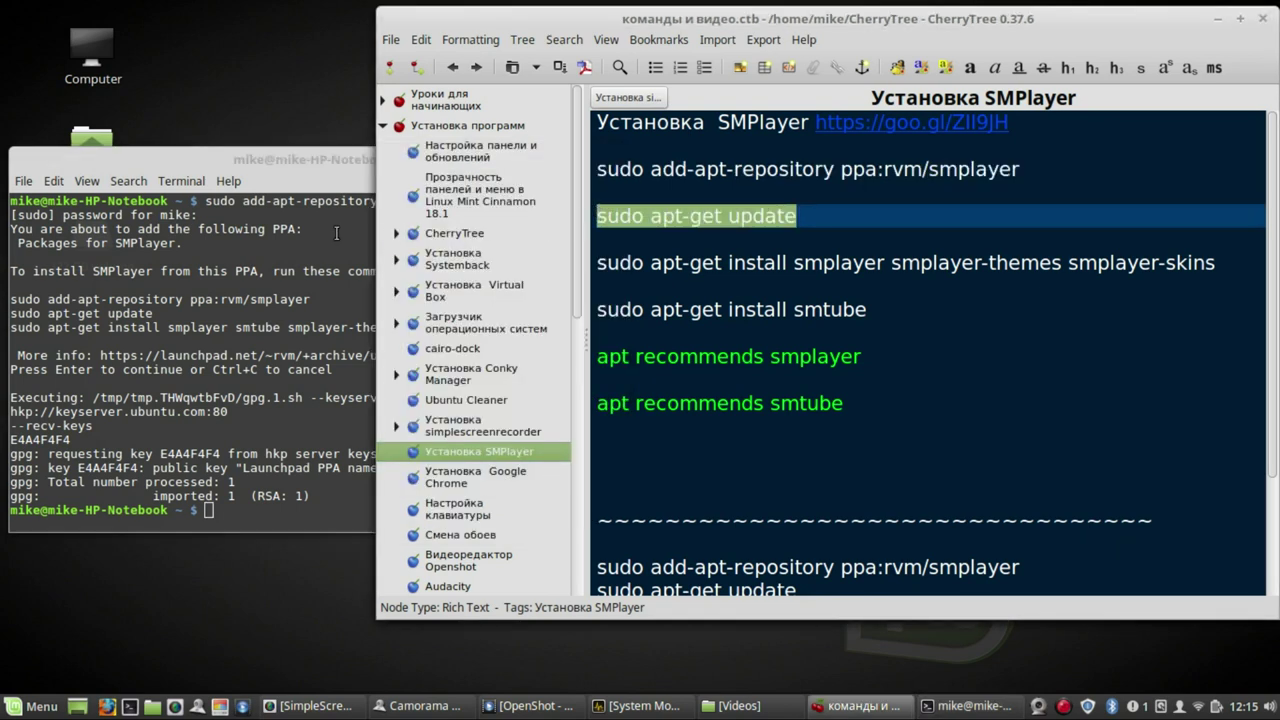
- Run sudo apt-get update and rearrange the Camorama webcam and CherryTree windows
{"action": "middle_click", "coordinate": [336, 233]}
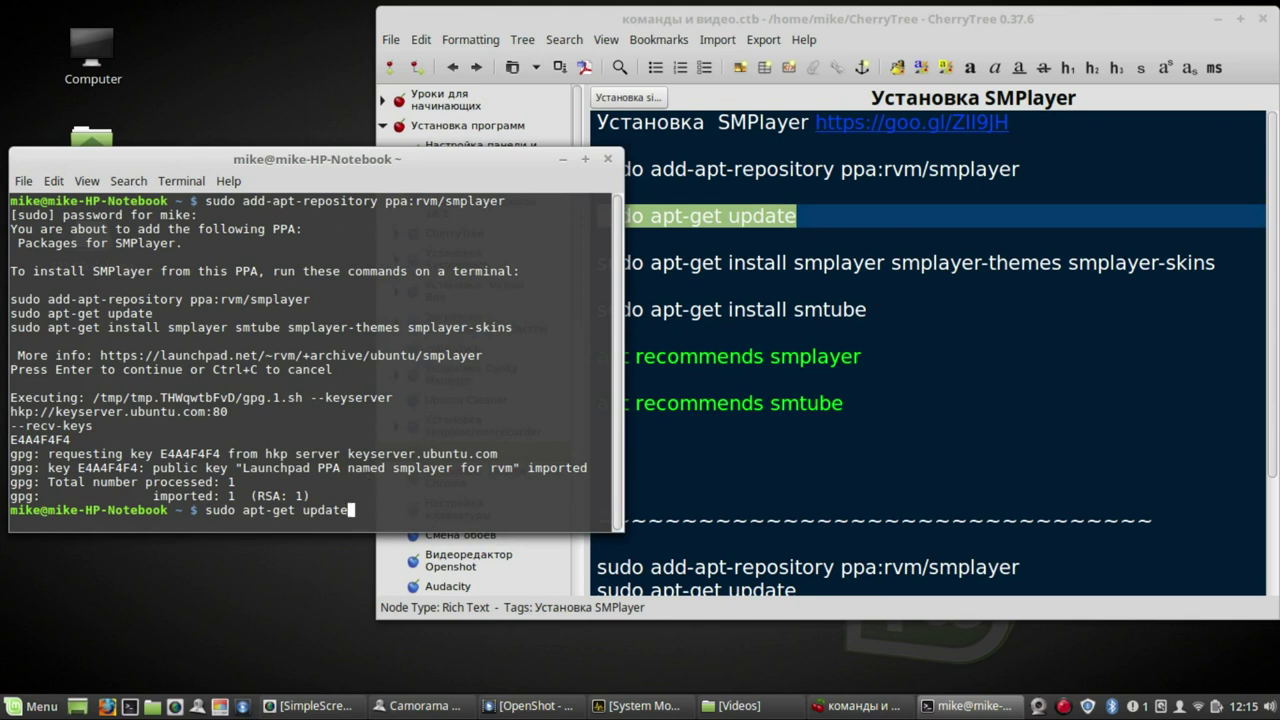
{"action": "key", "text": "Return"}
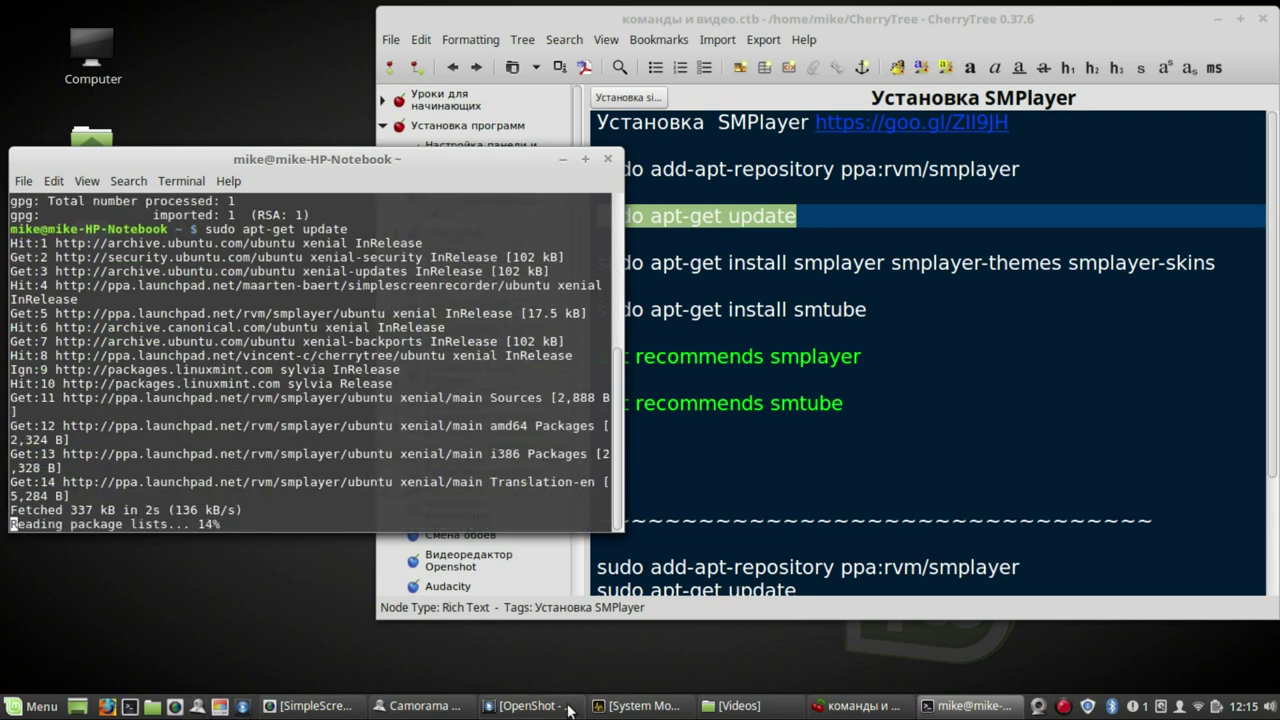
{"action": "left_click", "coordinate": [445, 706]}
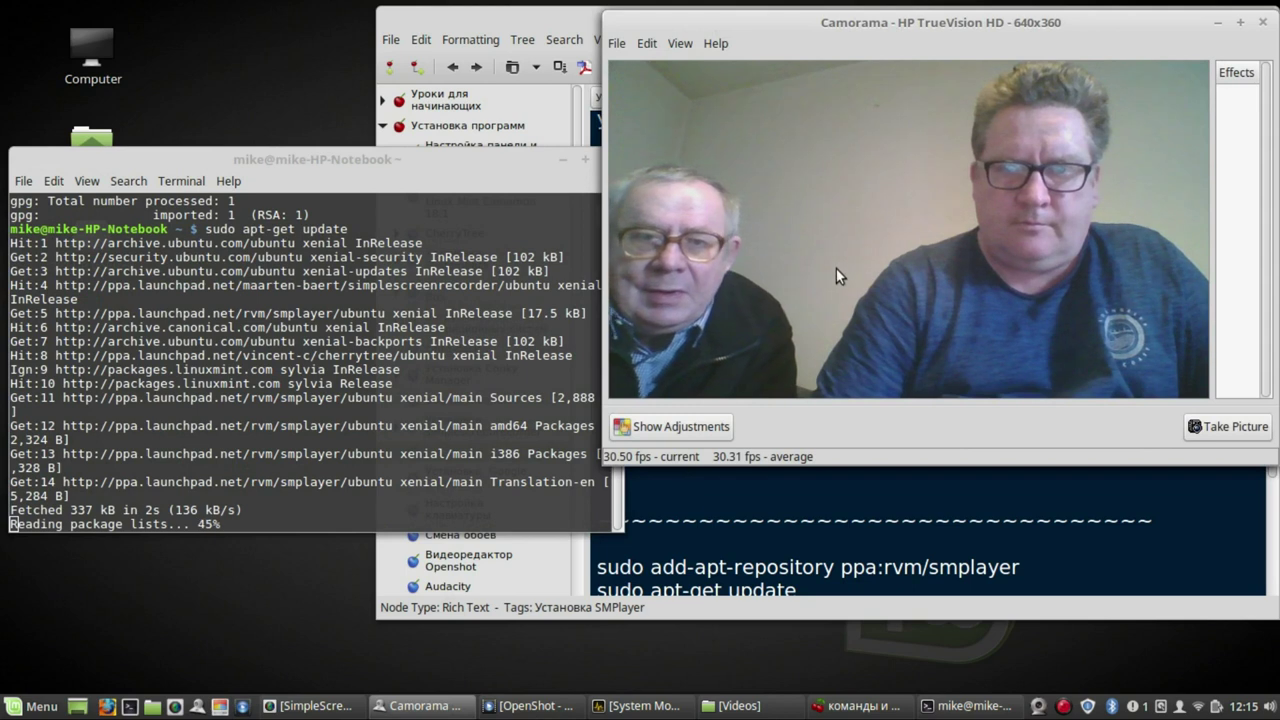
{"action": "left_click", "coordinate": [510, 20]}
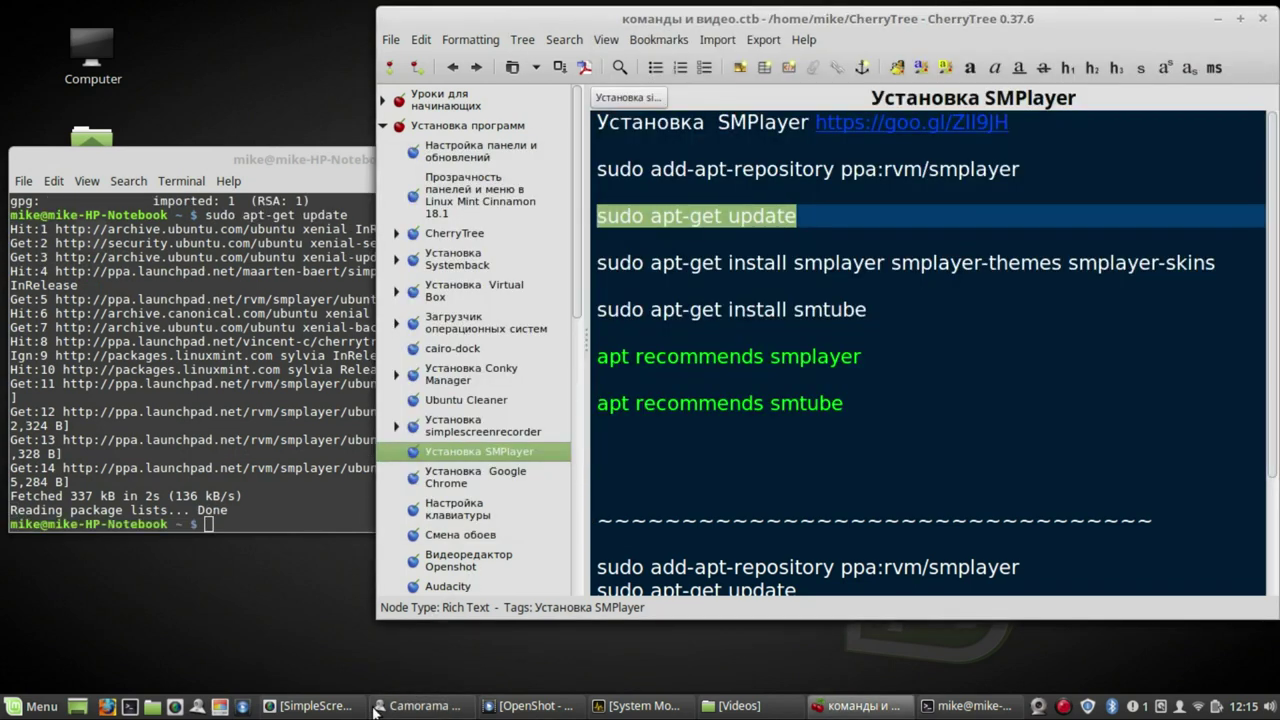
{"action": "left_click", "coordinate": [437, 710]}
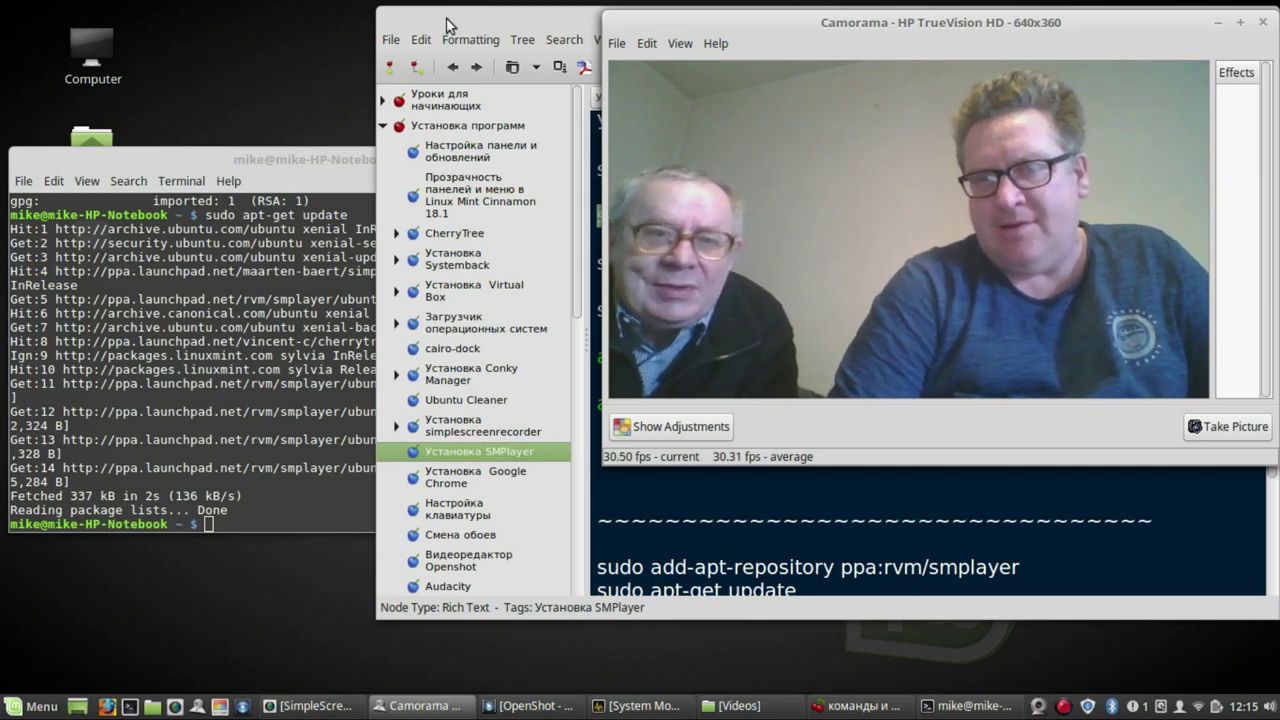
{"action": "left_click_drag", "start_coordinate": [429, 19], "coordinate": [204, 31]}
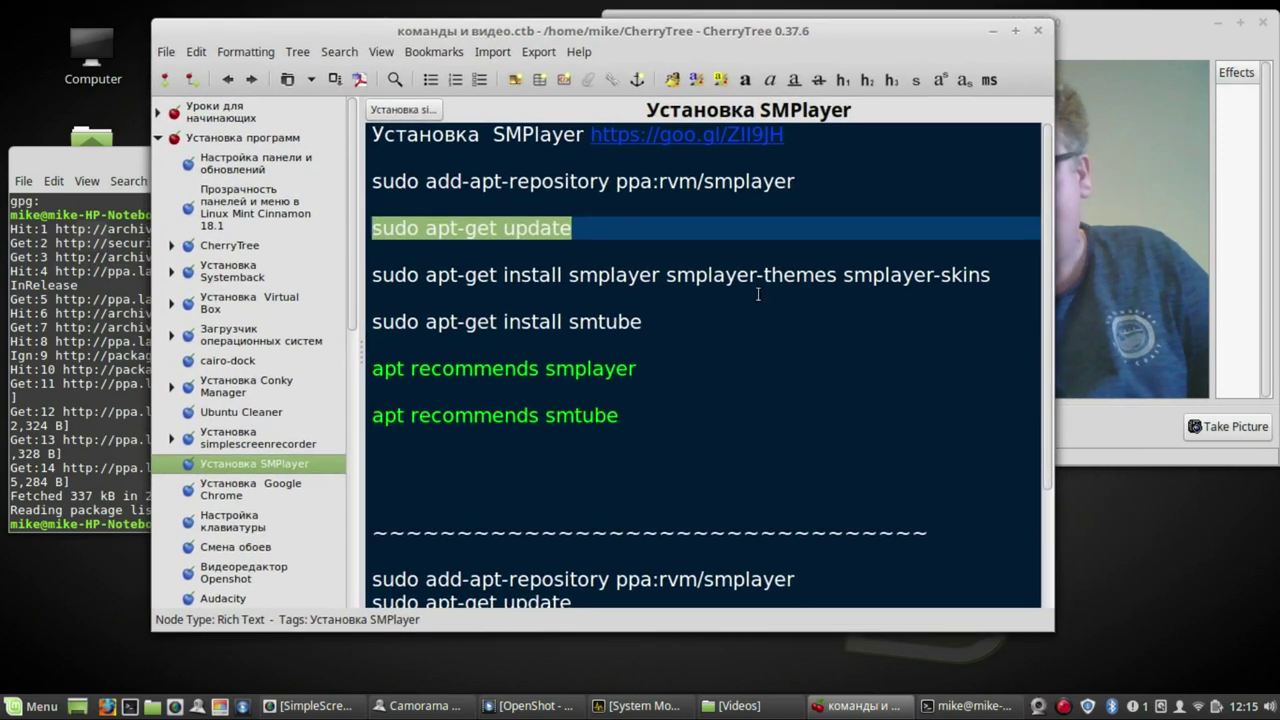
- Install smplayer, smplayer-themes and smplayer-skins with the apt-get command from the note, confirming with Y
{"action": "left_click", "coordinate": [998, 277]}
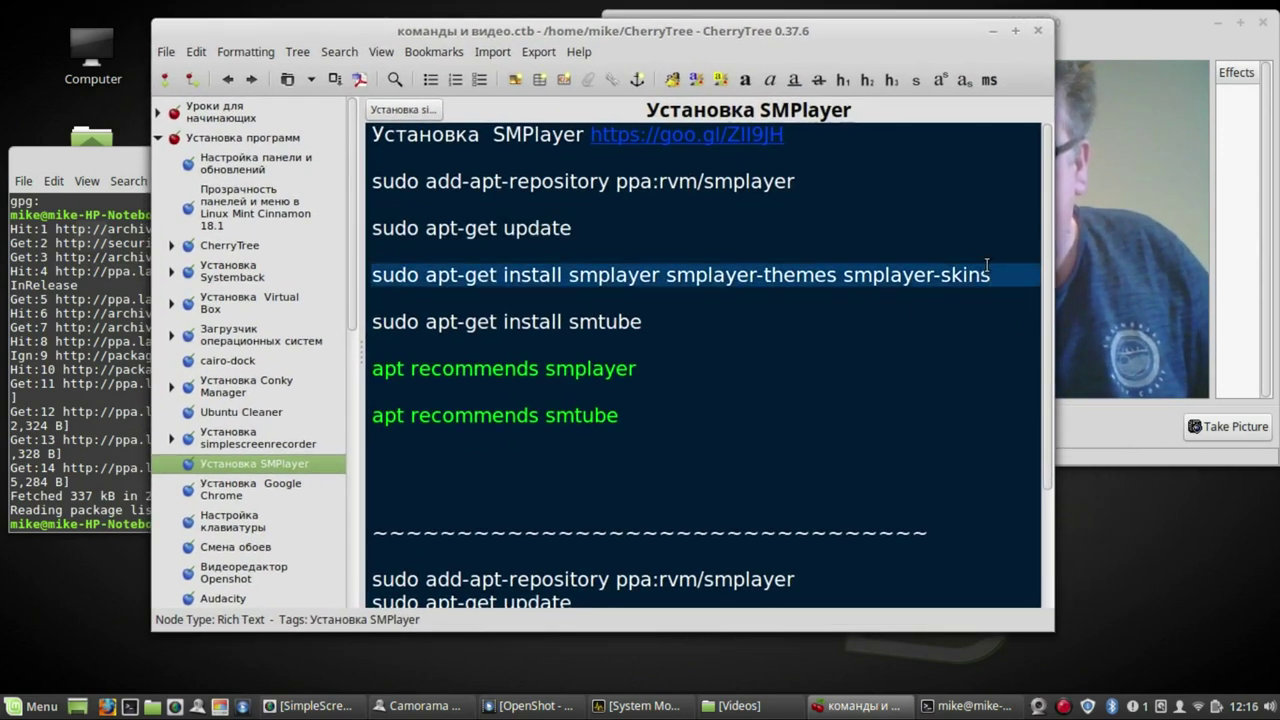
{"action": "left_click_drag", "start_coordinate": [992, 274], "coordinate": [373, 272]}
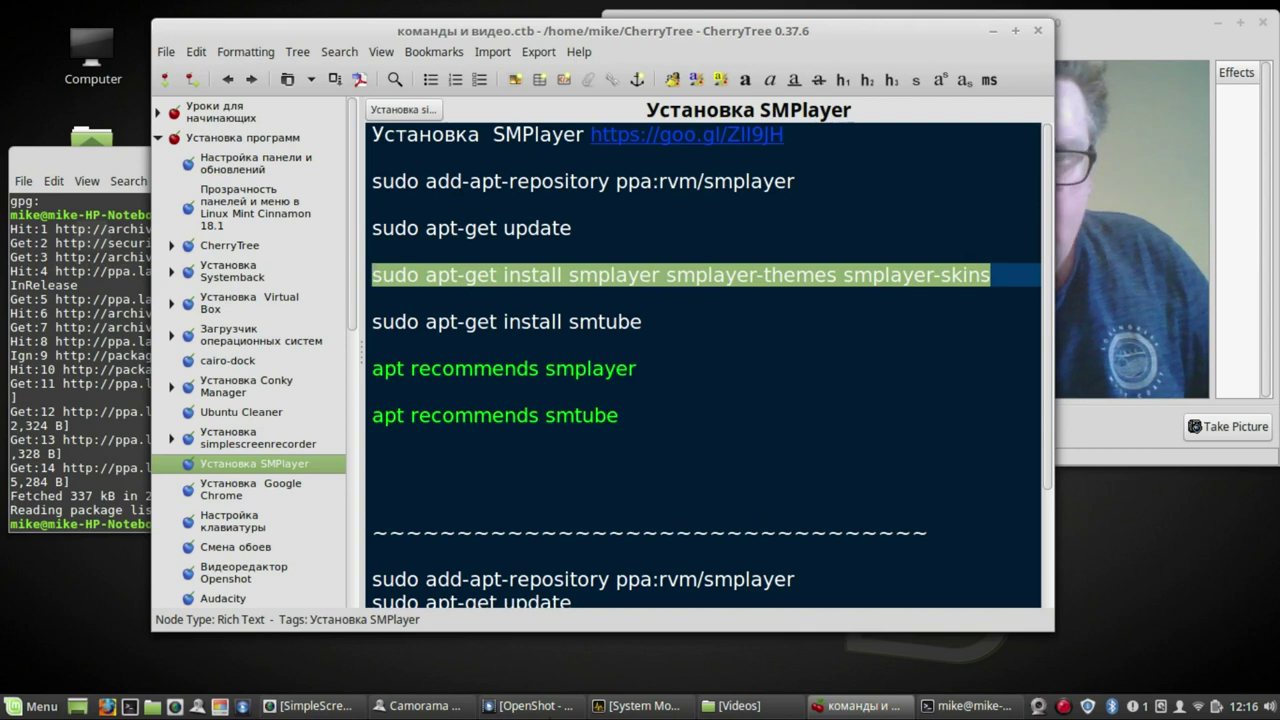
{"action": "middle_click", "coordinate": [85, 285]}
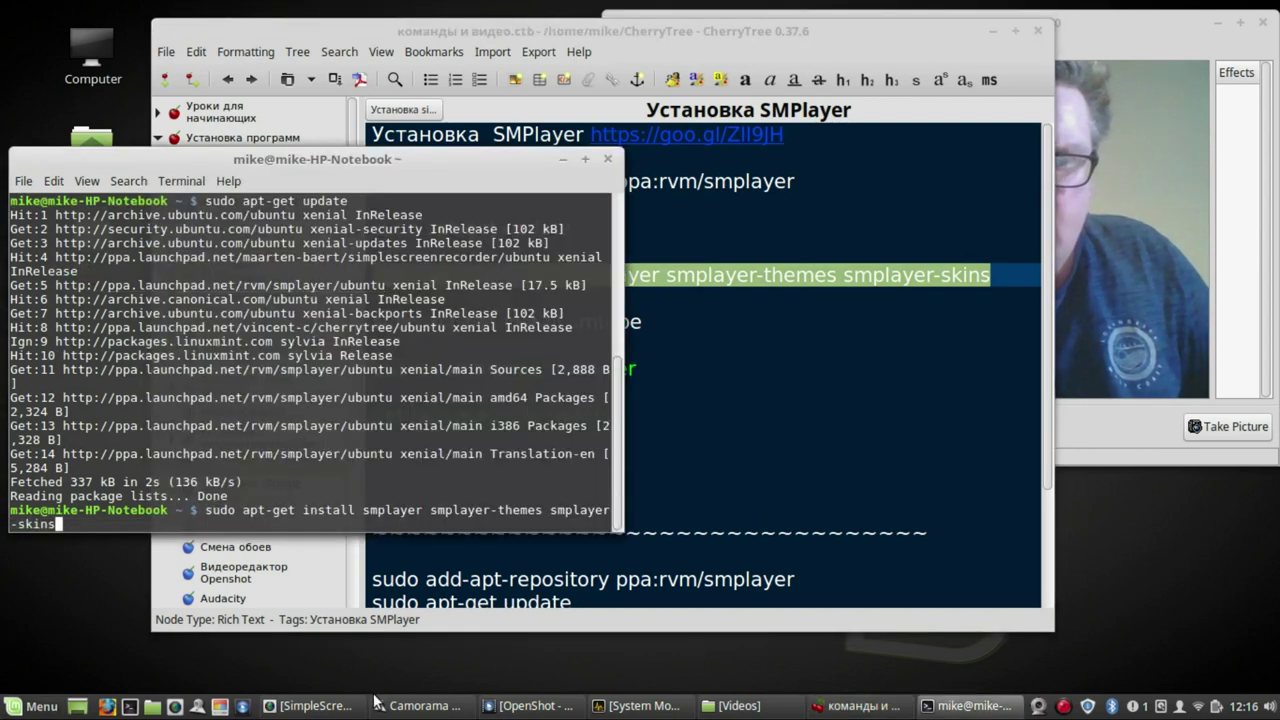
{"action": "key", "text": "Return"}
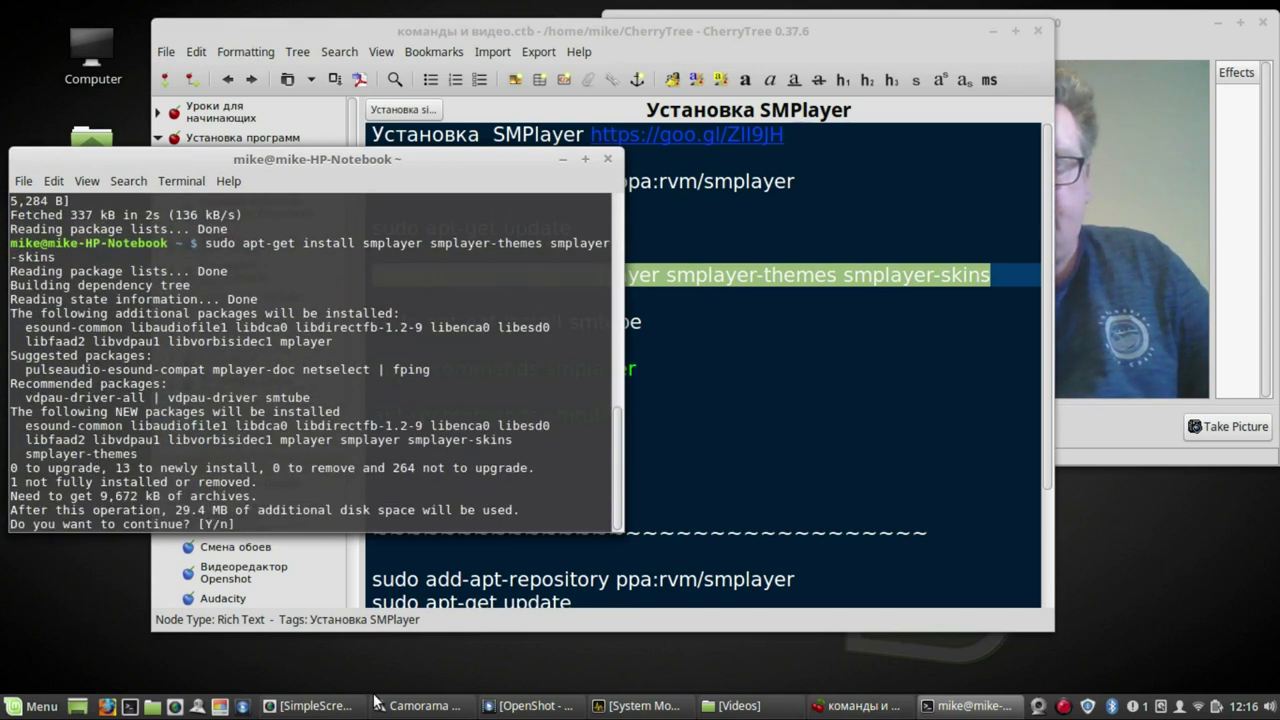
{"action": "key", "text": "Return"}
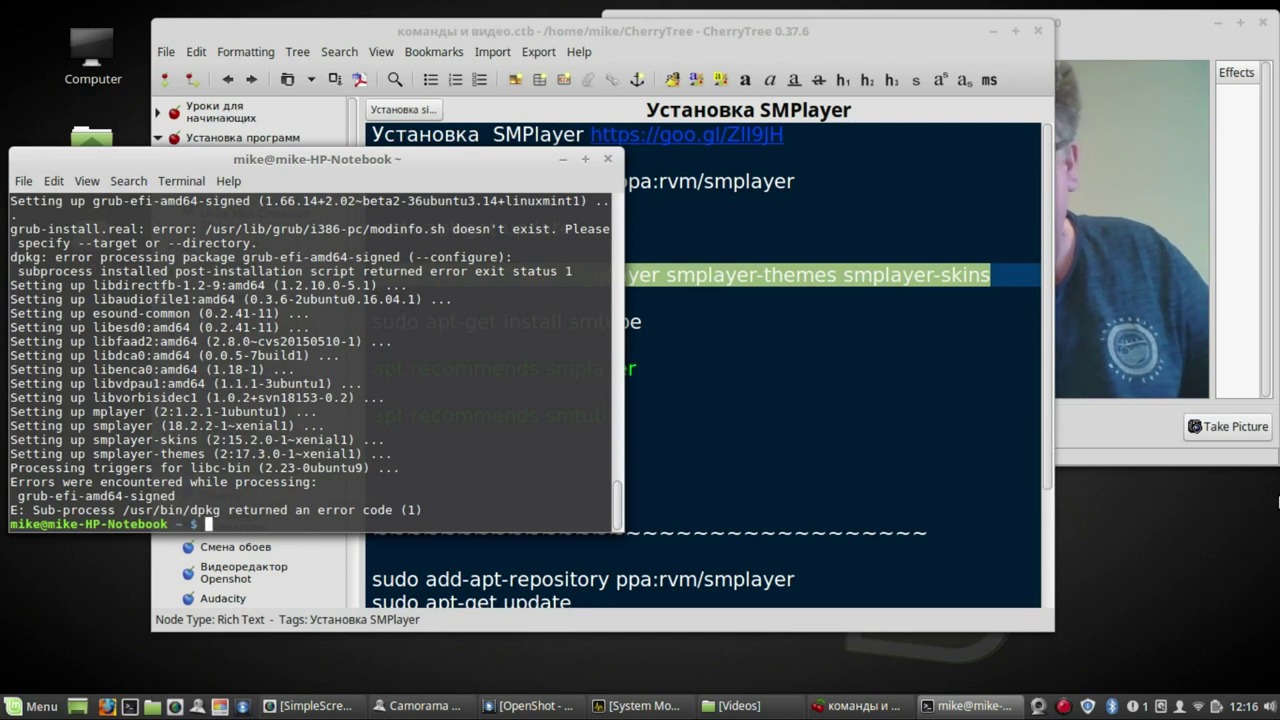
{"action": "left_click", "coordinate": [808, 345]}
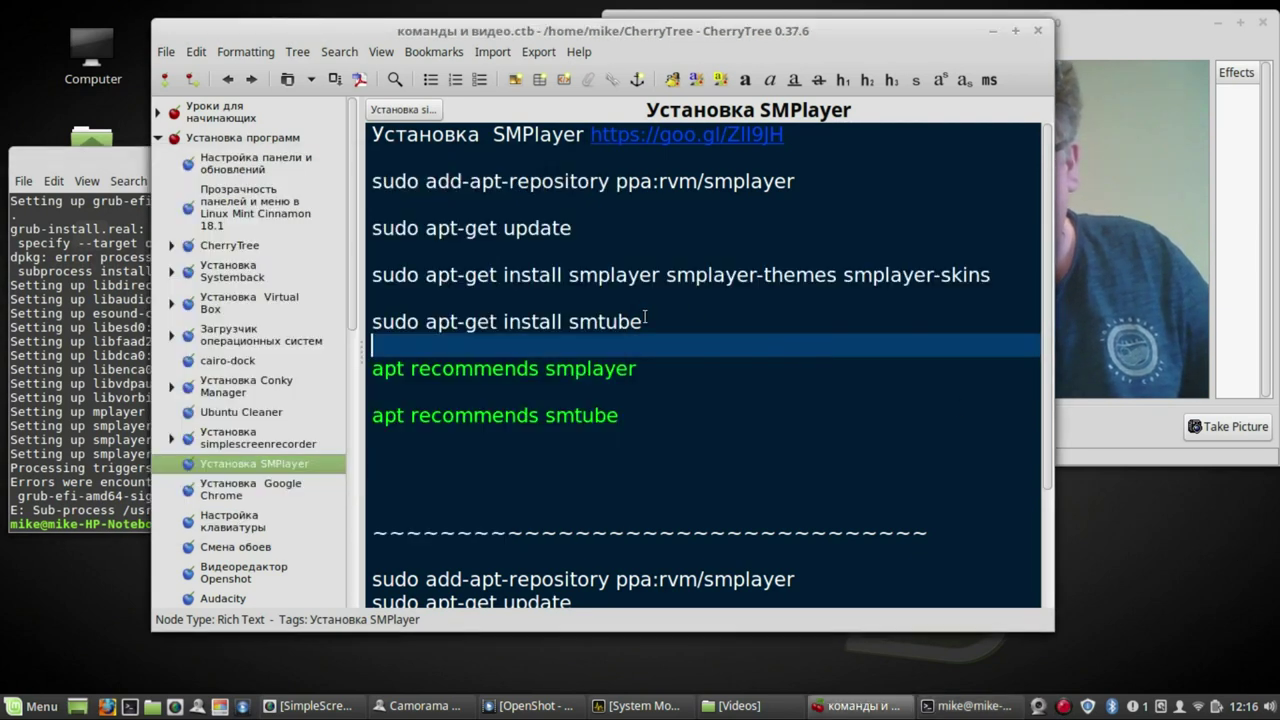
- Run sudo apt-get install smtube, copied from the CherryTree note
{"action": "left_click_drag", "start_coordinate": [643, 321], "coordinate": [374, 320]}
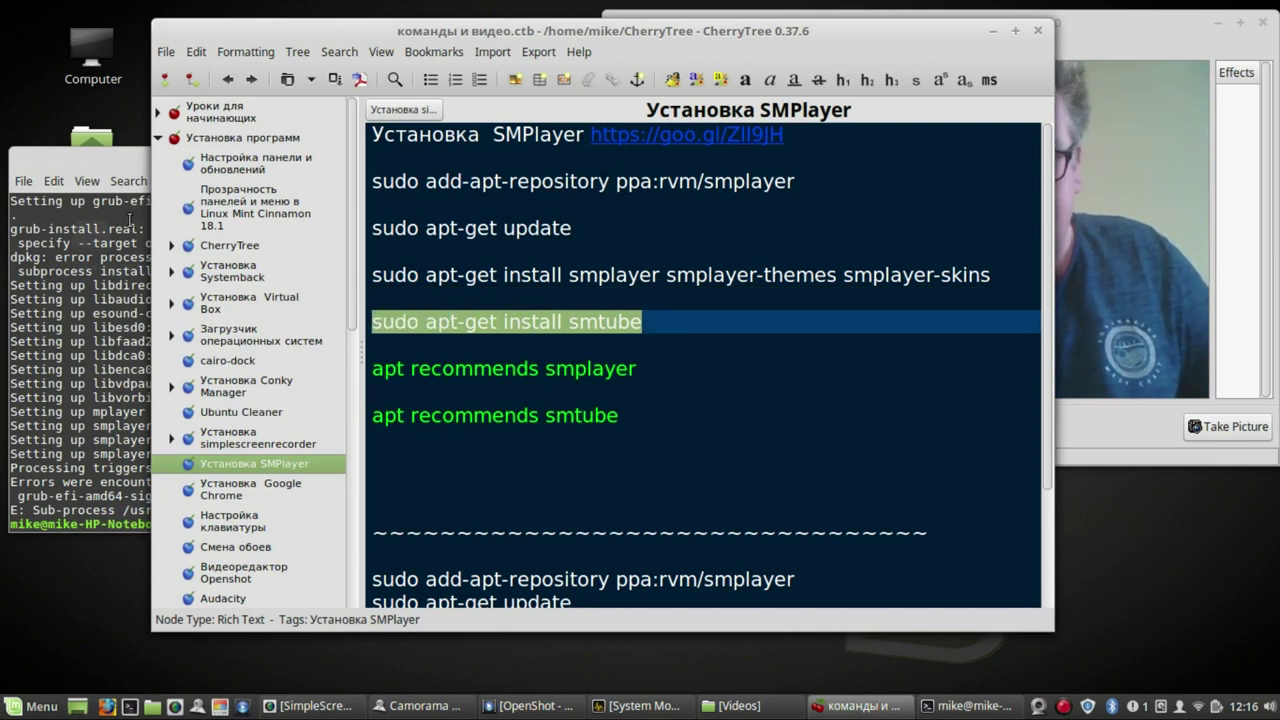
{"action": "middle_click", "coordinate": [129, 219]}
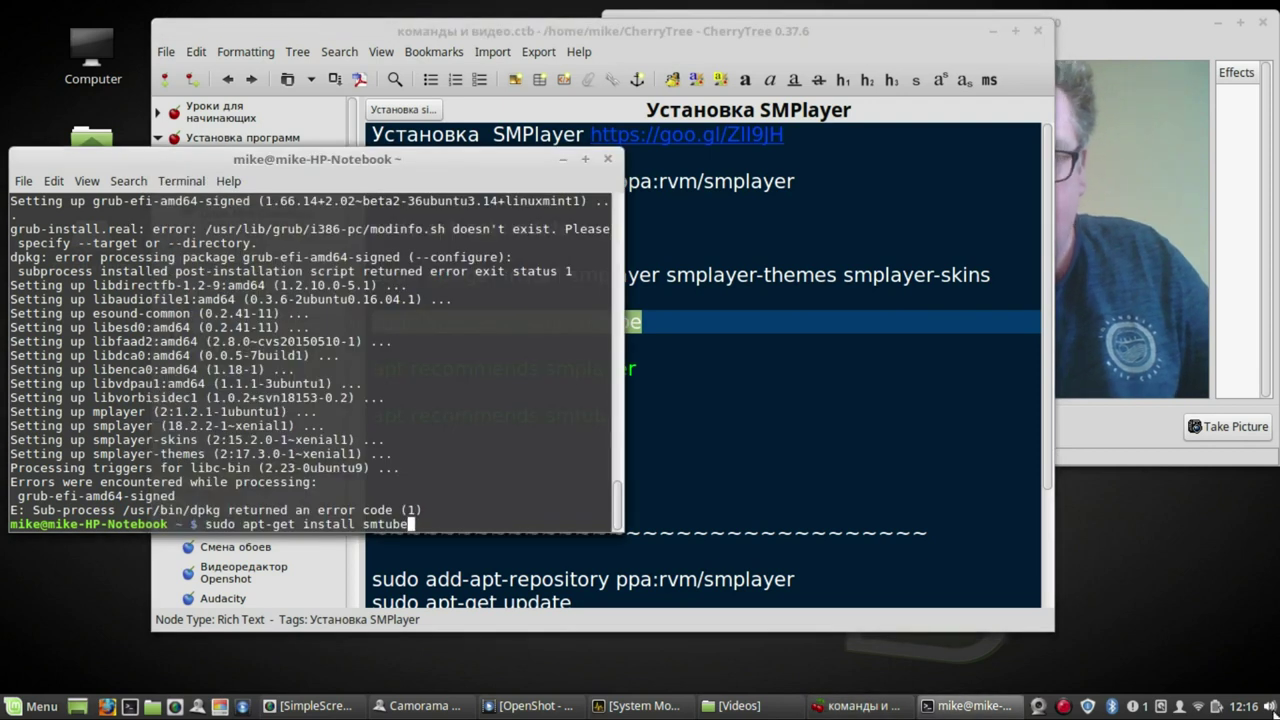
{"action": "key", "text": "Return"}
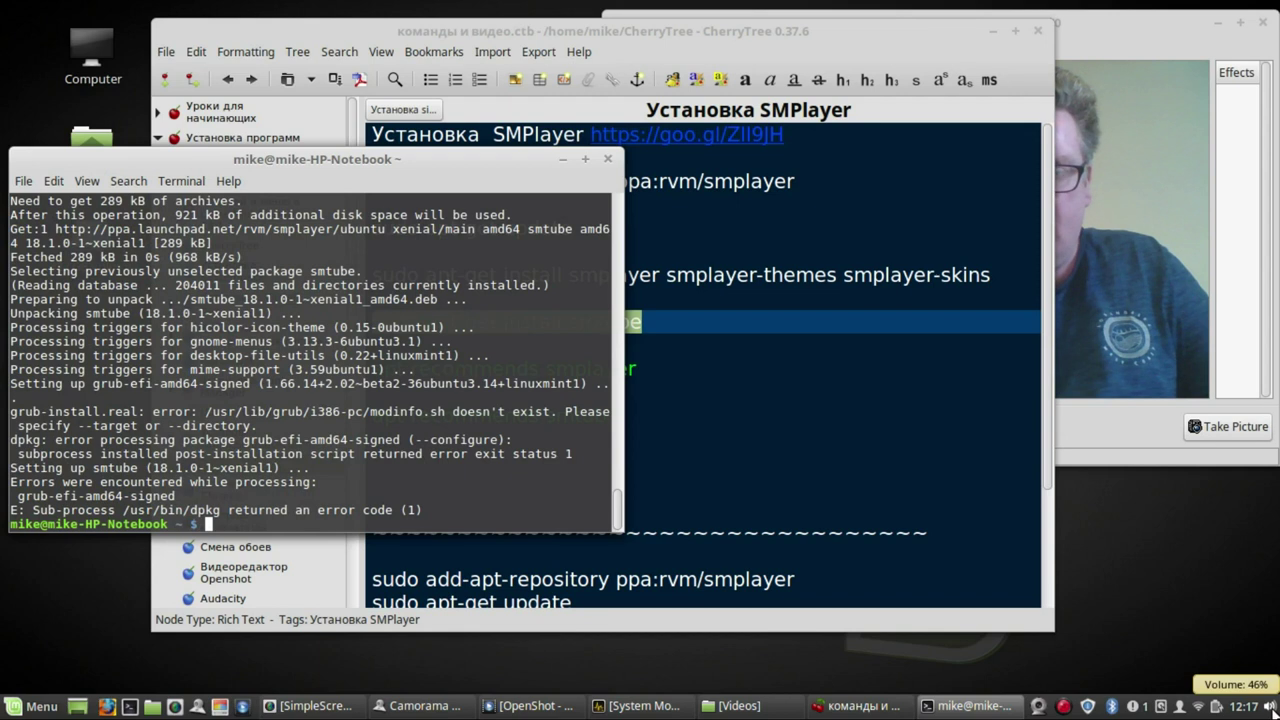
- Close the terminal and CherryTree, then launch SMPlayer from Sound & Video
{"action": "left_click", "coordinate": [609, 160]}
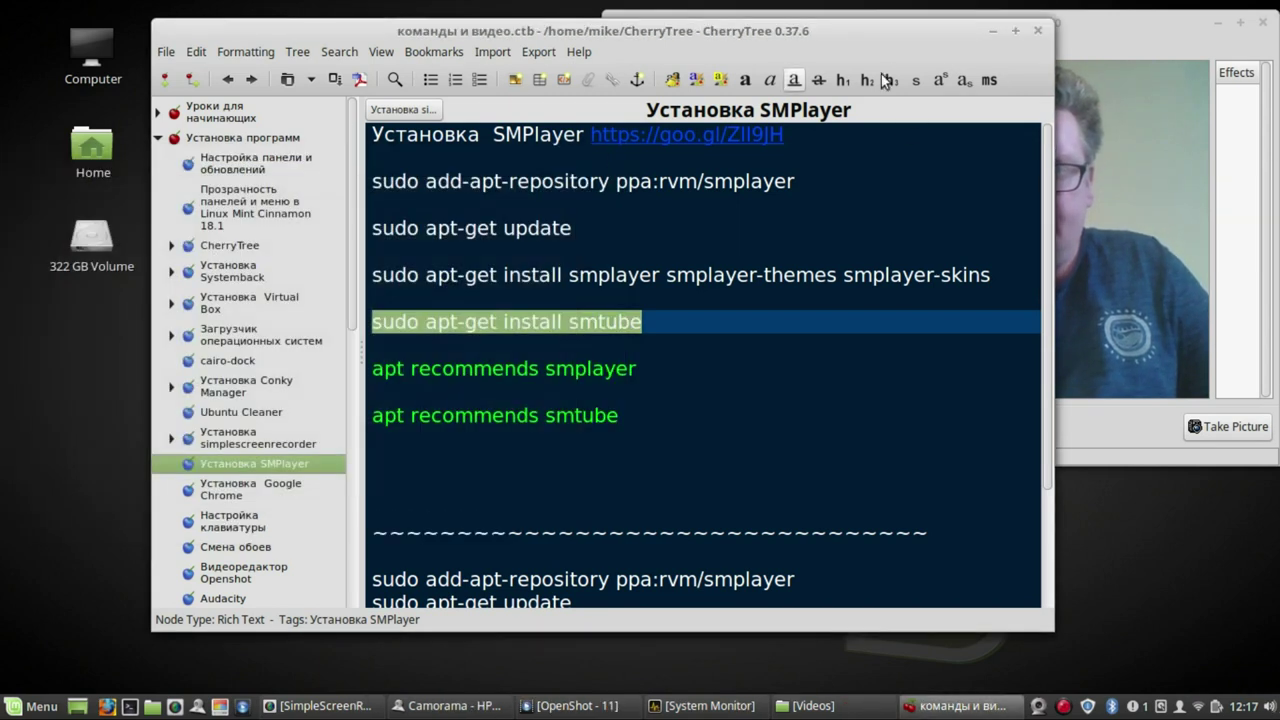
{"action": "left_click", "coordinate": [1037, 30]}
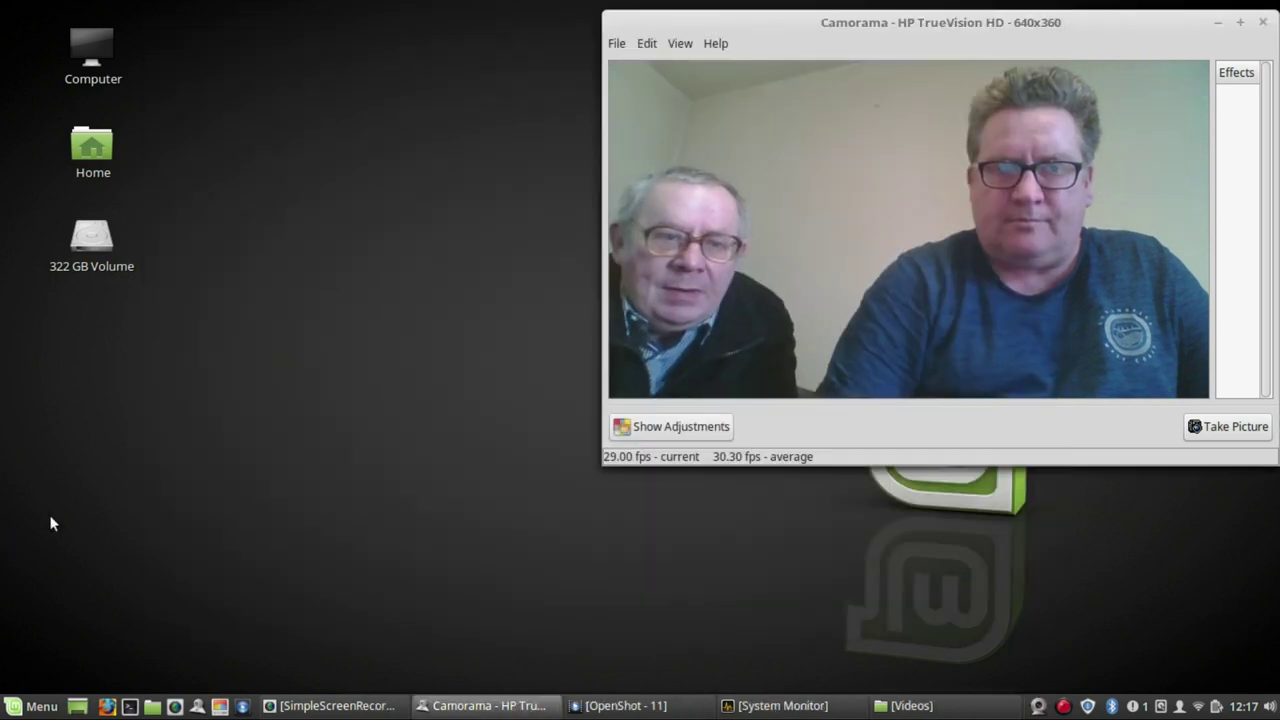
{"action": "left_click", "coordinate": [55, 712]}
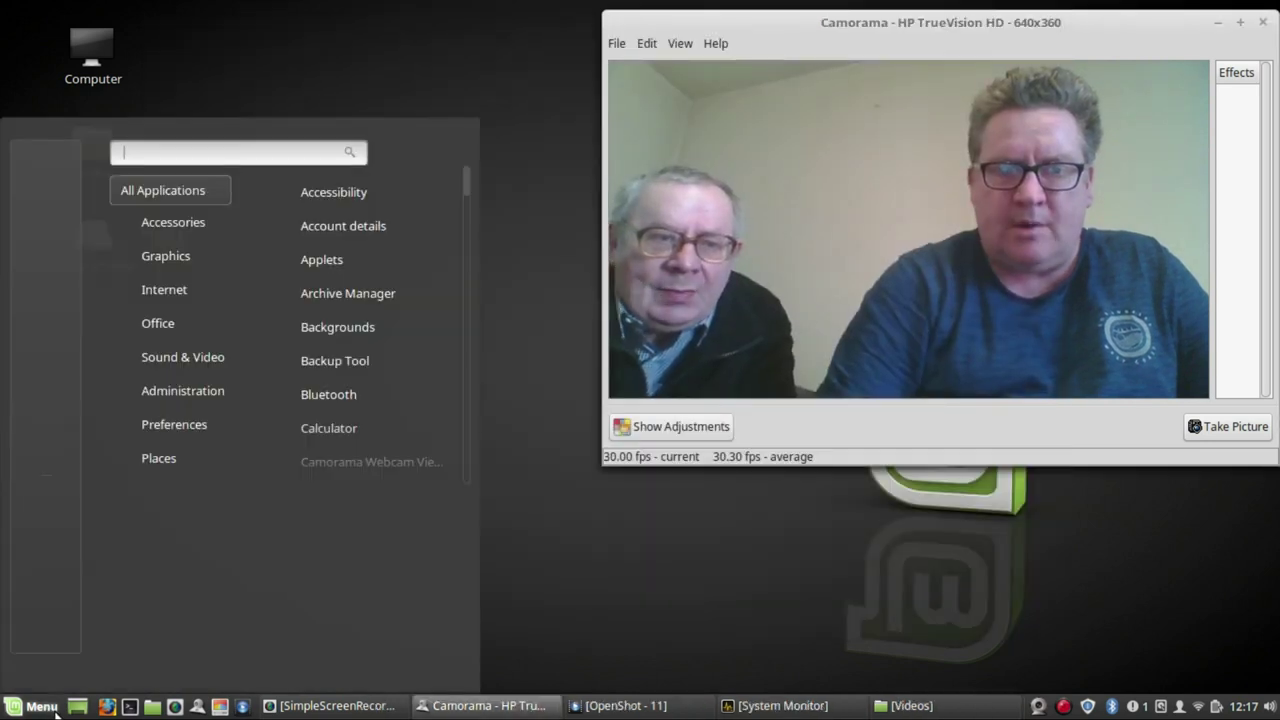
{"action": "mouse_move", "coordinate": [201, 342]}
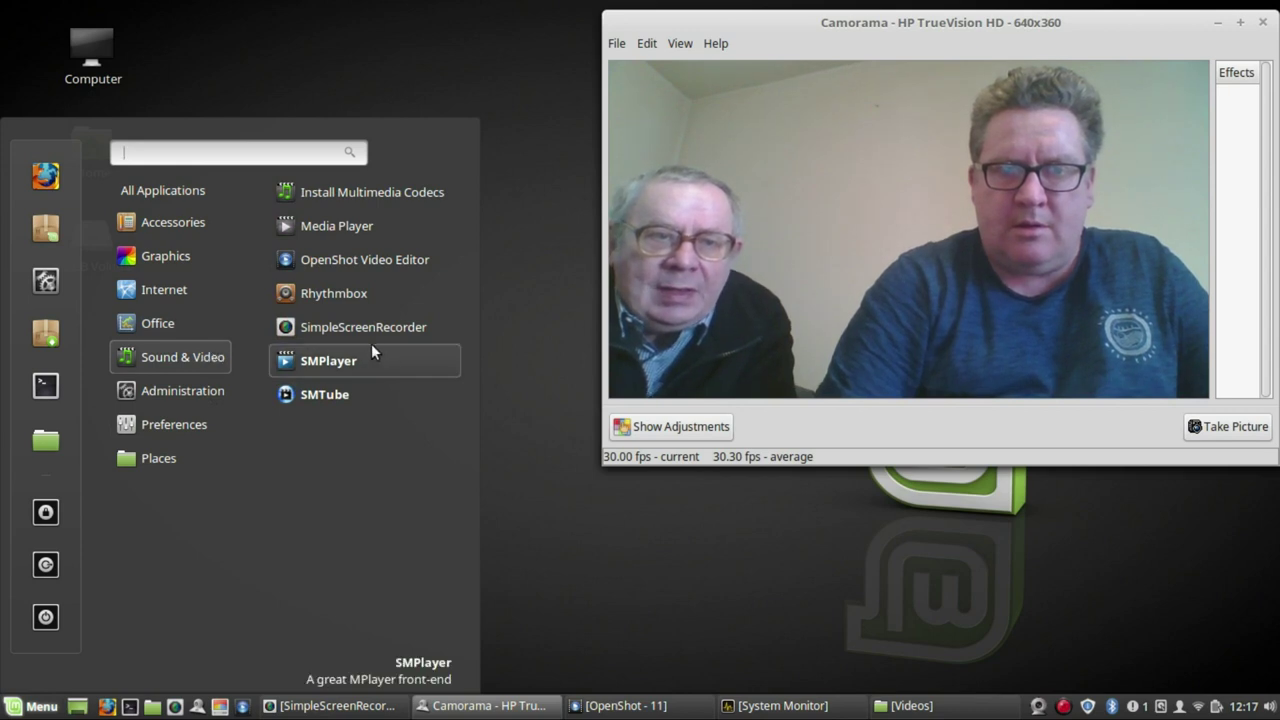
{"action": "left_click", "coordinate": [330, 361]}
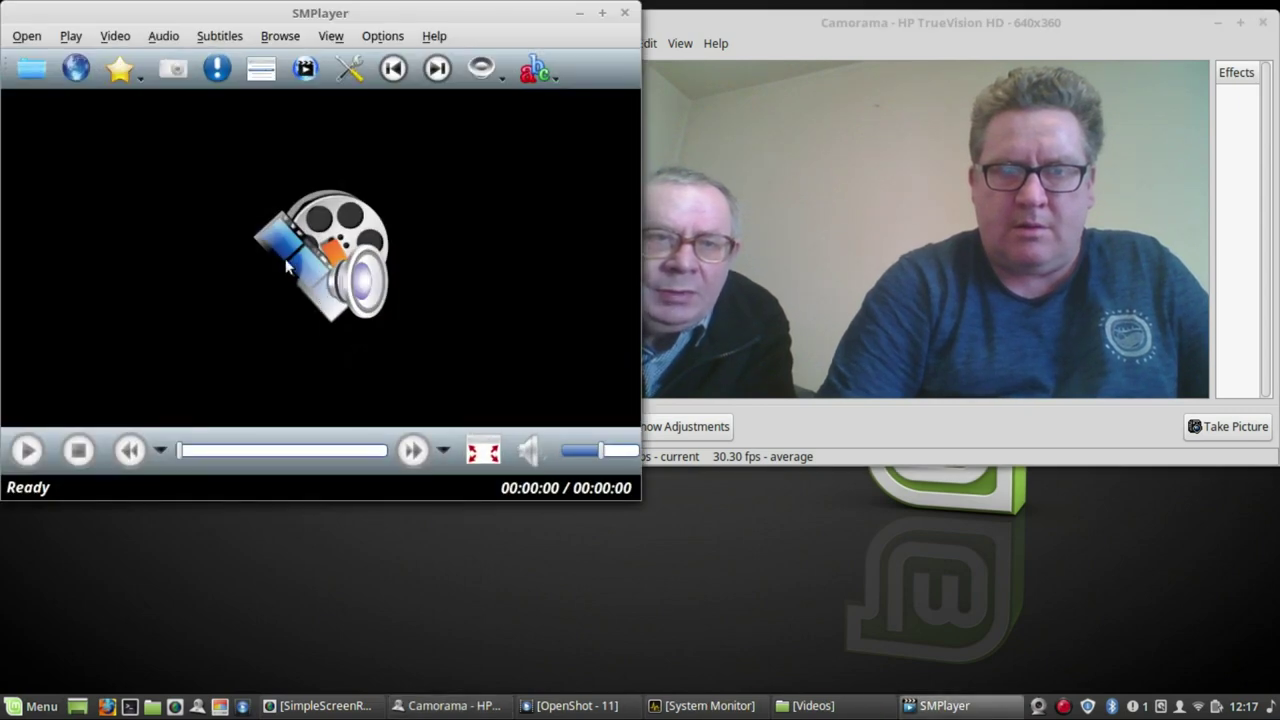
- Open and play 11.mp4 from the Videos folder in SMPlayer
{"action": "left_click", "coordinate": [33, 70]}
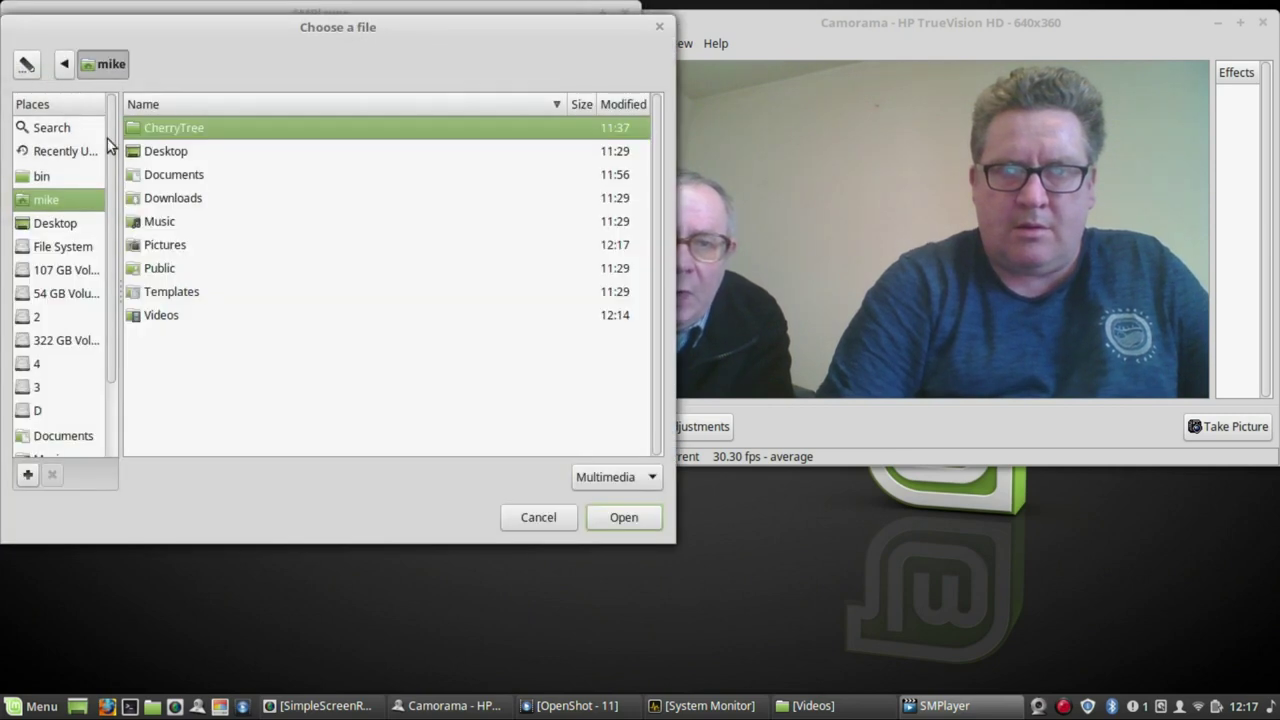
{"action": "double_click", "coordinate": [138, 316]}
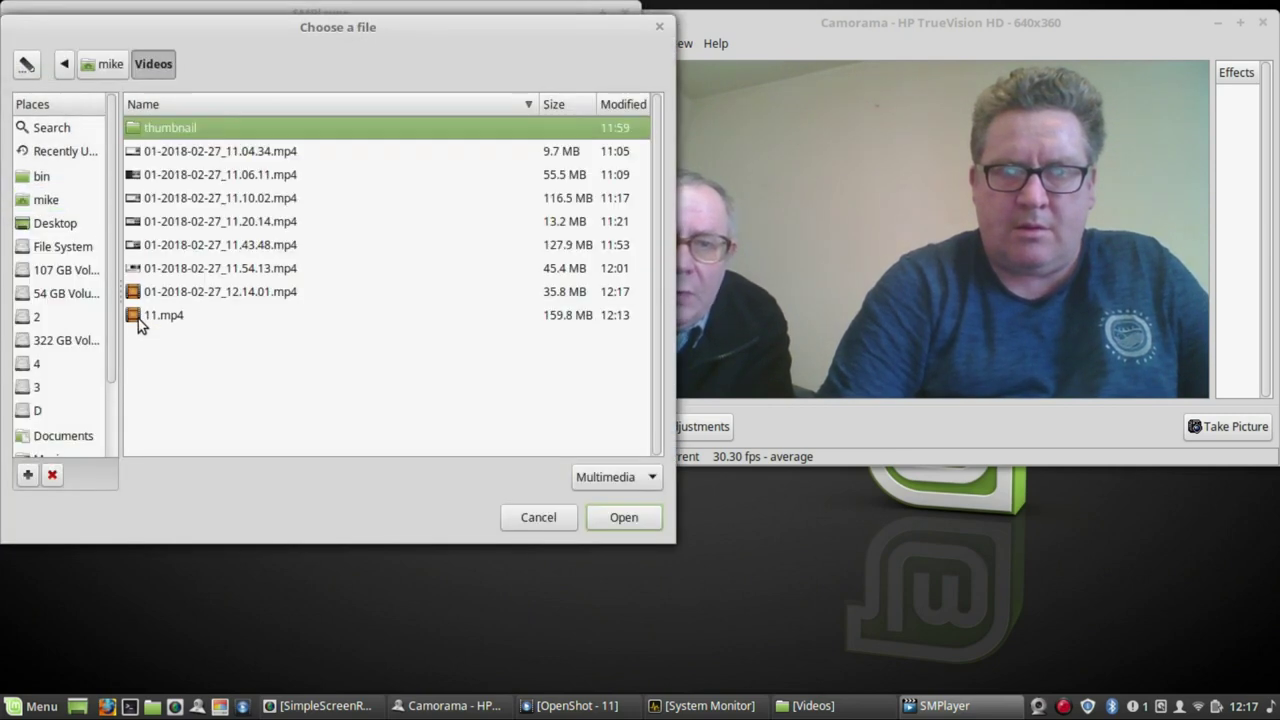
{"action": "double_click", "coordinate": [177, 317]}
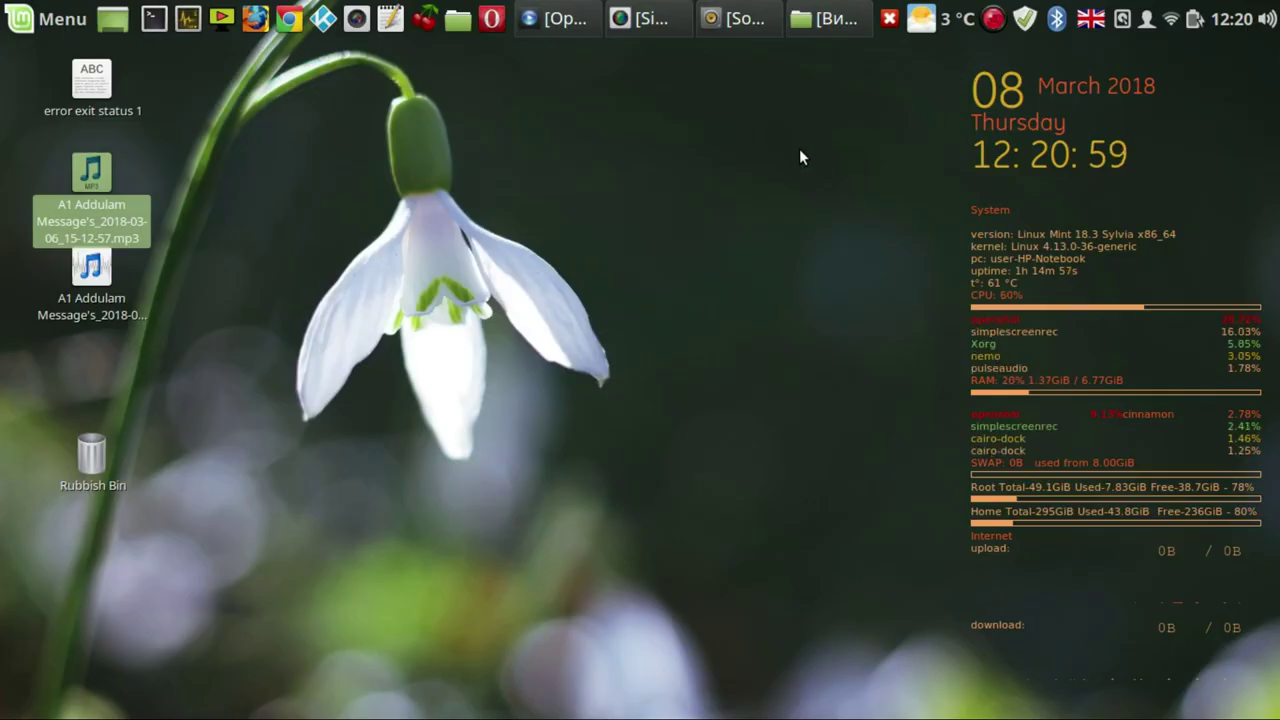
- Launch SMPlayer from the Sound & Video category of the Cinnamon menu
{"action": "left_click", "coordinate": [59, 28]}
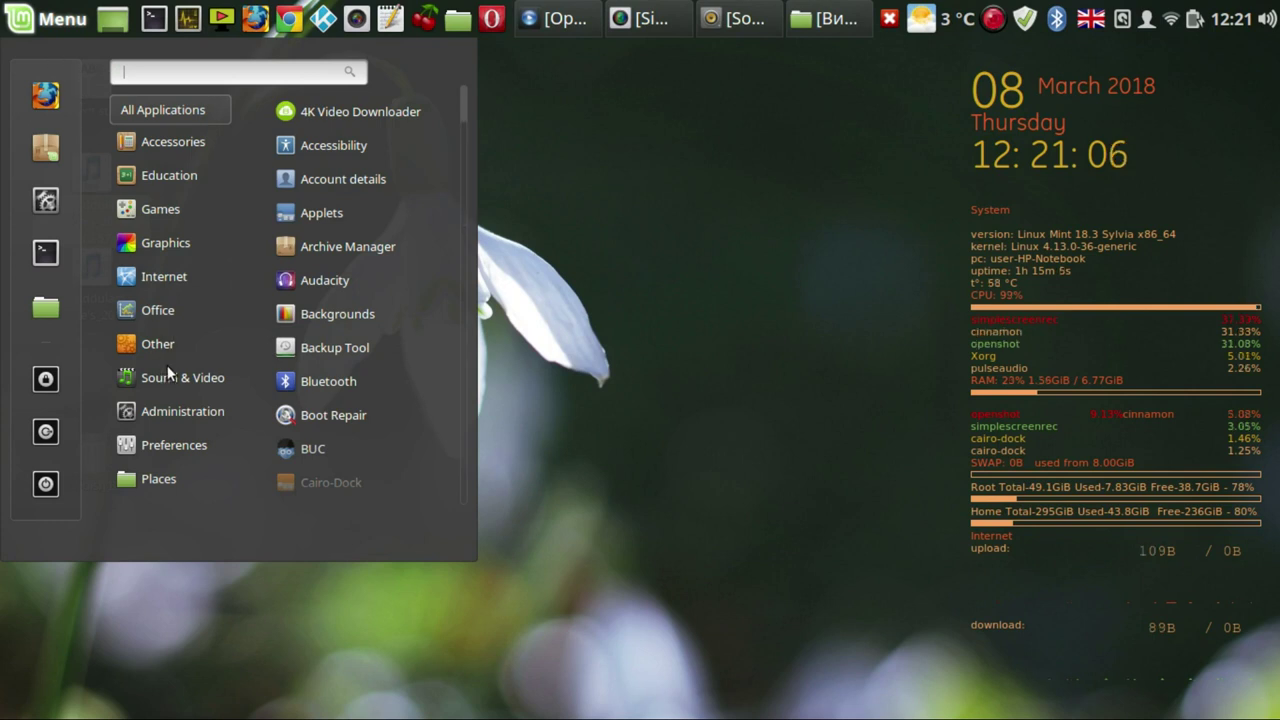
{"action": "mouse_move", "coordinate": [169, 380]}
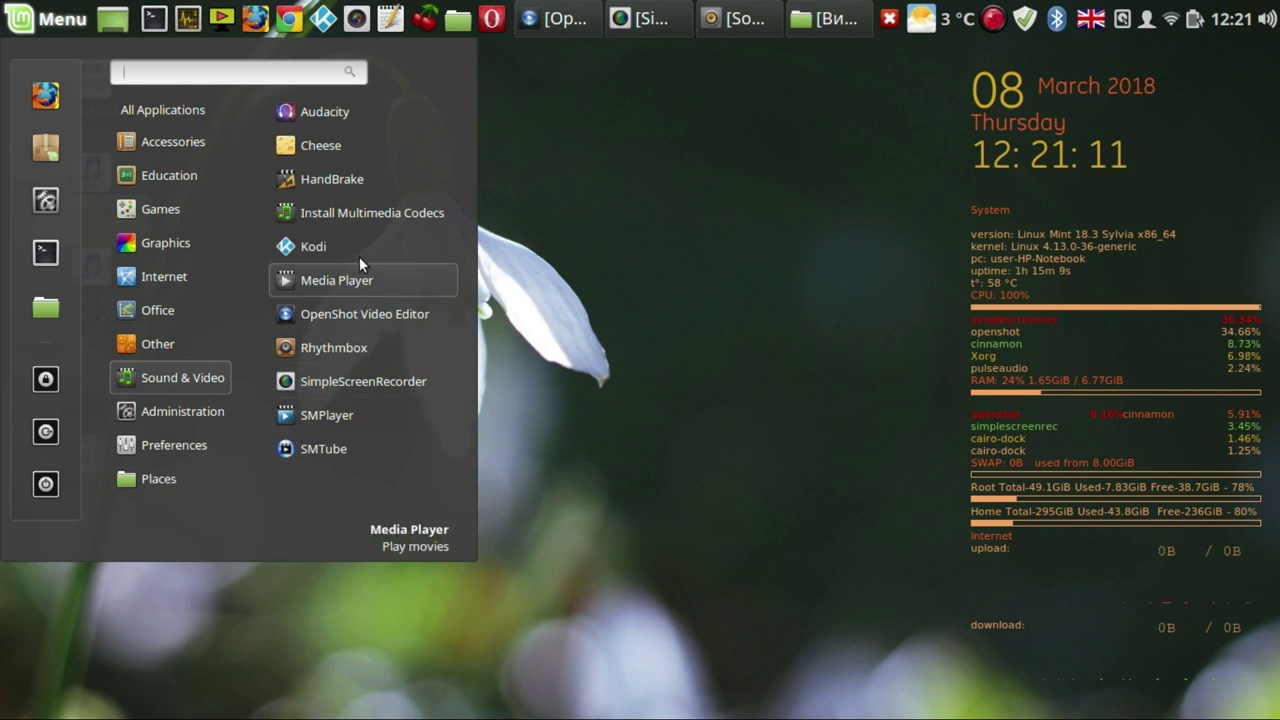
{"action": "left_click", "coordinate": [322, 410]}
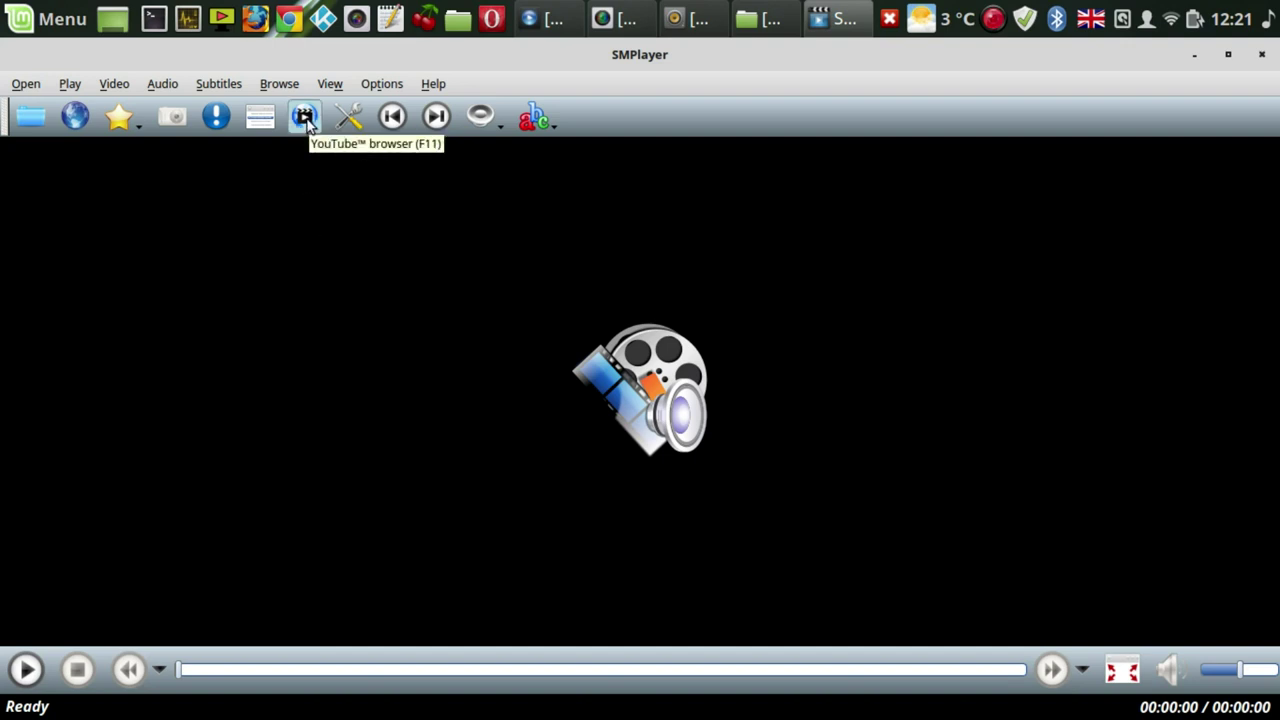
- Open SMTube, search for 'bob dylan', and play The Times They Are A Changin' 1964
{"action": "left_click", "coordinate": [305, 118]}
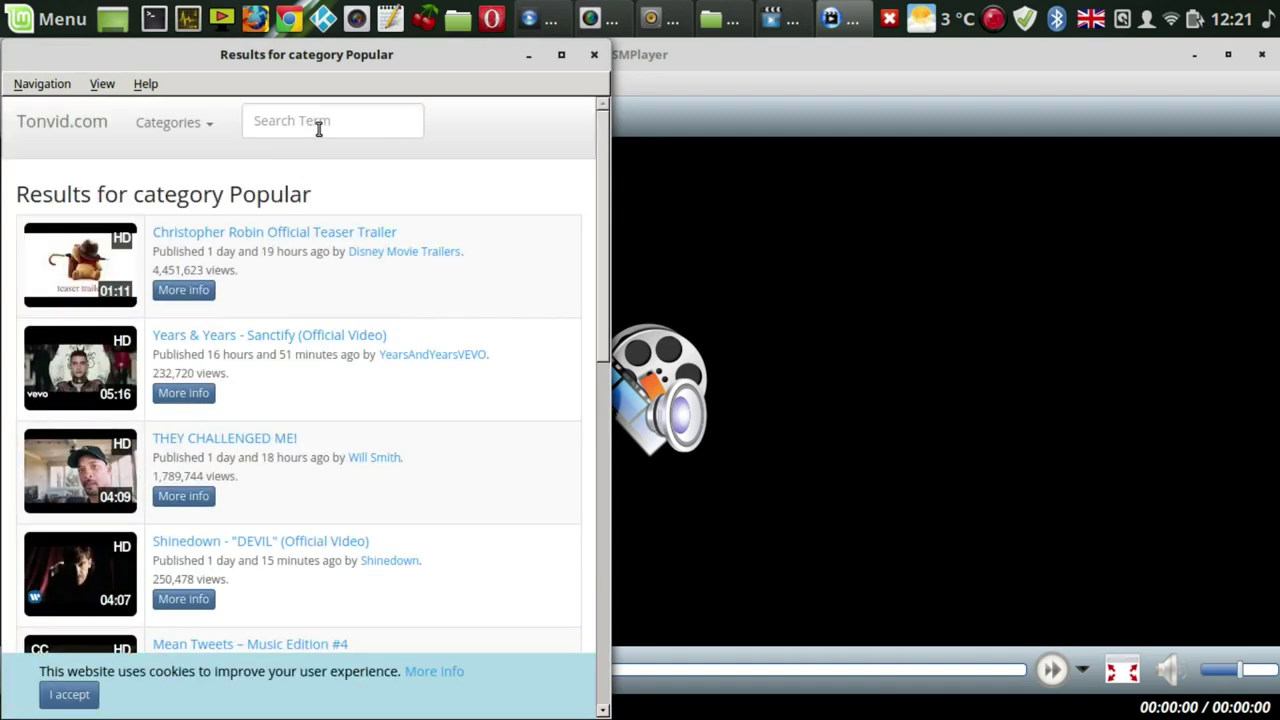
{"action": "left_click", "coordinate": [318, 124]}
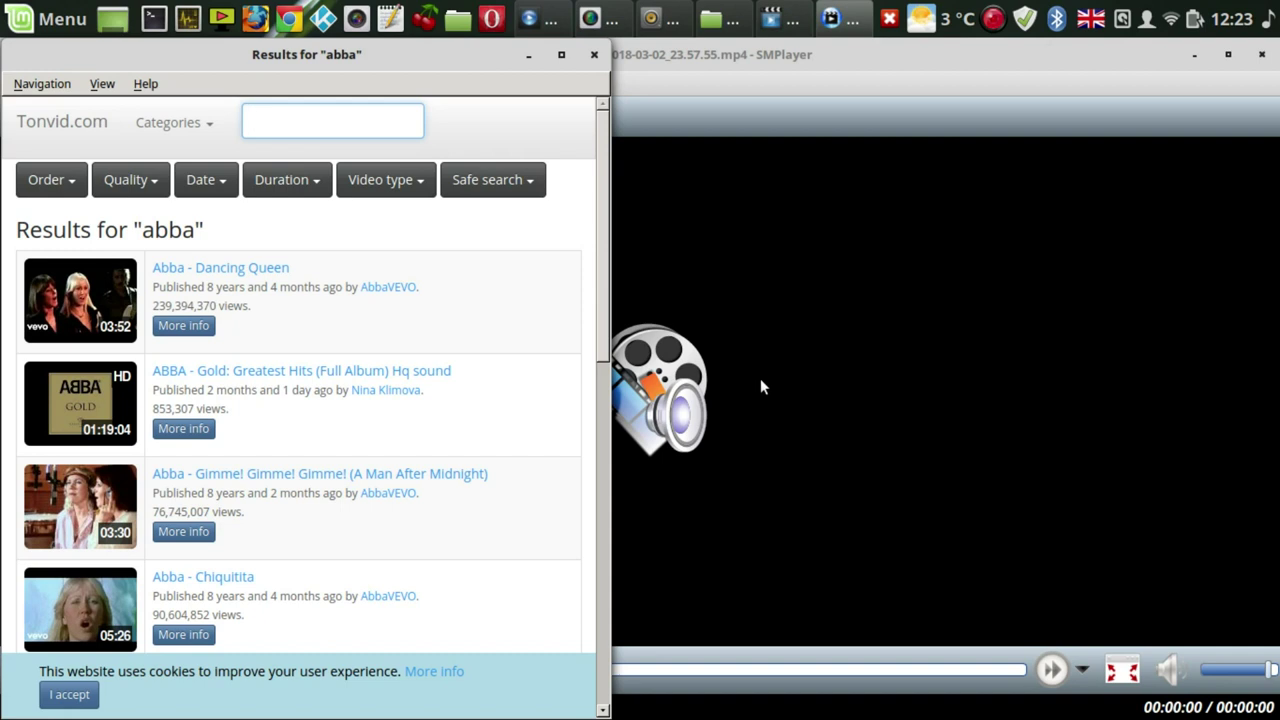
{"action": "type", "text": "bob dylan"}
{"action": "key", "text": "Return"}
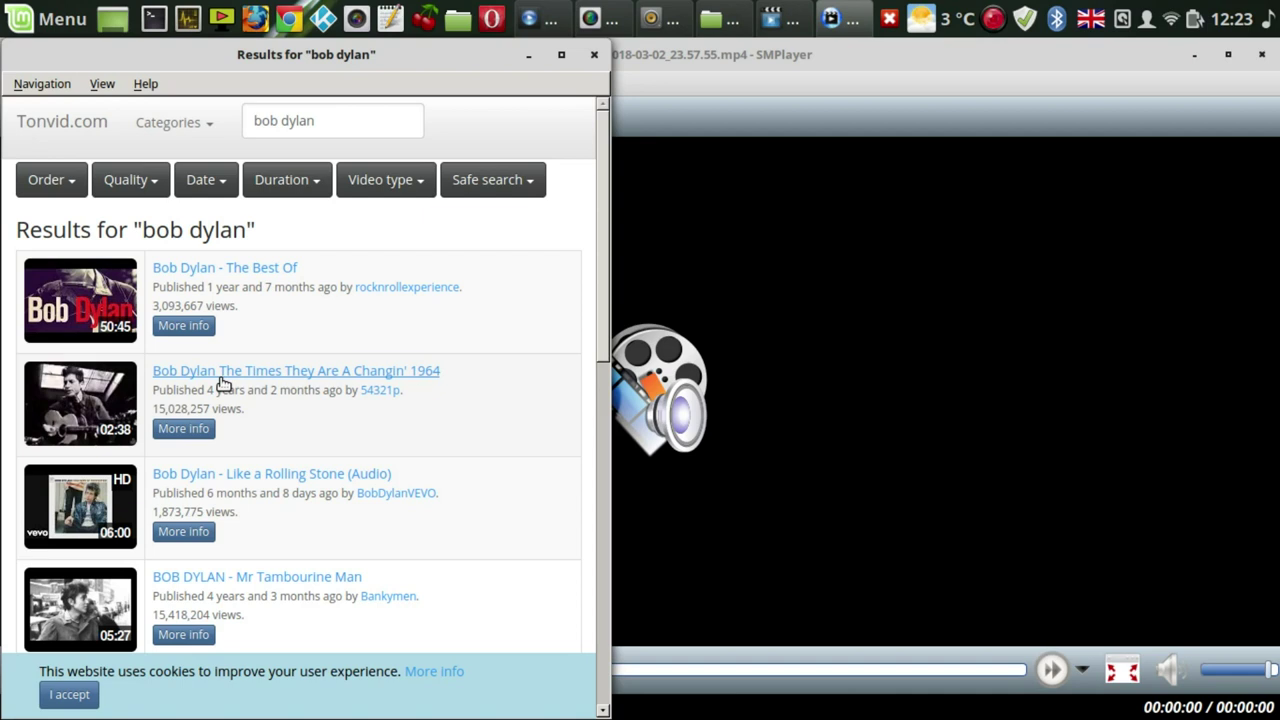
{"action": "left_click", "coordinate": [222, 383]}
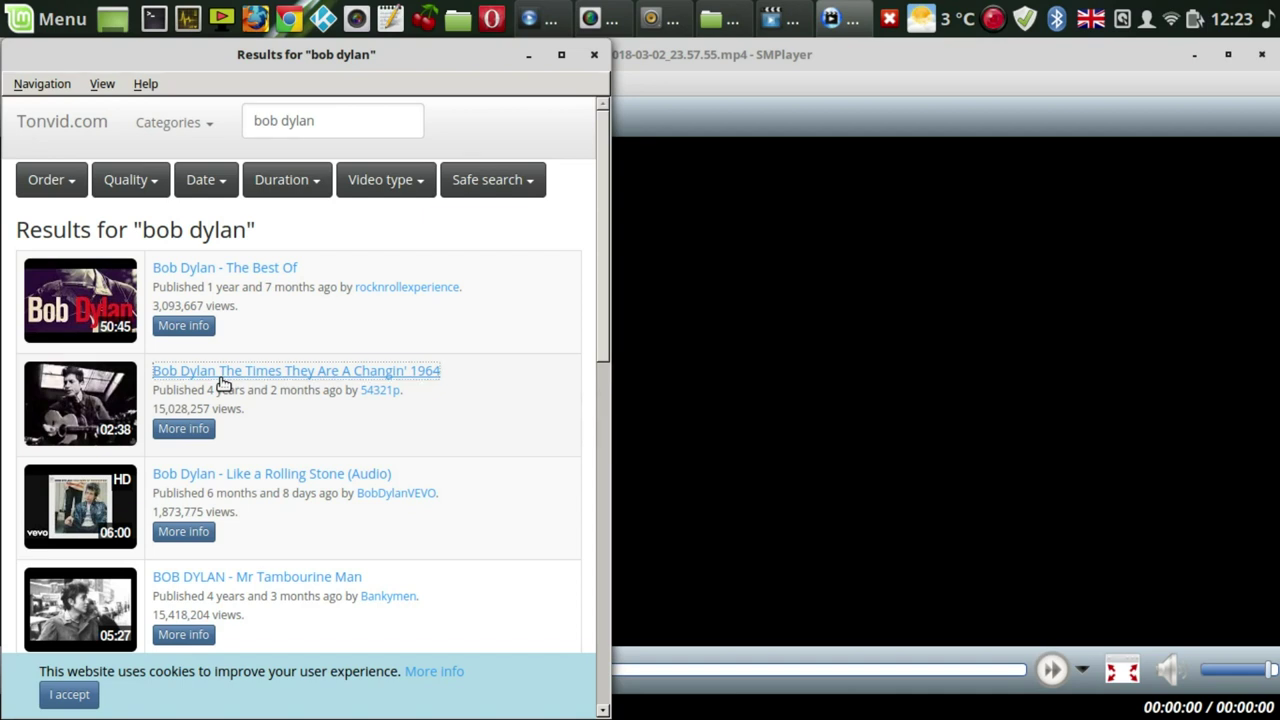
- Skip the Bob Dylan video ahead ten seconds, add it to favourites, stop it at 00:31, and close SMPlayer
{"action": "left_click", "coordinate": [939, 91]}
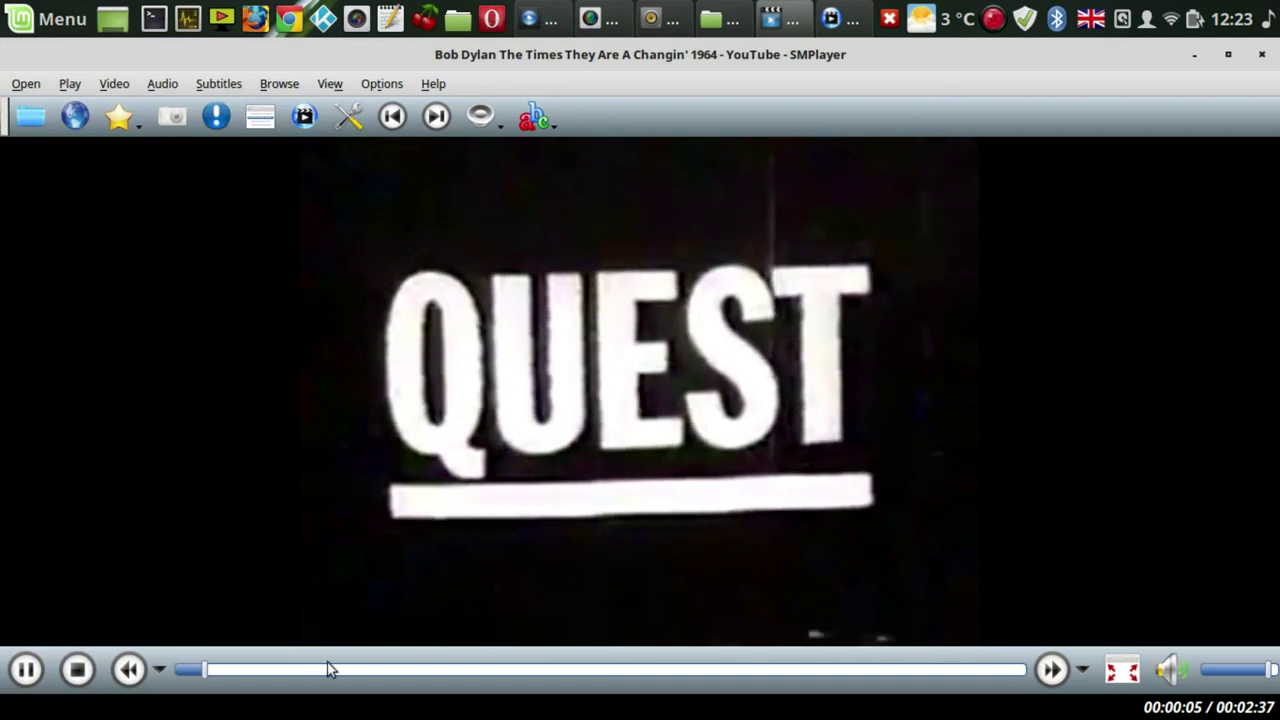
{"action": "key", "text": "Right"}
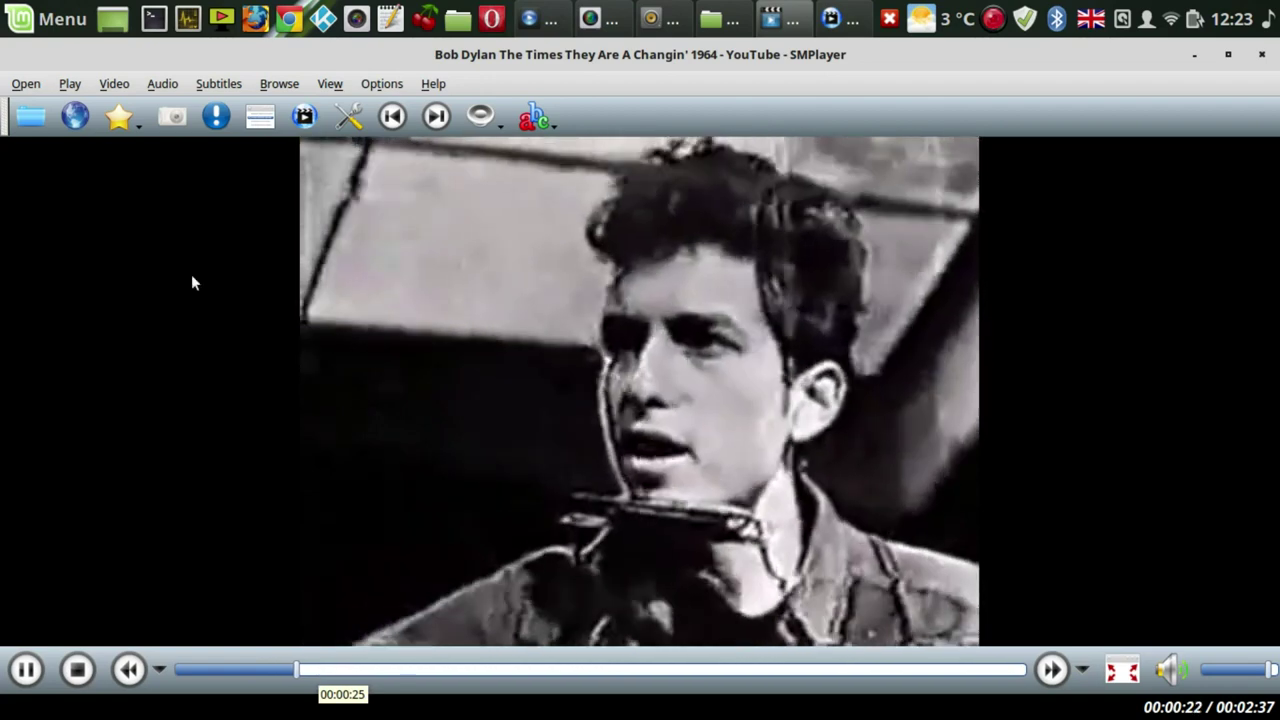
{"action": "left_click", "coordinate": [122, 118]}
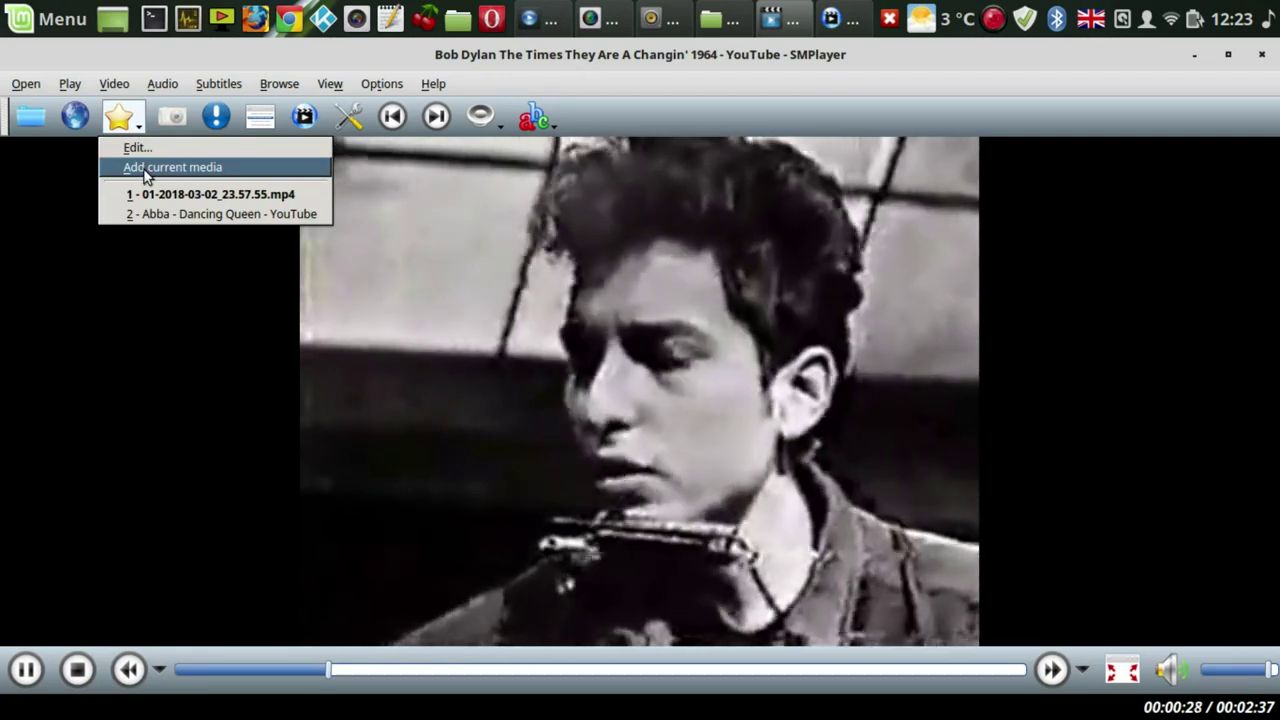
{"action": "left_click", "coordinate": [145, 170]}
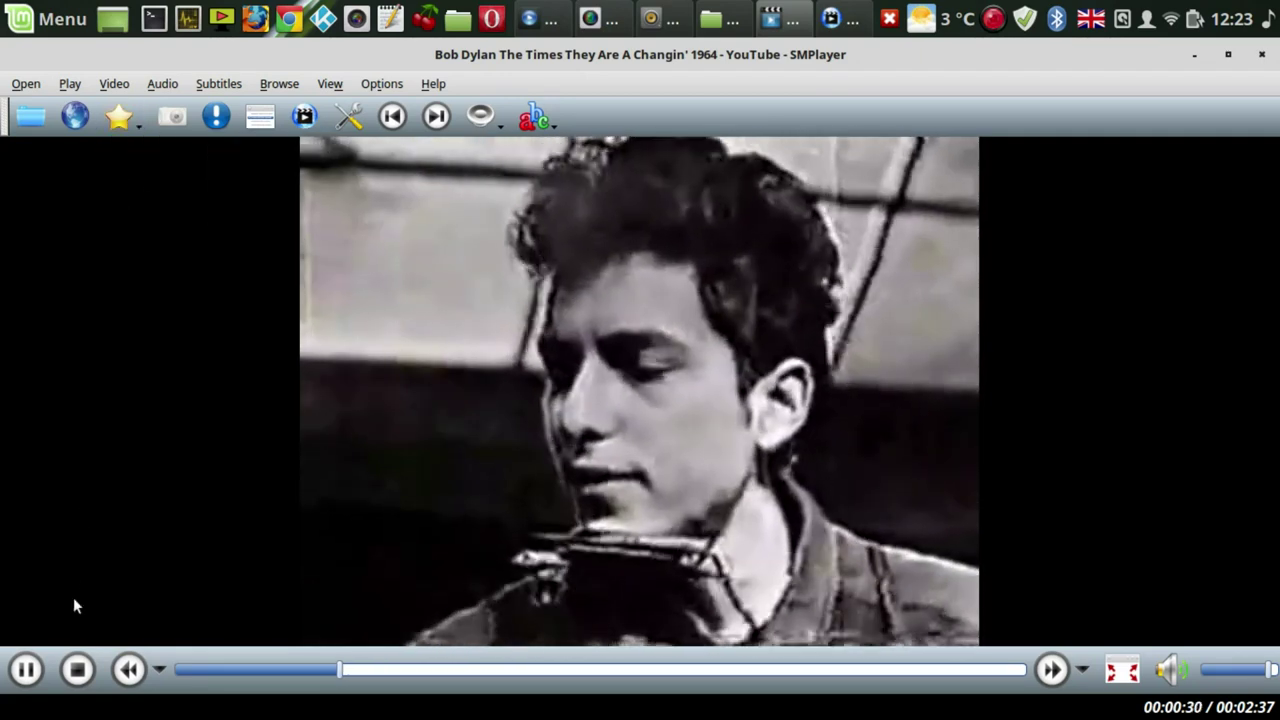
{"action": "left_click", "coordinate": [78, 670]}
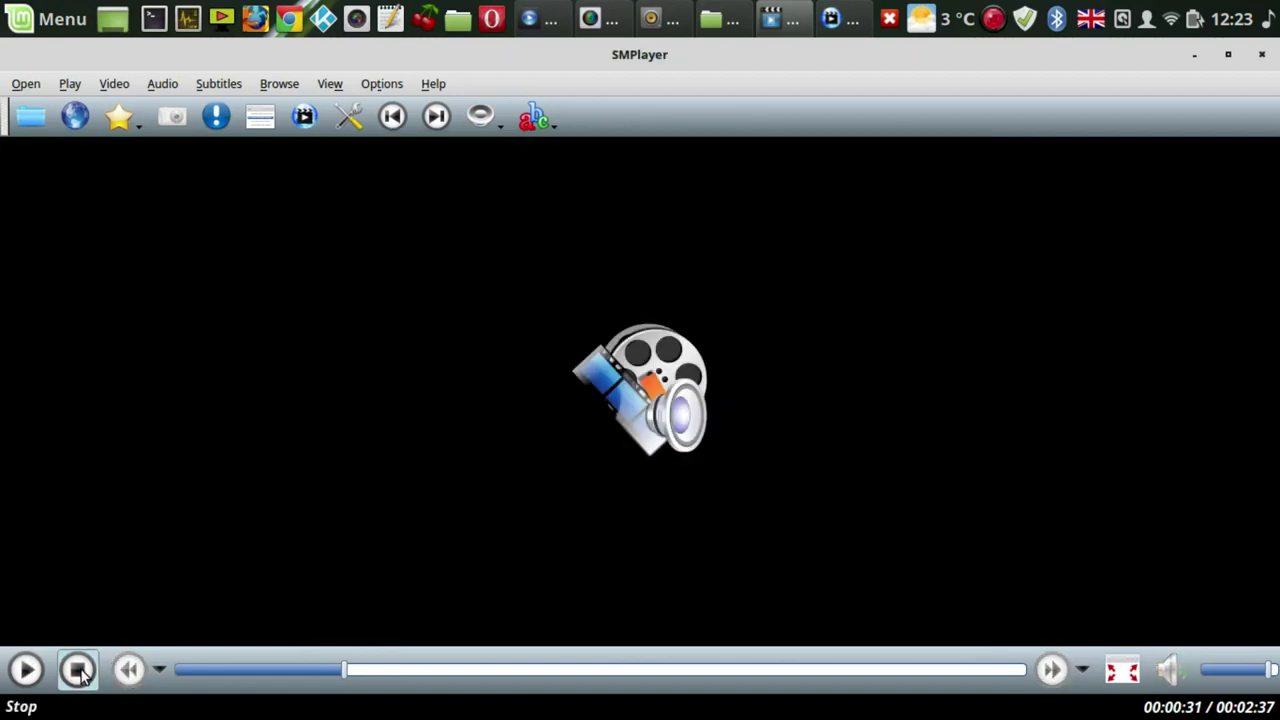
{"action": "left_click", "coordinate": [1262, 57]}
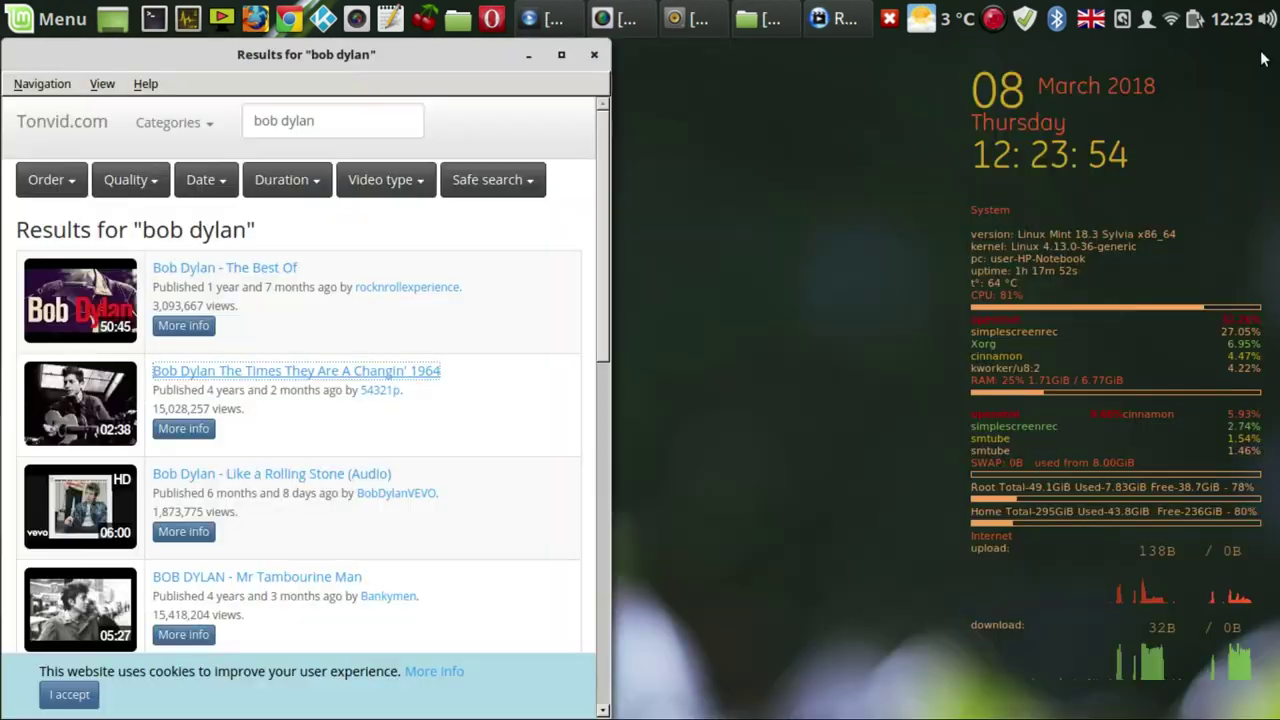
- Close the Tonvid results, relaunch SMPlayer from the menu, and play favourite 3, the Bob Dylan video
{"action": "left_click", "coordinate": [594, 54]}
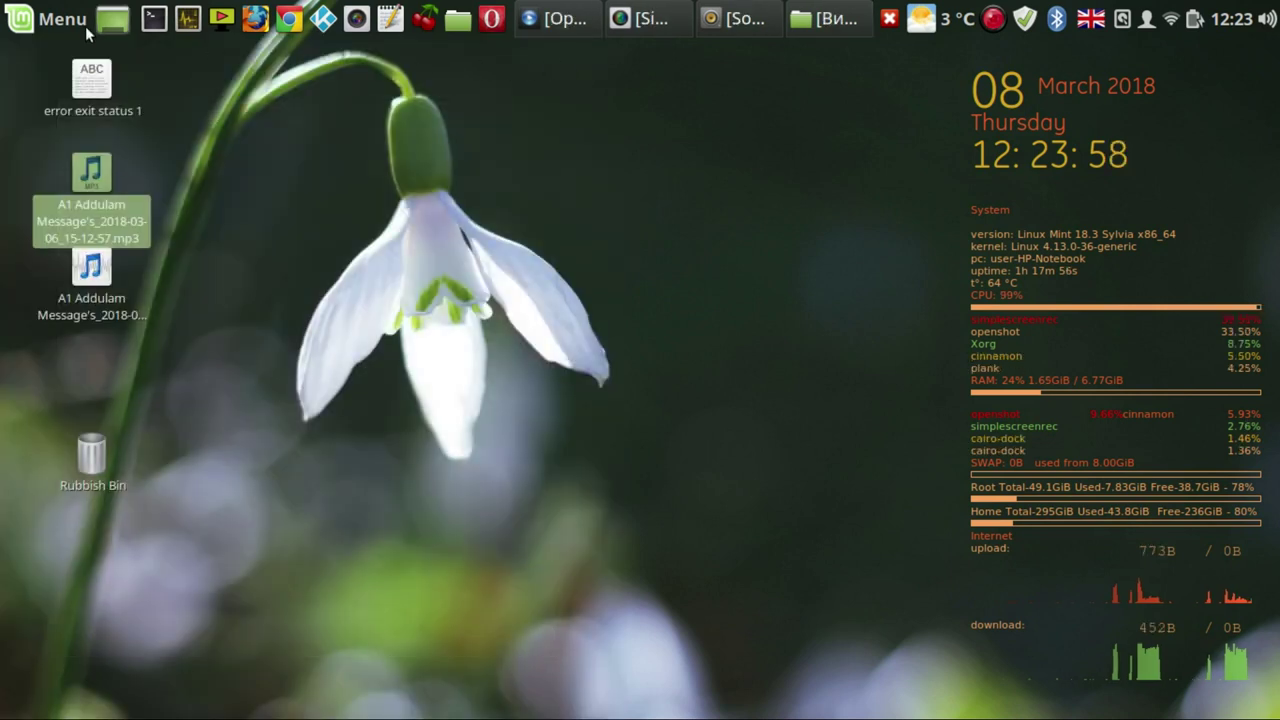
{"action": "left_click", "coordinate": [68, 20]}
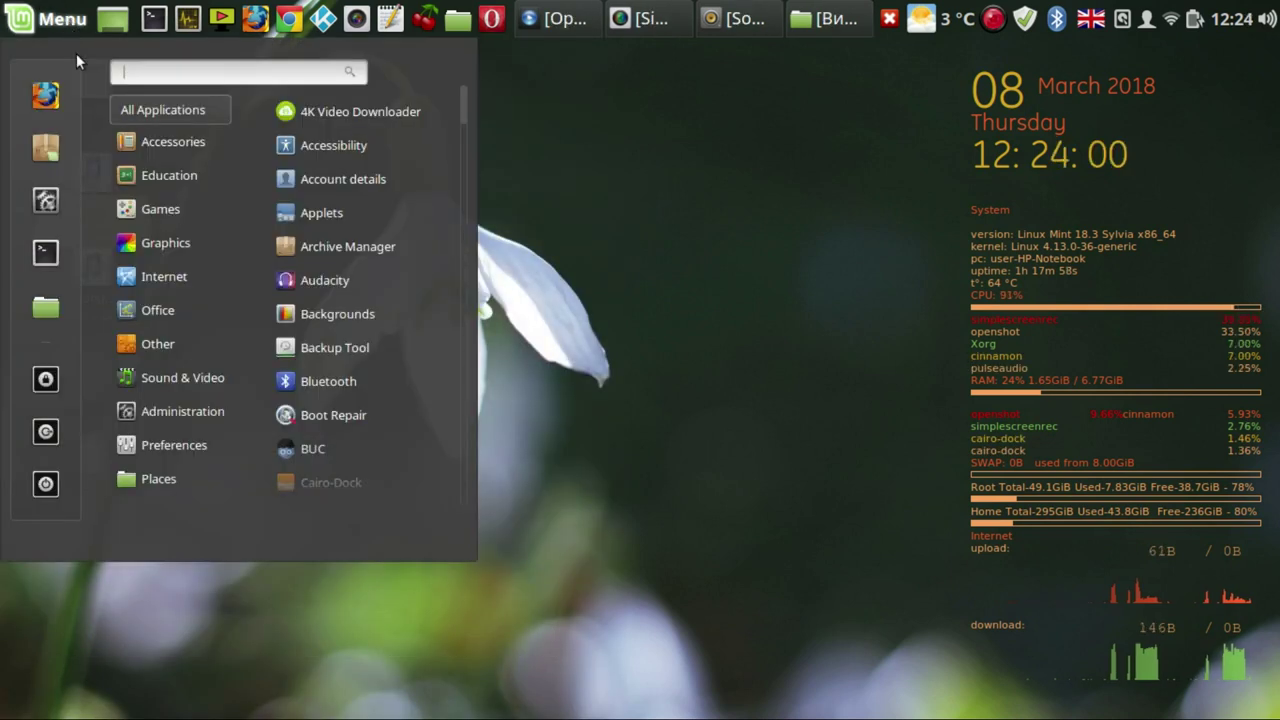
{"action": "mouse_move", "coordinate": [142, 383]}
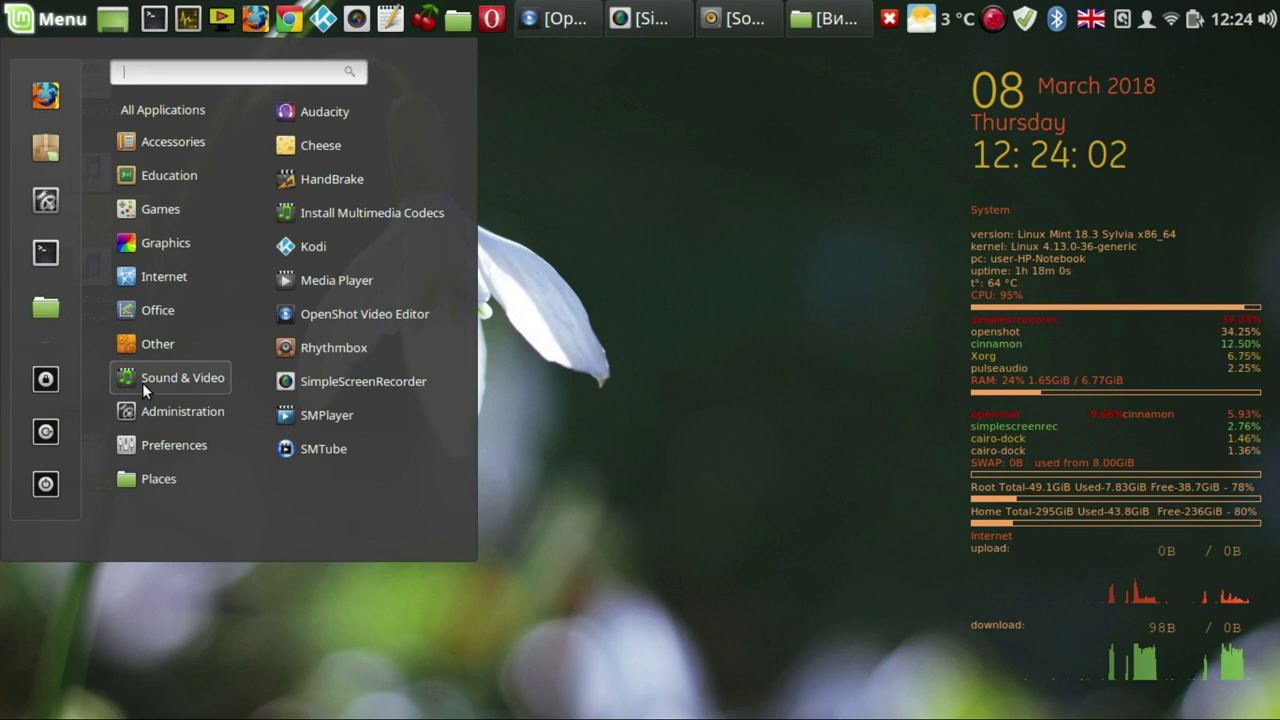
{"action": "left_click", "coordinate": [341, 415]}
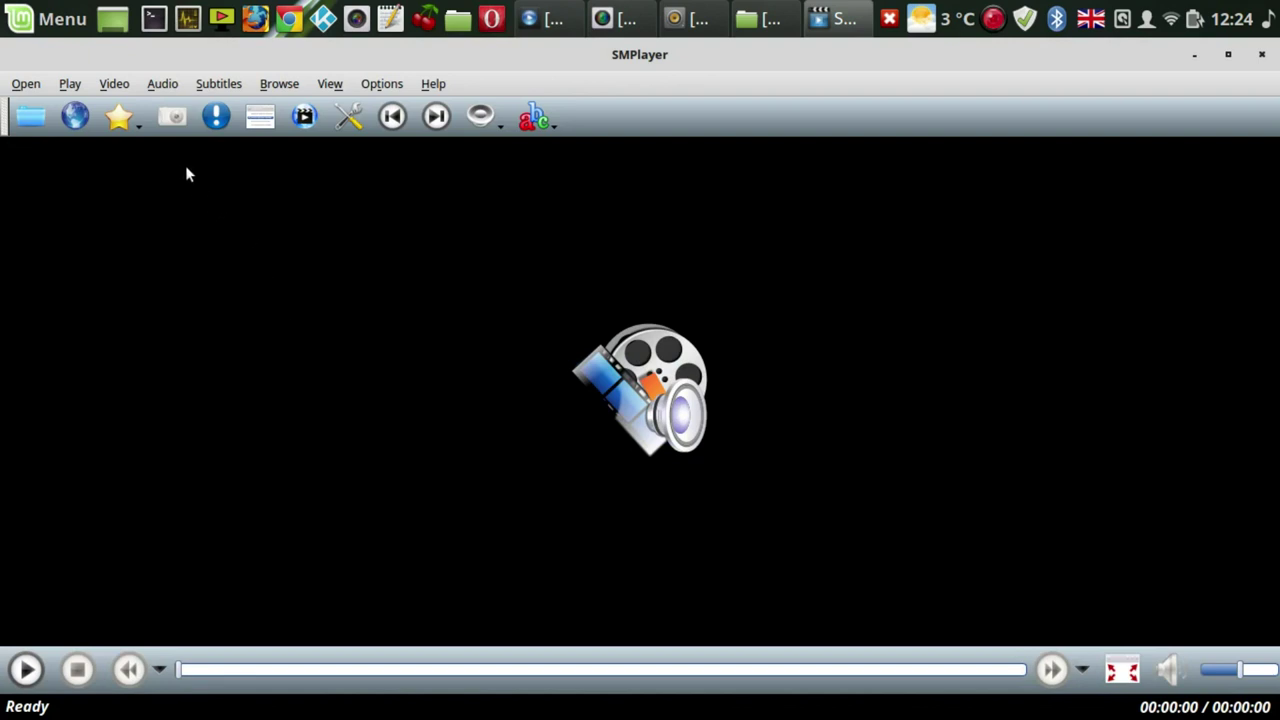
{"action": "left_click", "coordinate": [130, 120]}
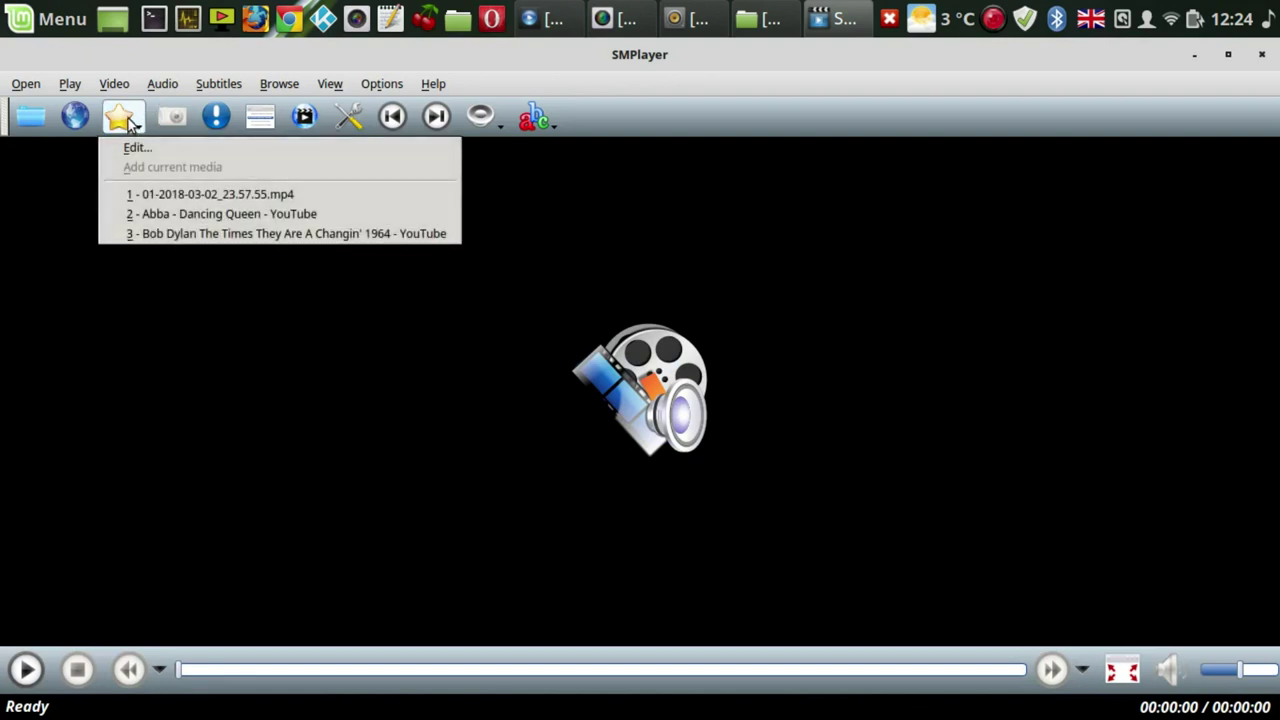
{"action": "left_click", "coordinate": [175, 234]}
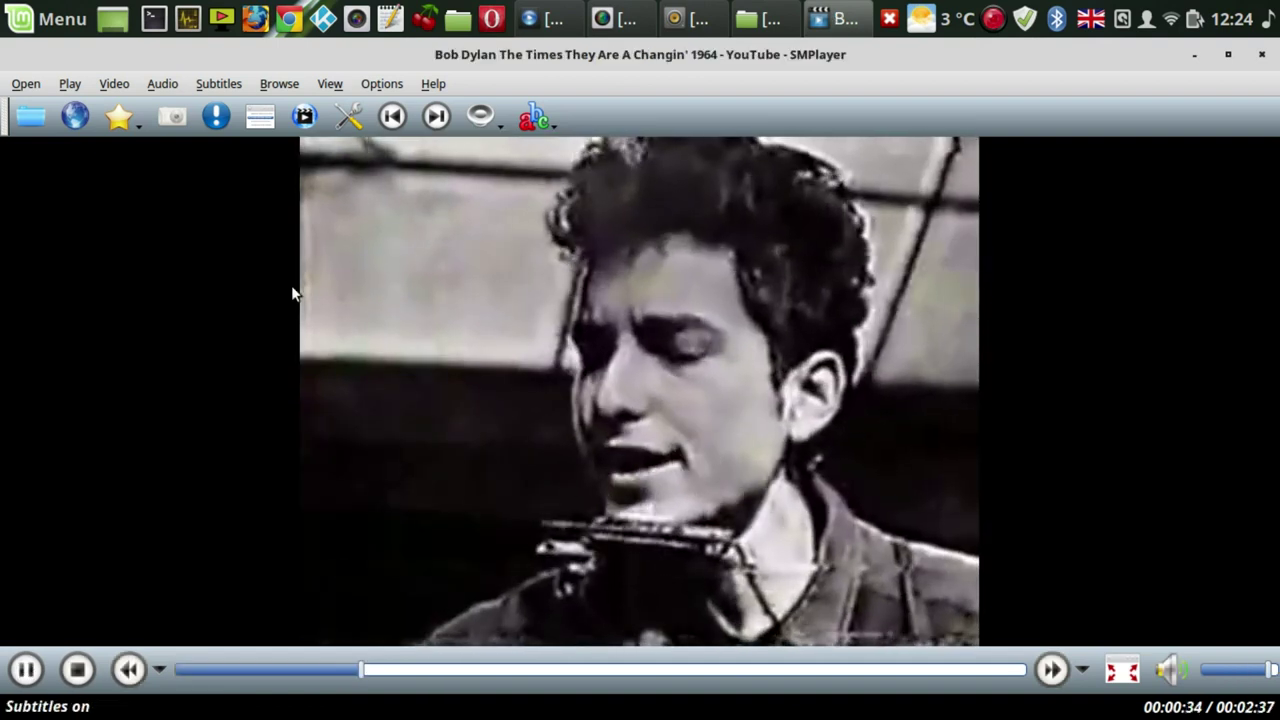
- Pause The Times They Are A Changin' at 00:36 of 02:37
{"action": "left_click", "coordinate": [246, 473]}
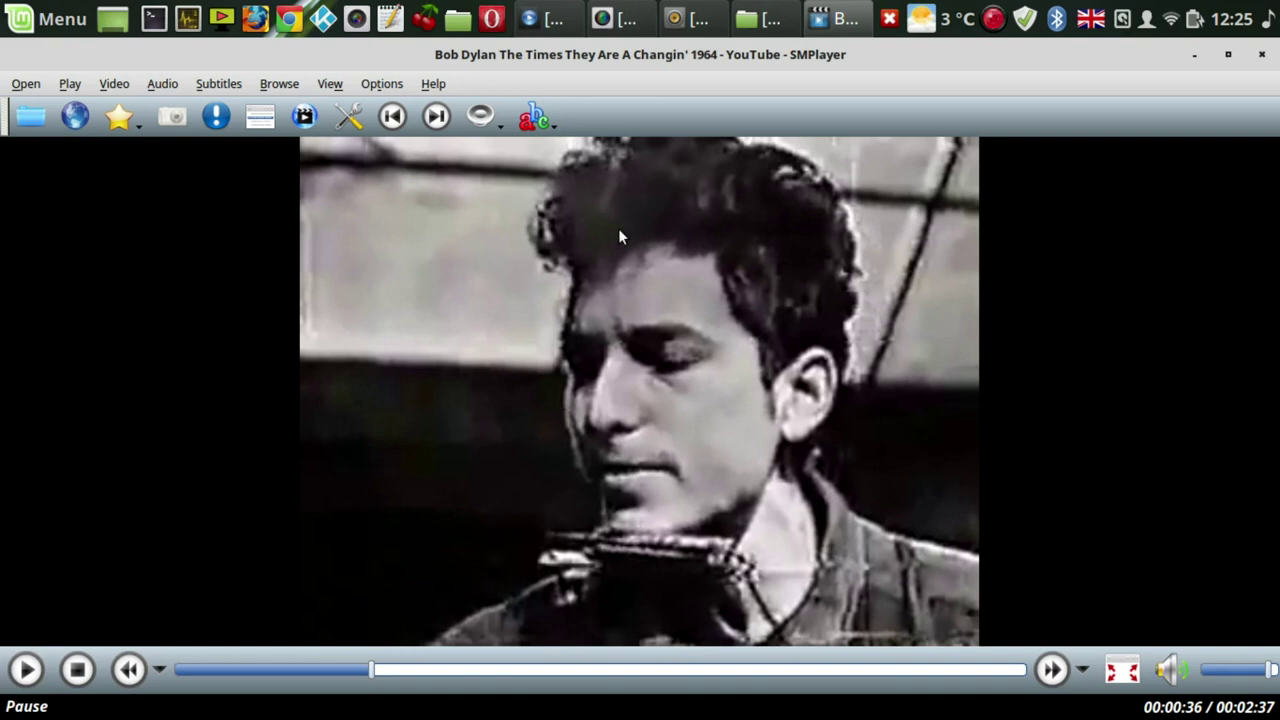
- Minimize SMPlayer and launch Software Manager from the Menu's favourites column
{"action": "left_click", "coordinate": [1192, 56]}
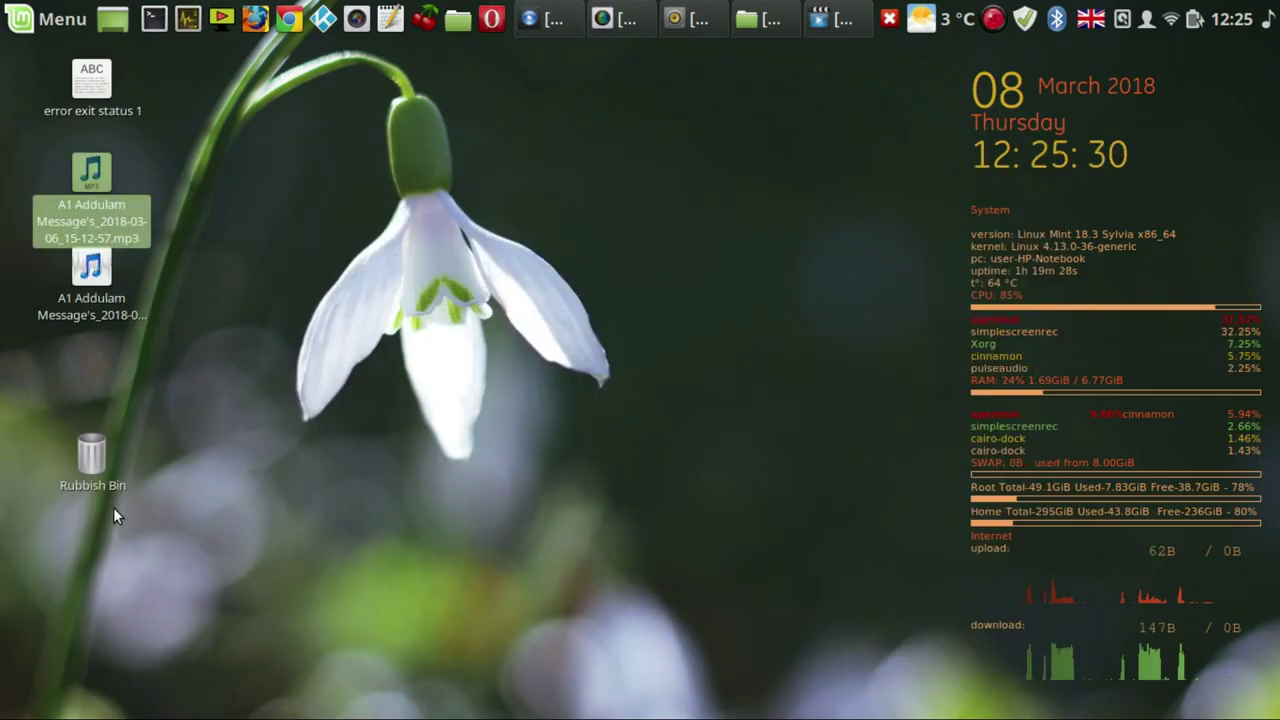
{"action": "left_click", "coordinate": [40, 22]}
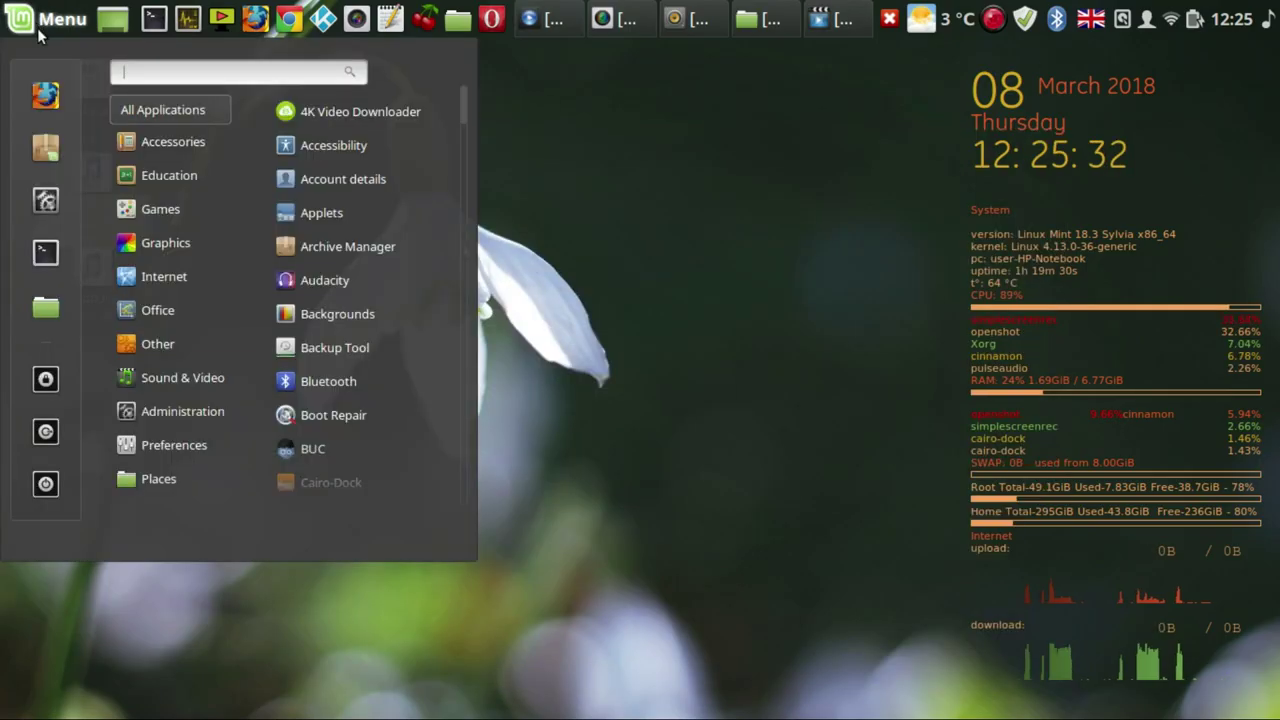
{"action": "left_click", "coordinate": [46, 150]}
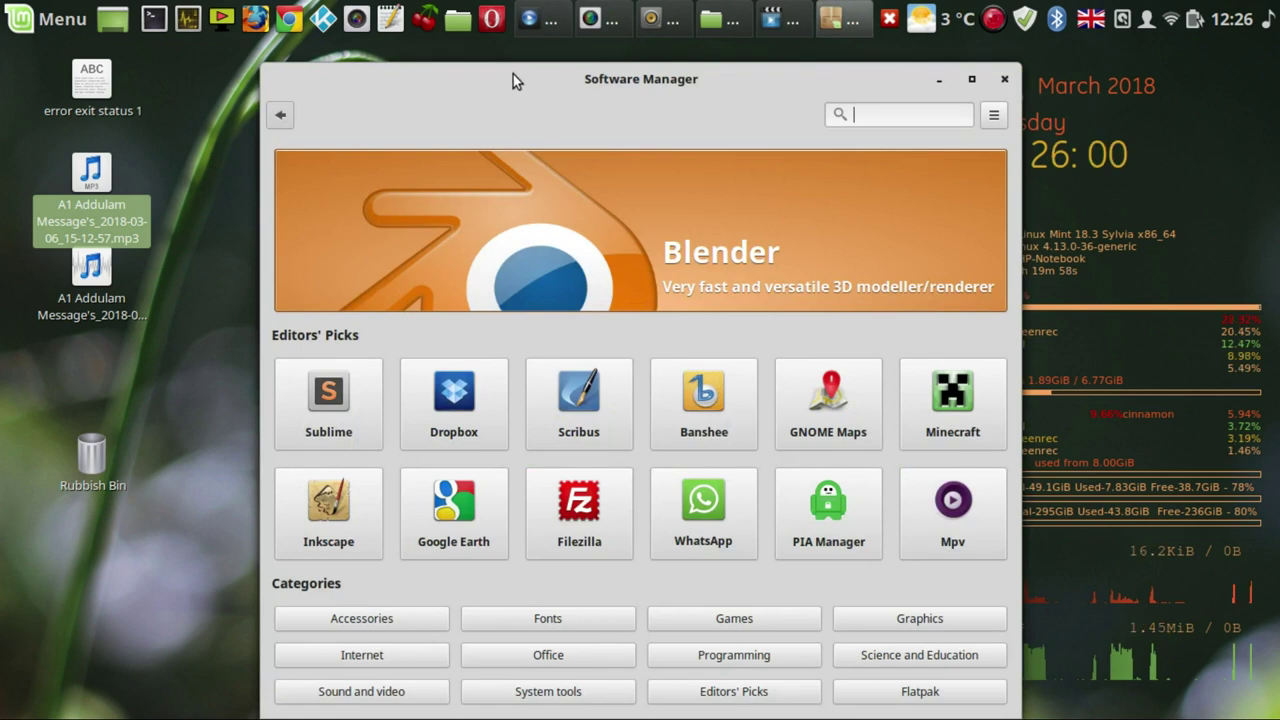
- Move the Software Manager window up and left, then show the Games category
{"action": "left_click_drag", "start_coordinate": [513, 74], "coordinate": [439, 53]}
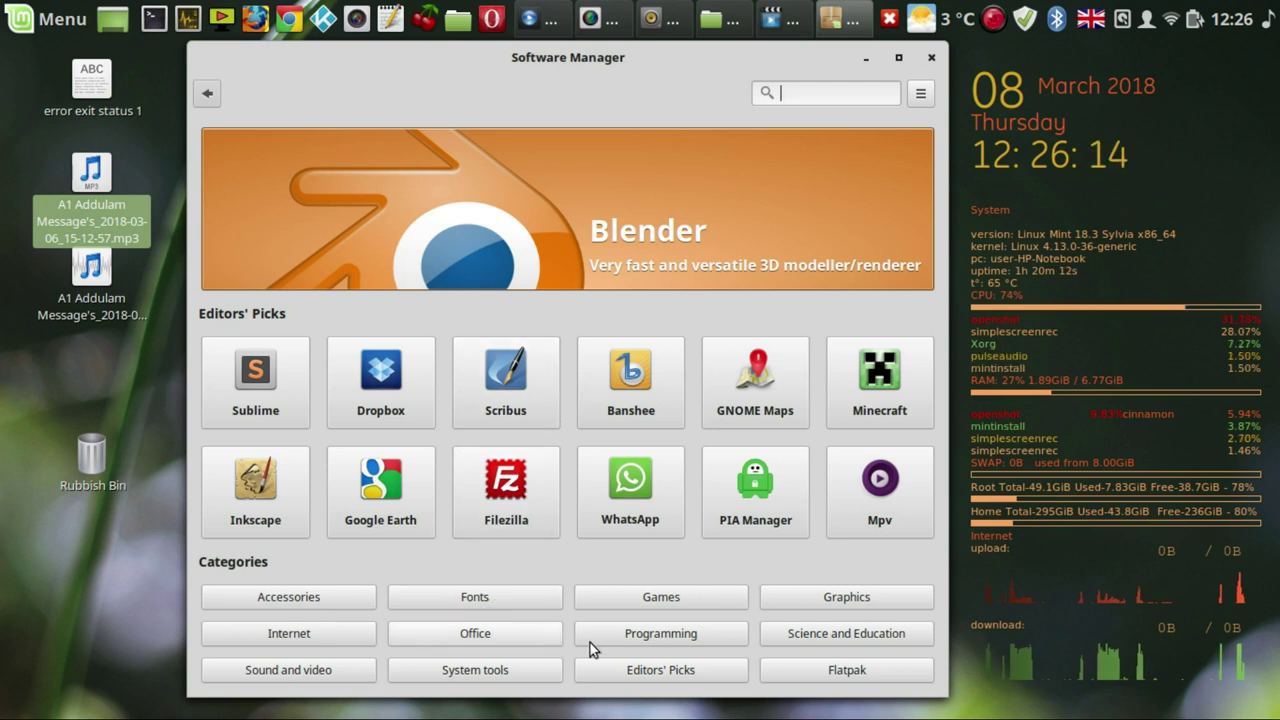
{"action": "left_click", "coordinate": [662, 596]}
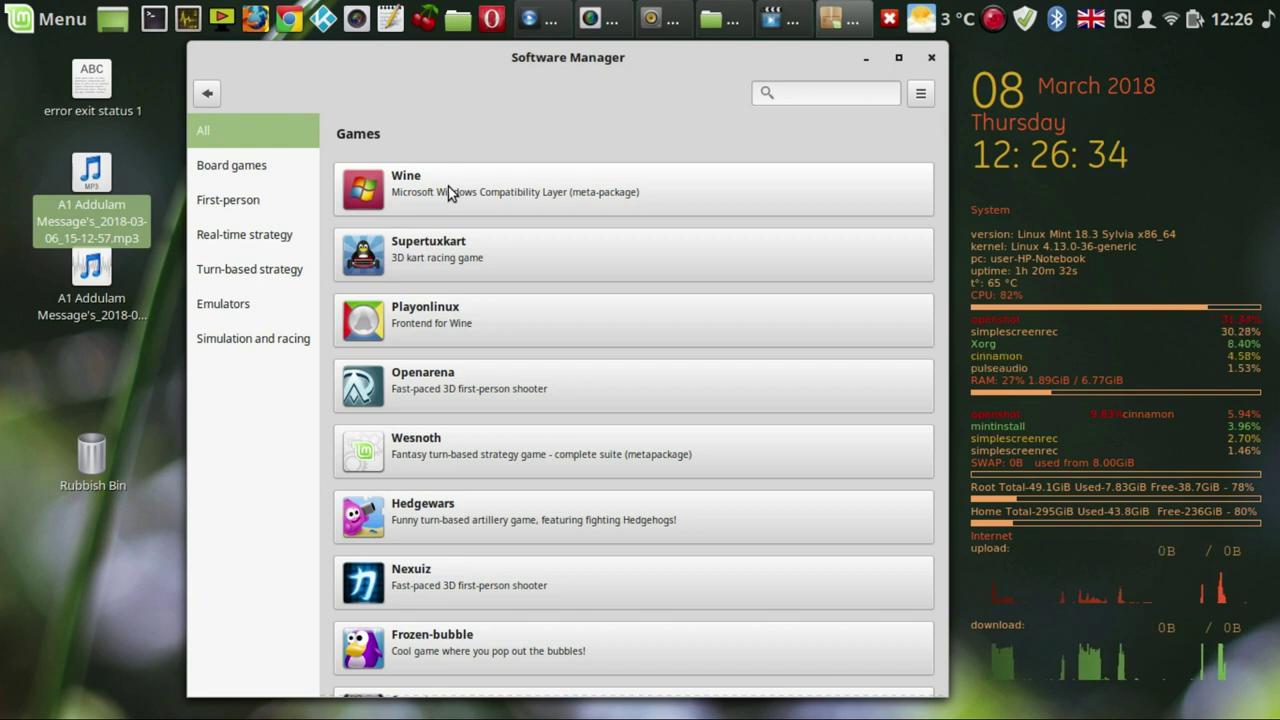
- View the Board games, First-person, Real-time strategy and Turn-based strategy lists, then return to the home page
{"action": "left_click", "coordinate": [255, 170]}
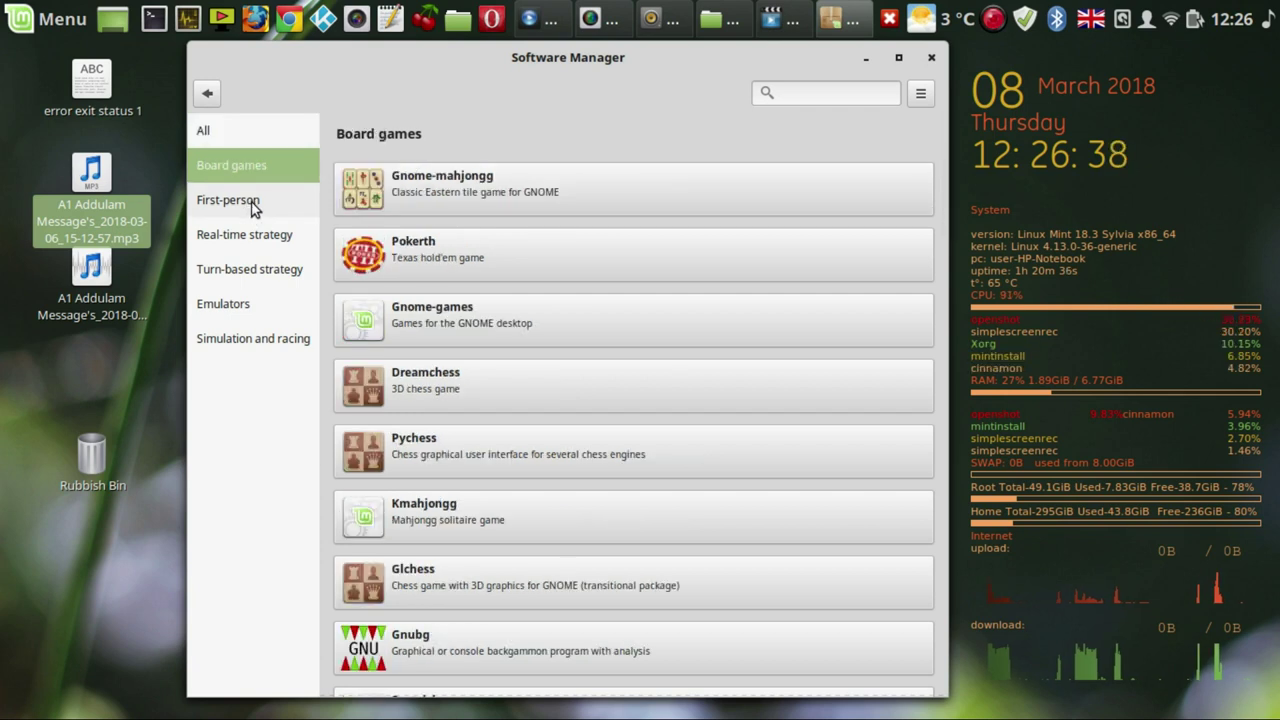
{"action": "left_click", "coordinate": [255, 203]}
{"action": "left_click", "coordinate": [248, 237]}
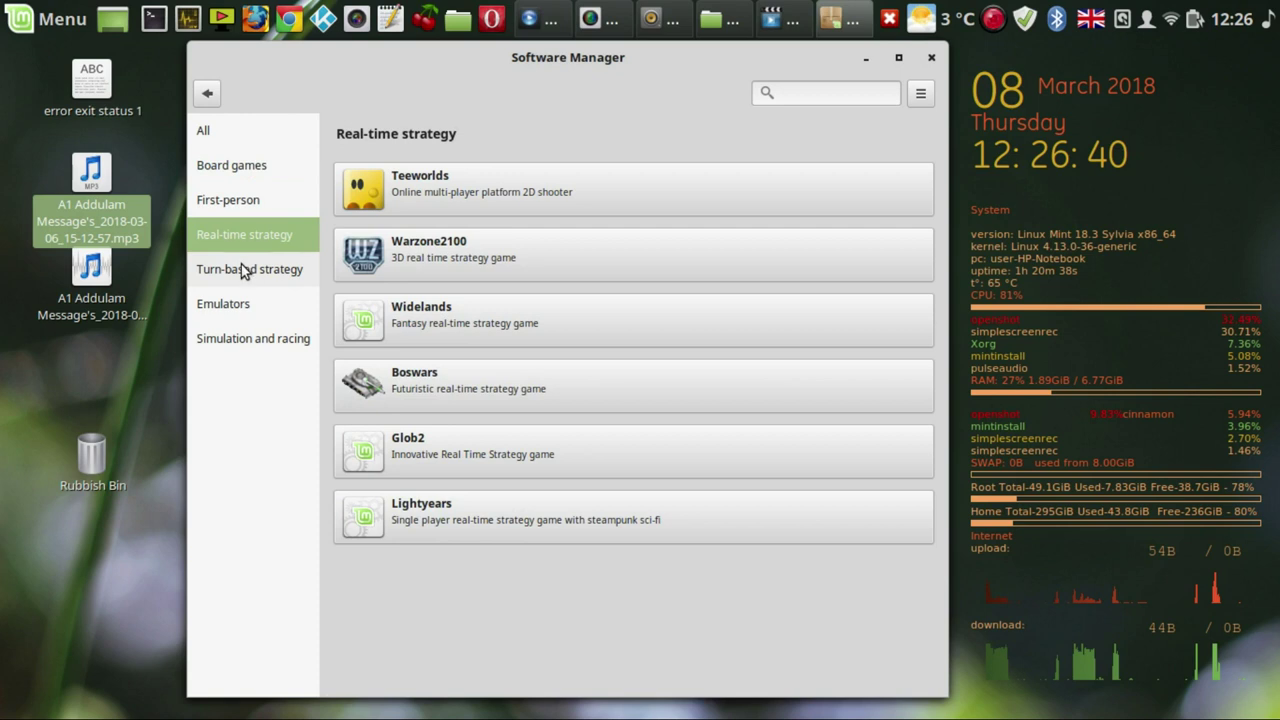
{"action": "left_click", "coordinate": [243, 267]}
{"action": "left_click", "coordinate": [210, 96]}
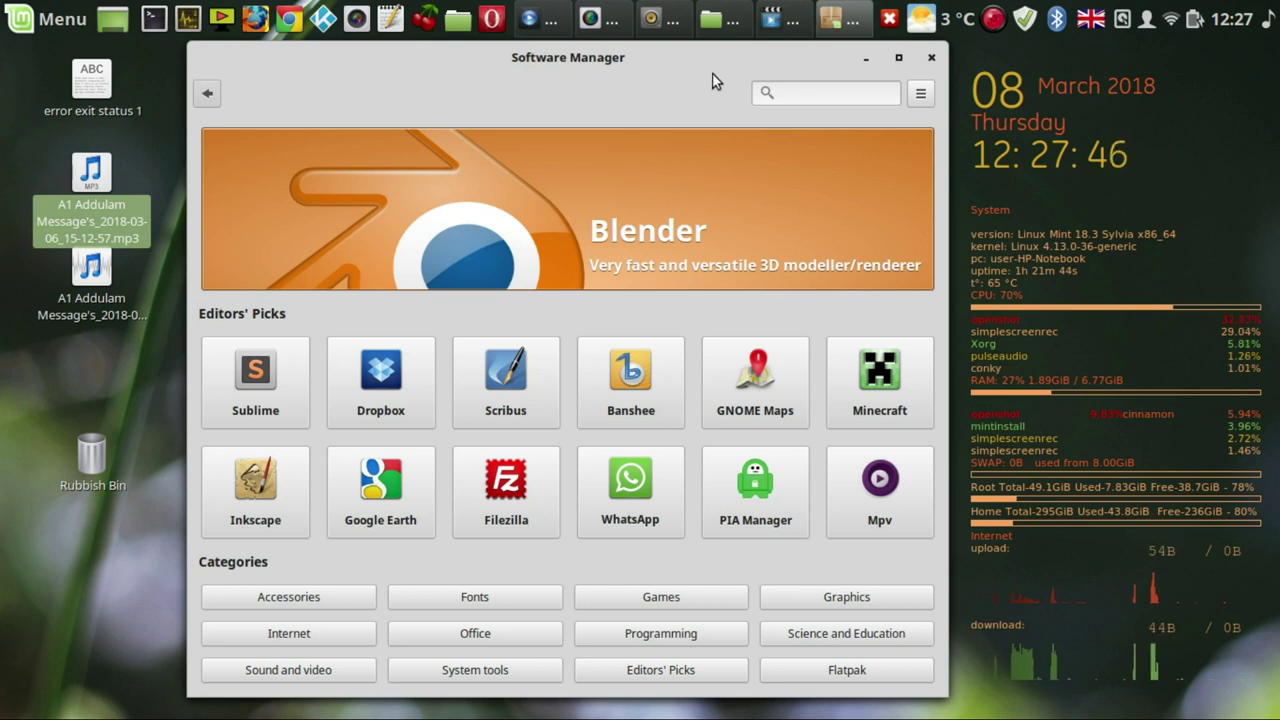
- Shift Software Manager slightly left and minimize it to reveal the bare desktop
{"action": "left_click_drag", "start_coordinate": [709, 67], "coordinate": [682, 74]}
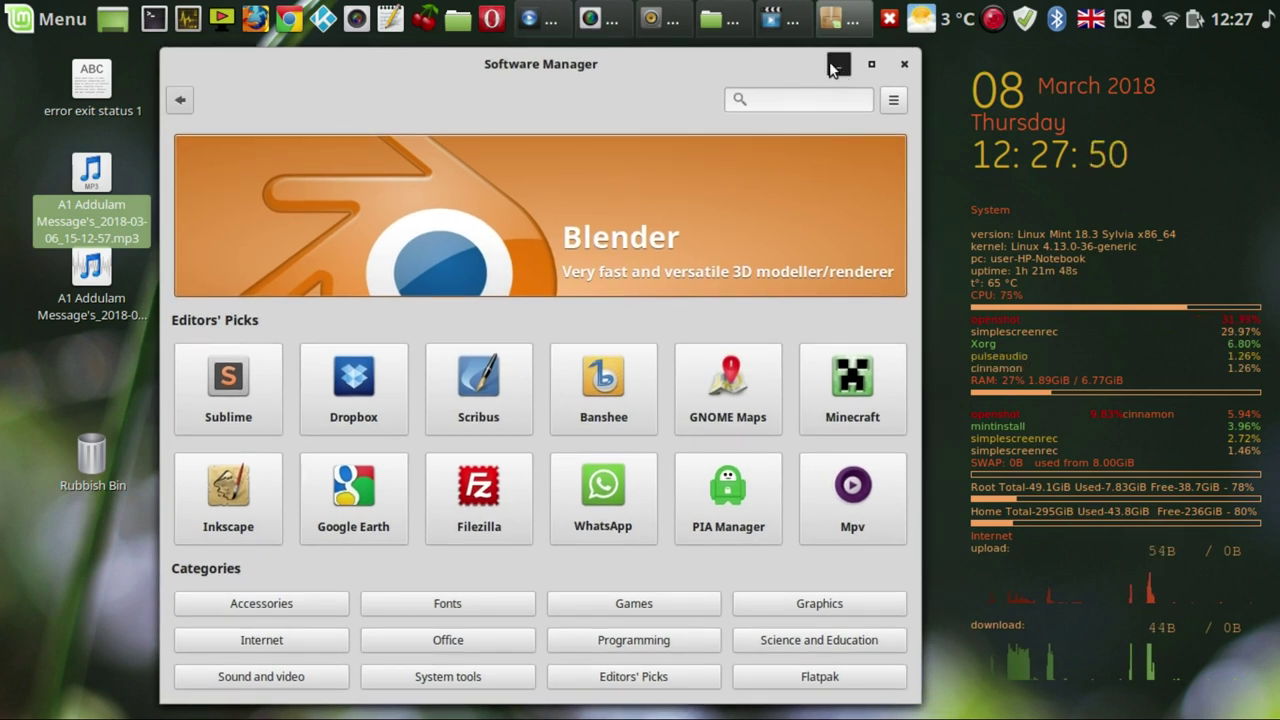
{"action": "left_click", "coordinate": [836, 66]}
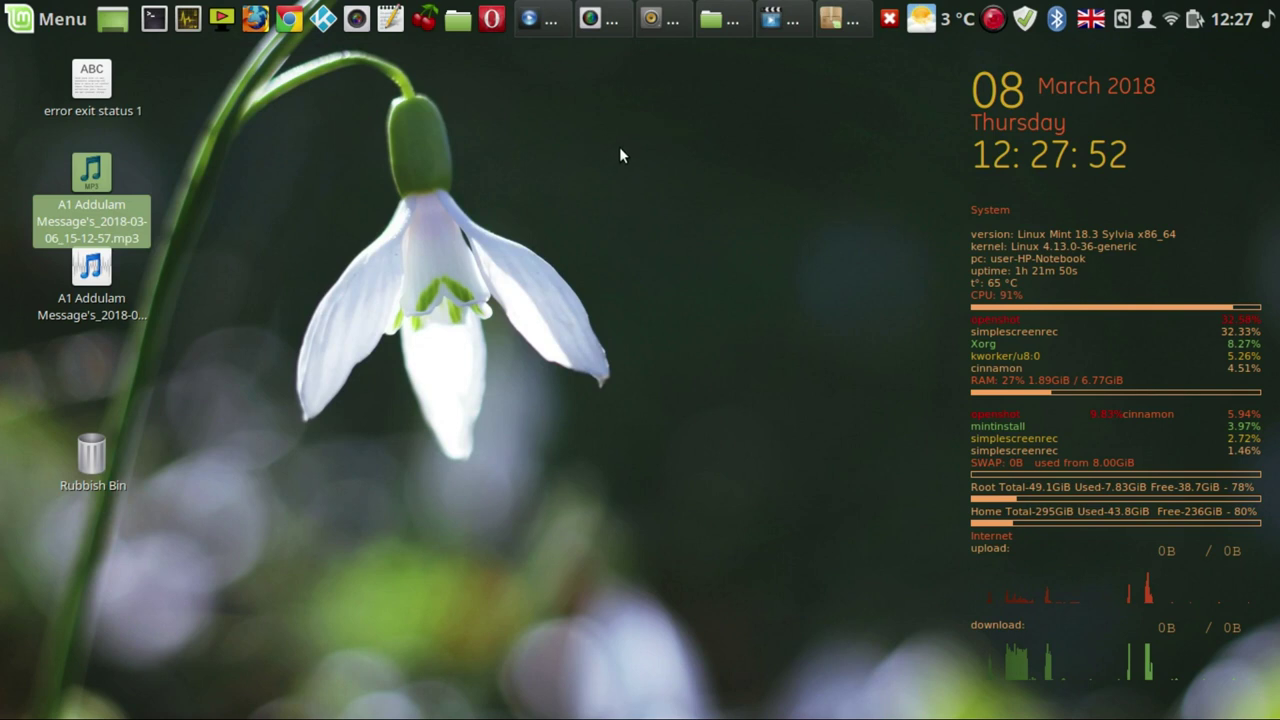